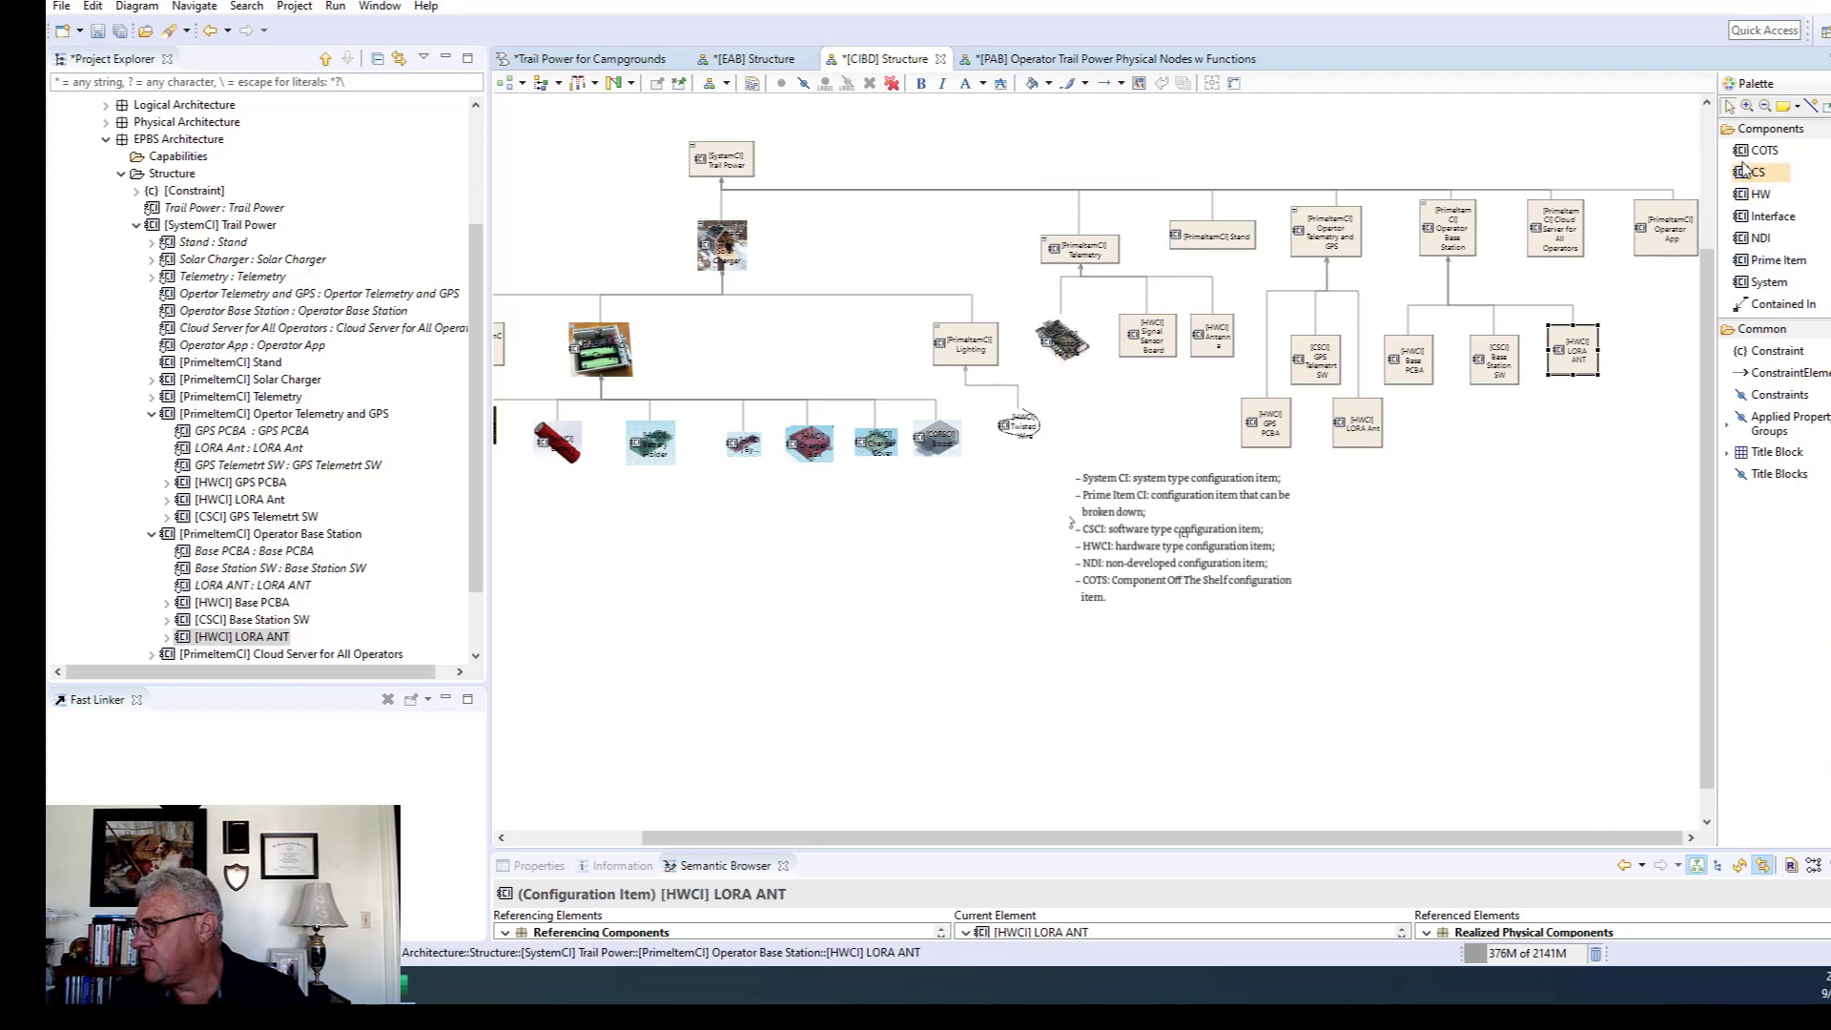
# In the EAB Structure diagram, add a COTS configuration item named "Arduino 101" inside the GPS PCBA.
pyautogui.click(1764, 151)
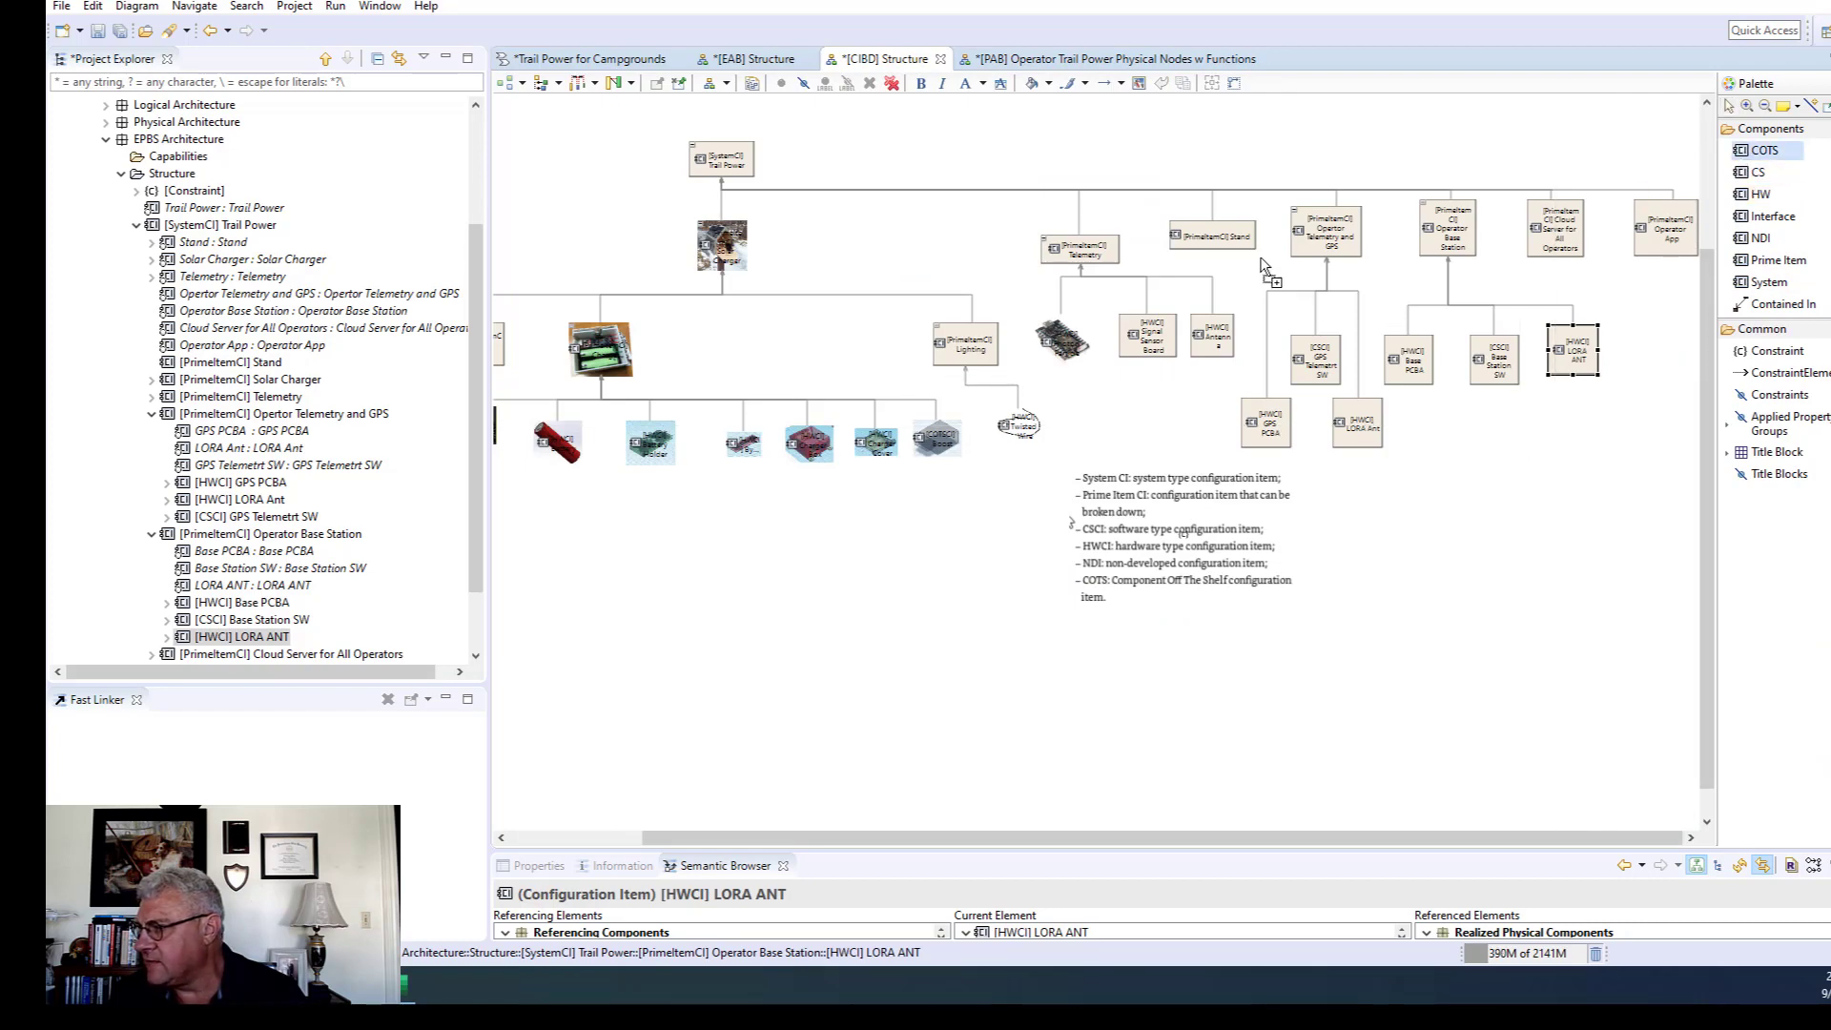
pyautogui.click(762, 59)
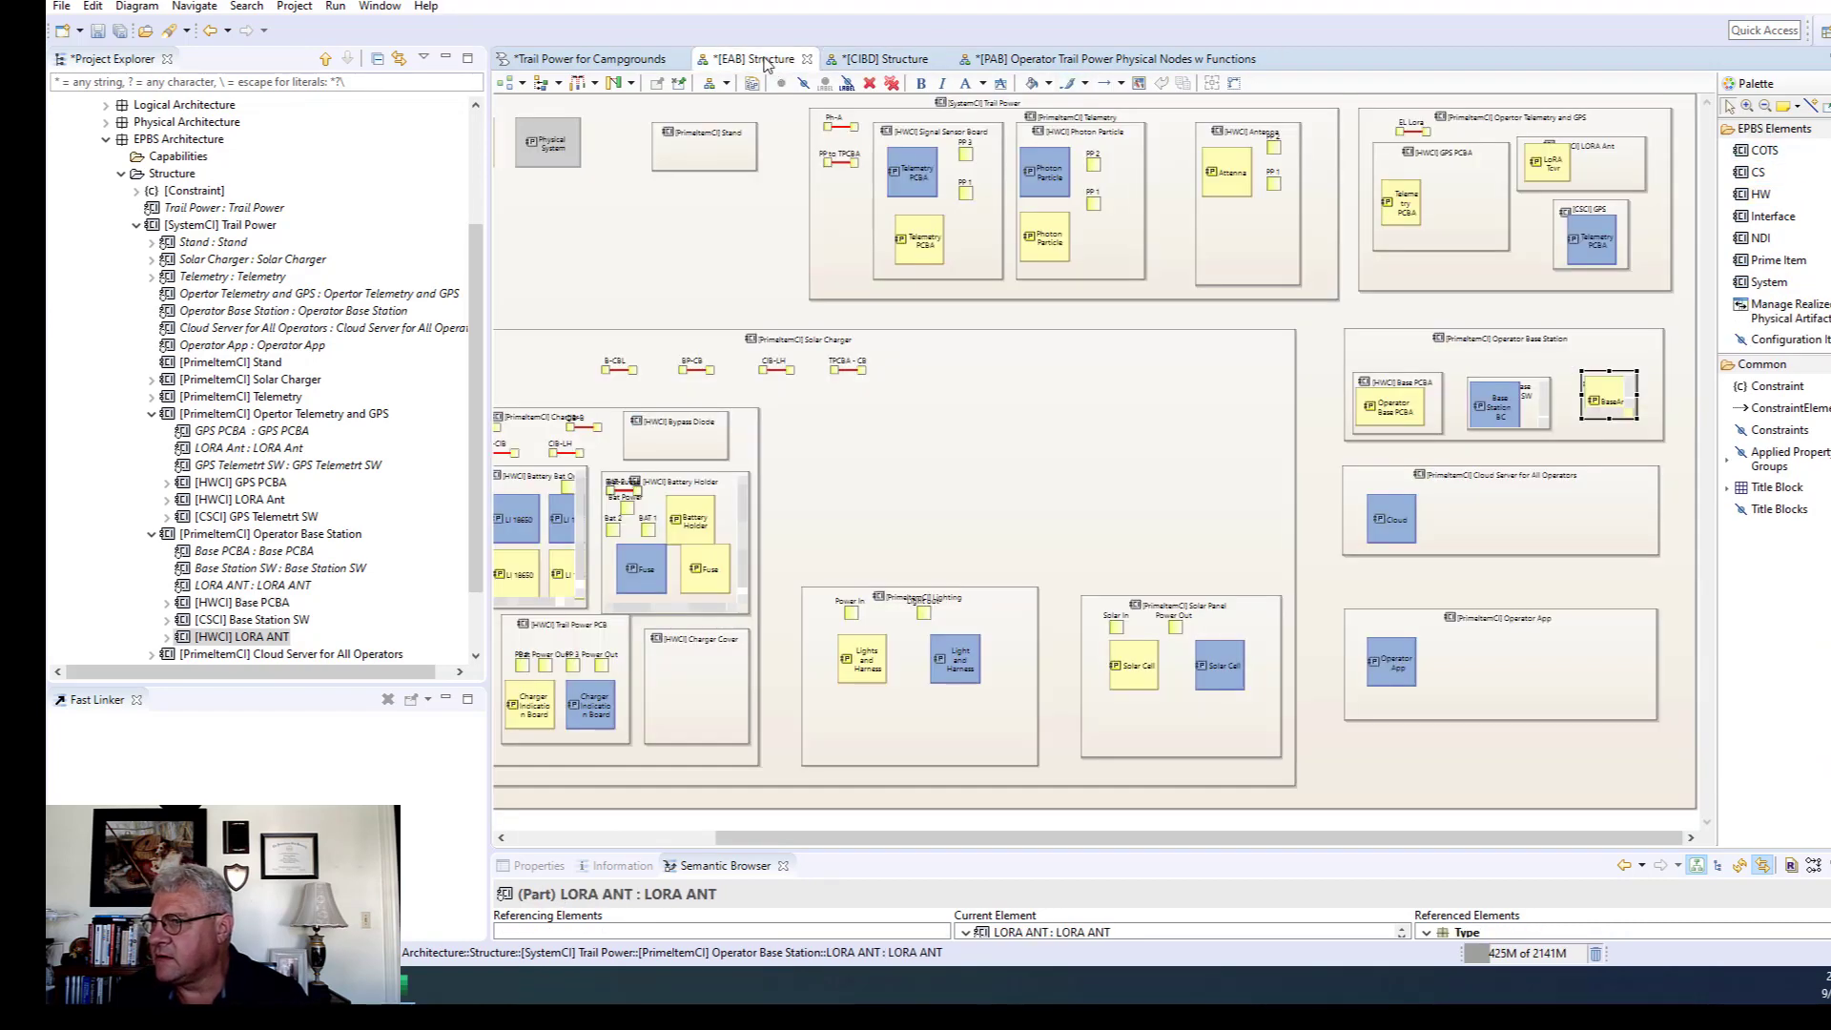
pyautogui.click(1764, 150)
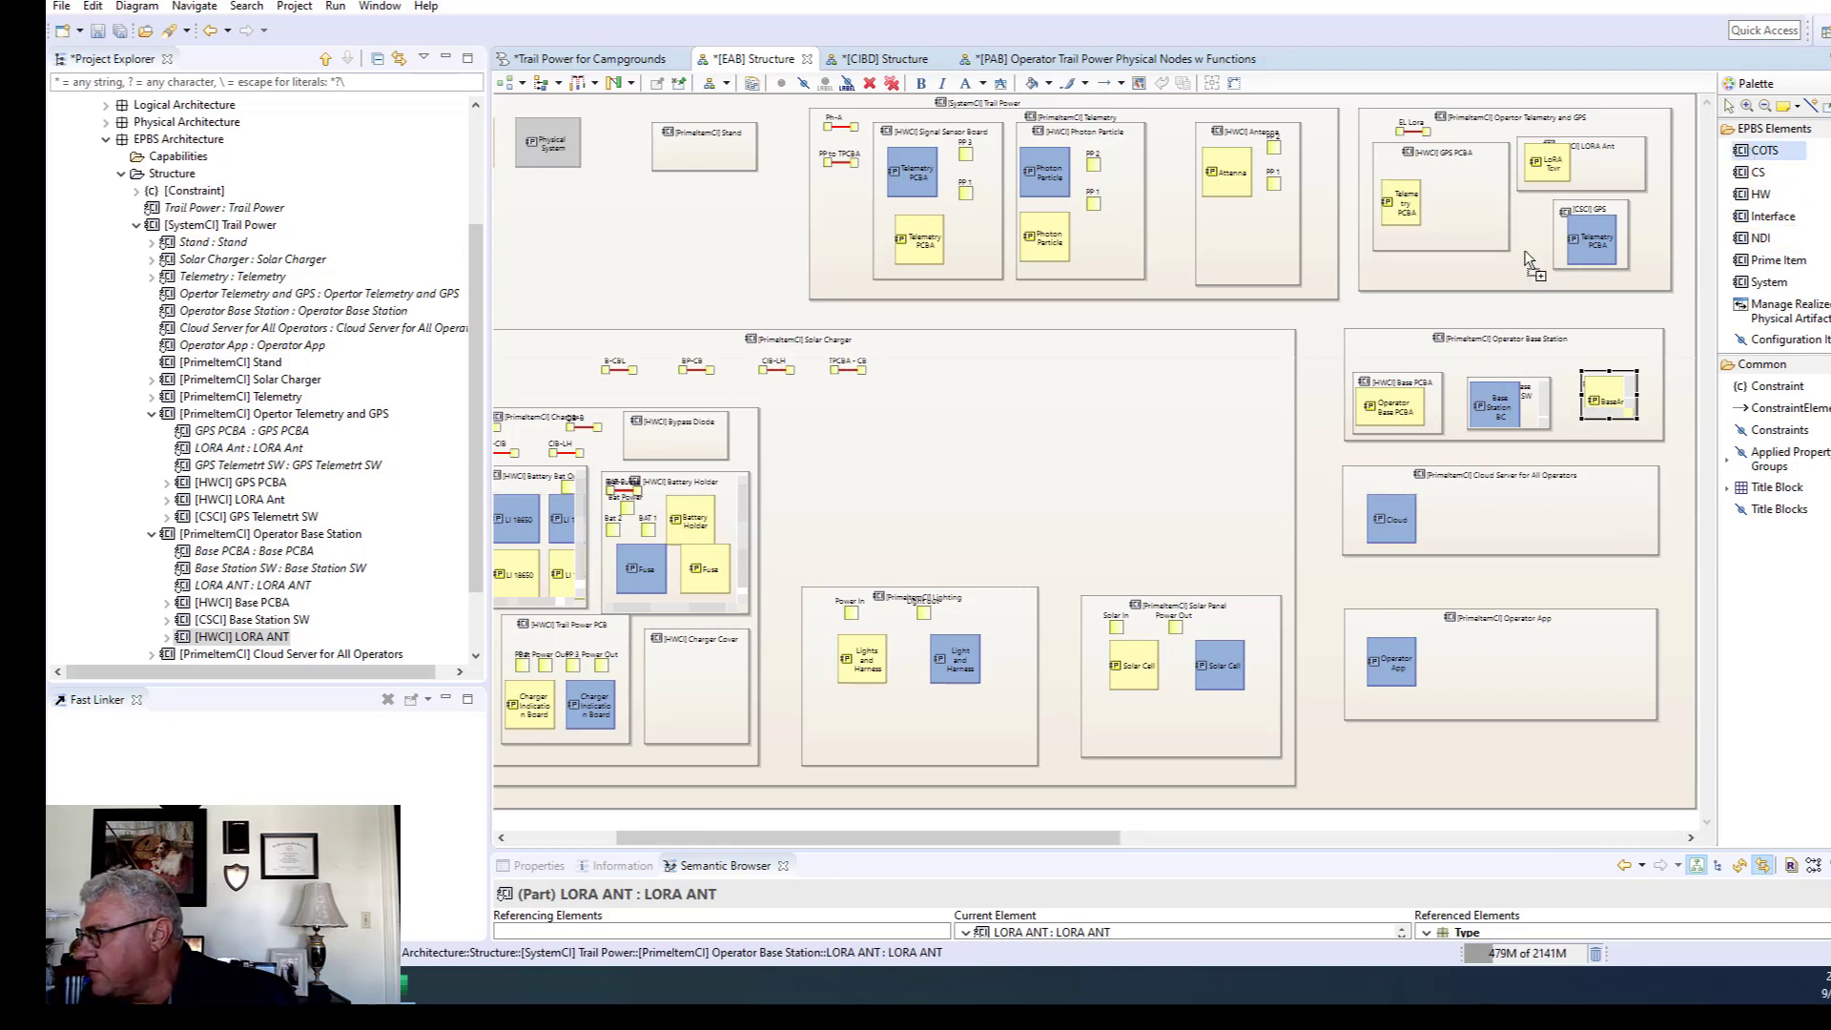
pyautogui.click(1446, 189)
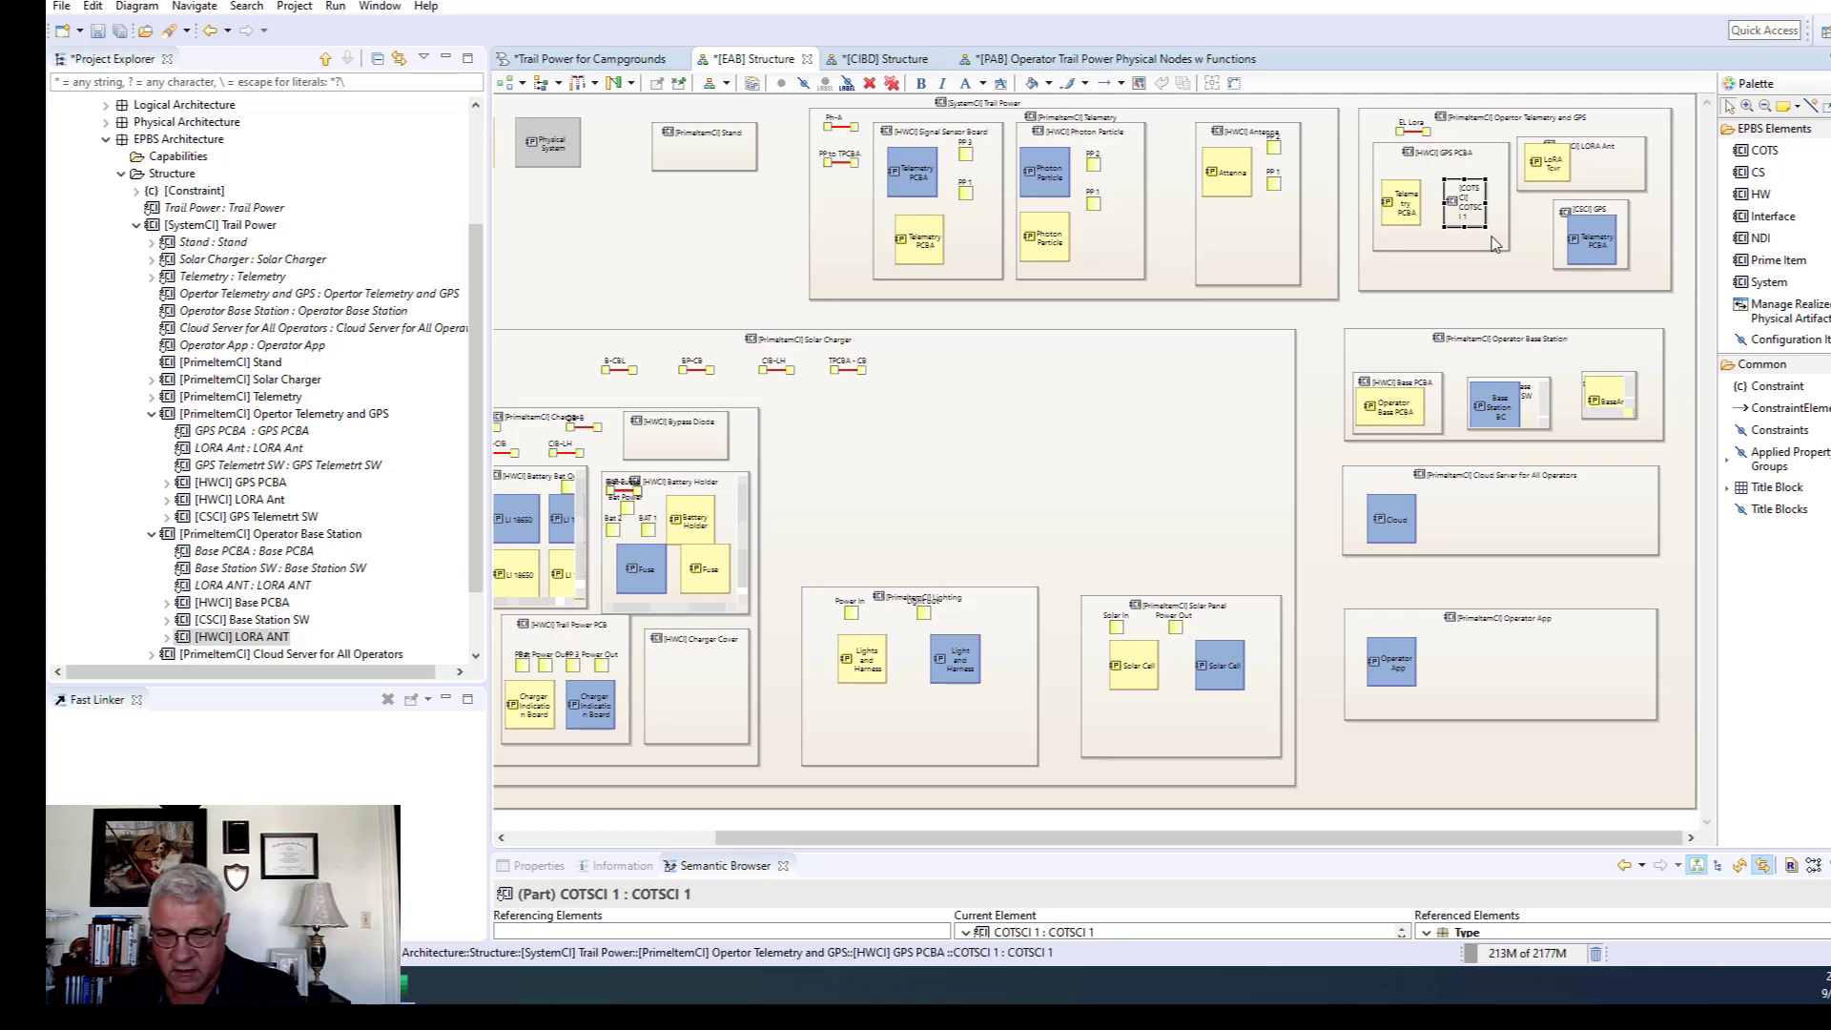
pyautogui.write('Ar')
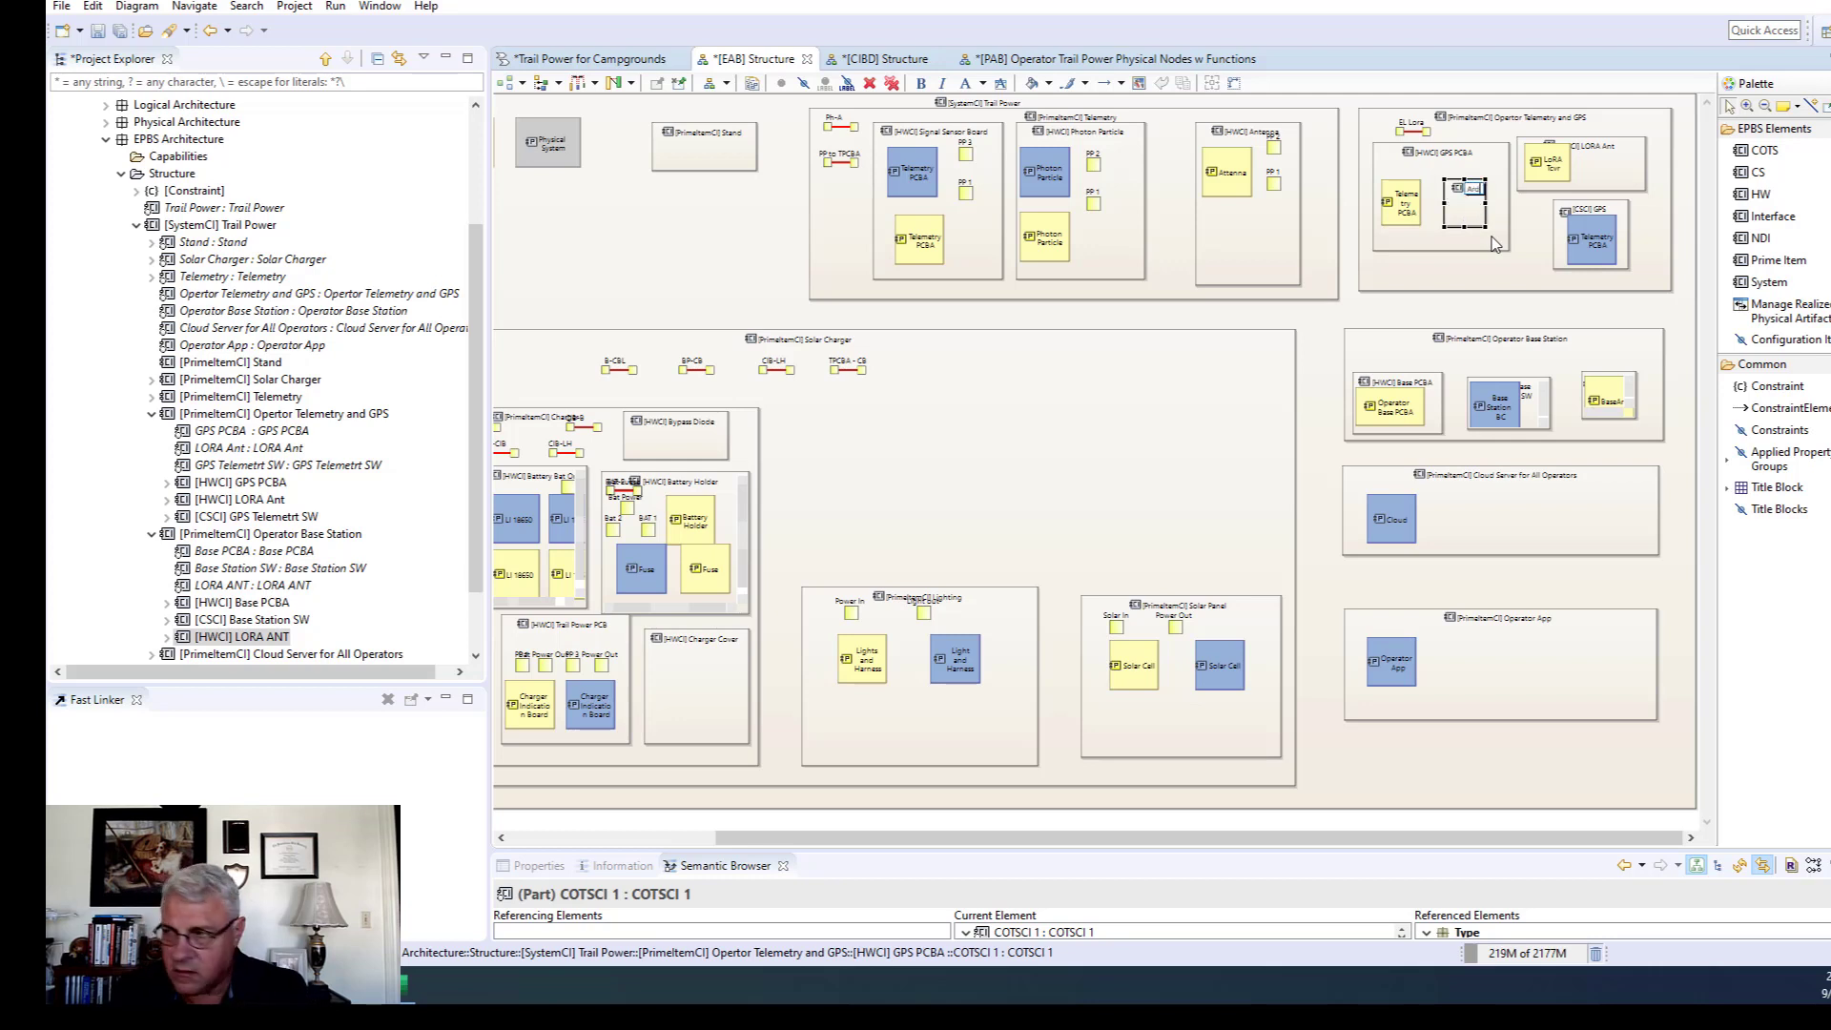
pyautogui.write('duino 101')
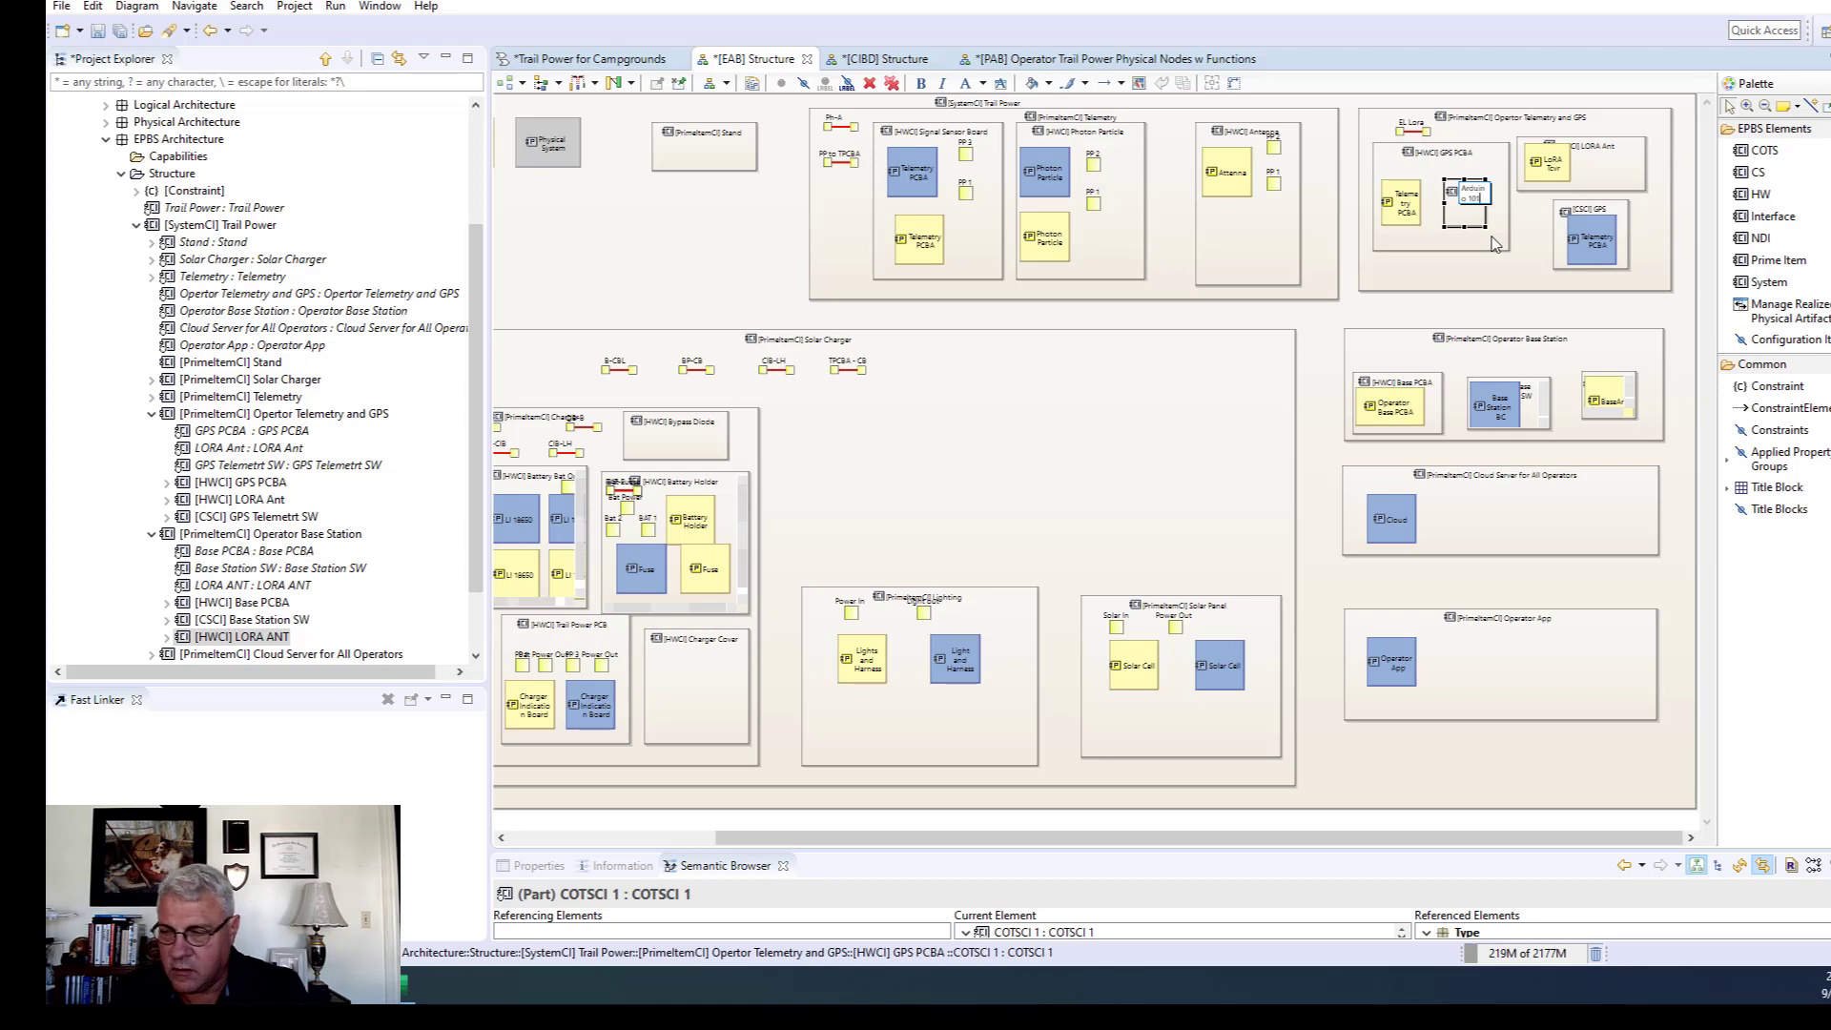
pyautogui.press('Return')
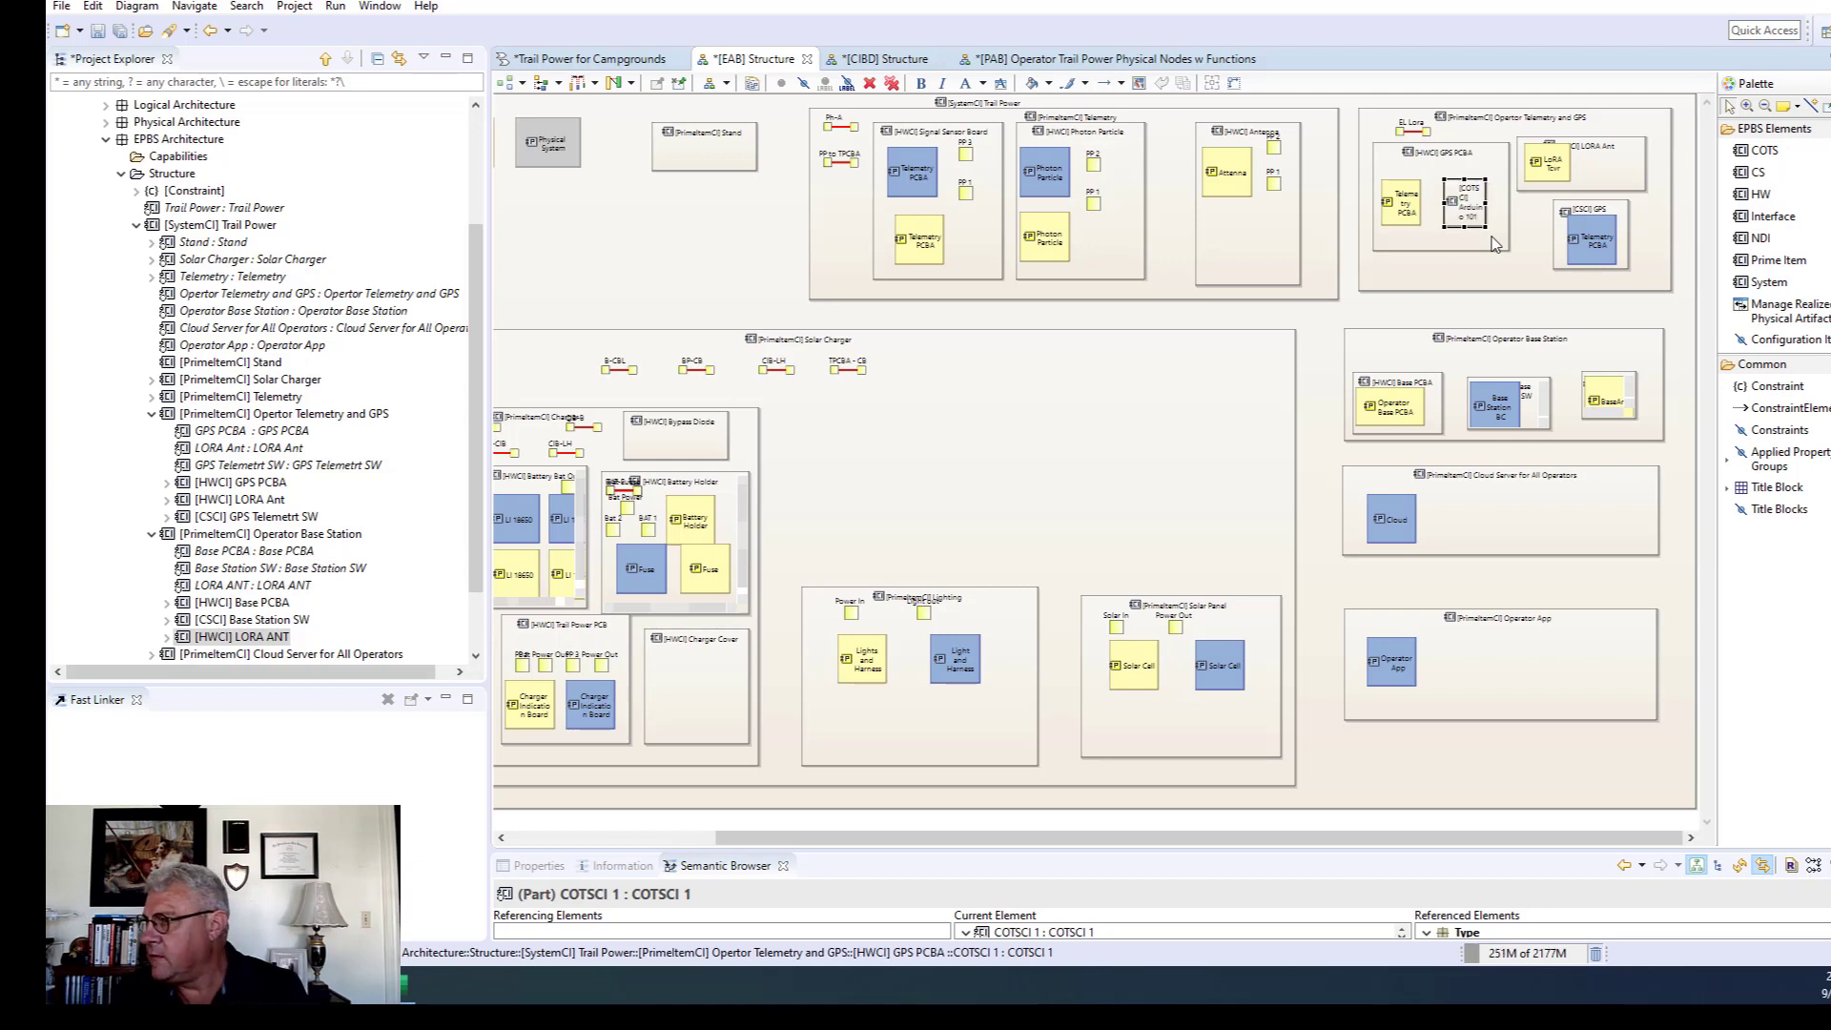
# Enlarge the GPS PCBA and Arduino 101 boxes and shift the neighbouring LORA Ant box clear of them.
pyautogui.click(1494, 239)
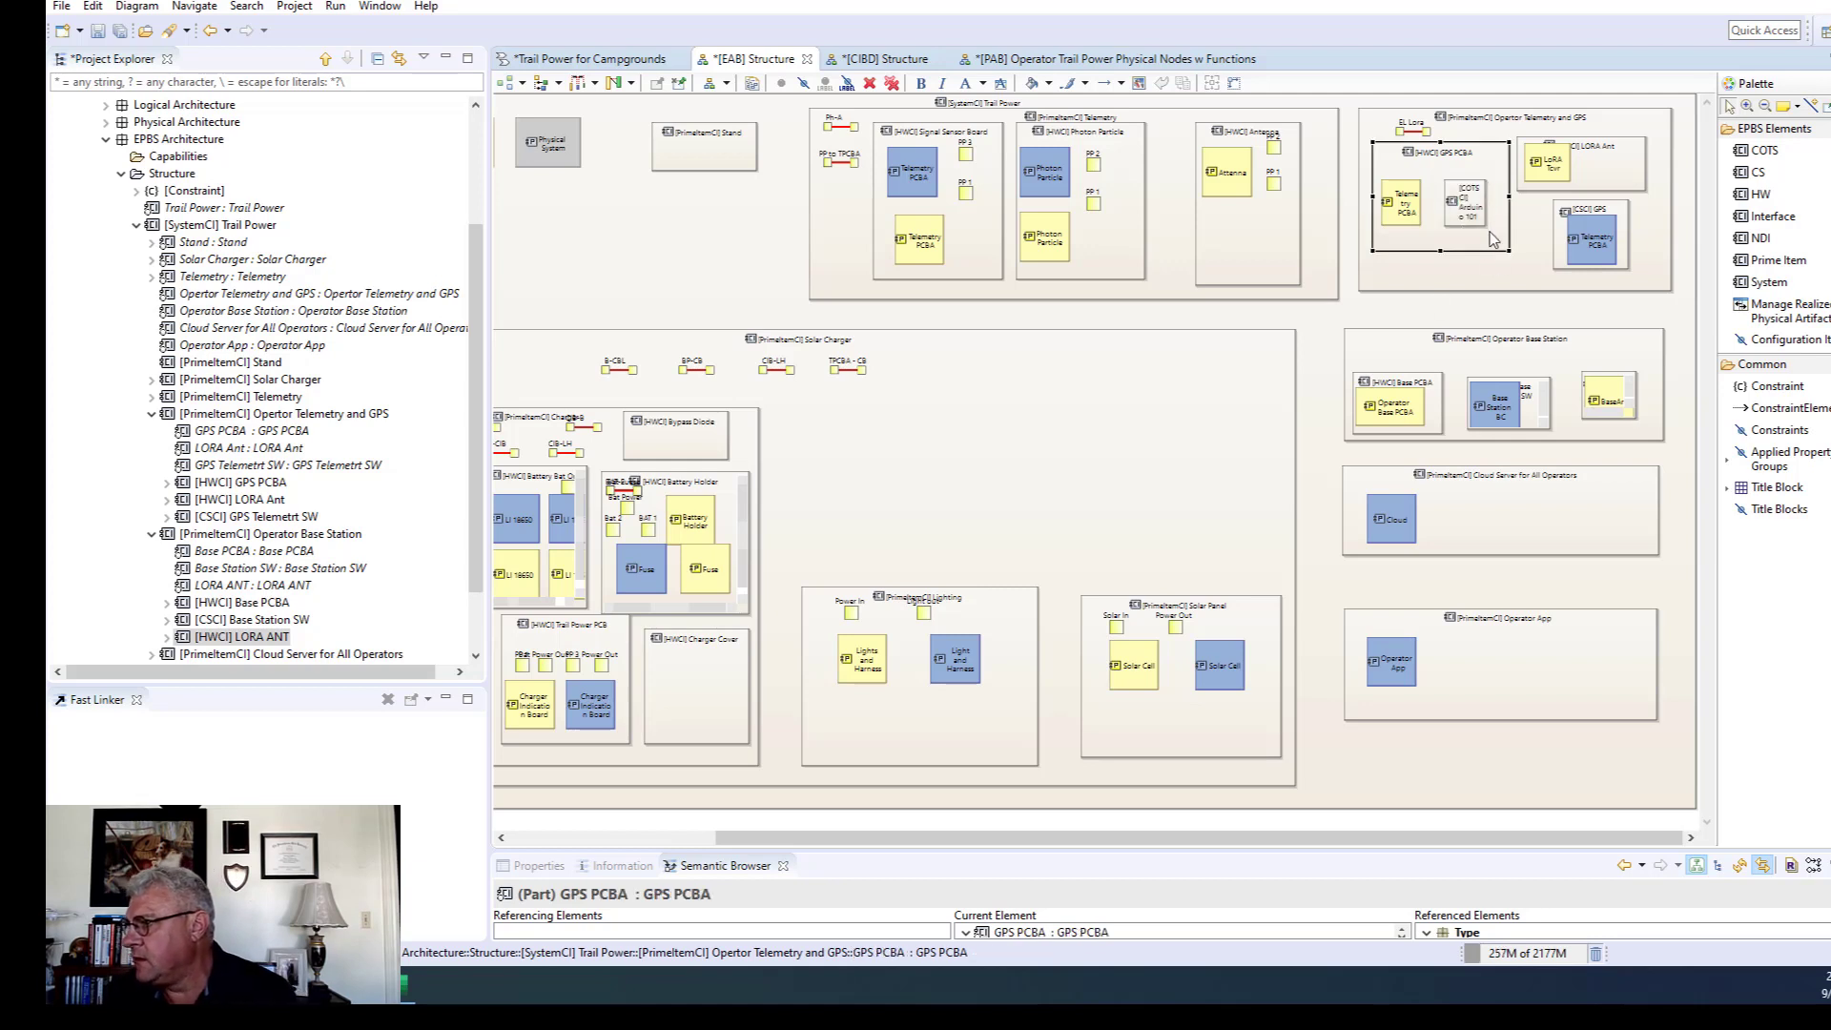
pyautogui.moveTo(1508, 252)
pyautogui.mouseDown()
pyautogui.moveTo(1523, 269)
pyautogui.moveTo(1482, 234)
pyautogui.mouseUp()
pyautogui.click(1484, 225)
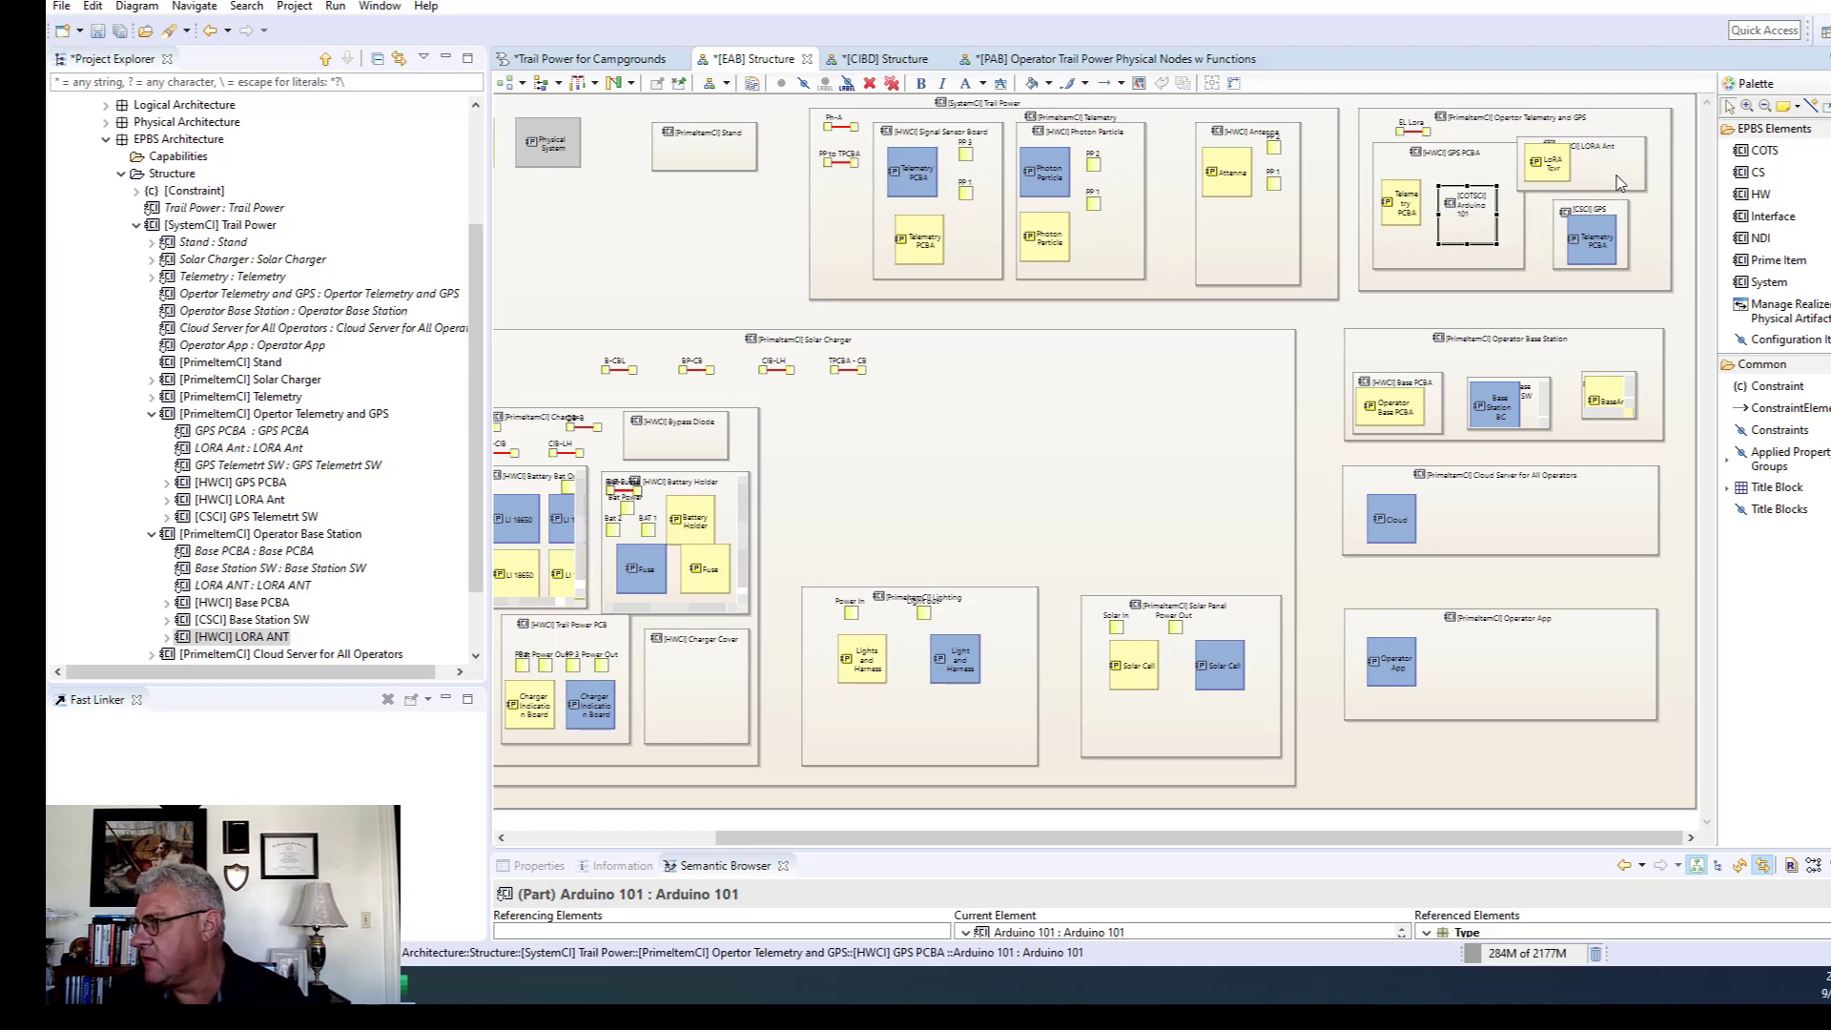
pyautogui.moveTo(1618, 176); pyautogui.dragTo(1573, 170)
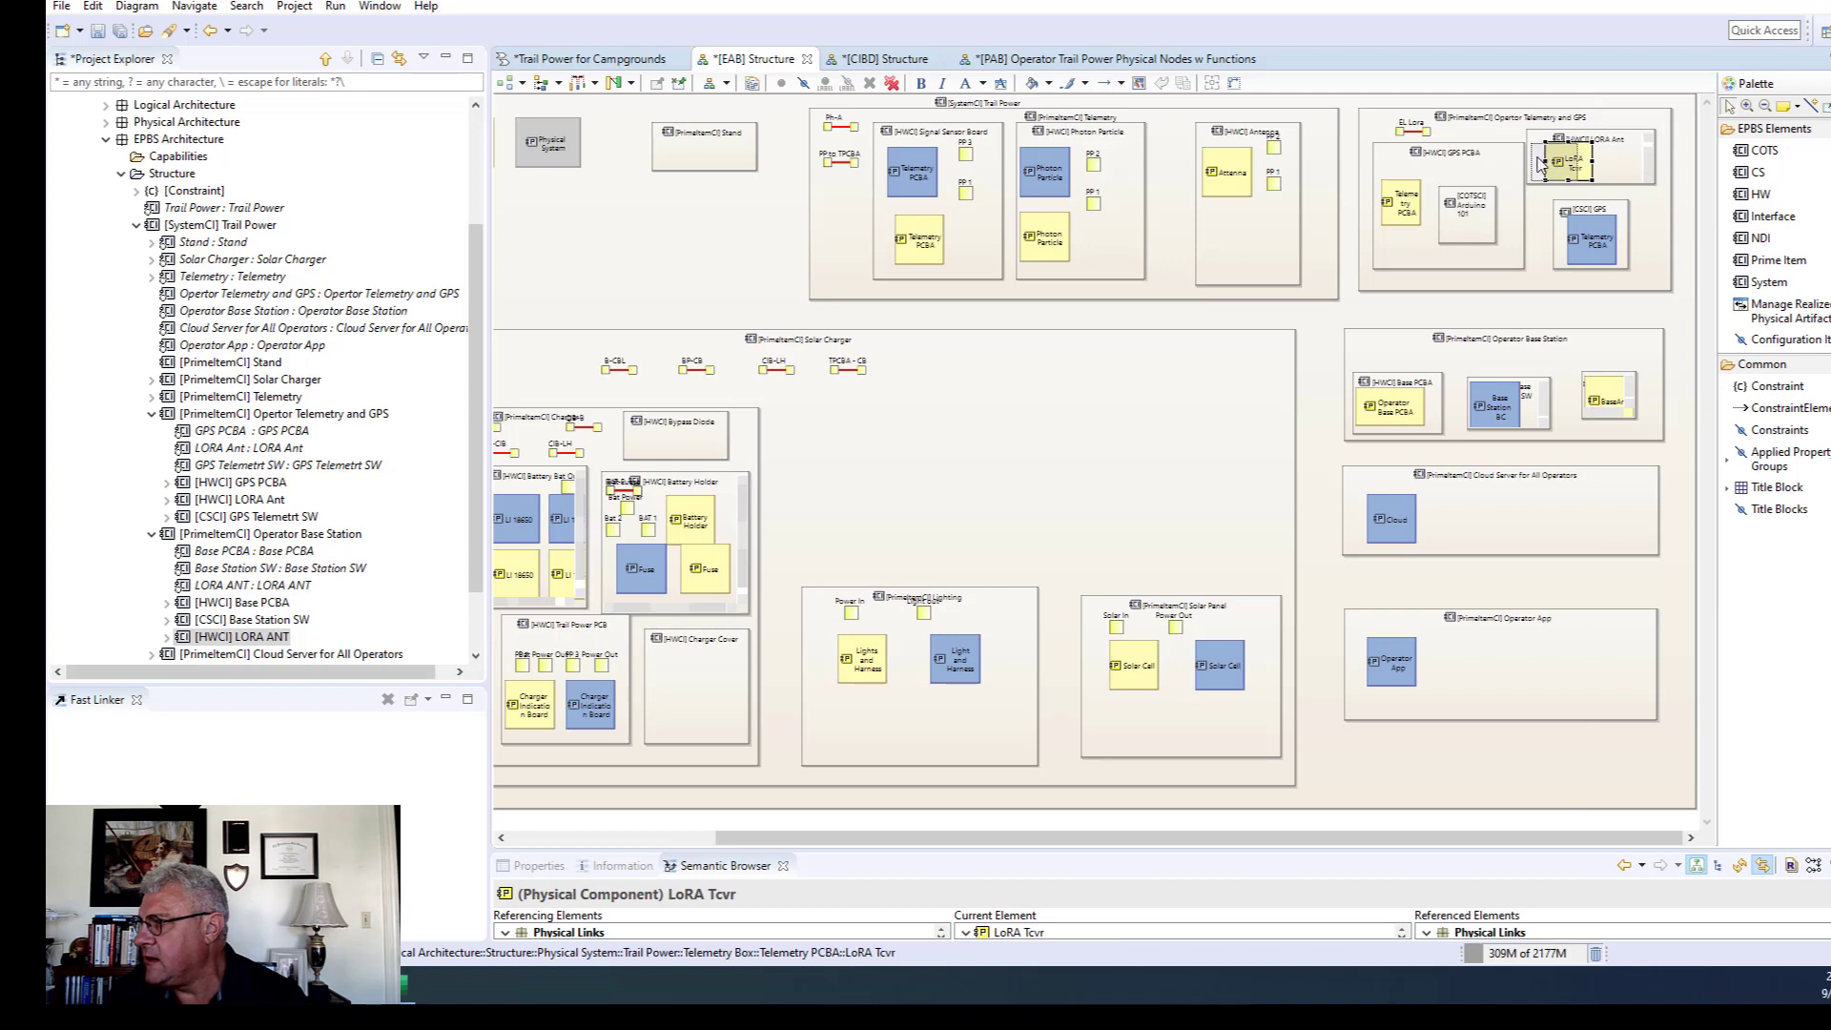
pyautogui.click(1618, 155)
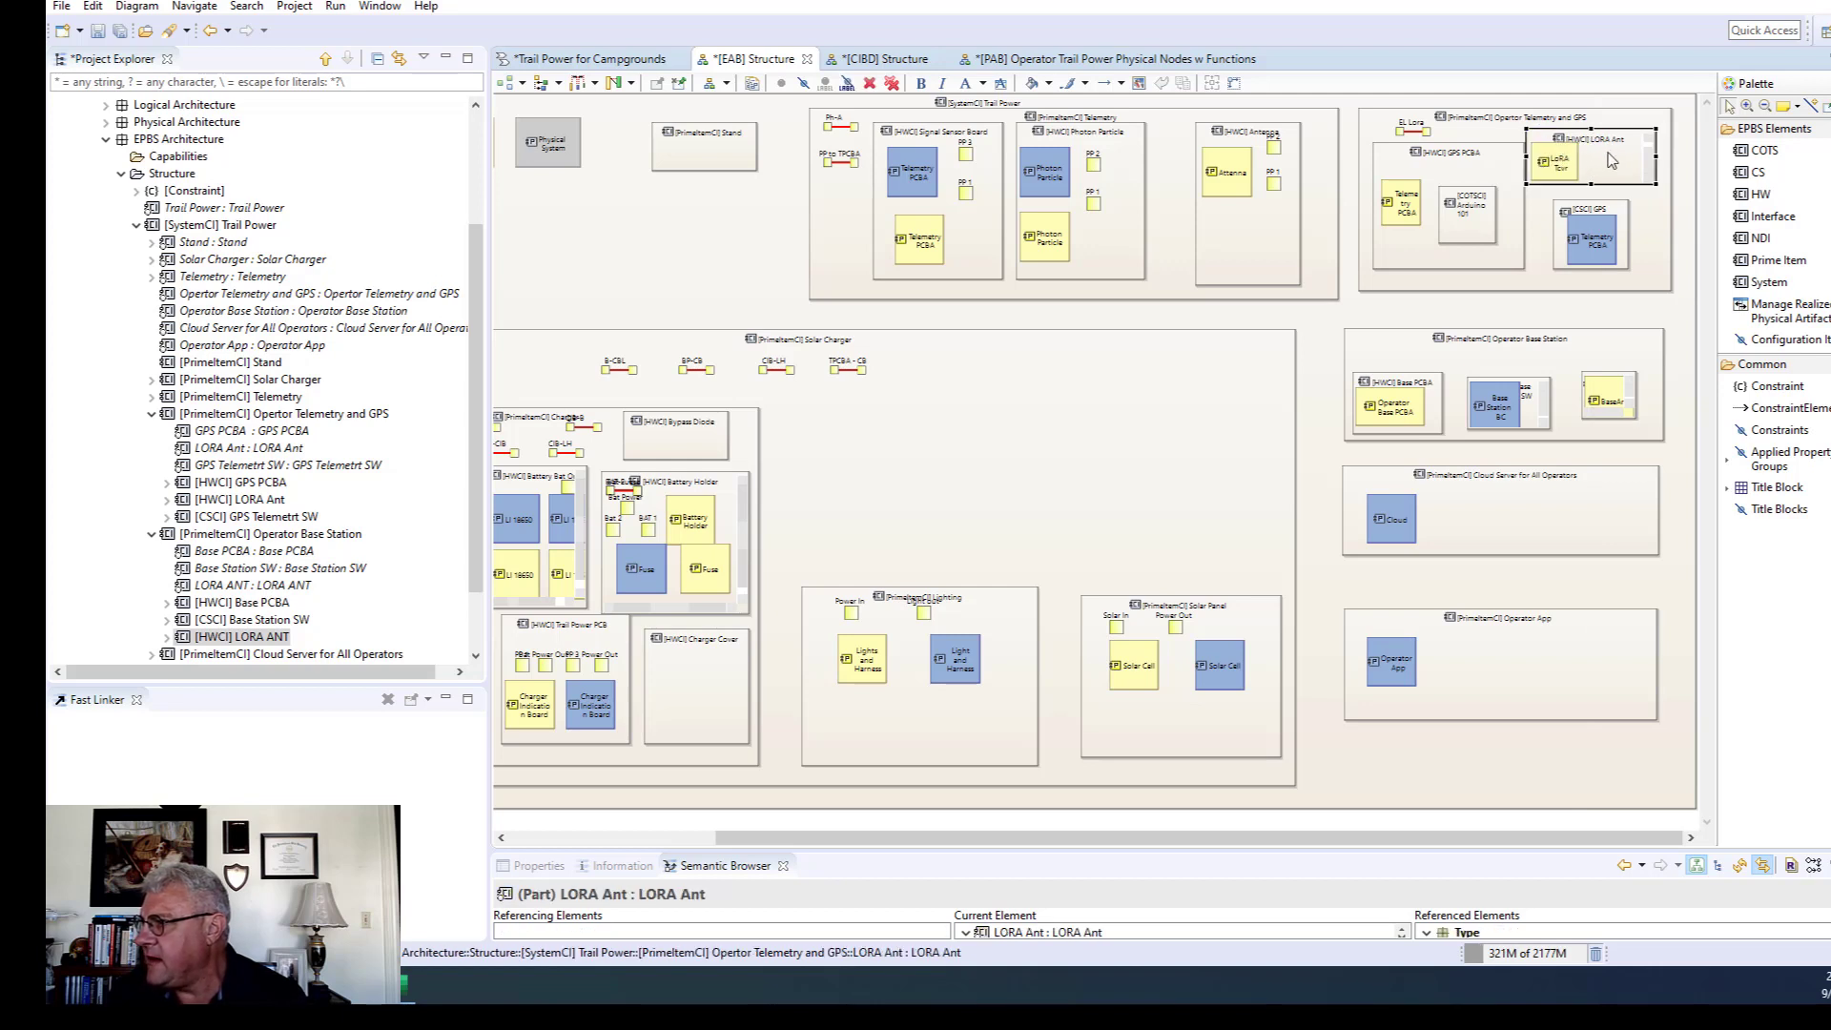
# Change the configuration item kind of LORA Ant under Opertor Telemetry and GPS to COTSCI.
pyautogui.doubleClick(1612, 161)
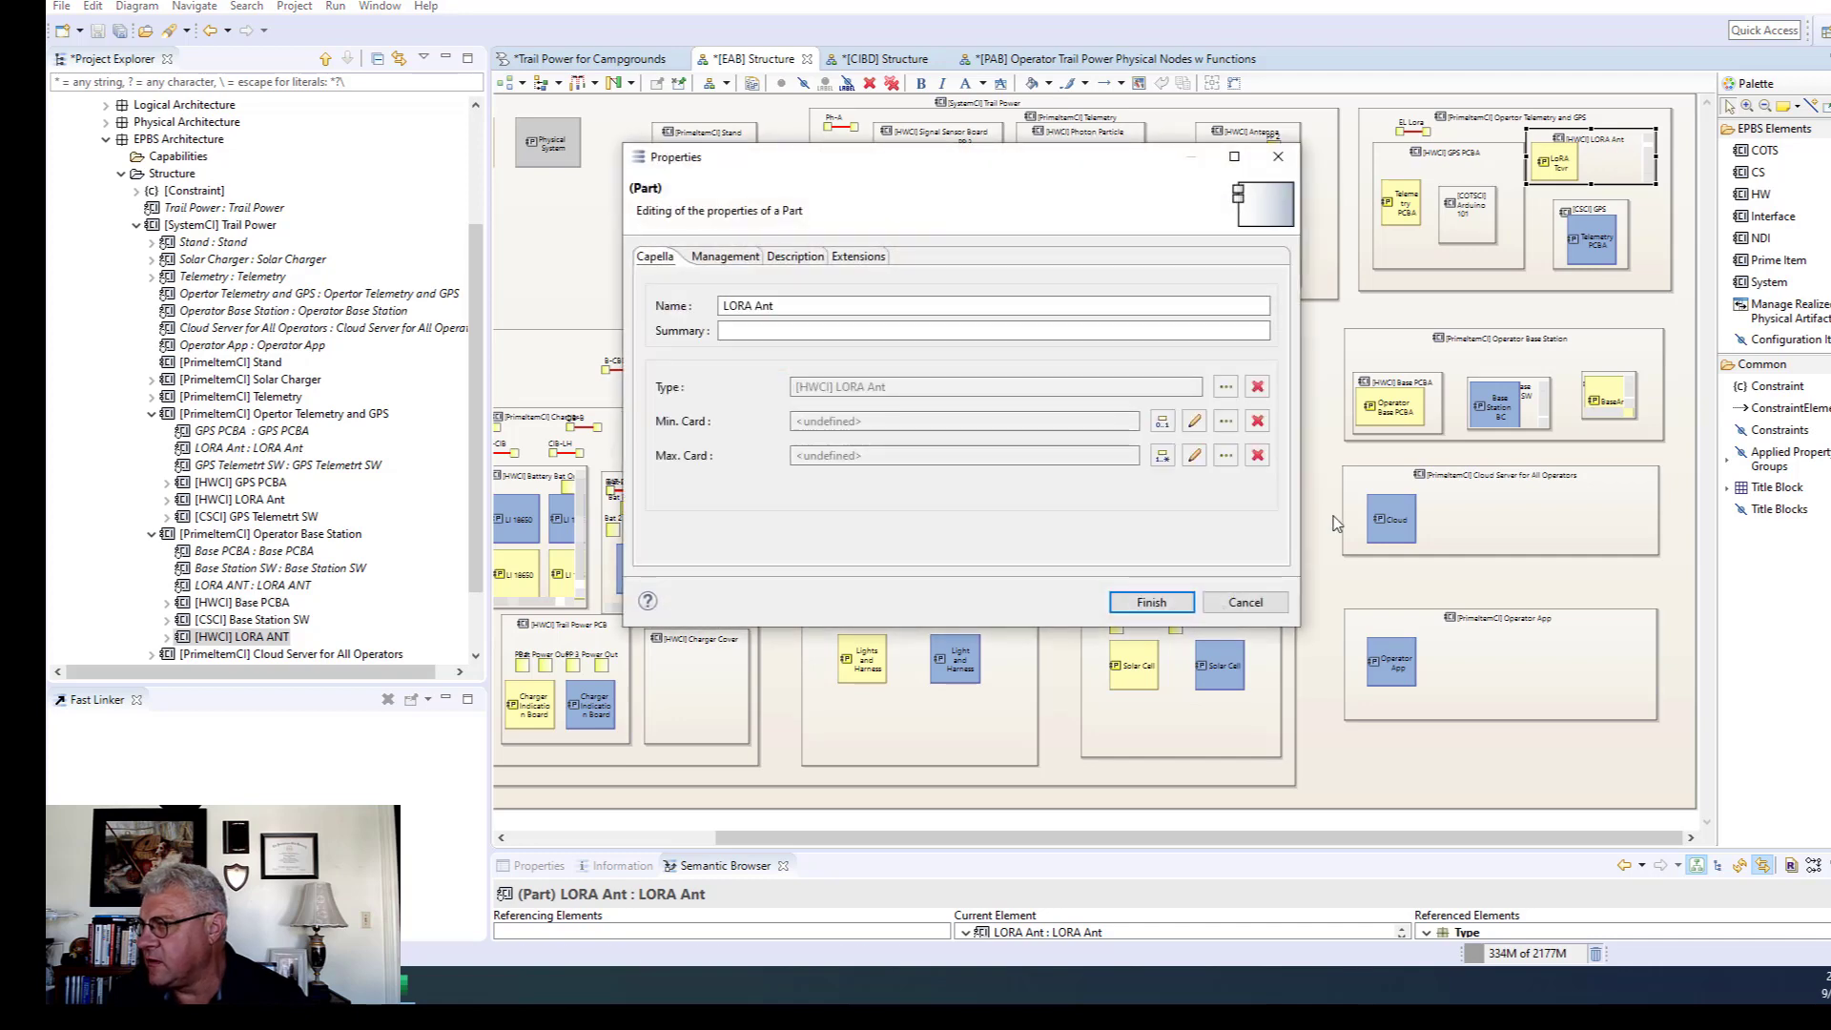
pyautogui.click(1245, 602)
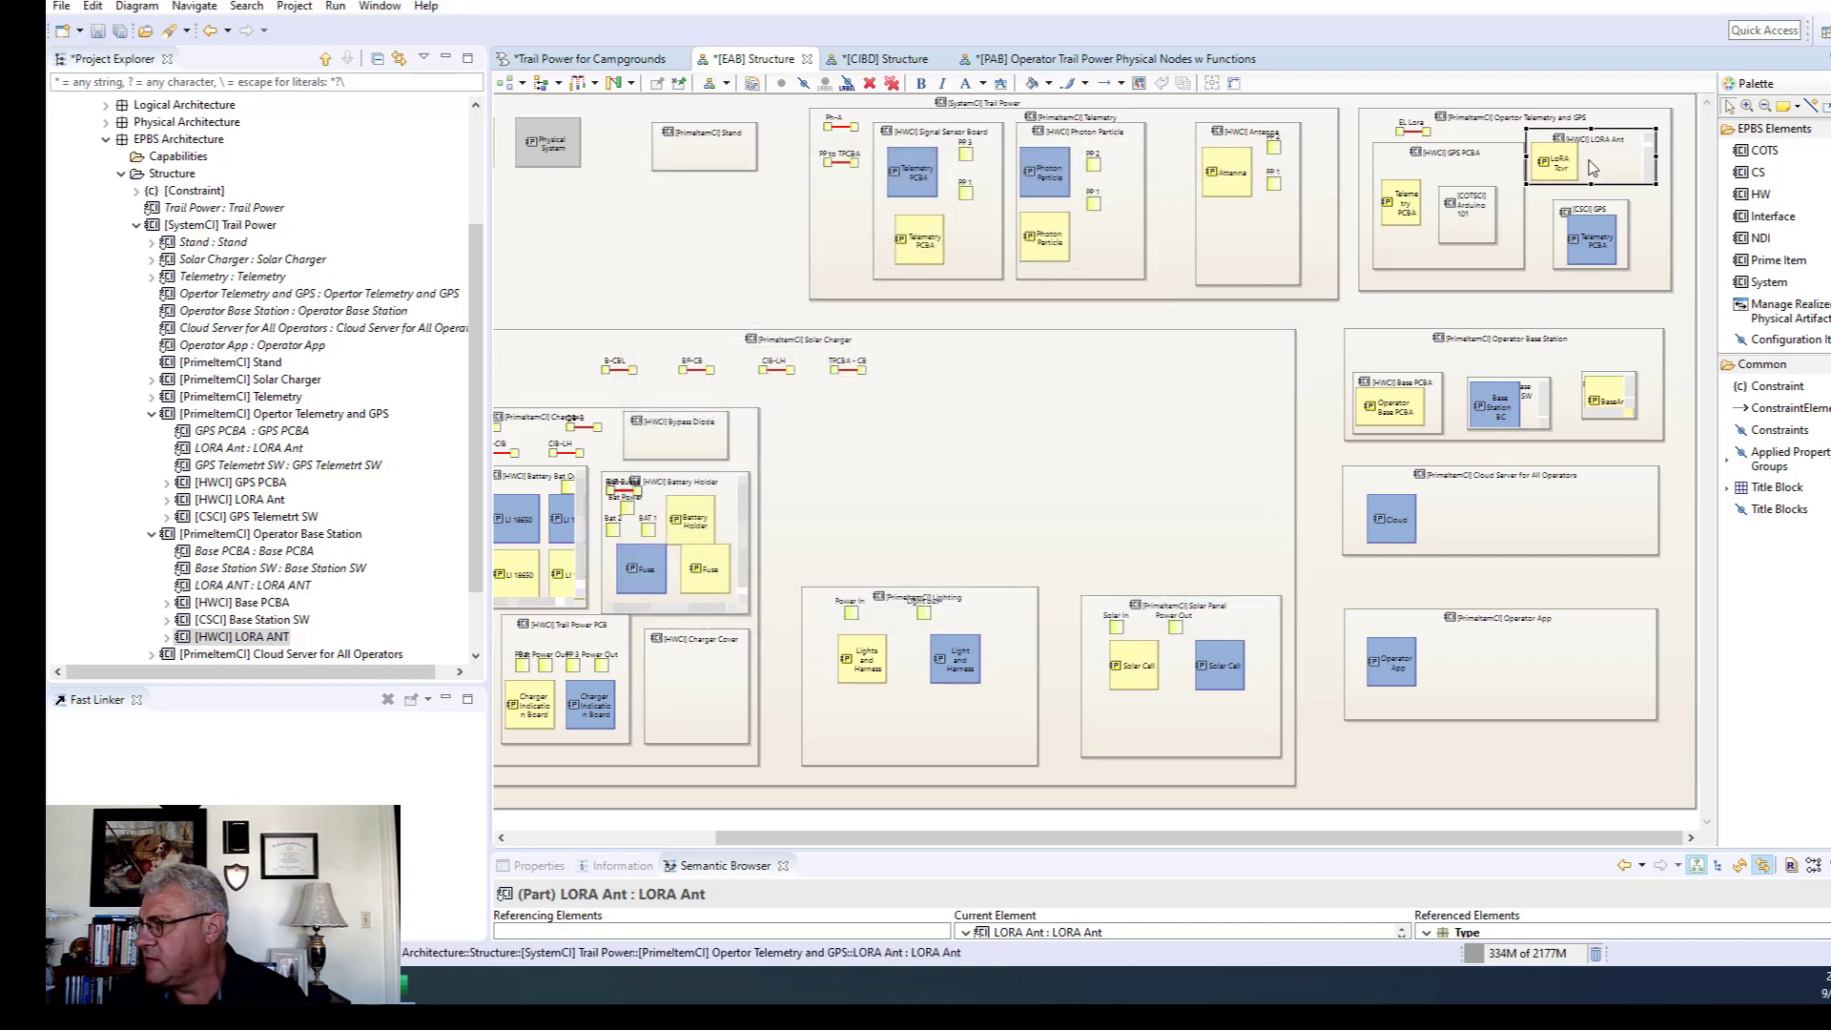
pyautogui.rightClick(1591, 168)
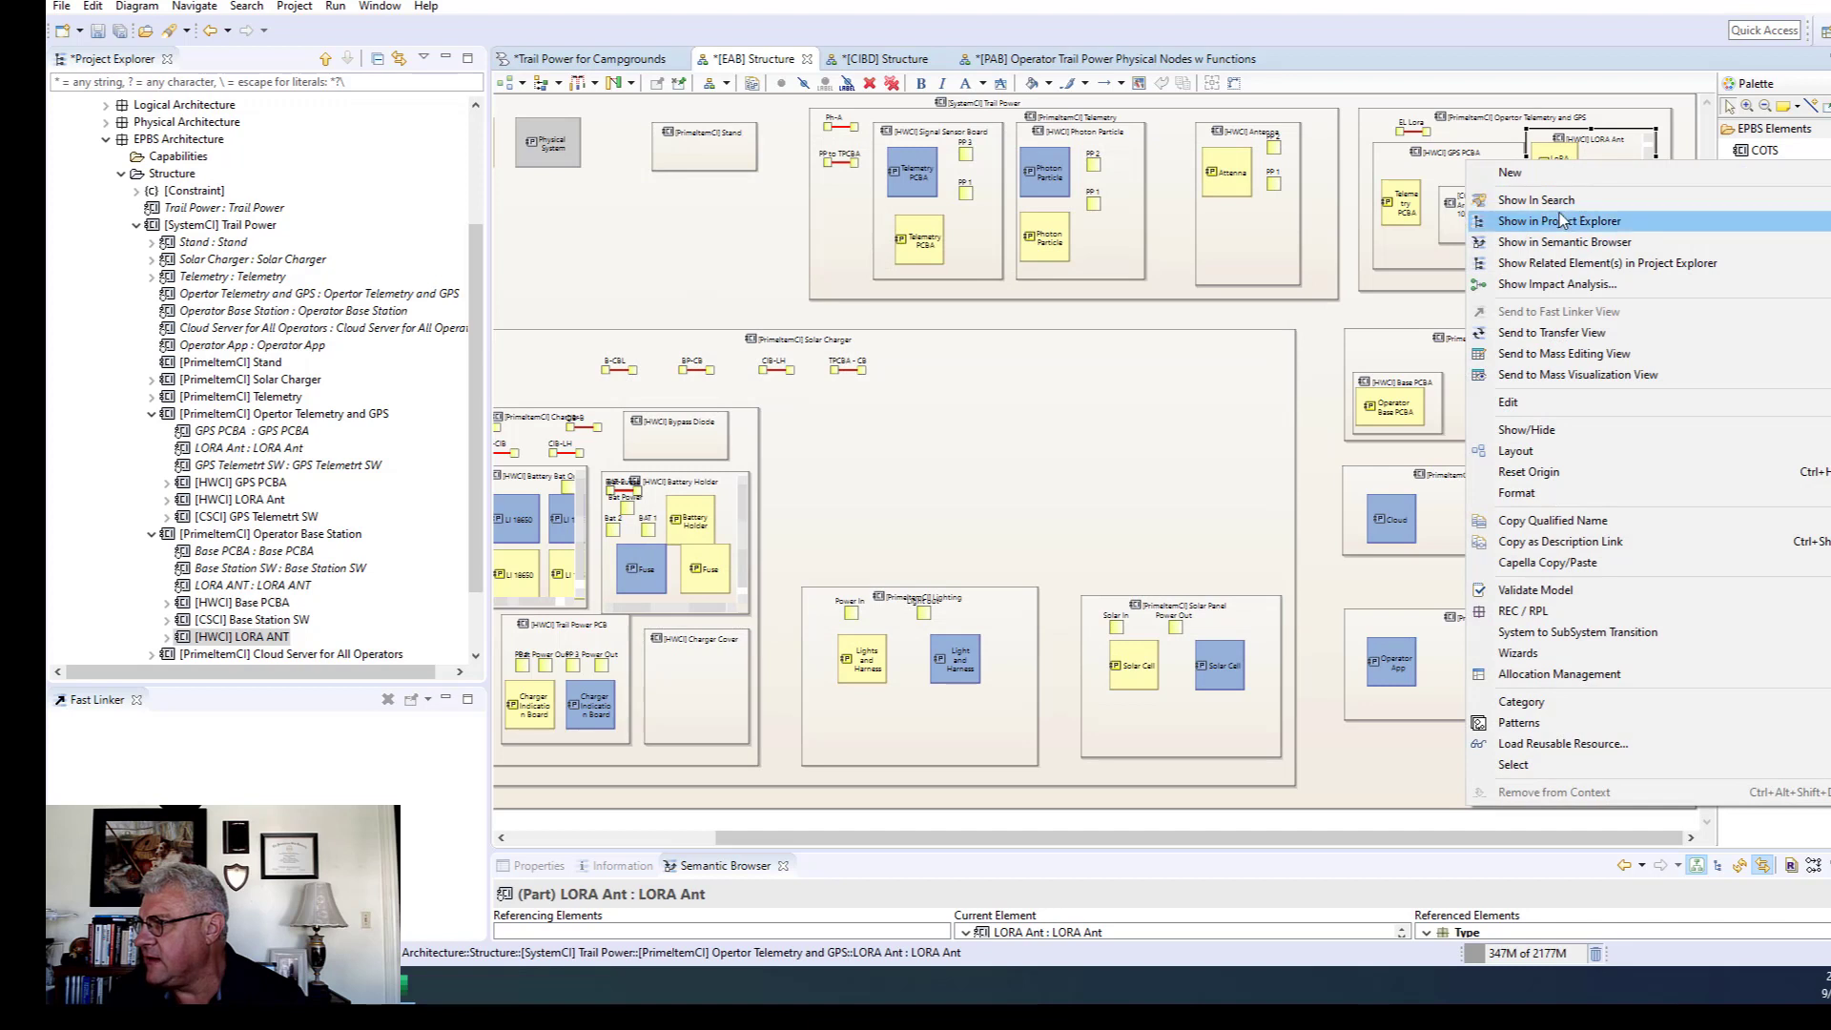
pyautogui.click(1526, 221)
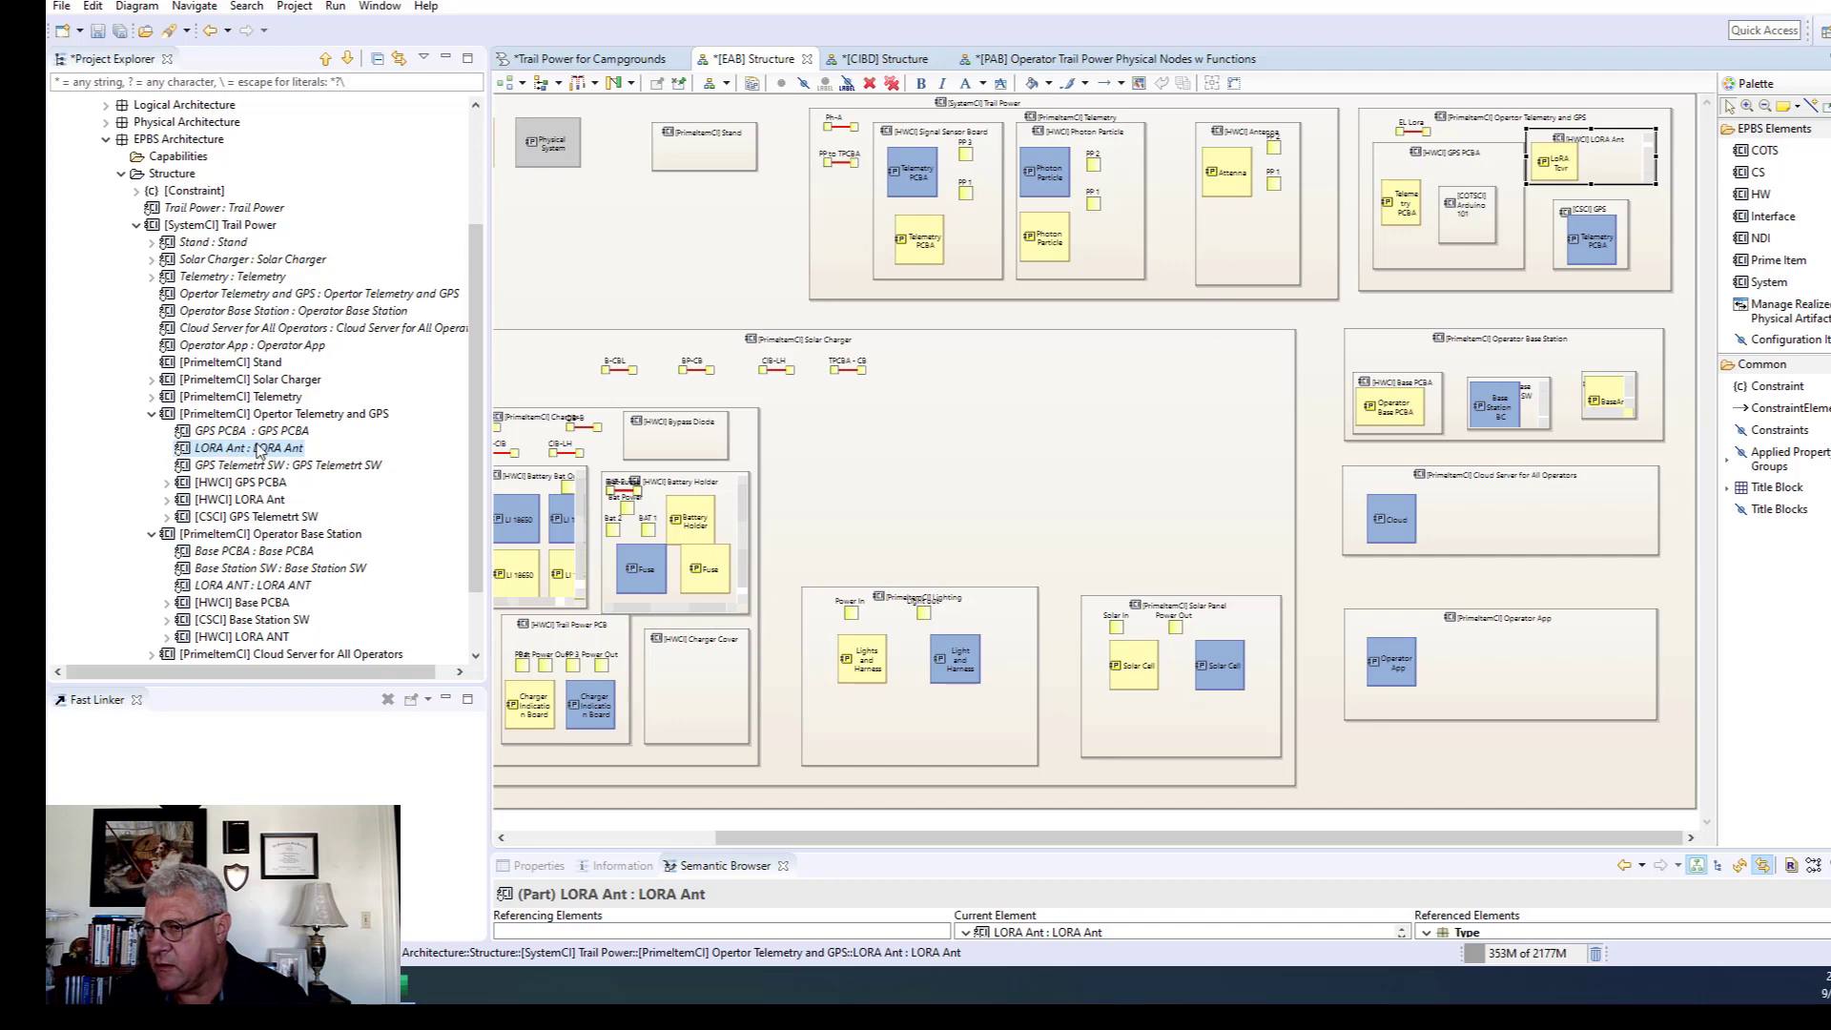
pyautogui.click(208, 501)
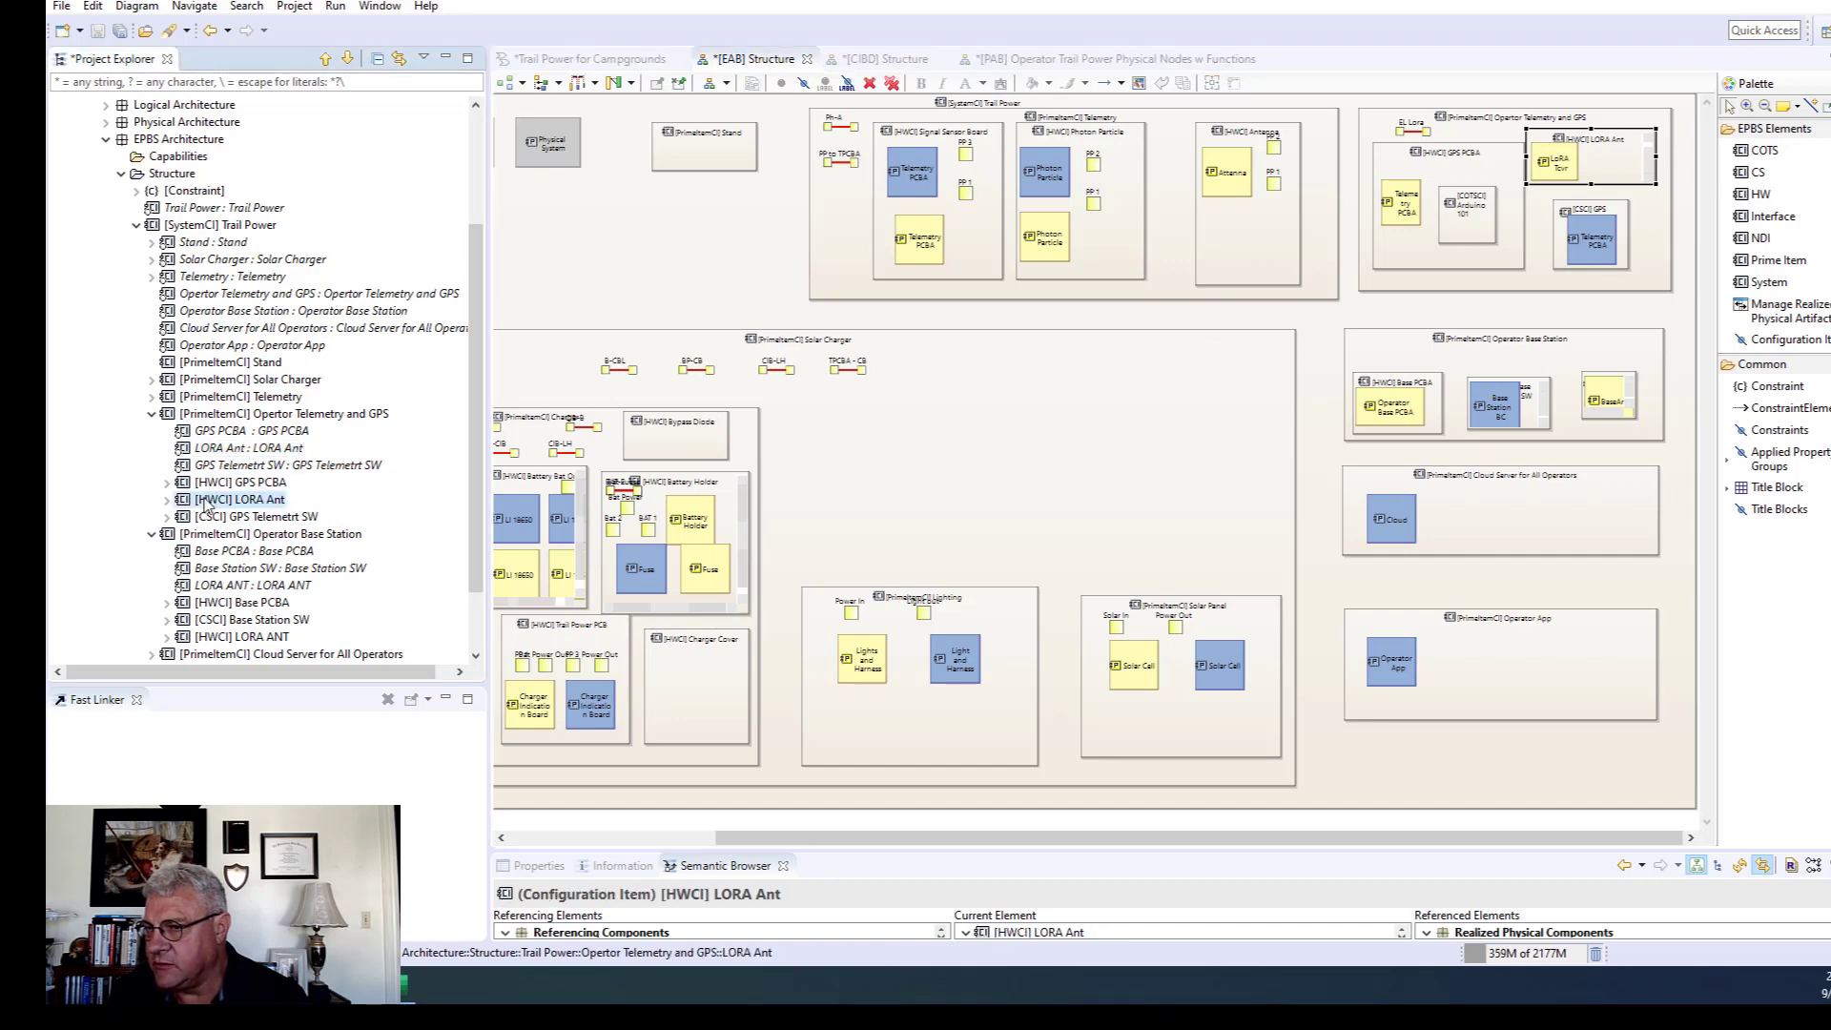
pyautogui.doubleClick(208, 501)
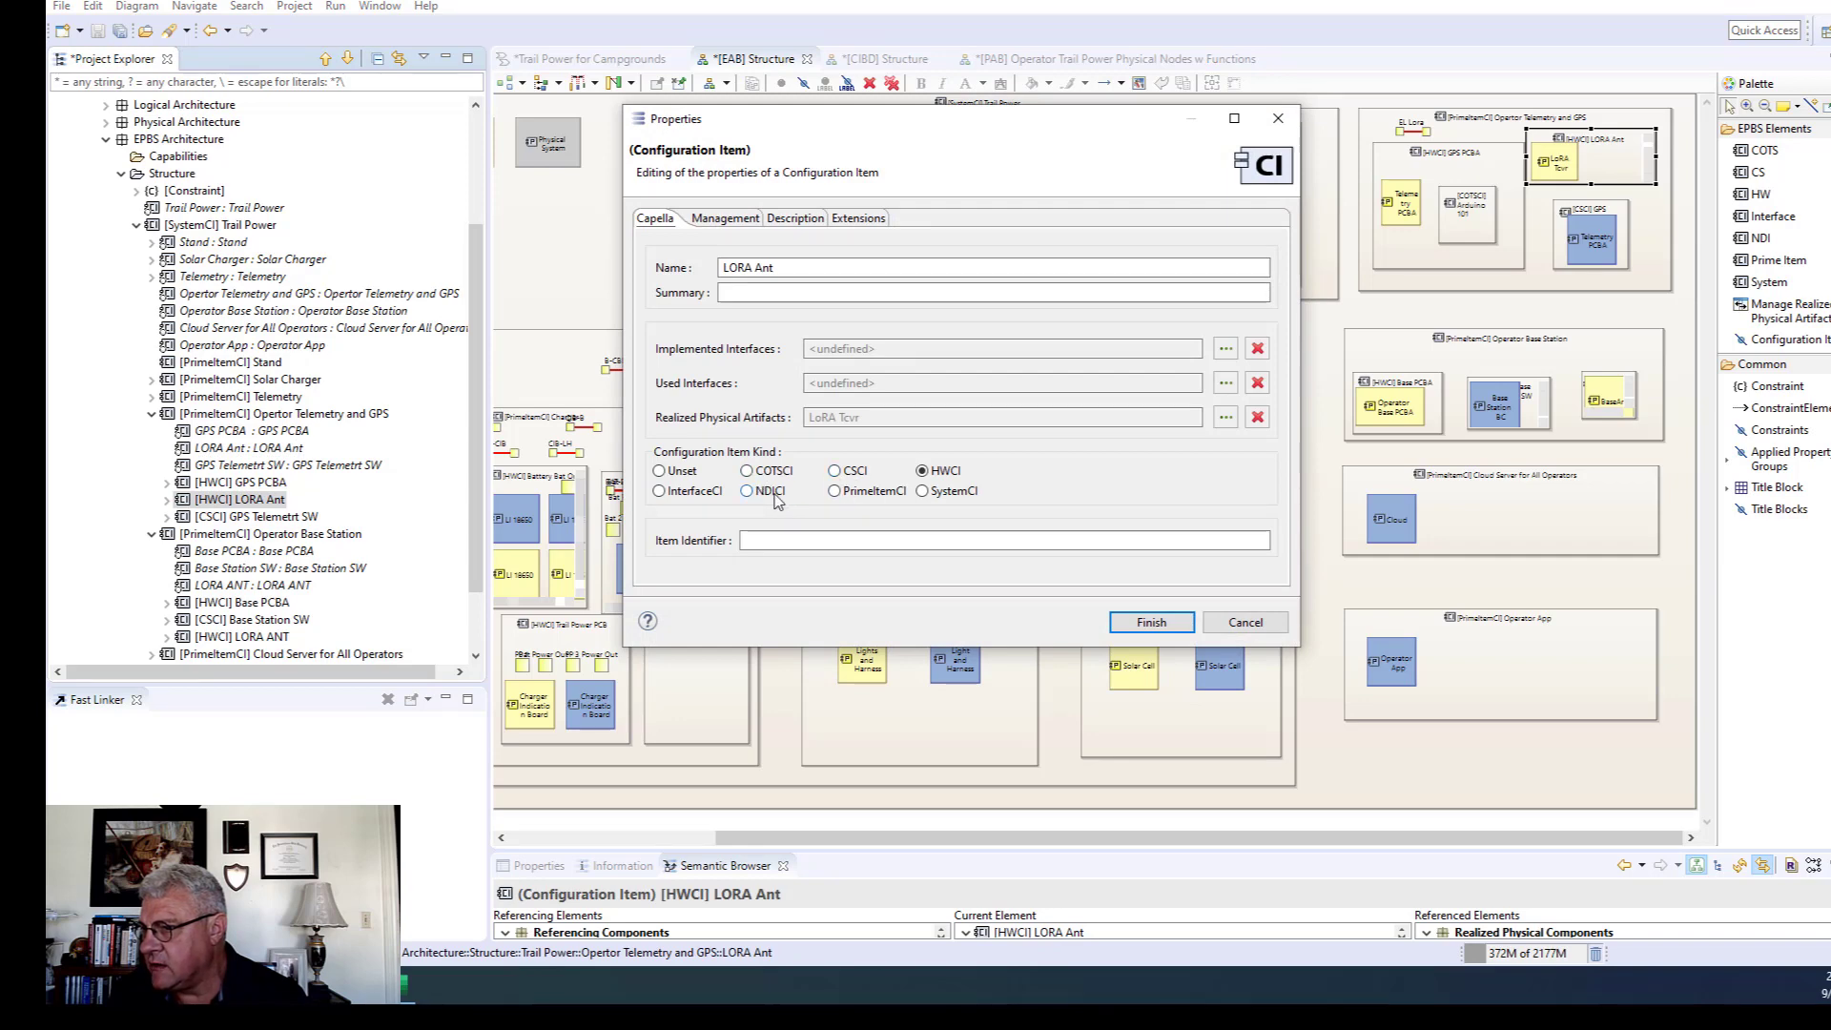
pyautogui.click(749, 471)
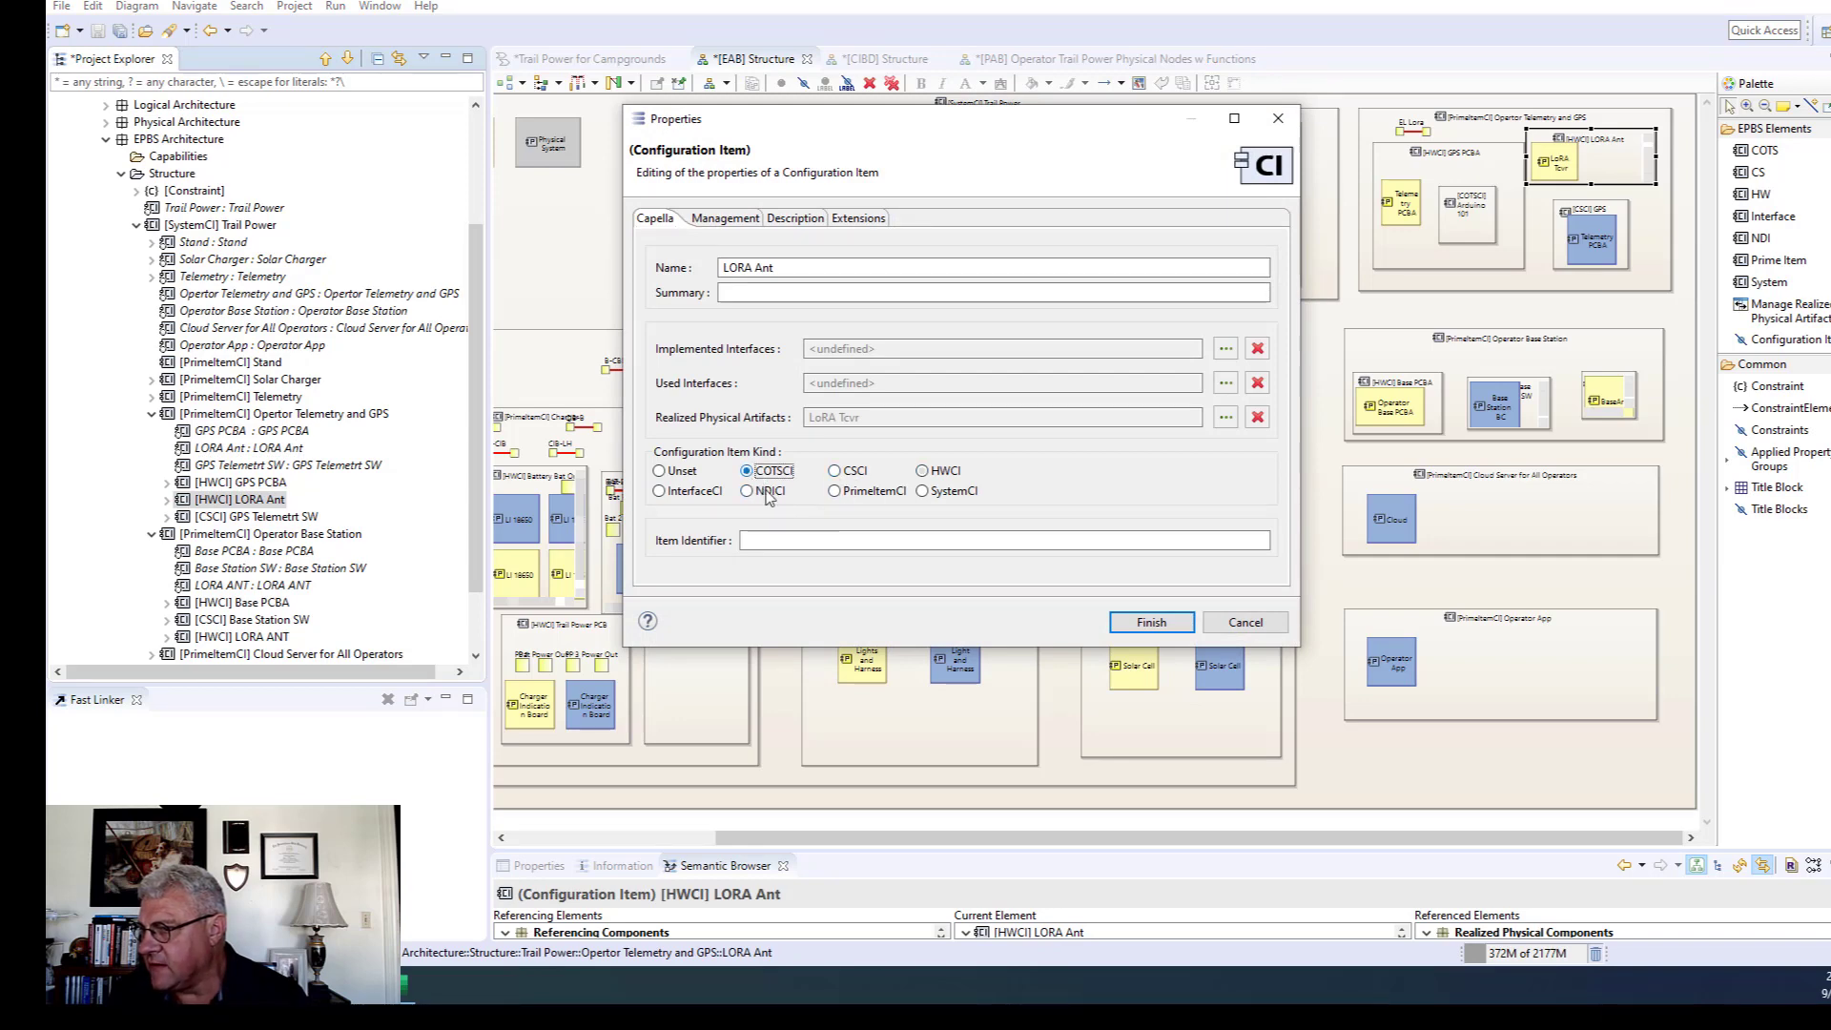
pyautogui.click(1151, 622)
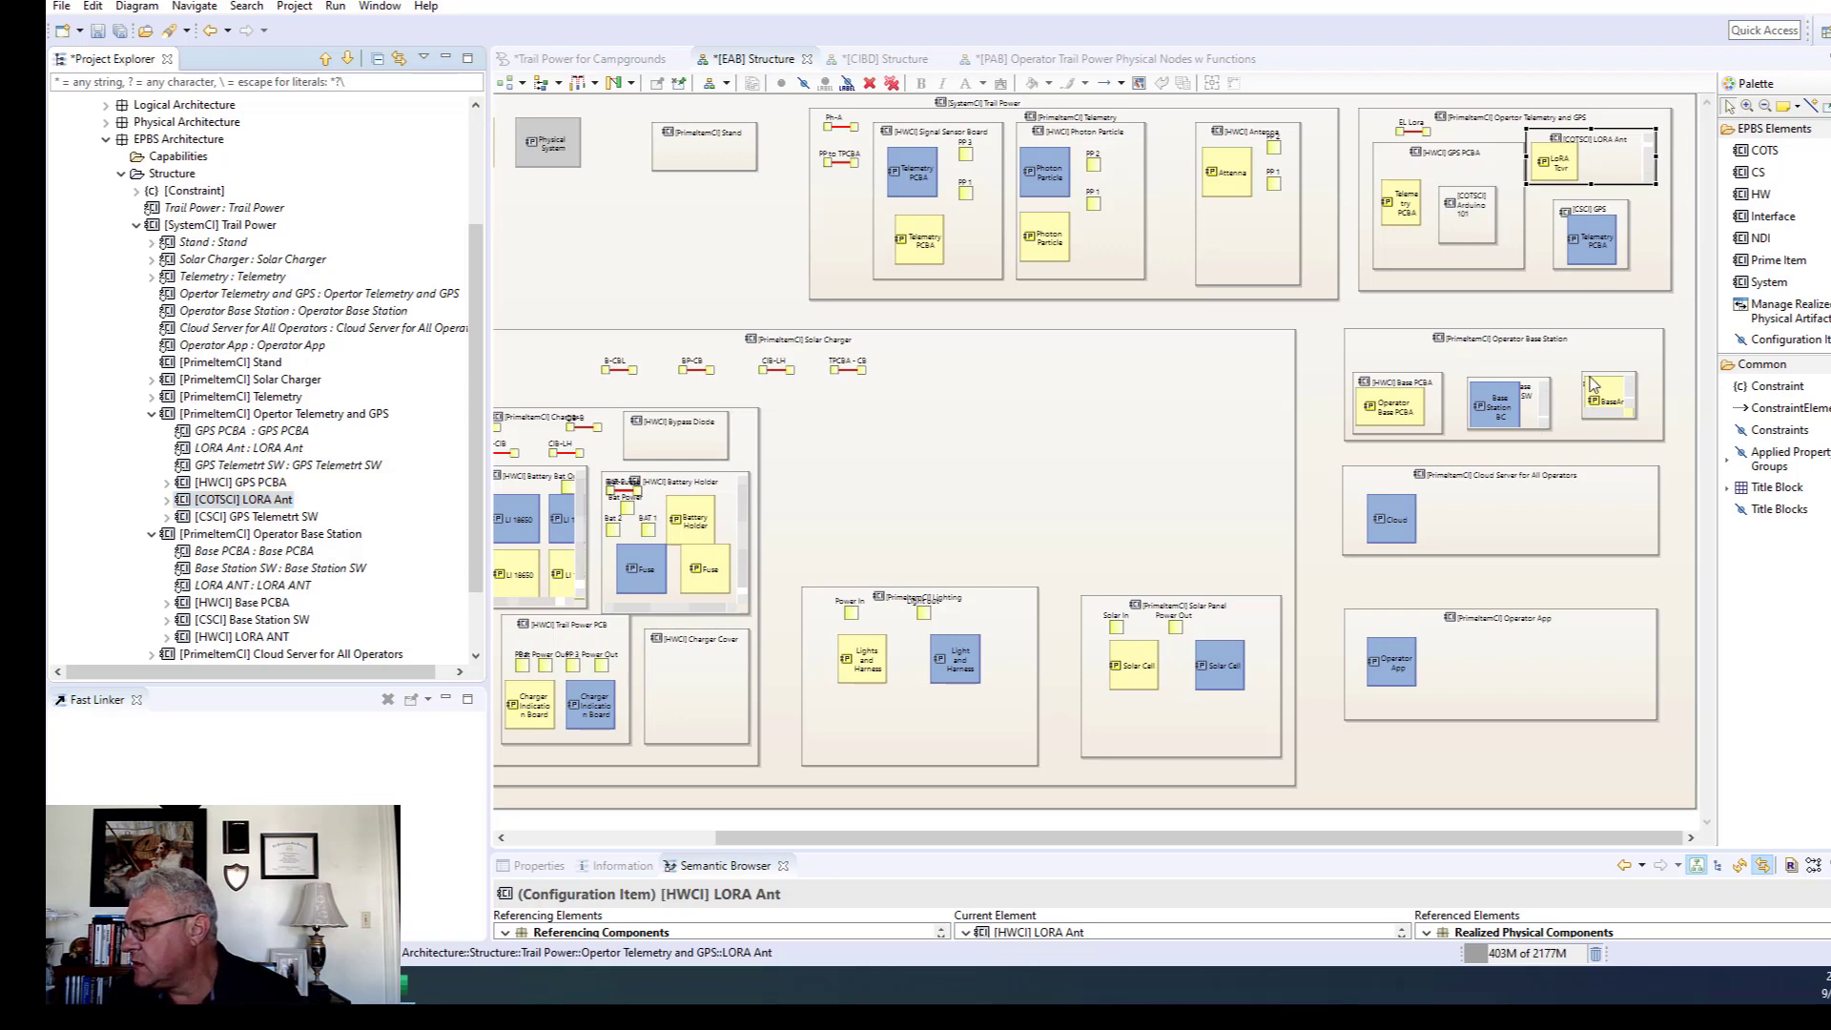
# Enlarge the LORA ANT box in the Operator Base Station and adjust the BaseAnt component inside it.
pyautogui.click(1633, 417)
pyautogui.moveTo(1636, 417); pyautogui.dragTo(1660, 430)
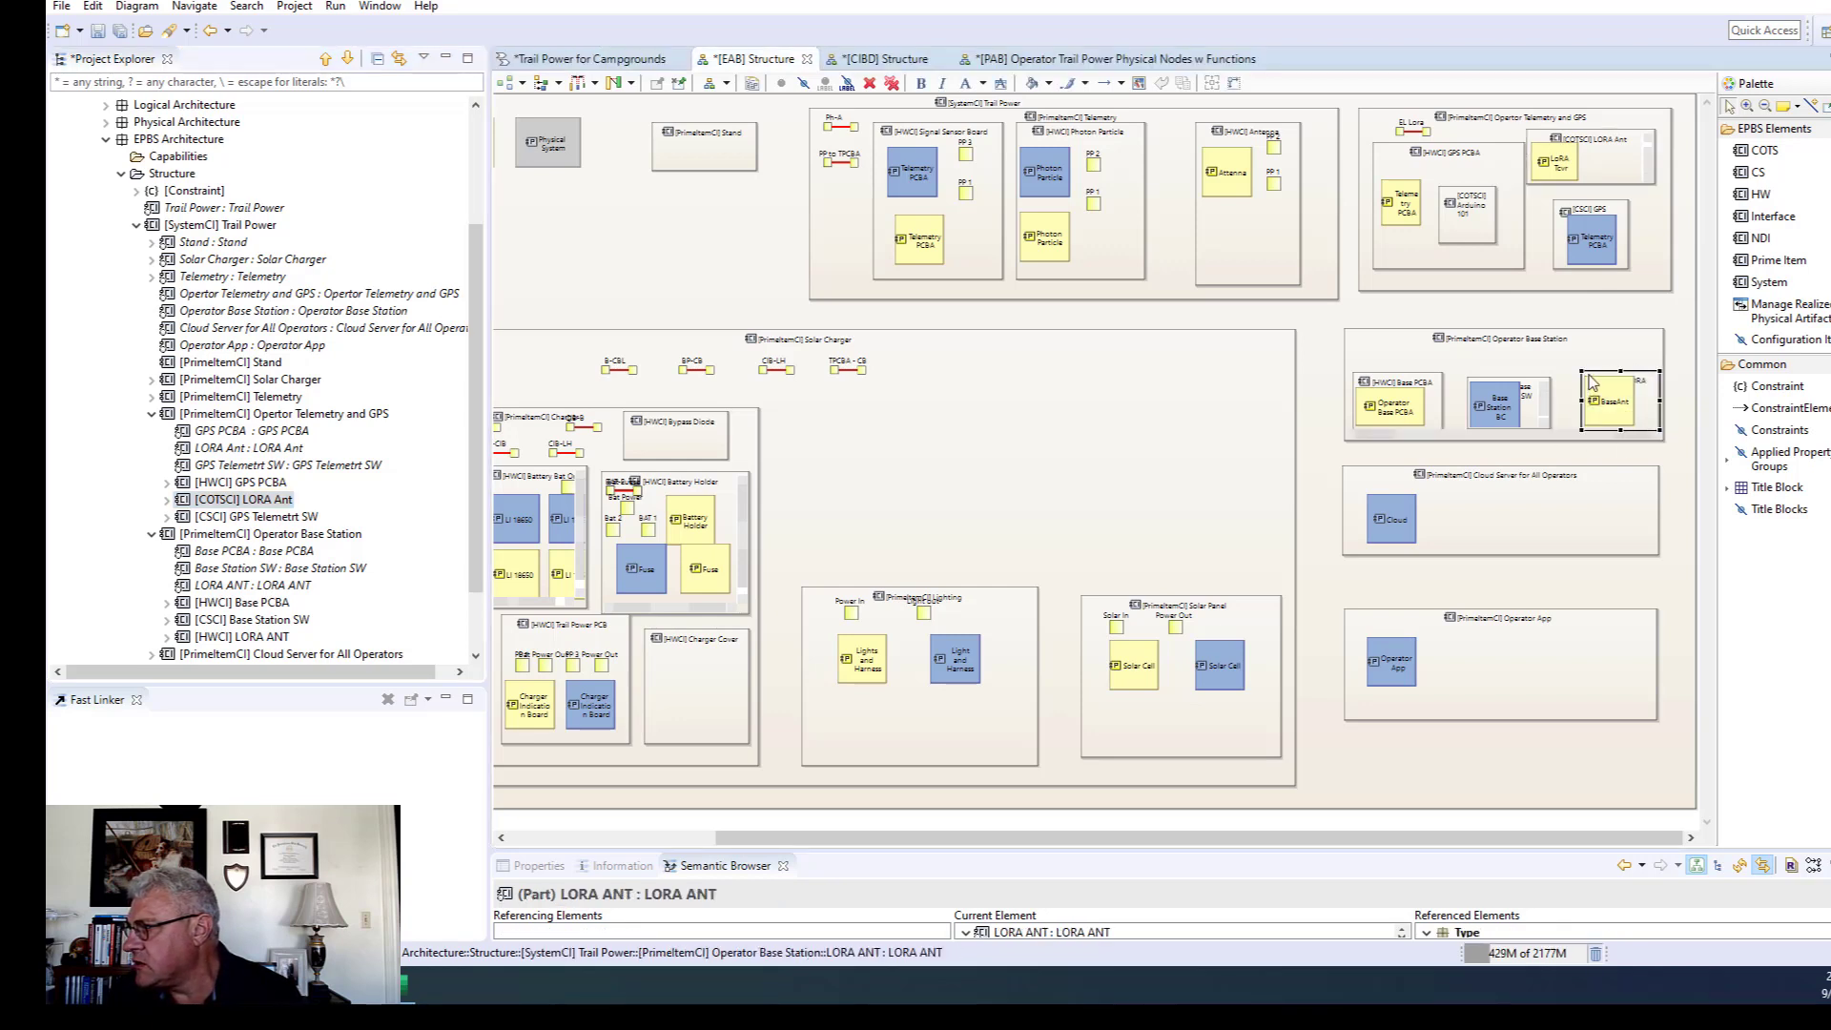
pyautogui.click(1597, 391)
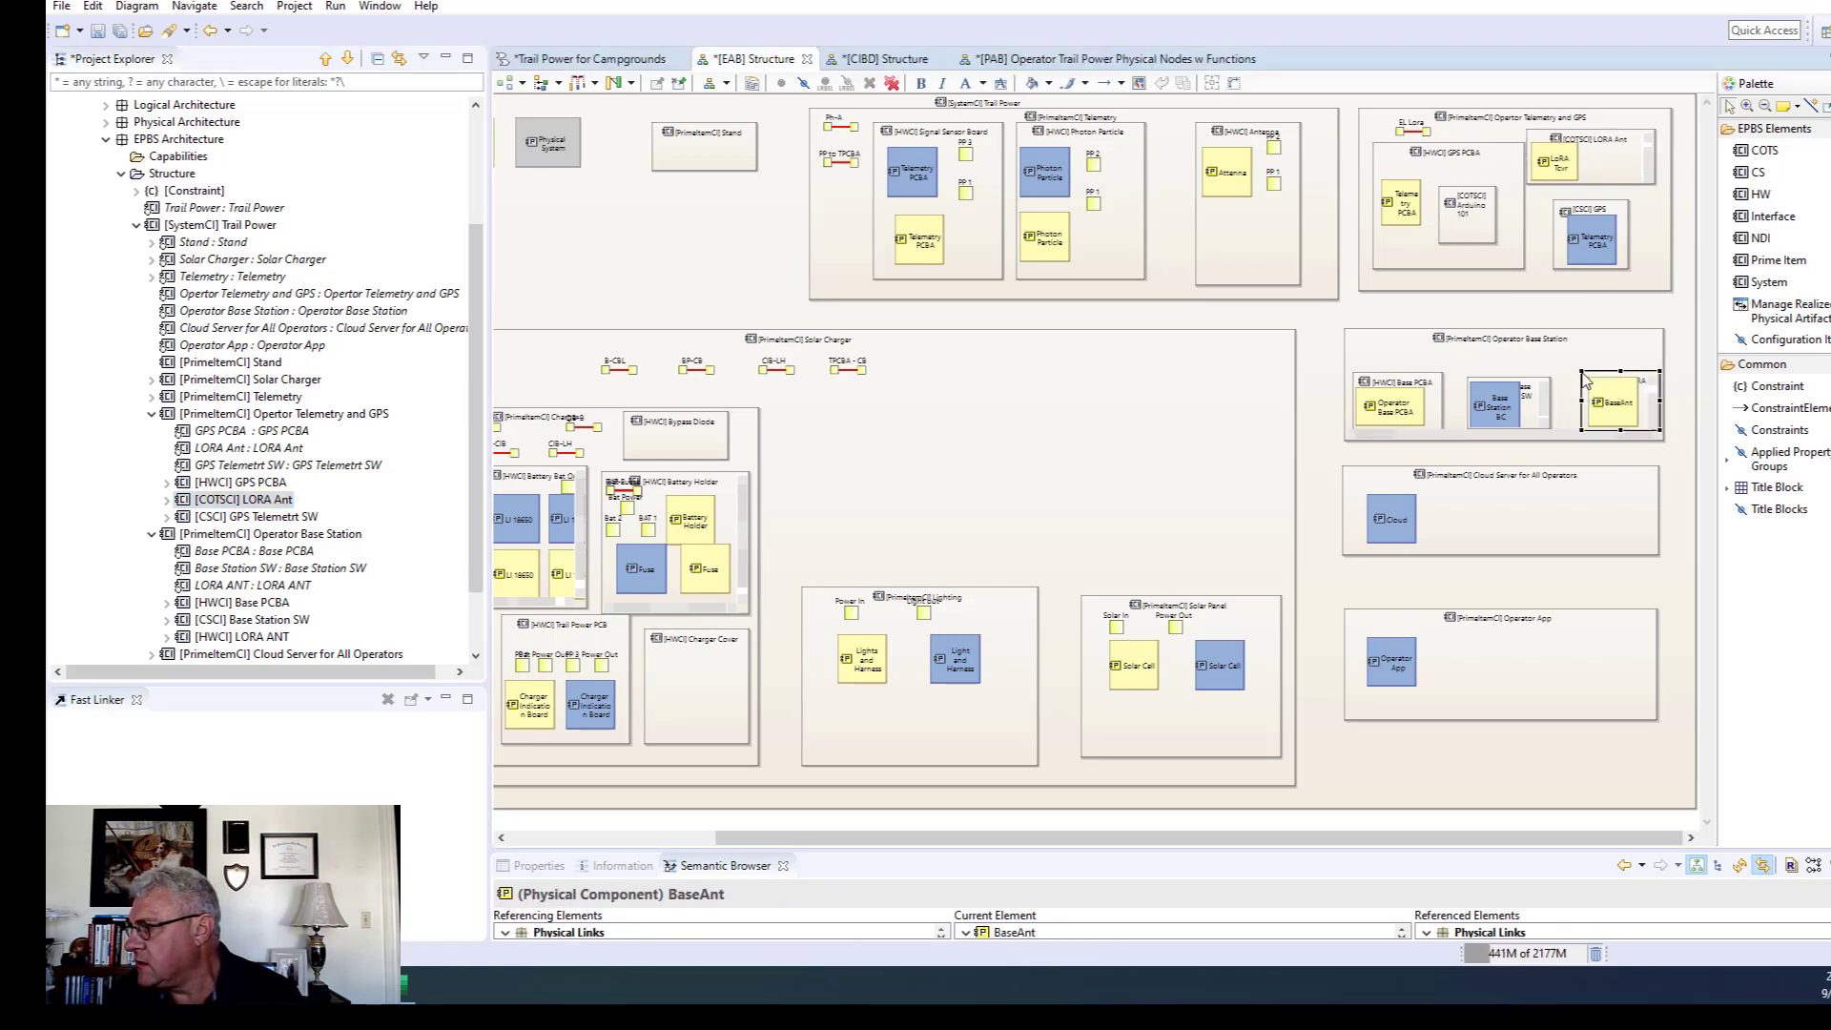
pyautogui.click(1580, 371)
pyautogui.moveTo(1580, 371); pyautogui.dragTo(1561, 367)
pyautogui.click(1605, 404)
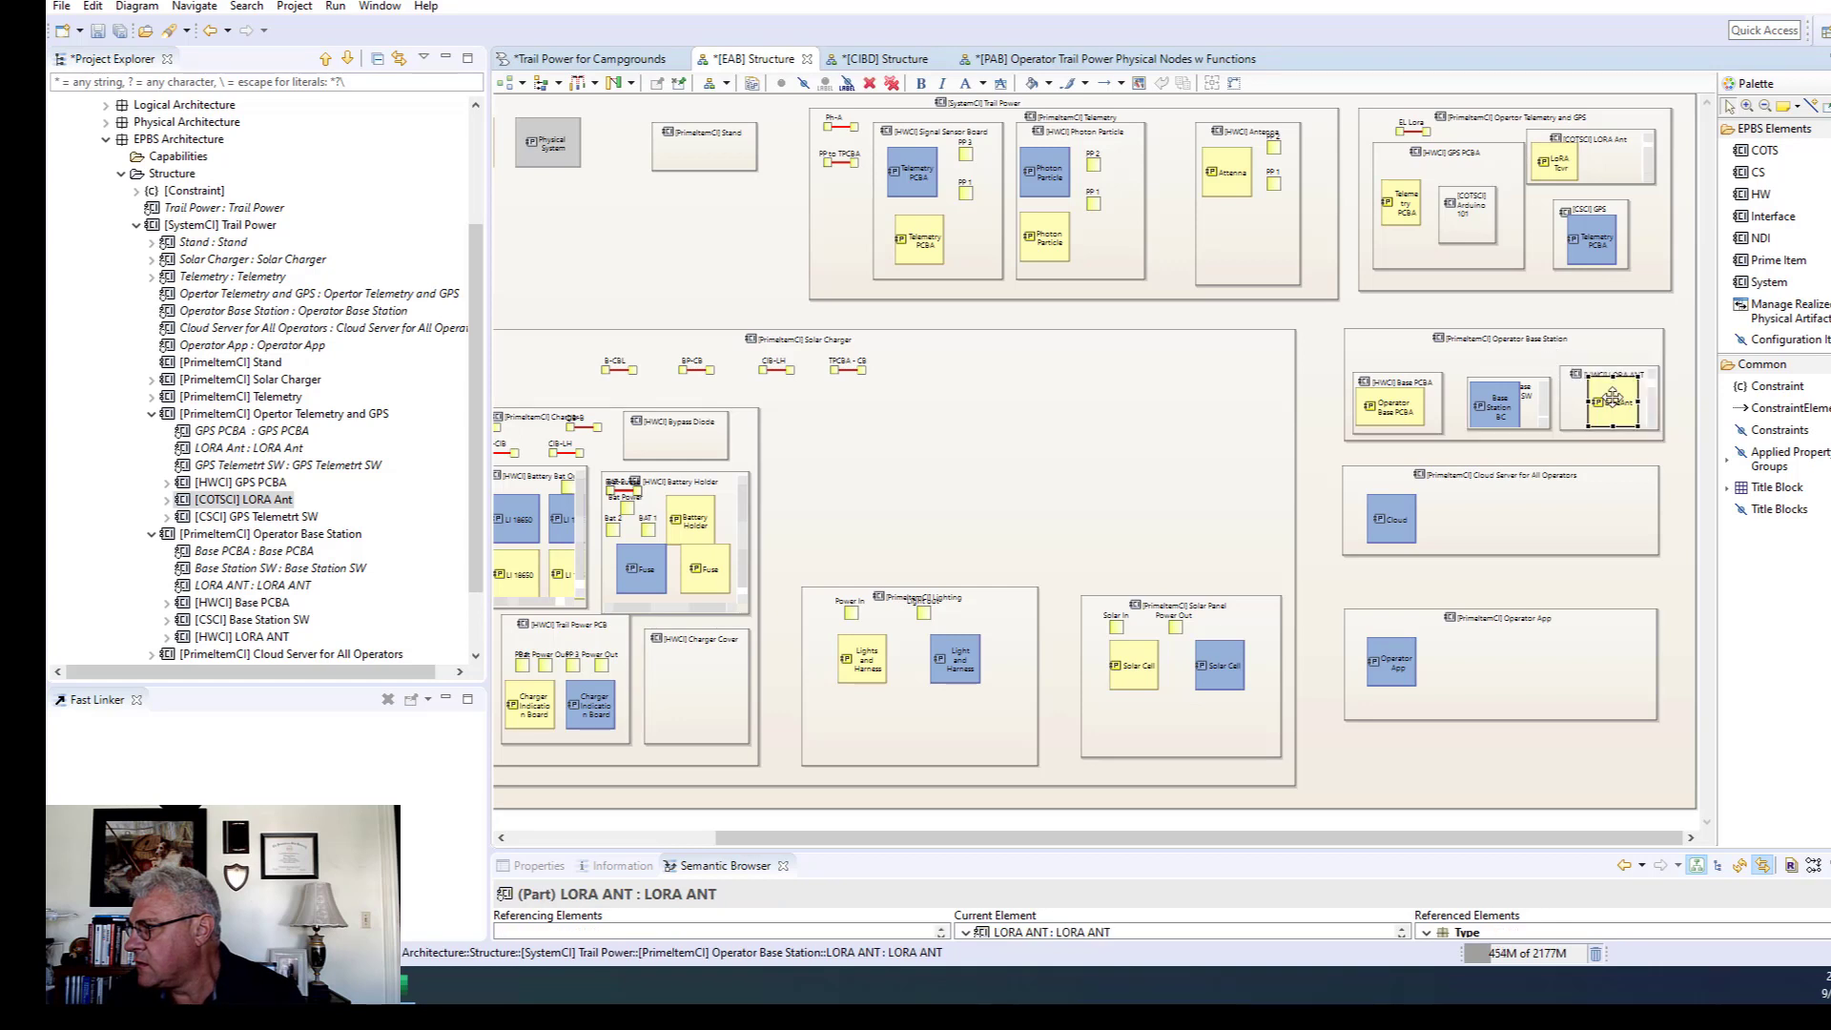
# Change the configuration item kind of LORA ANT under Operator Base Station to COTSCI.
pyautogui.click(1647, 382)
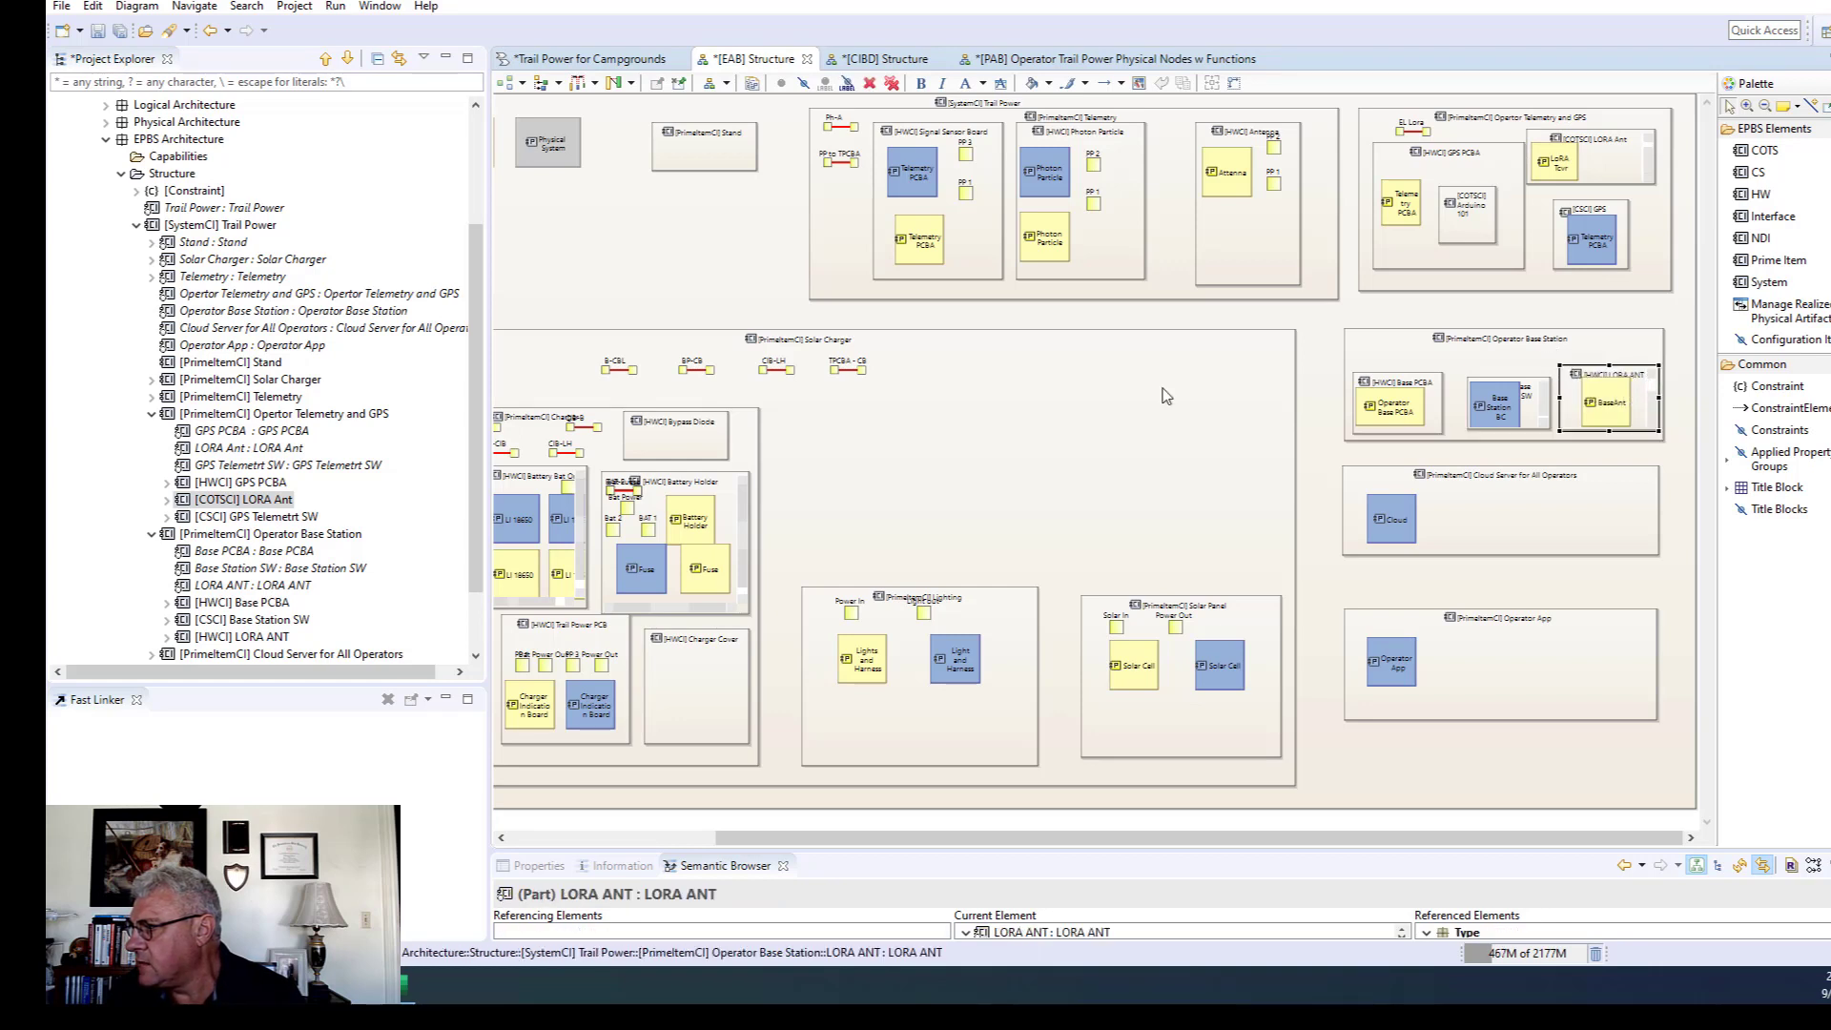
pyautogui.rightClick(1633, 379)
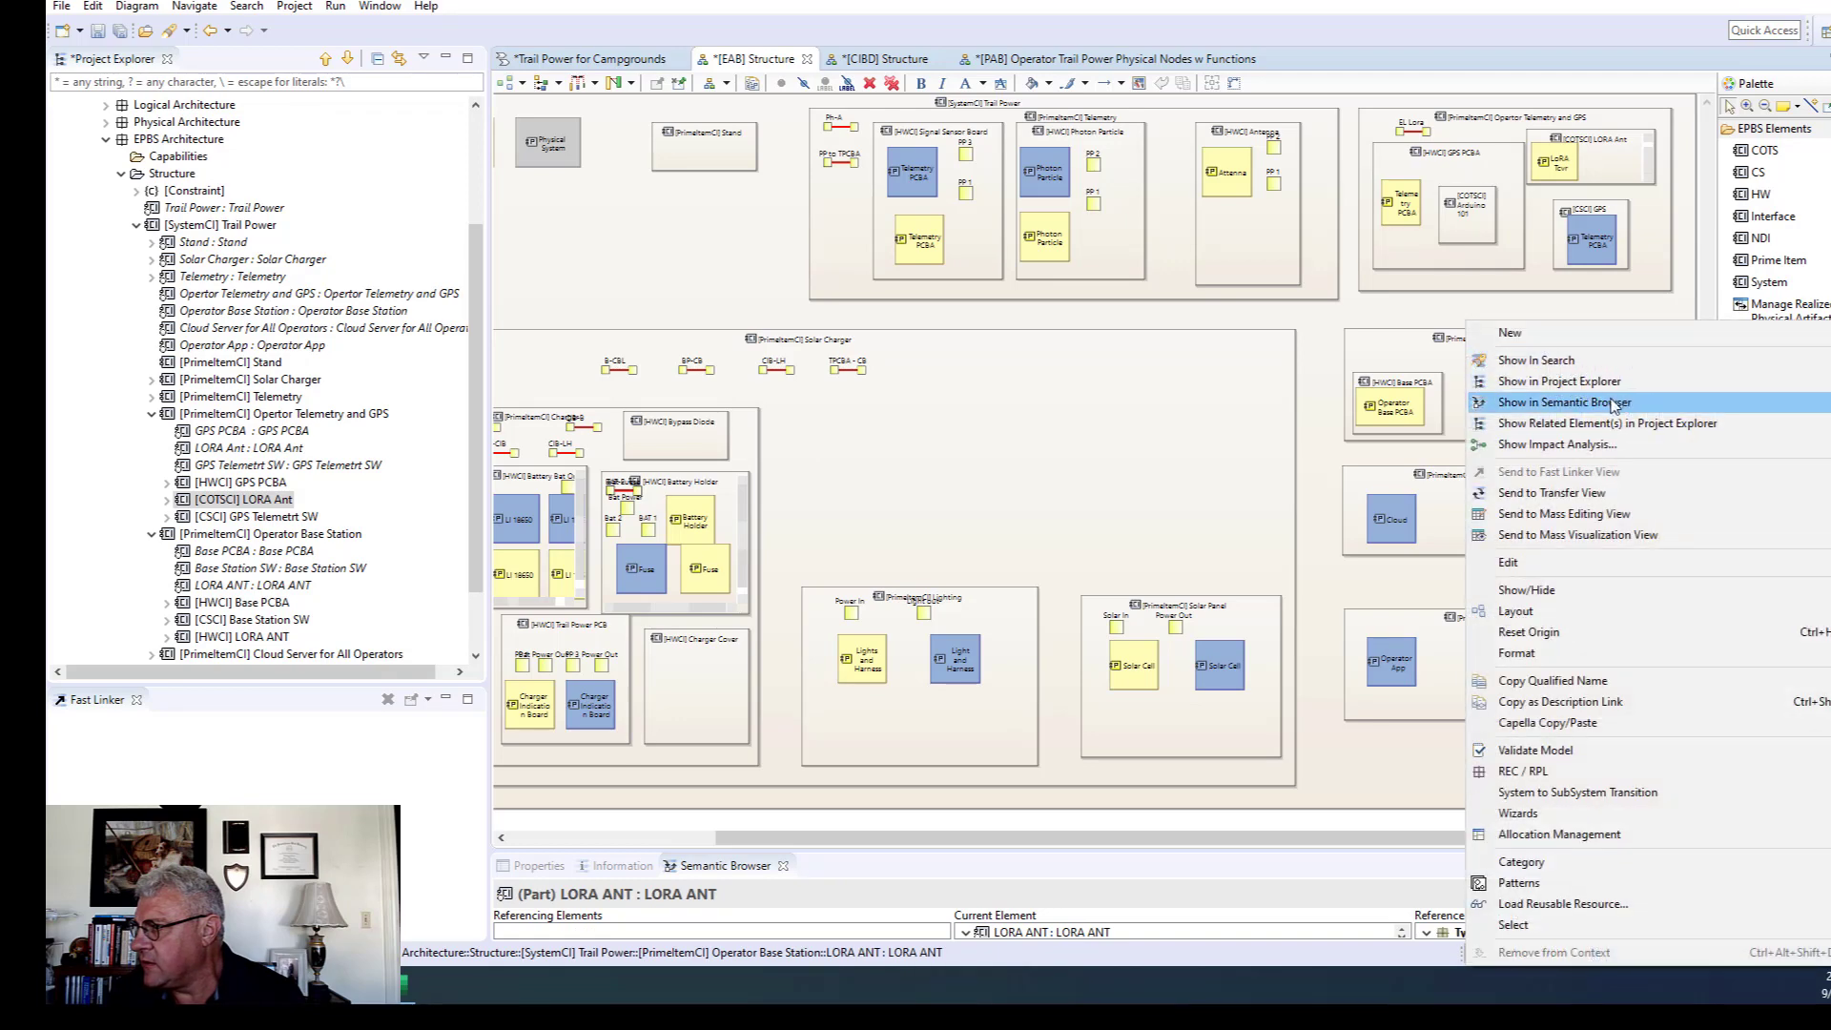
pyautogui.click(1611, 403)
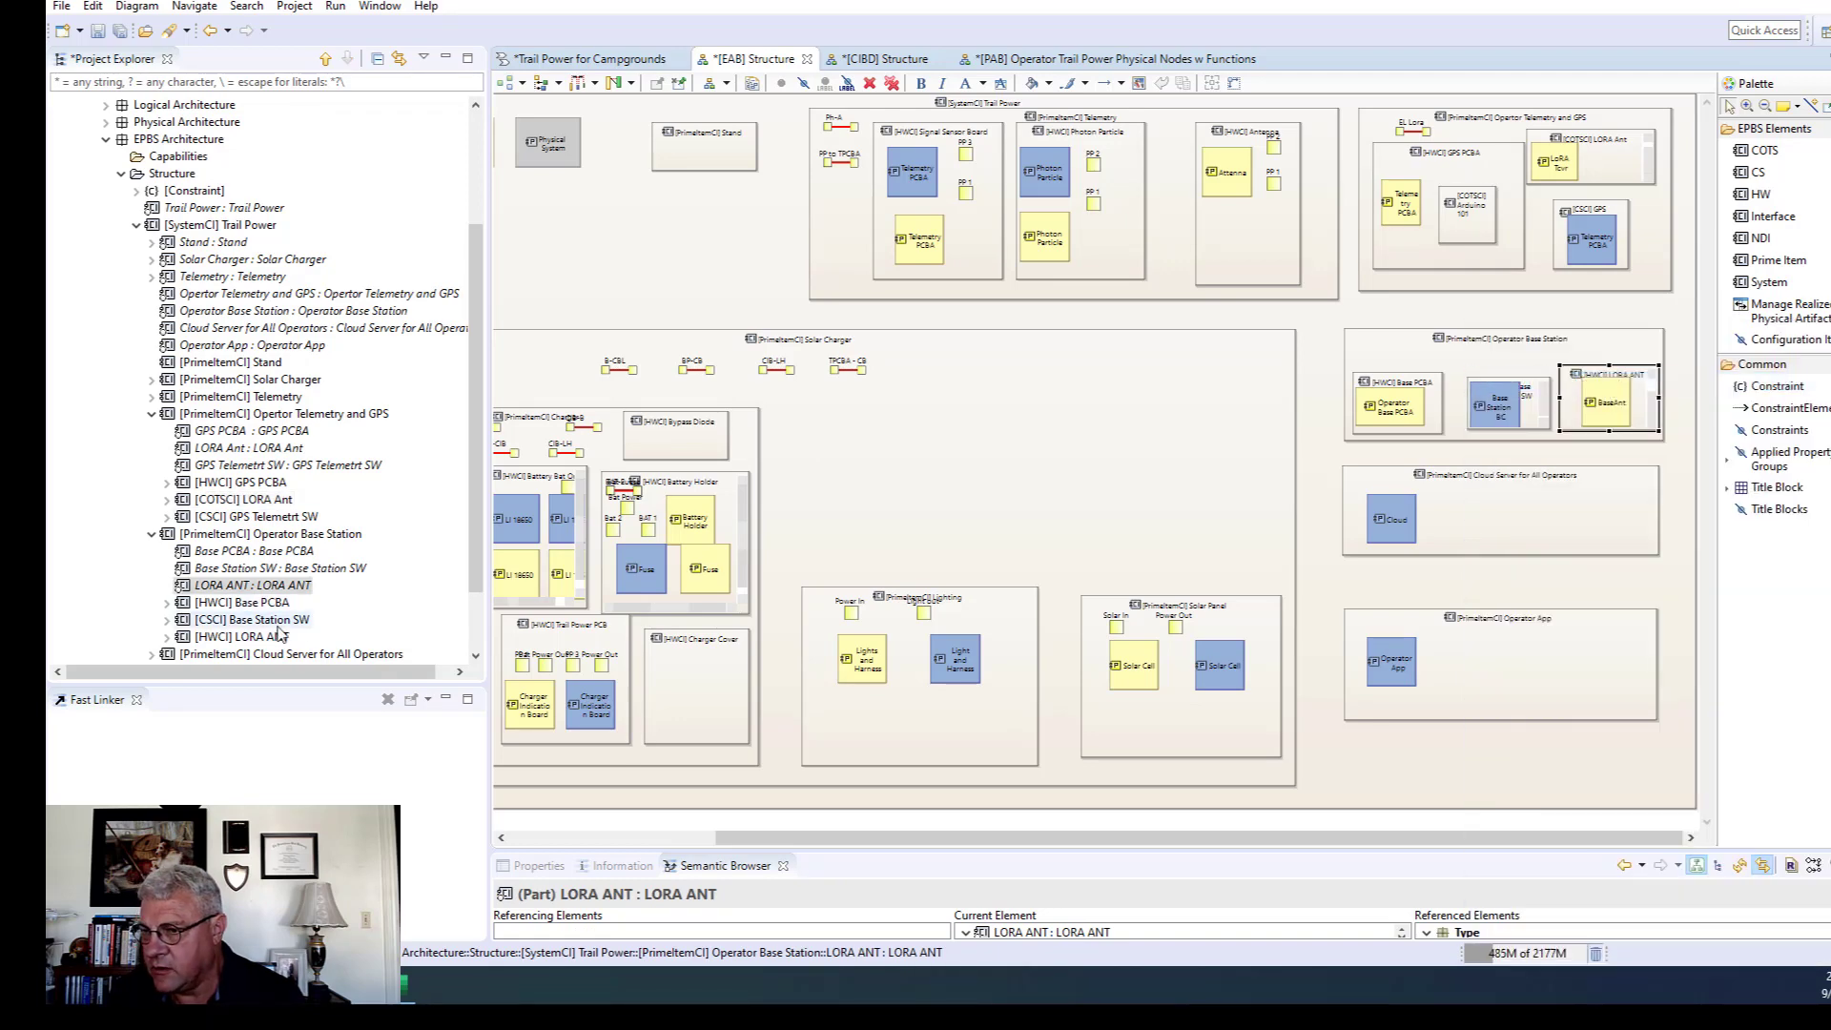
pyautogui.doubleClick(235, 638)
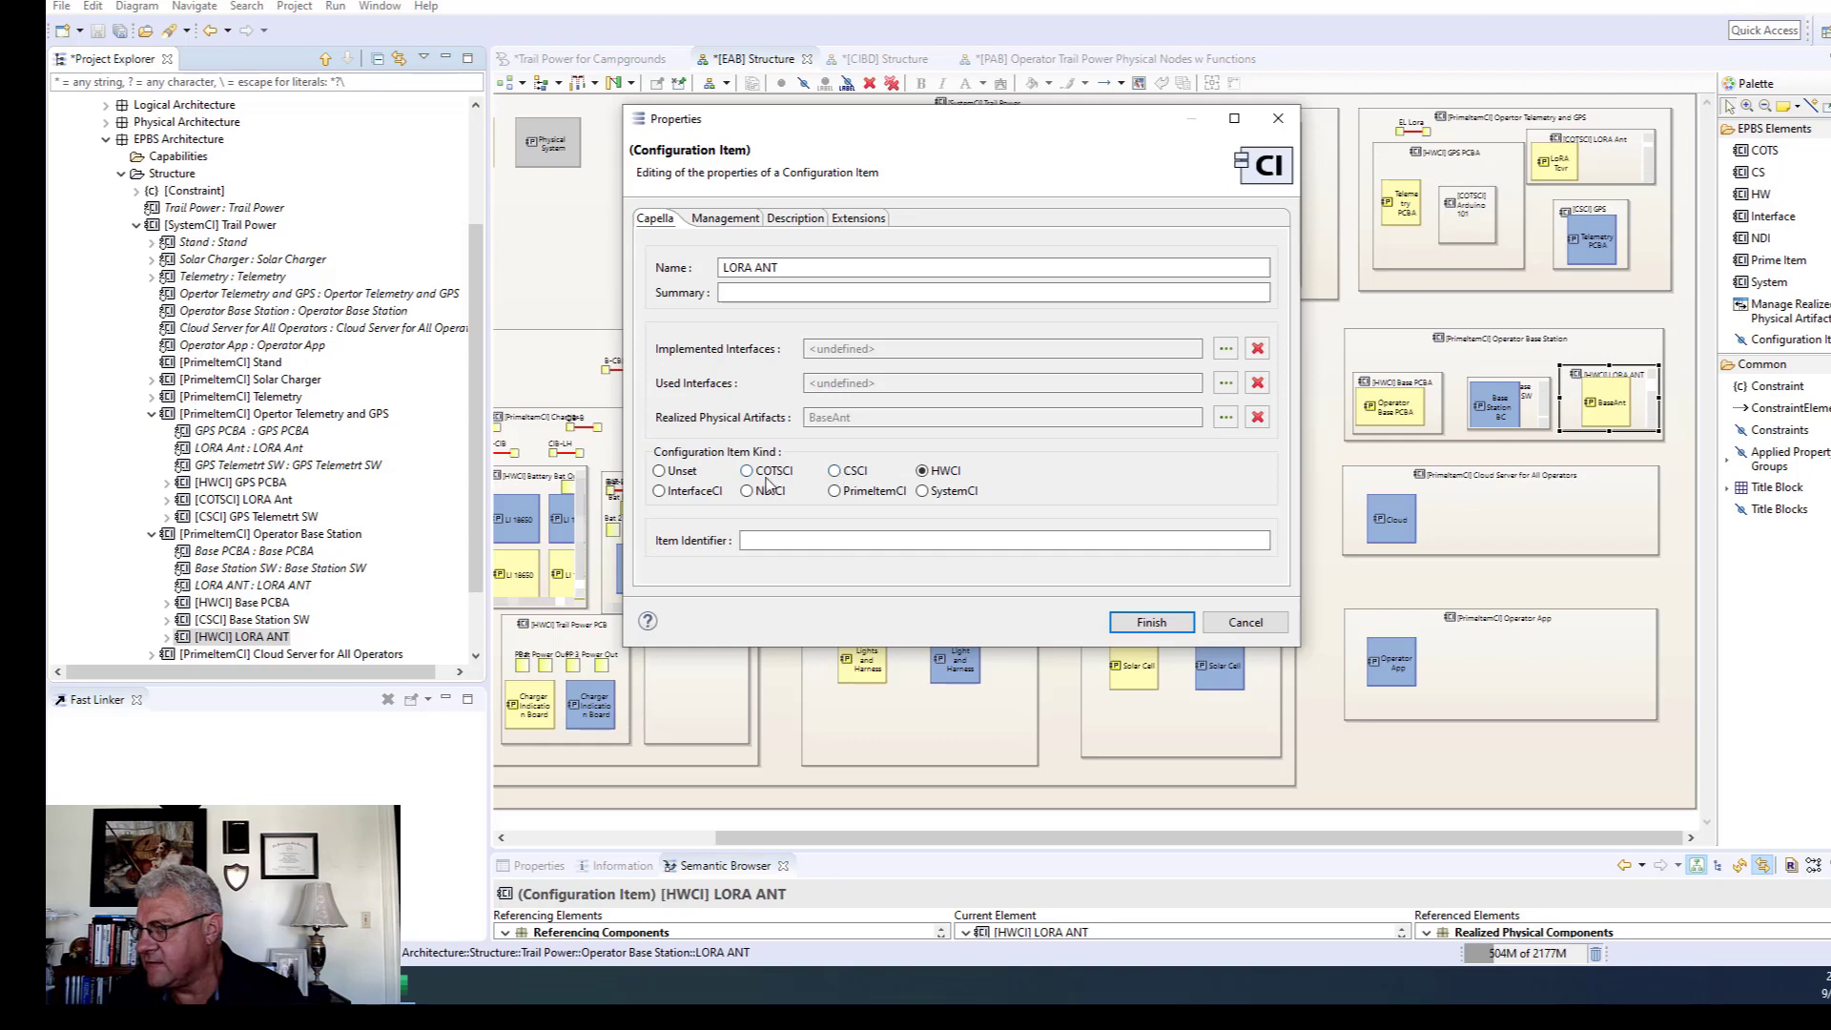
pyautogui.click(754, 470)
pyautogui.click(1144, 622)
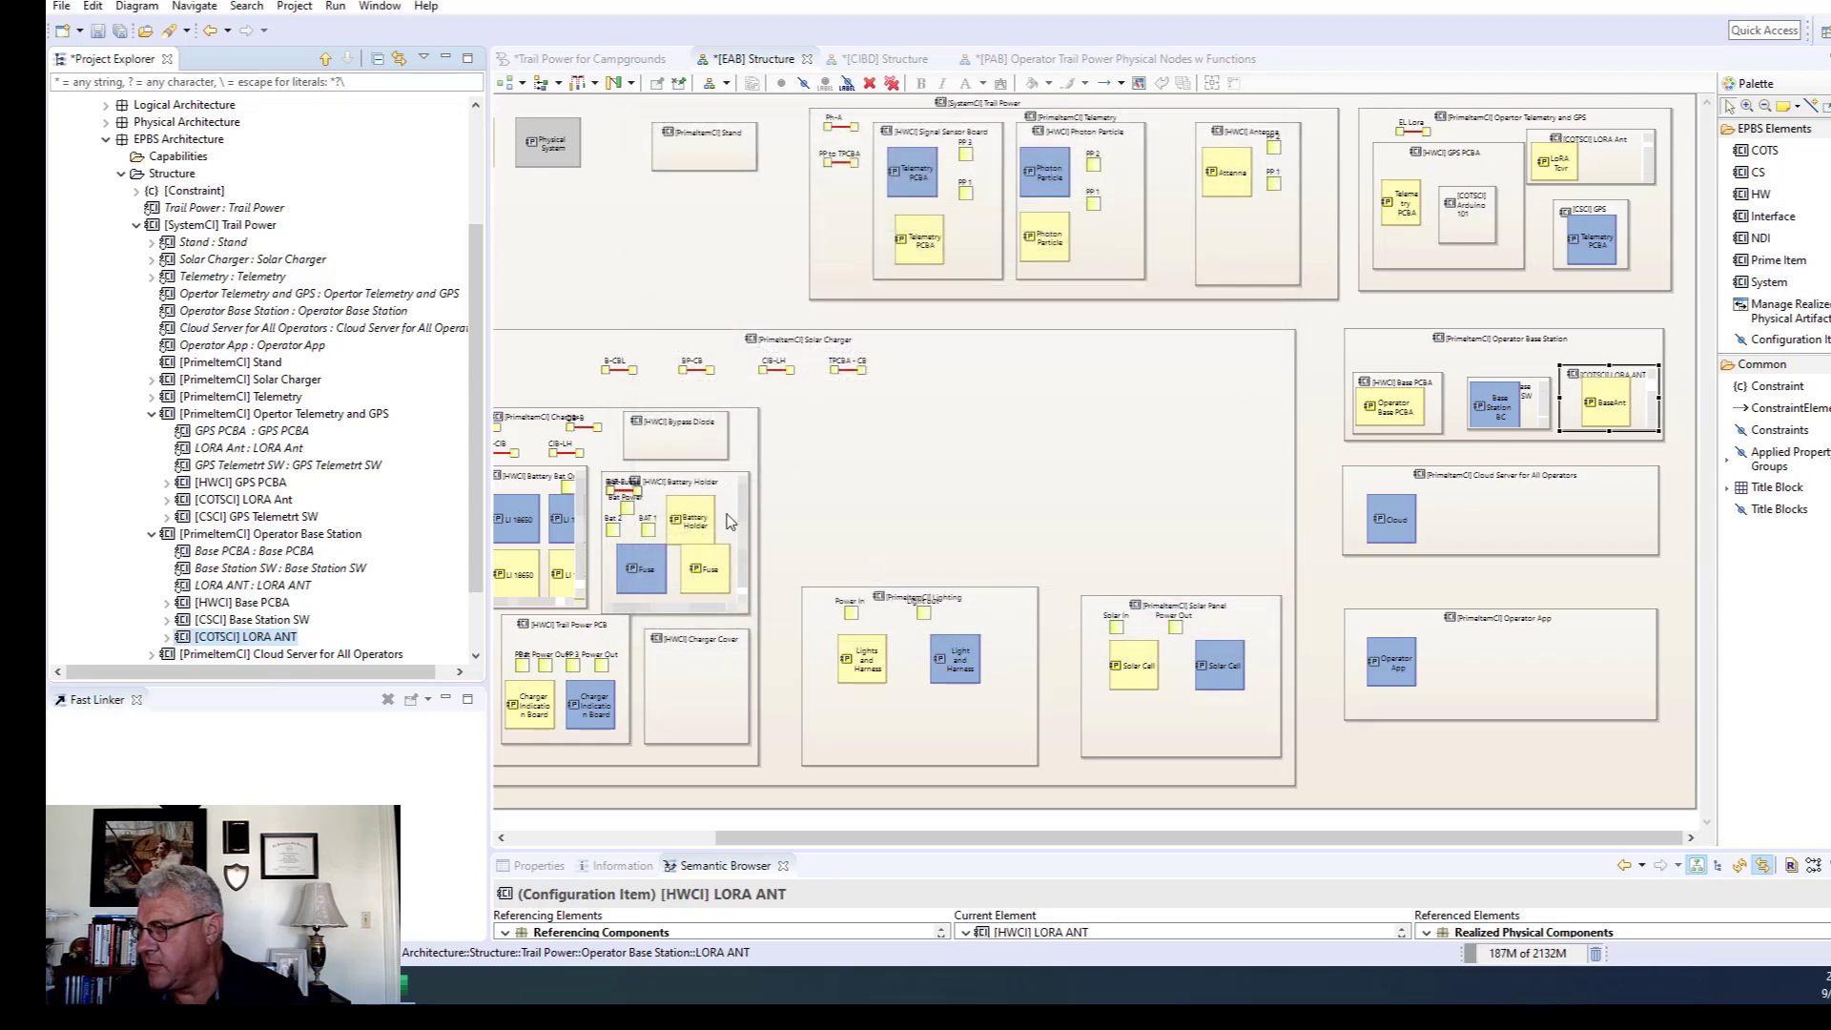
# Rearrange the Telemetry PCBA component and the Arduino 101 item inside the GPS PCBA box.
pyautogui.click(937, 469)
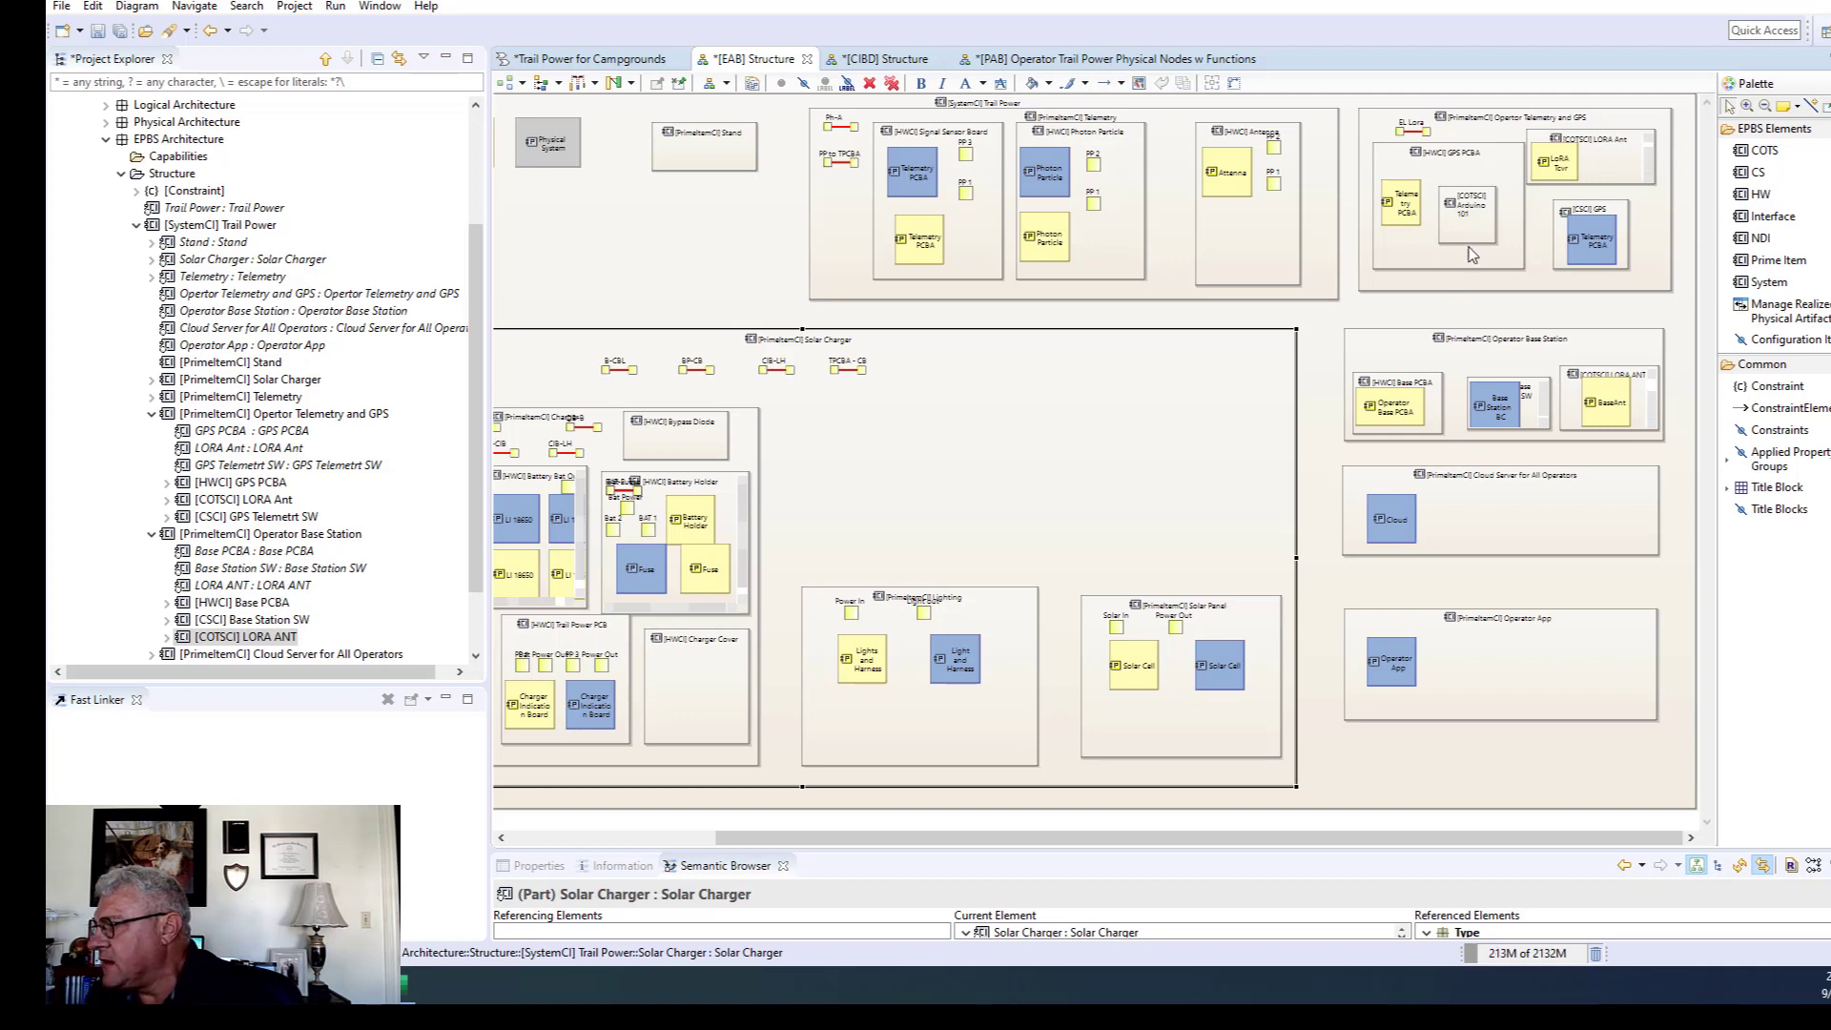
pyautogui.moveTo(1468, 237); pyautogui.dragTo(1396, 206)
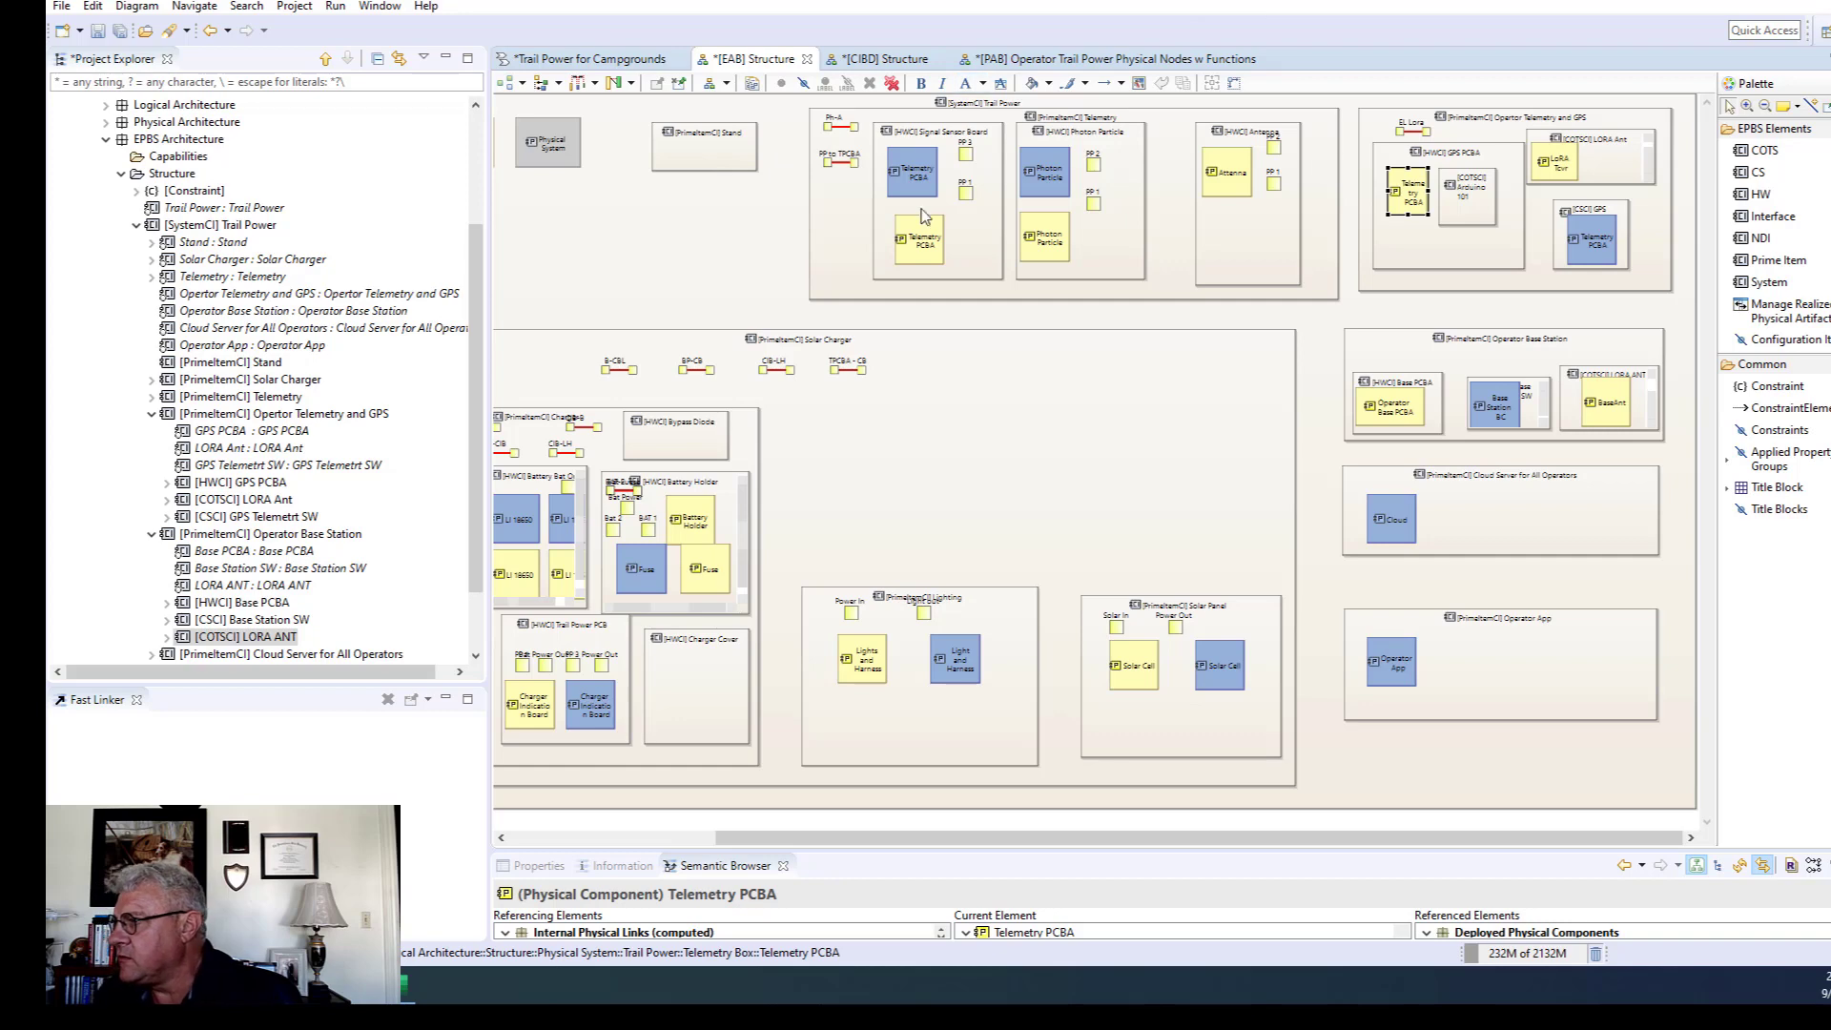
# In the PAB physical nodes diagram, give the Operator Base PCBA's LoRA Tcrv a name beginning "Base LoR", and return to the EAB Structure diagram.
pyautogui.click(1040, 58)
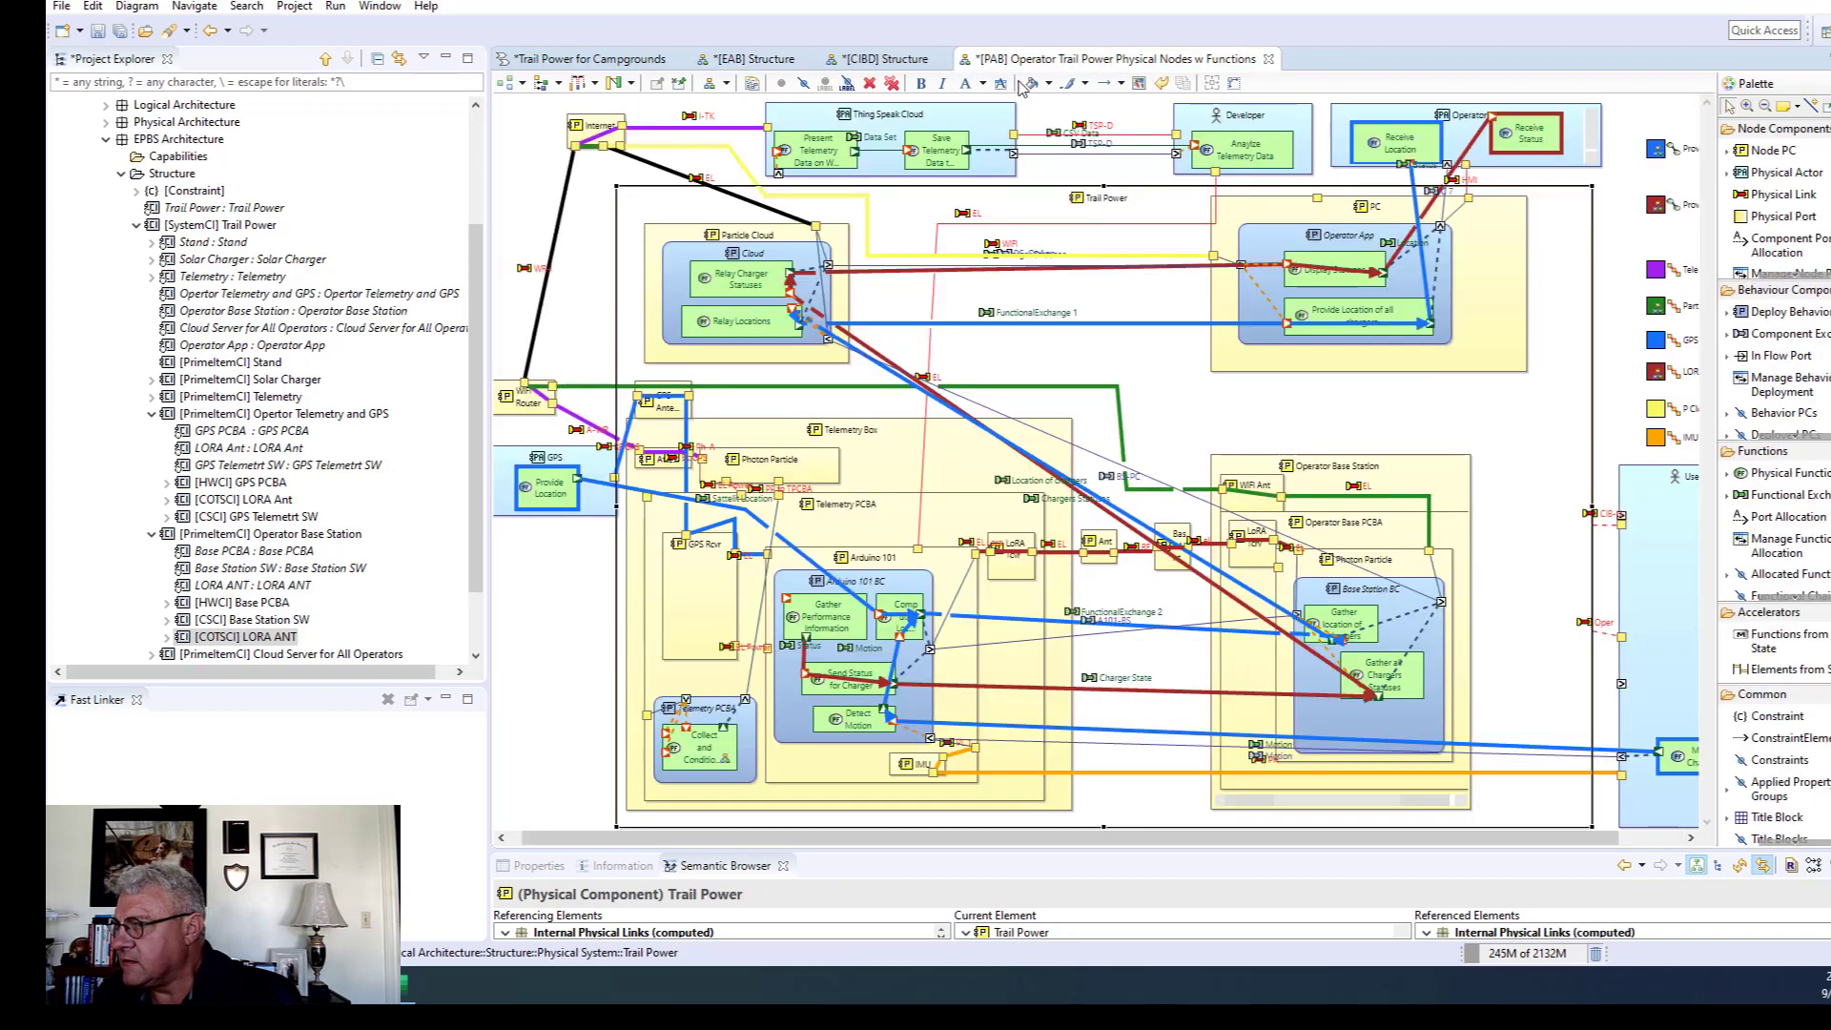
pyautogui.click(1019, 570)
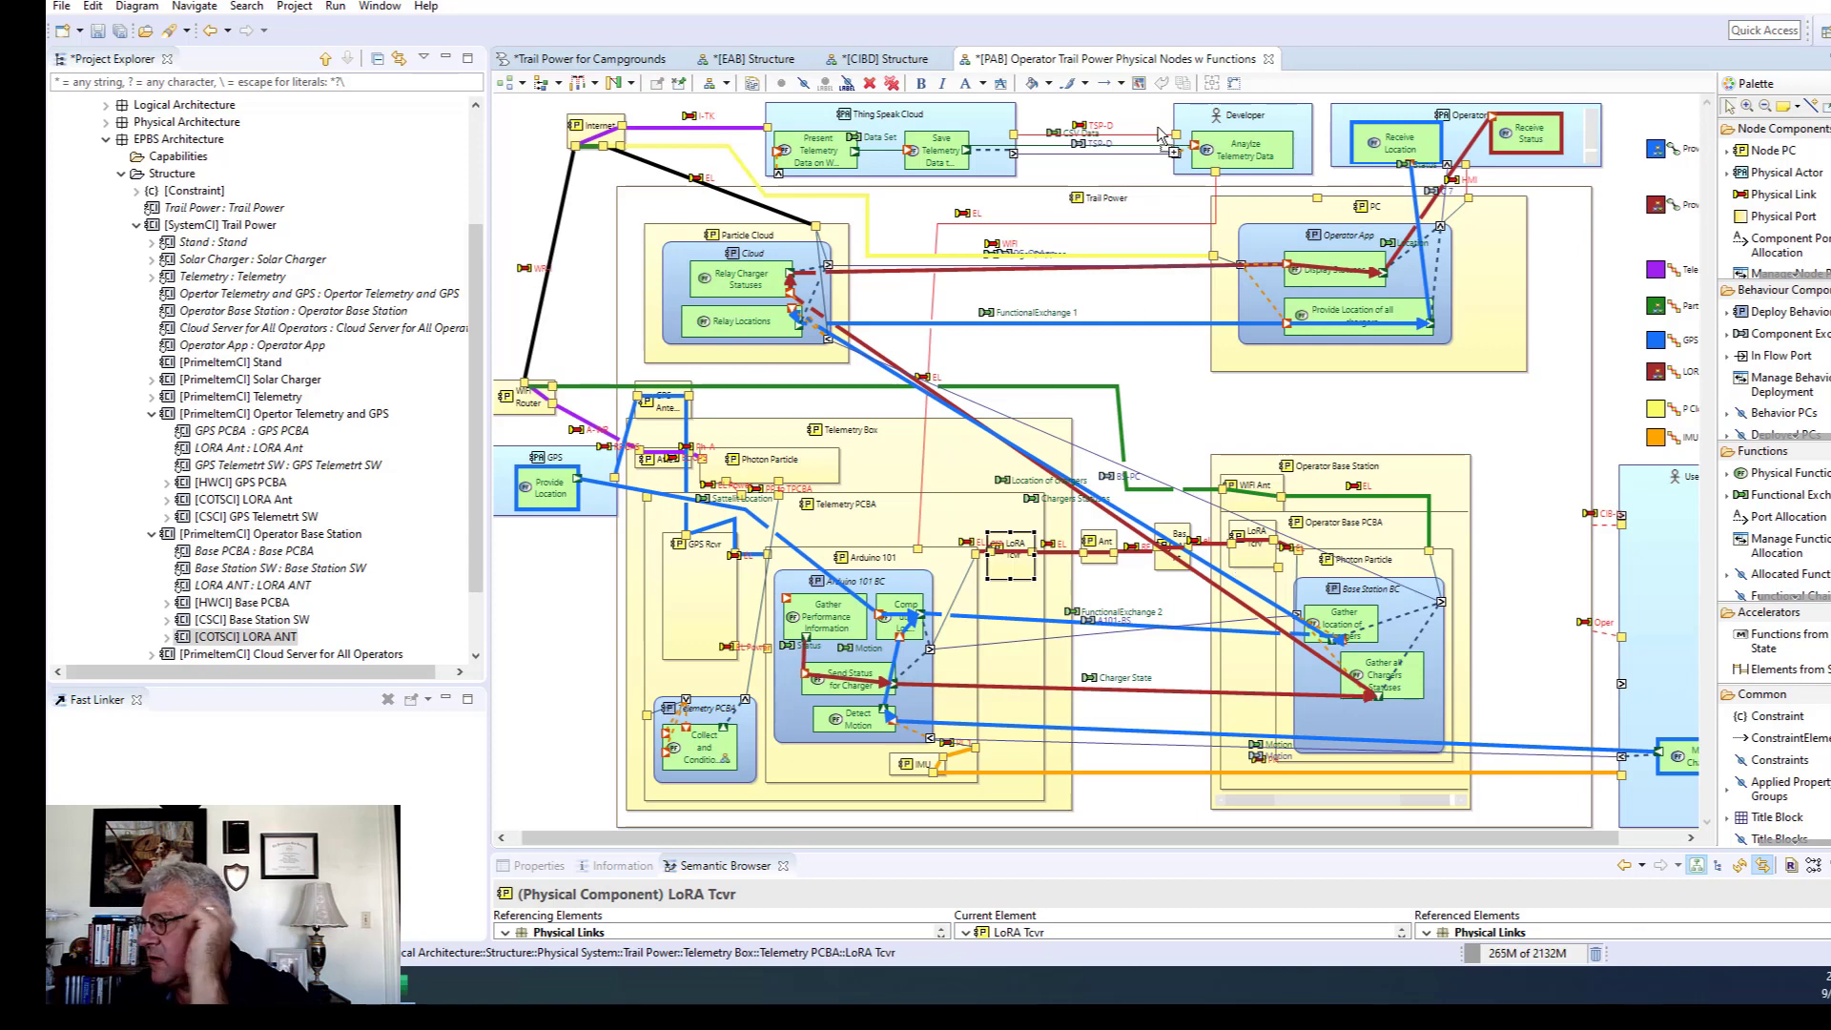
pyautogui.click(1252, 539)
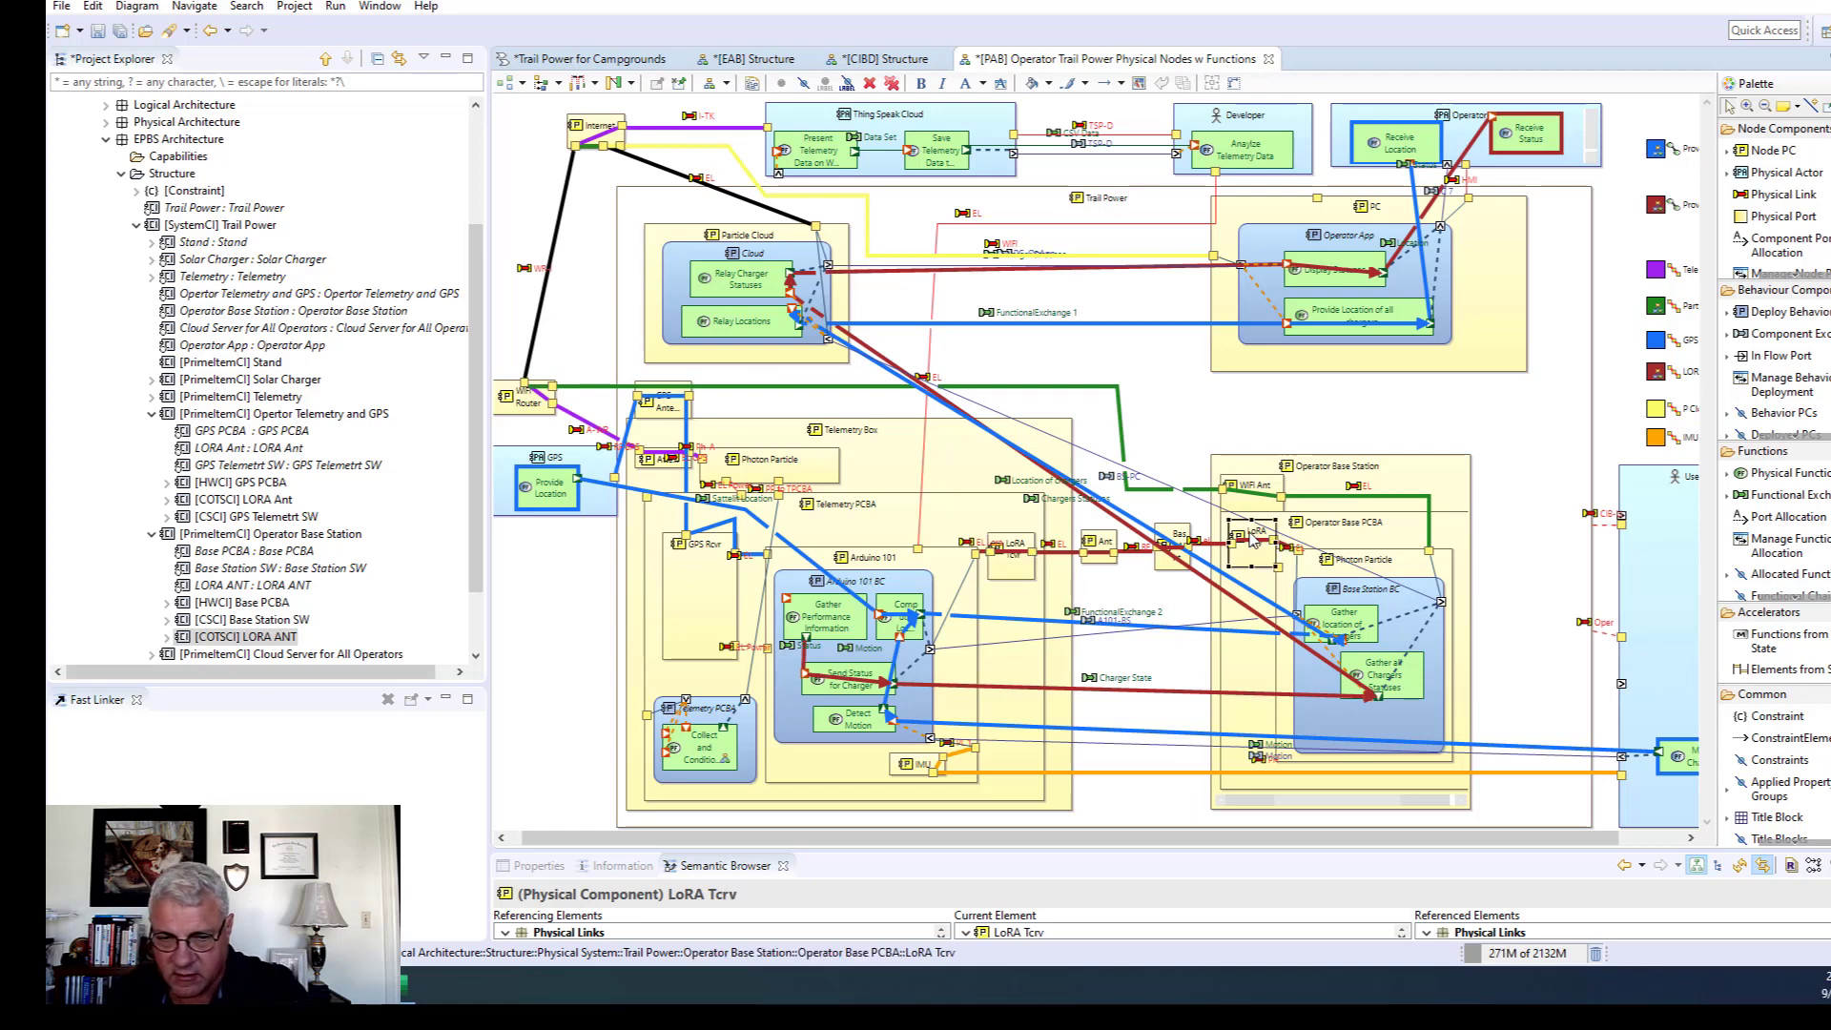
pyautogui.click(1255, 540)
pyautogui.click(1251, 530)
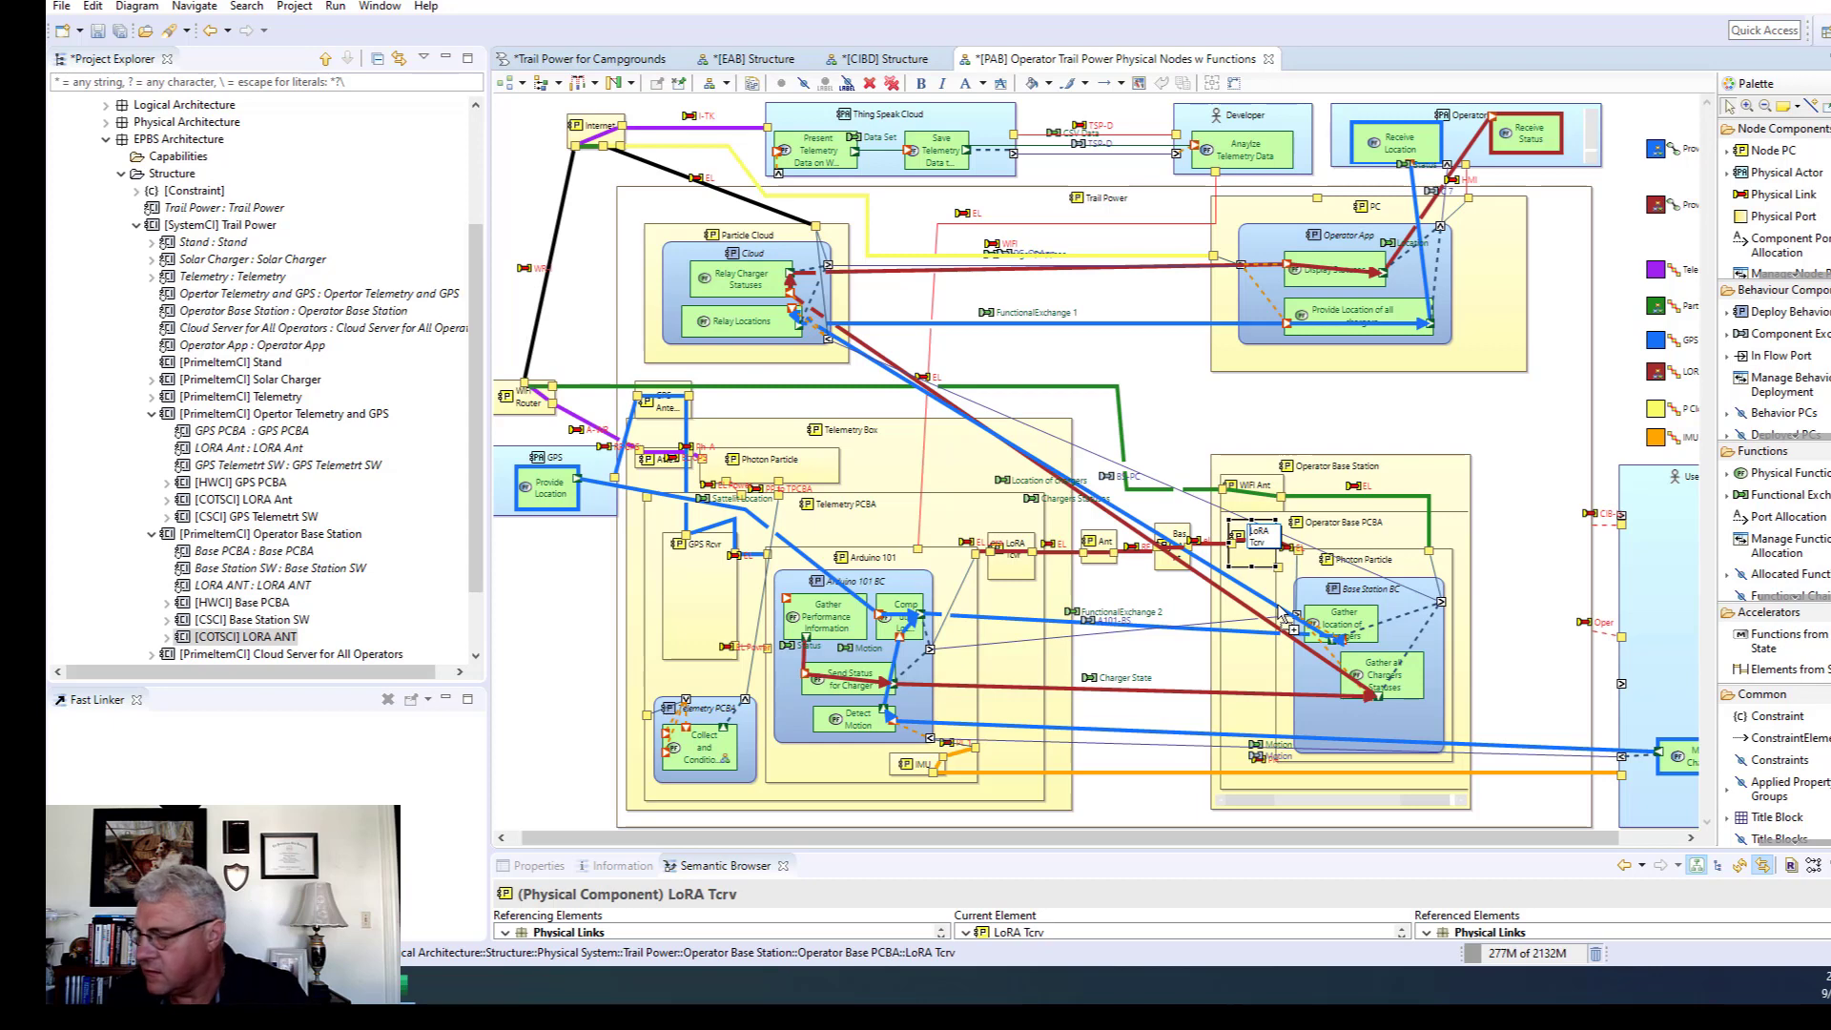
pyautogui.write('Base LoR')
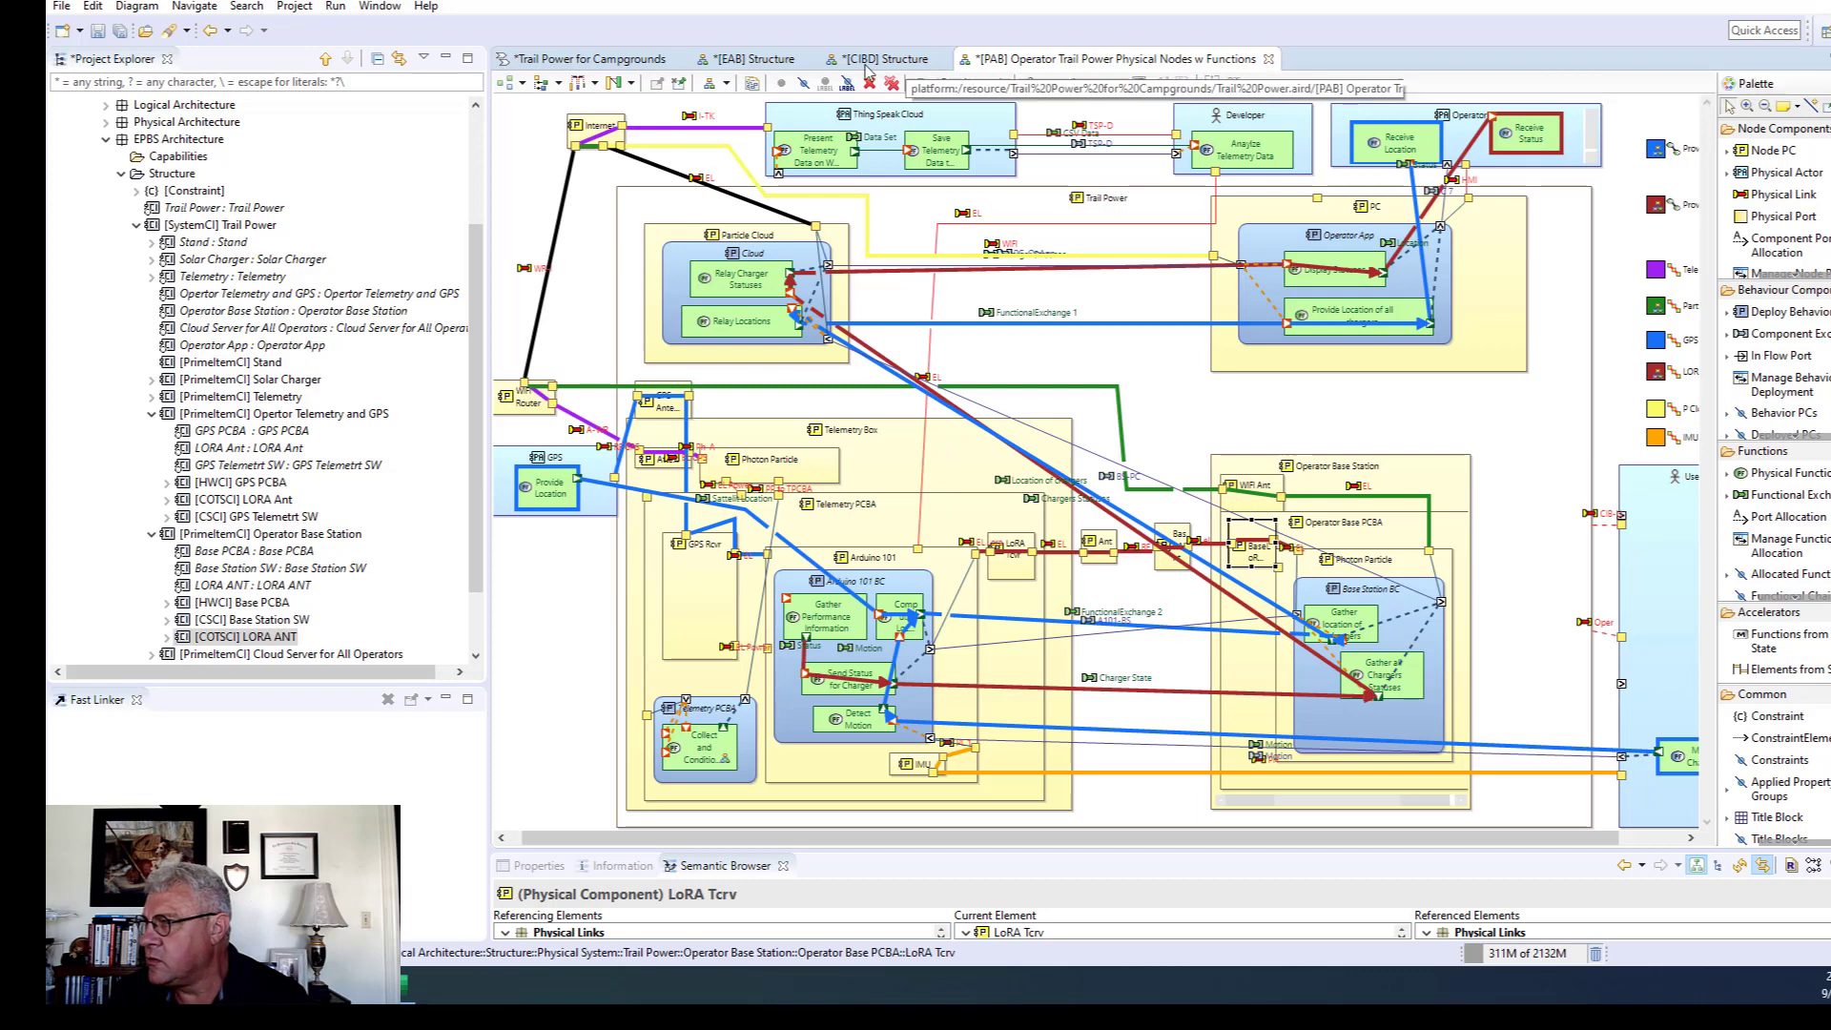
pyautogui.click(749, 59)
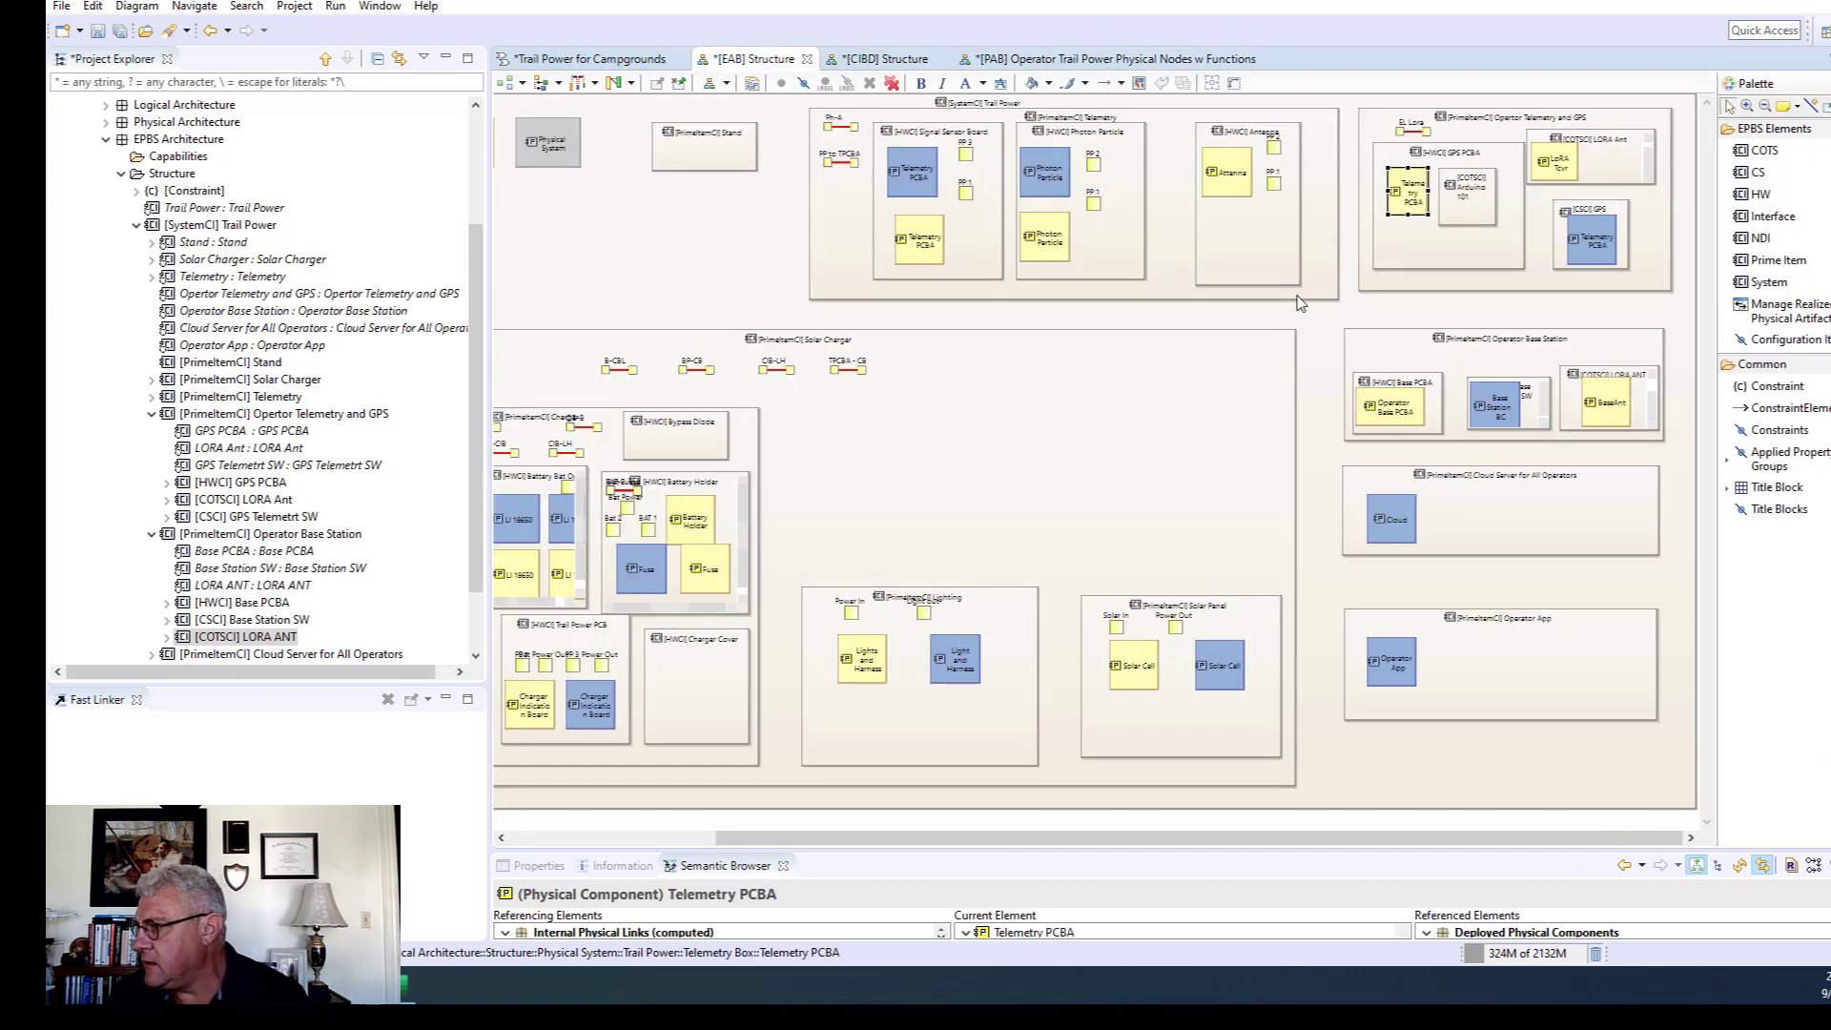
# Add a COTS configuration item inside the GPS PCBA box and position it below the Telemetry PCBA component.
pyautogui.click(1407, 254)
pyautogui.click(1764, 151)
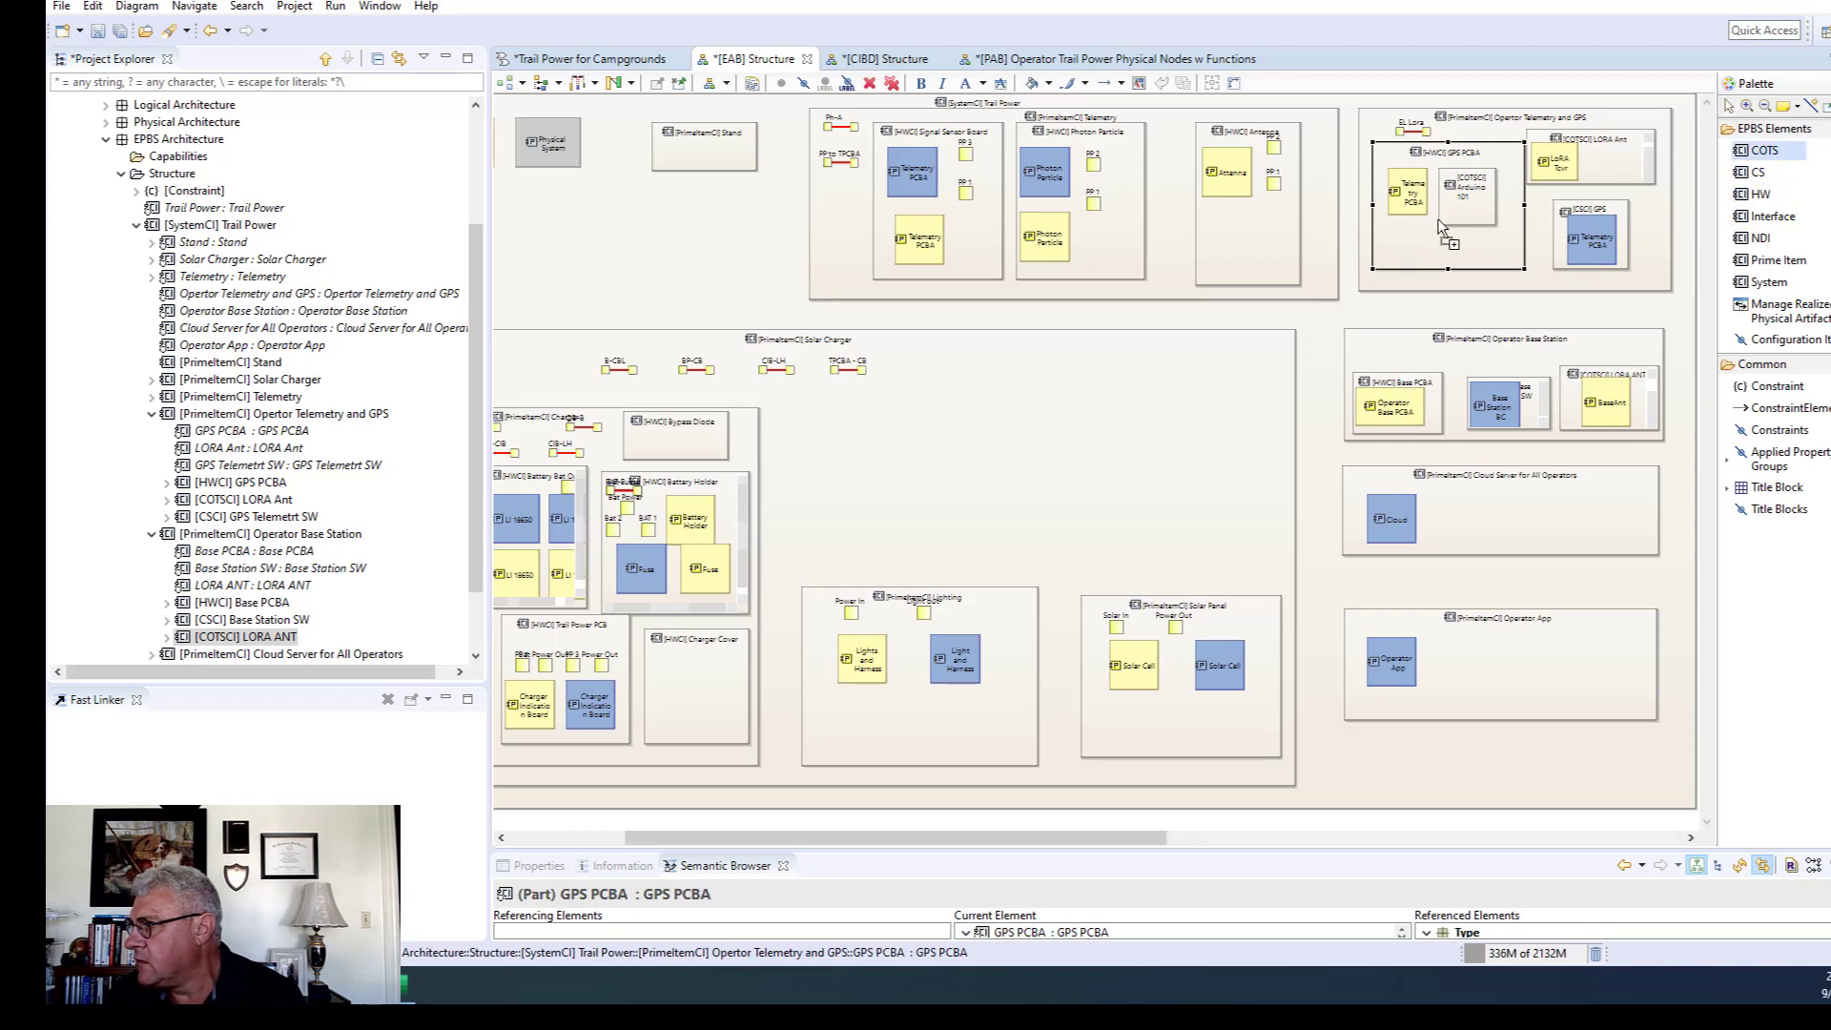
pyautogui.moveTo(1395, 229); pyautogui.dragTo(1447, 270)
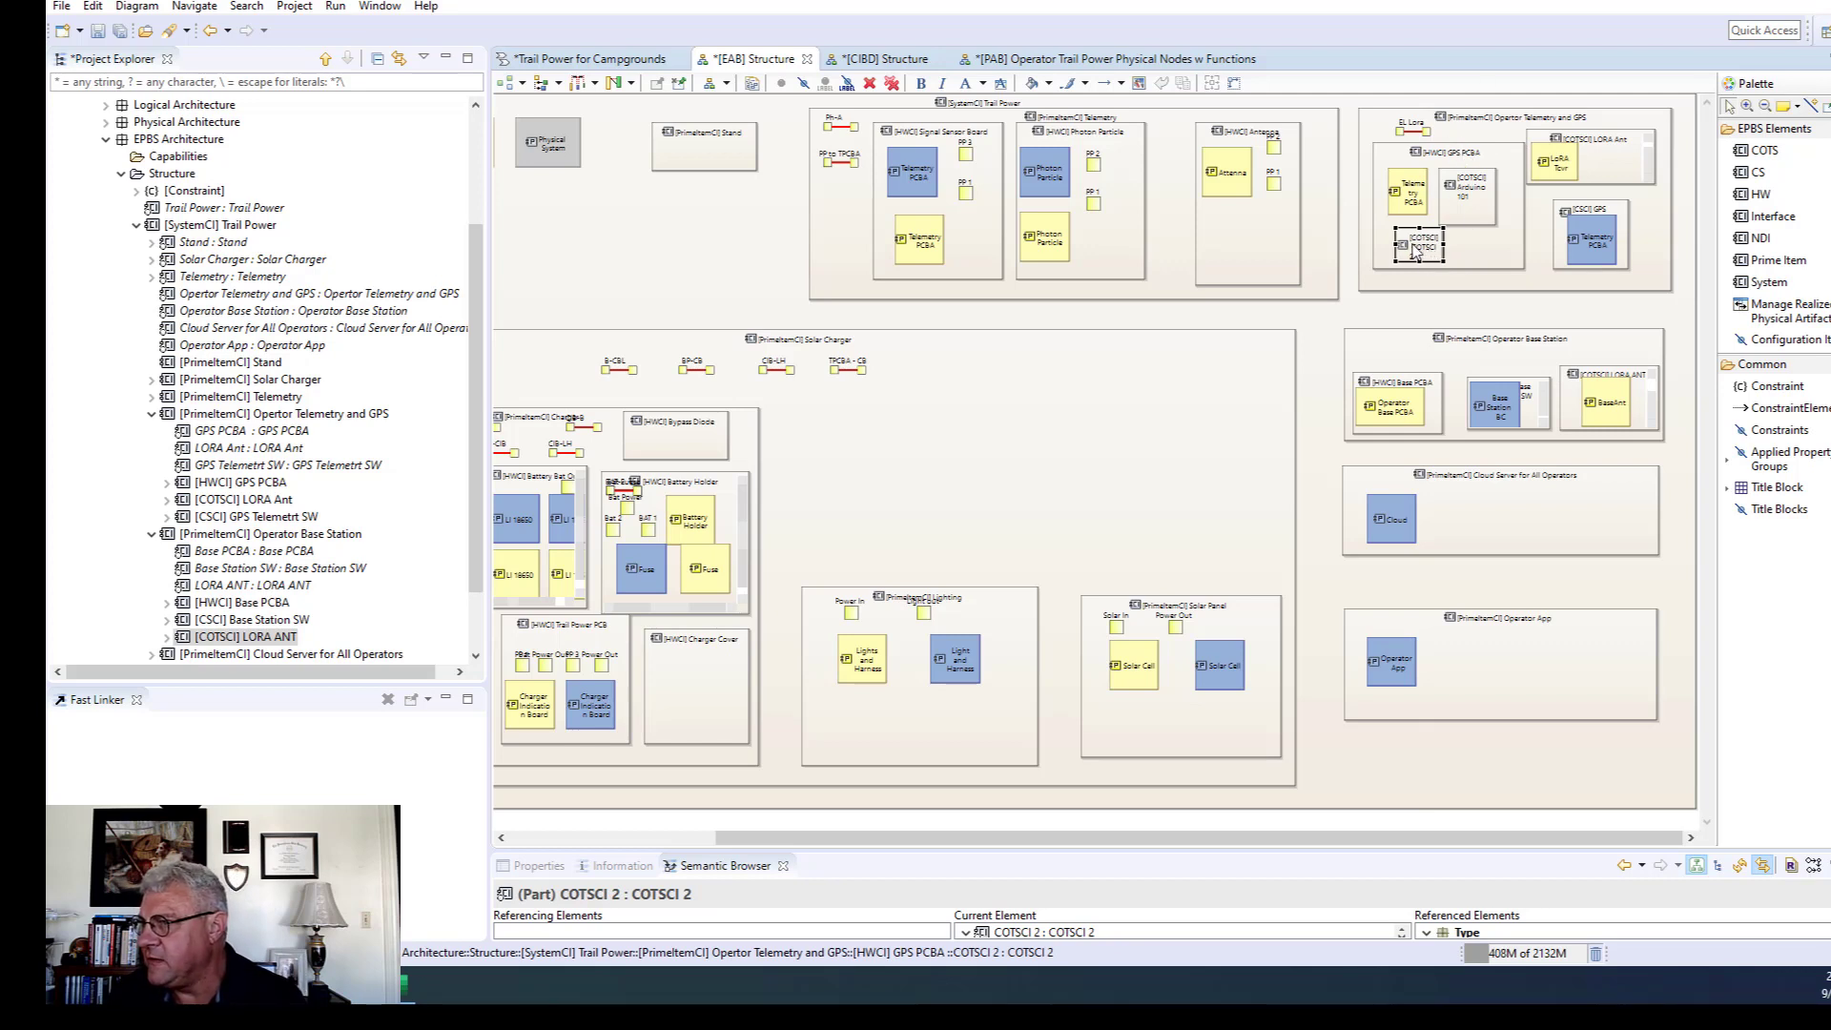
pyautogui.moveTo(1367, 214); pyautogui.dragTo(1383, 219)
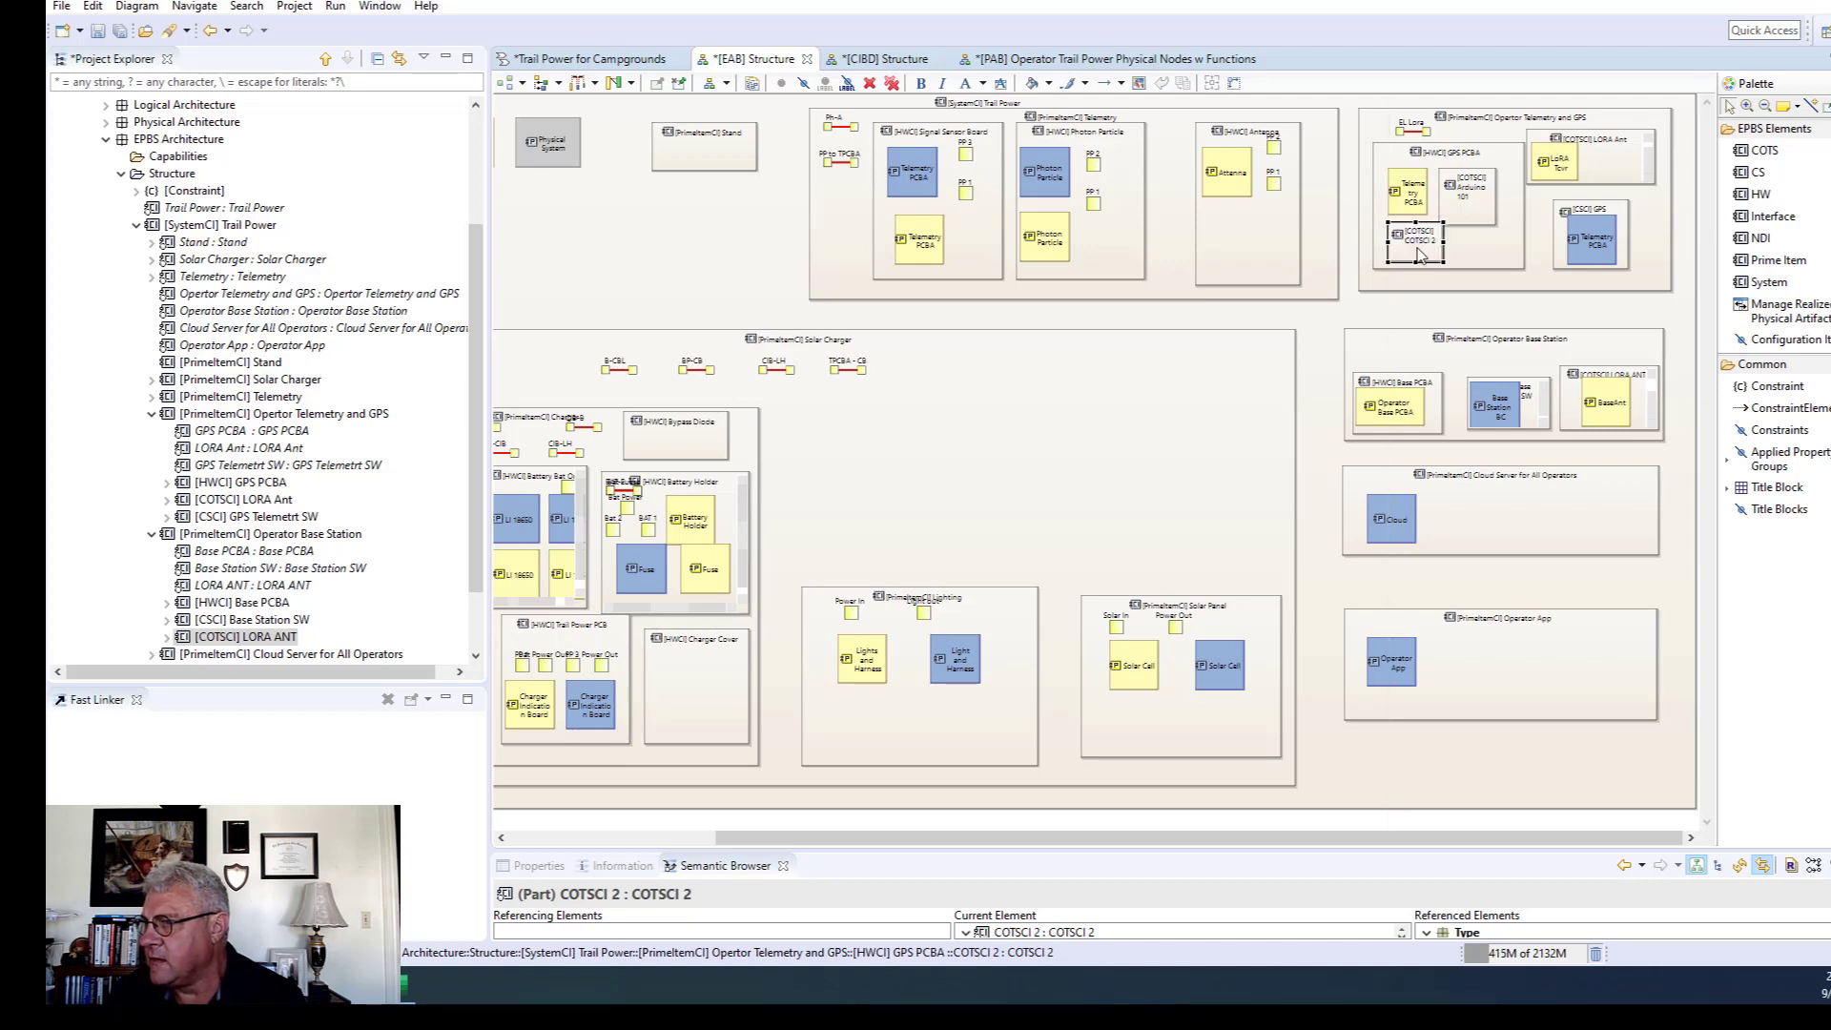
pyautogui.click(1495, 259)
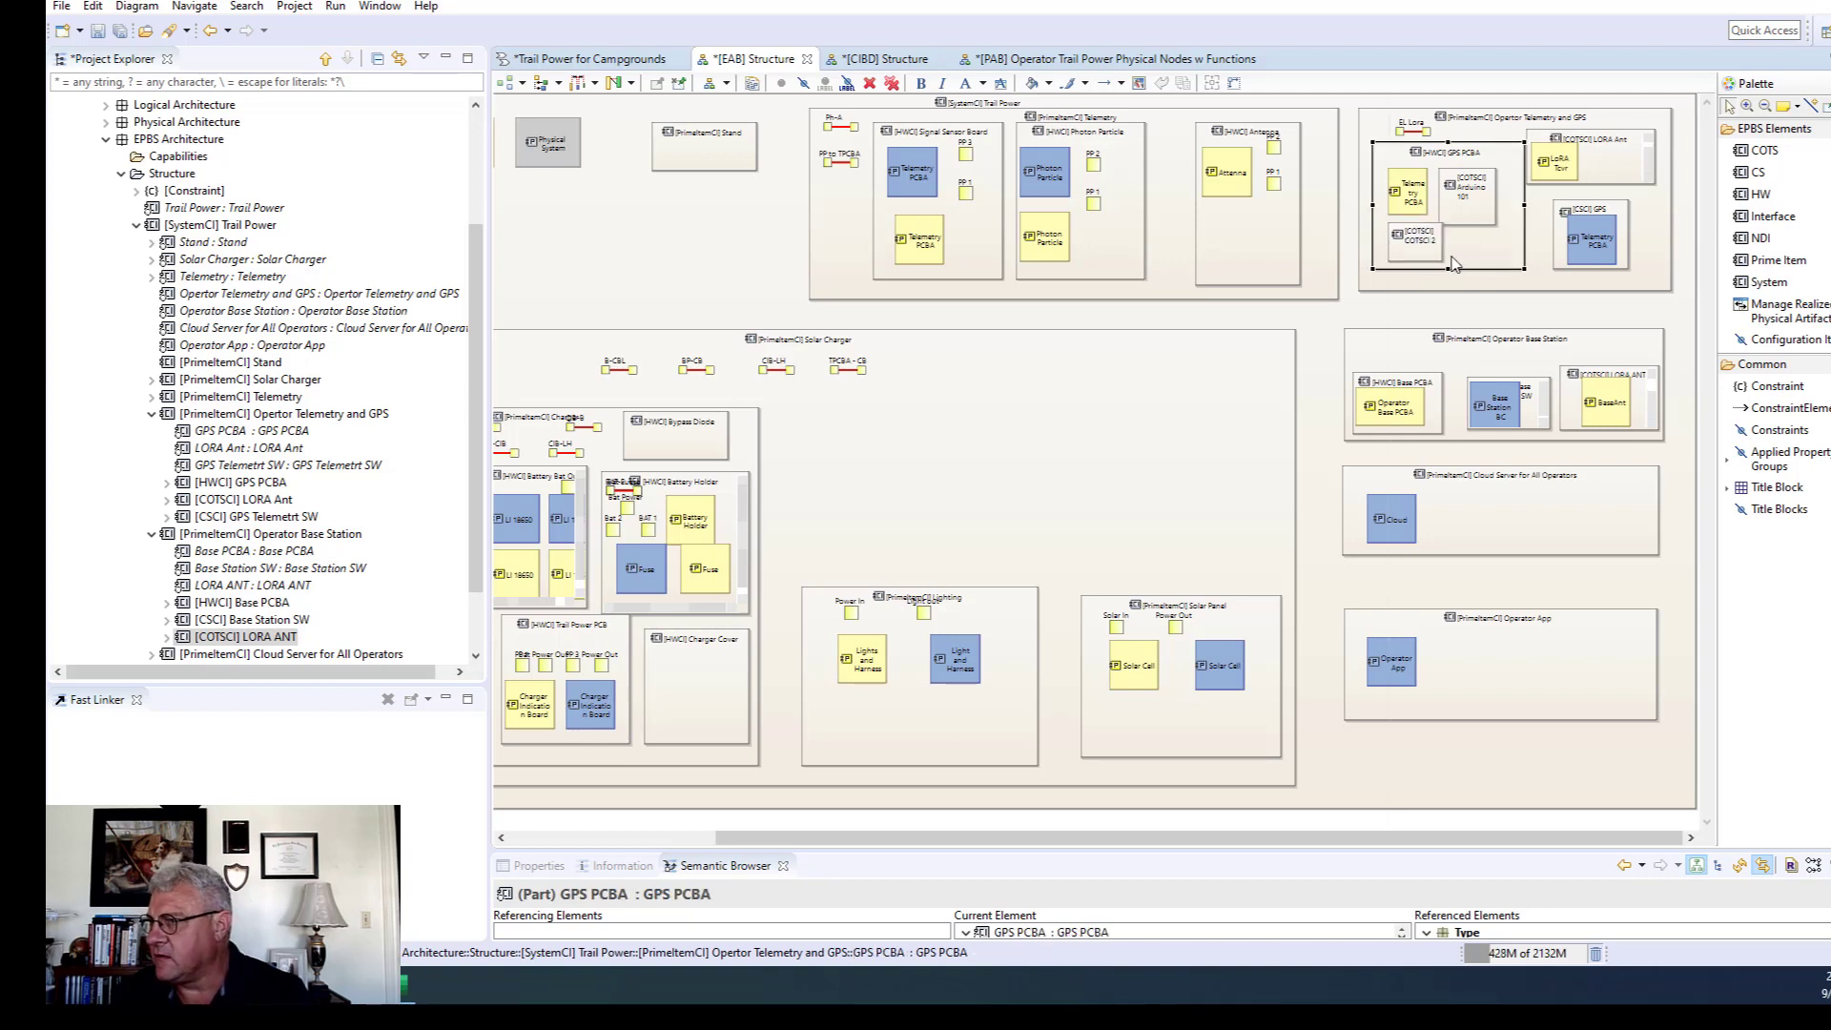
pyautogui.click(1421, 264)
pyautogui.doubleClick(1421, 265)
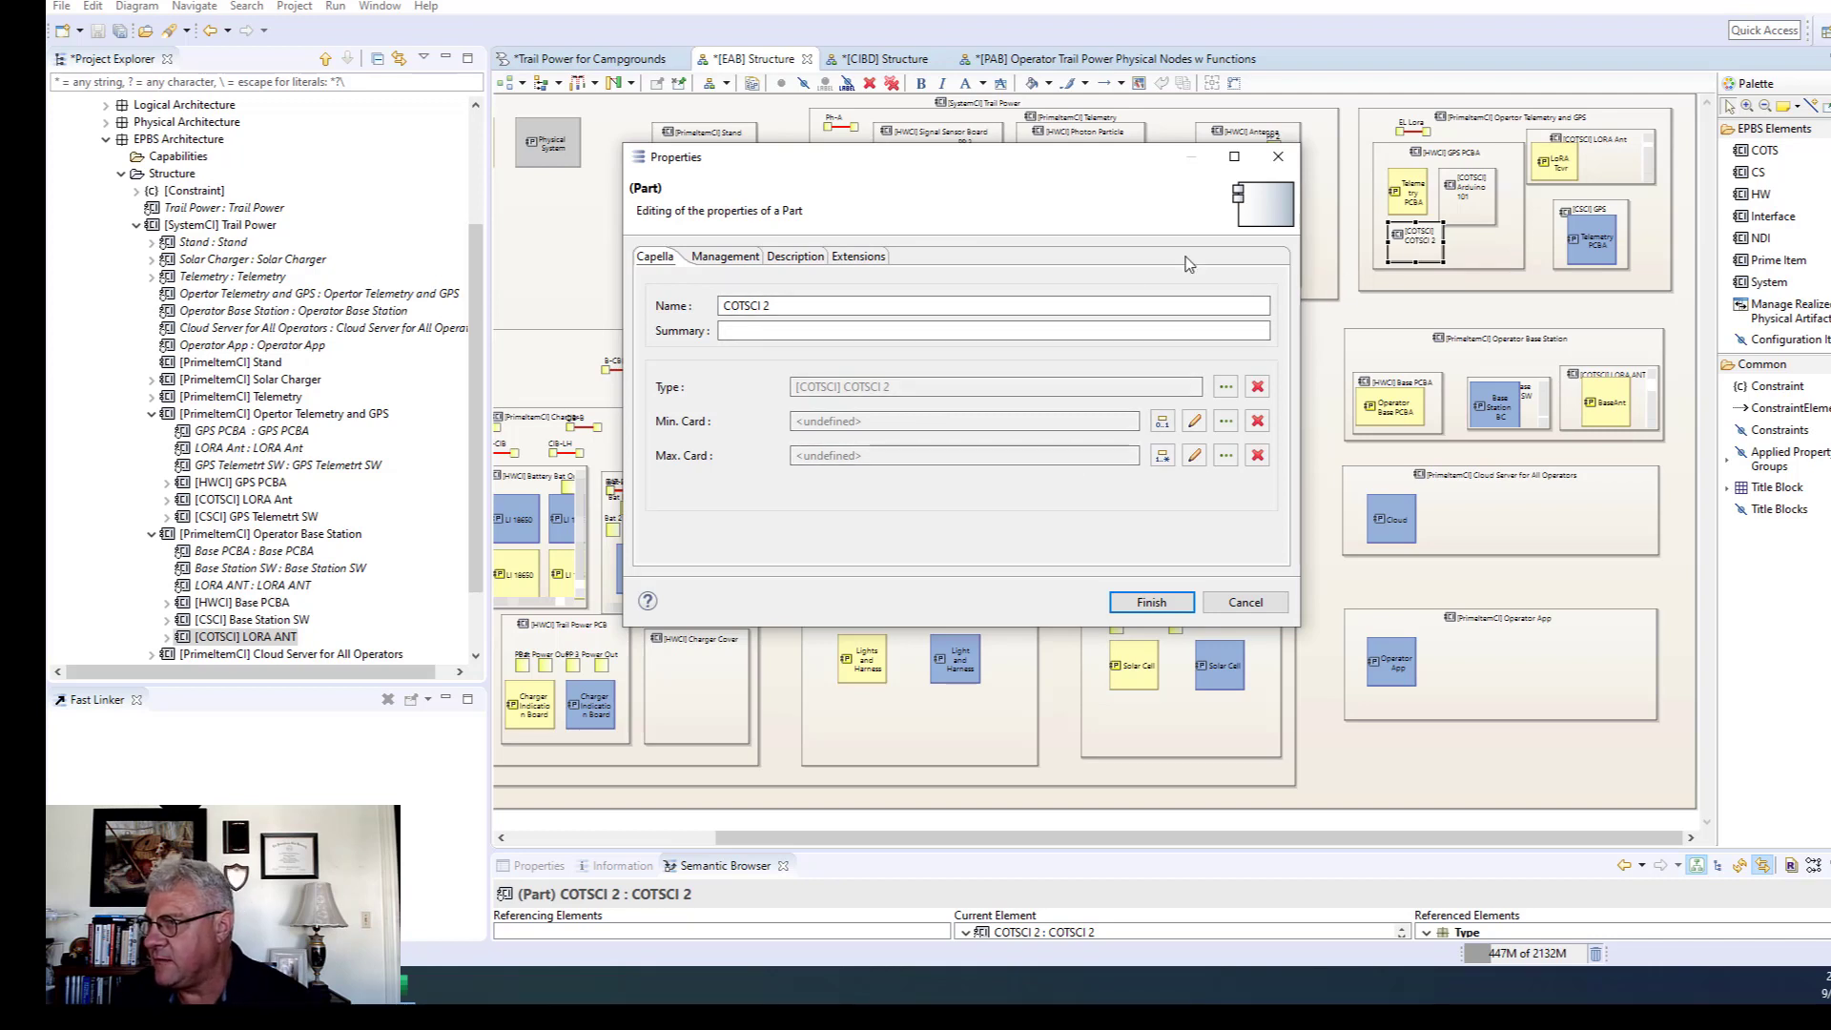
pyautogui.click(1244, 602)
# Locate the new COTSCI 2 configuration item under GPS PCBA in the project tree.
pyautogui.rightClick(1398, 258)
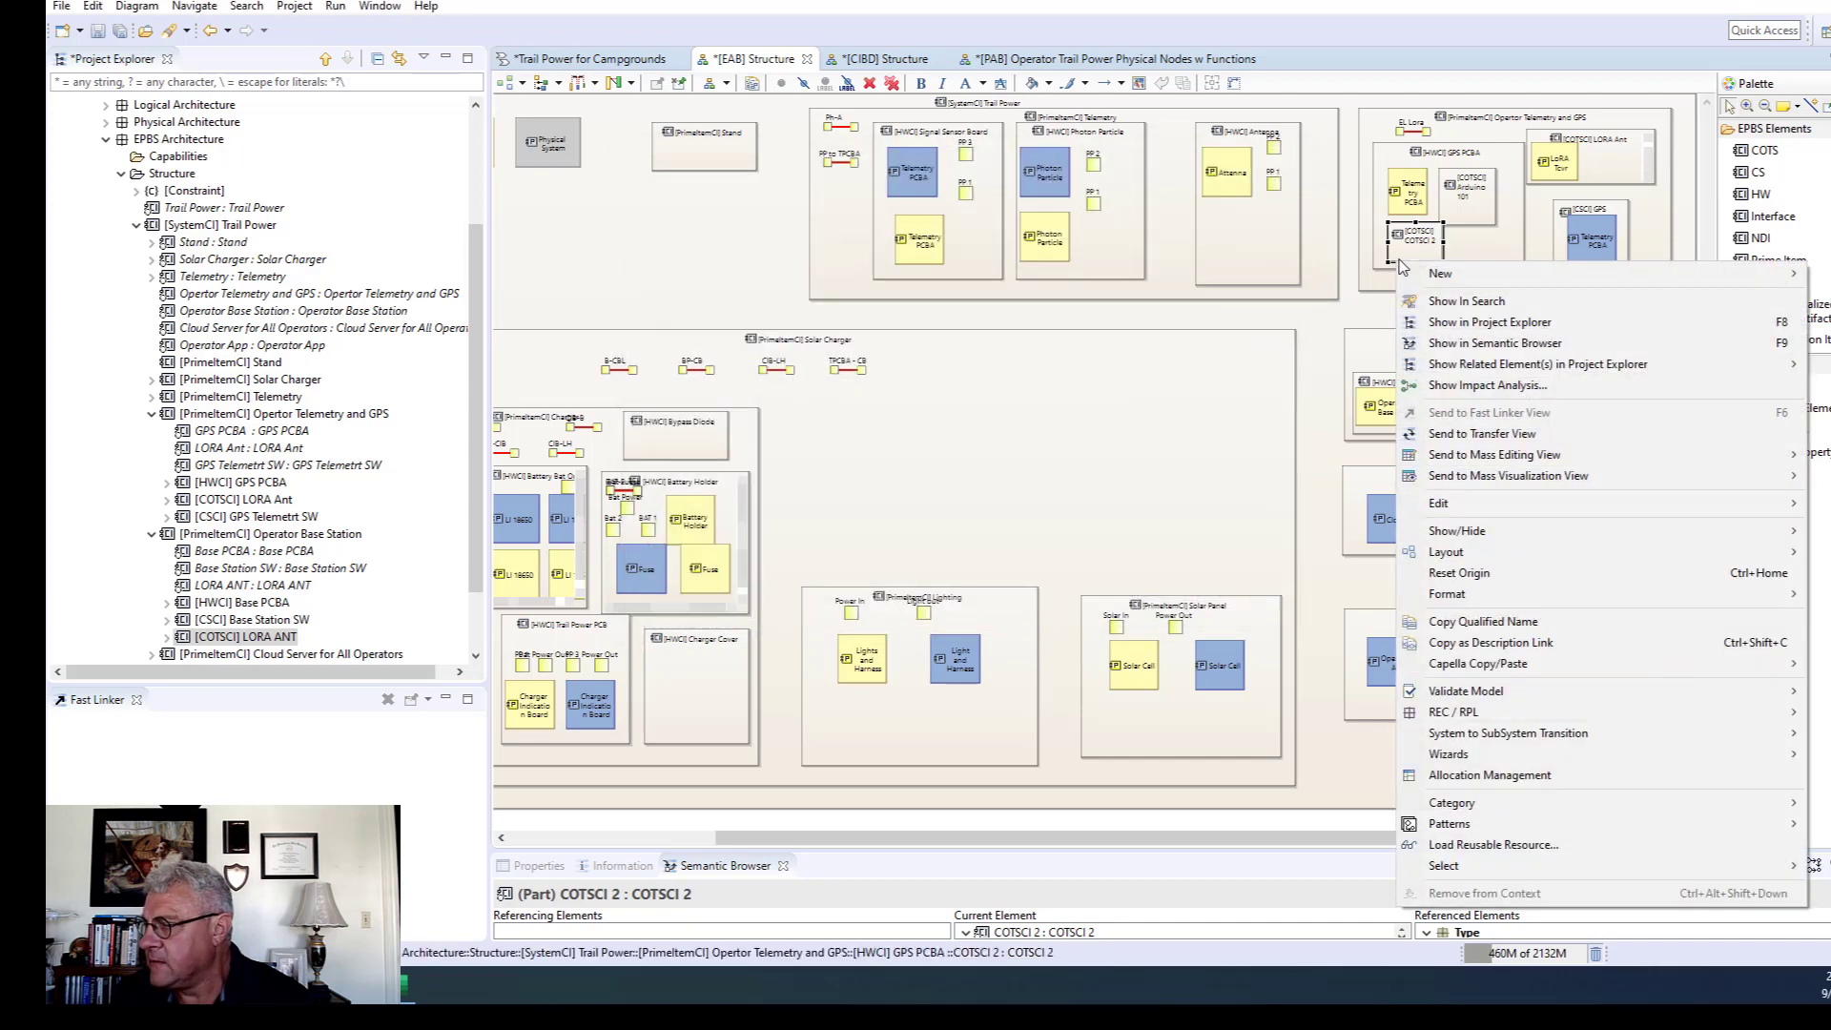
pyautogui.click(1449, 324)
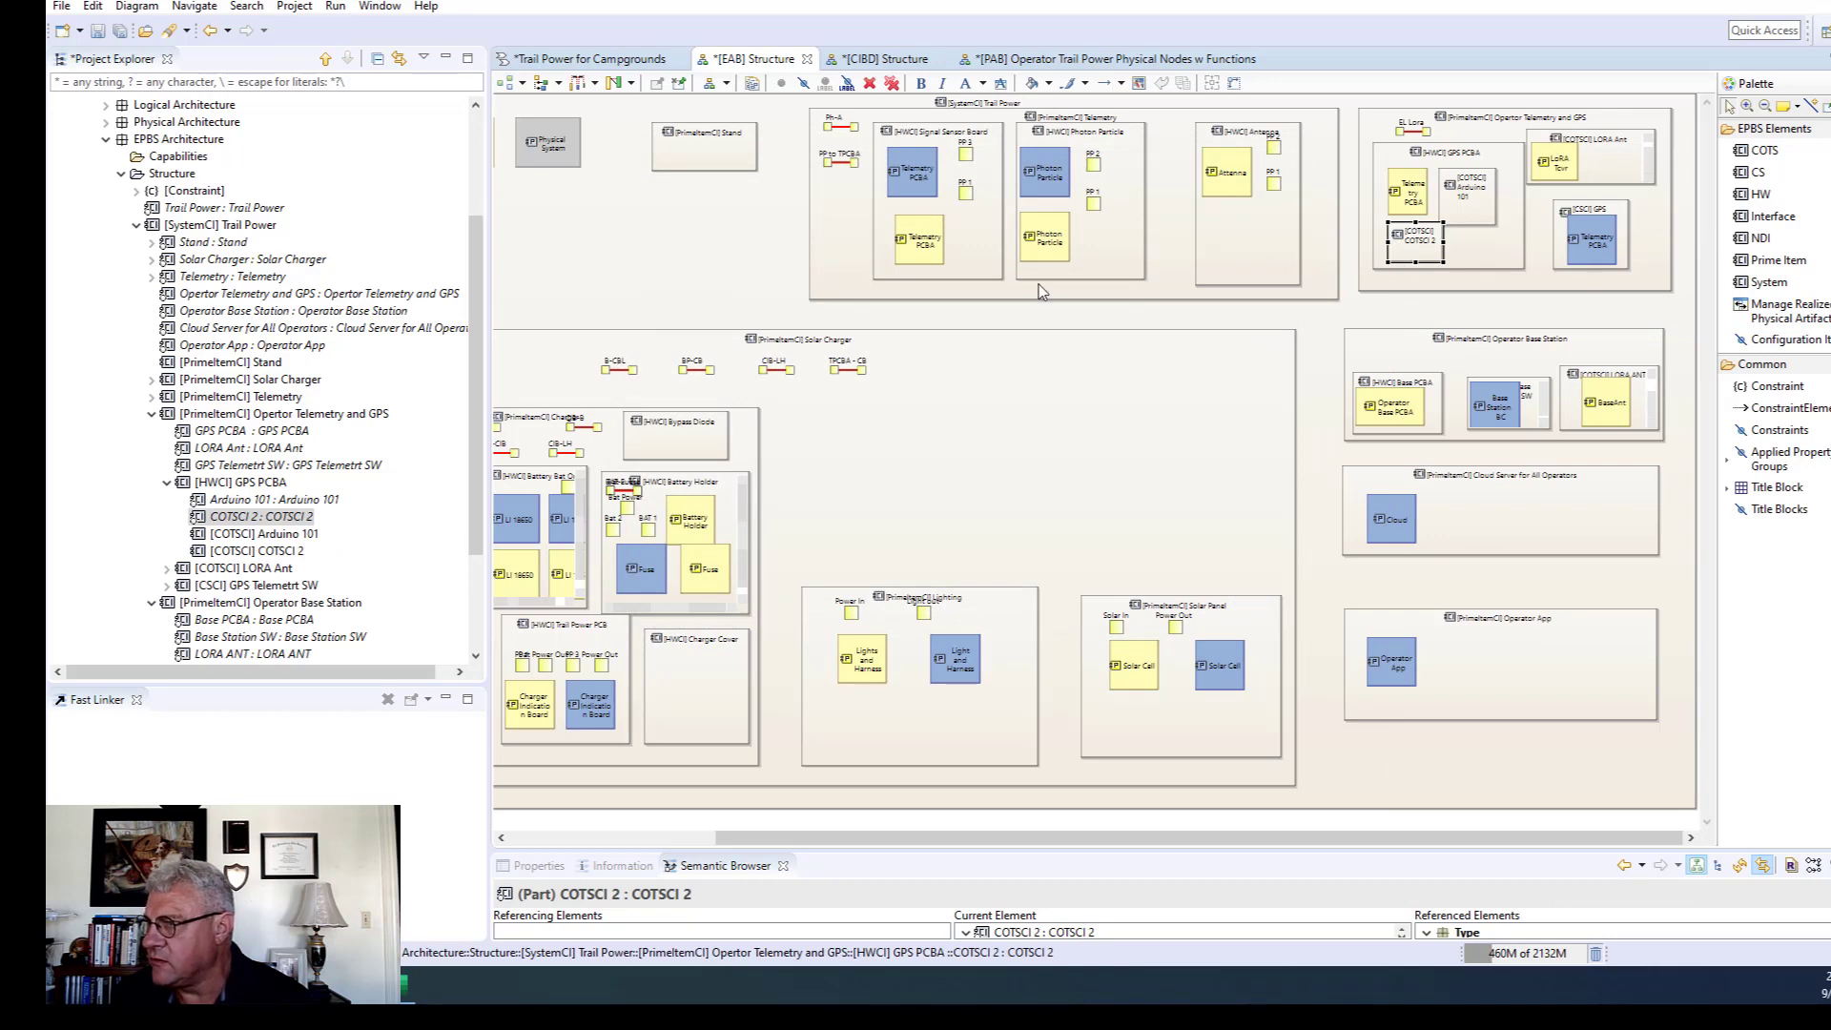
pyautogui.click(228, 551)
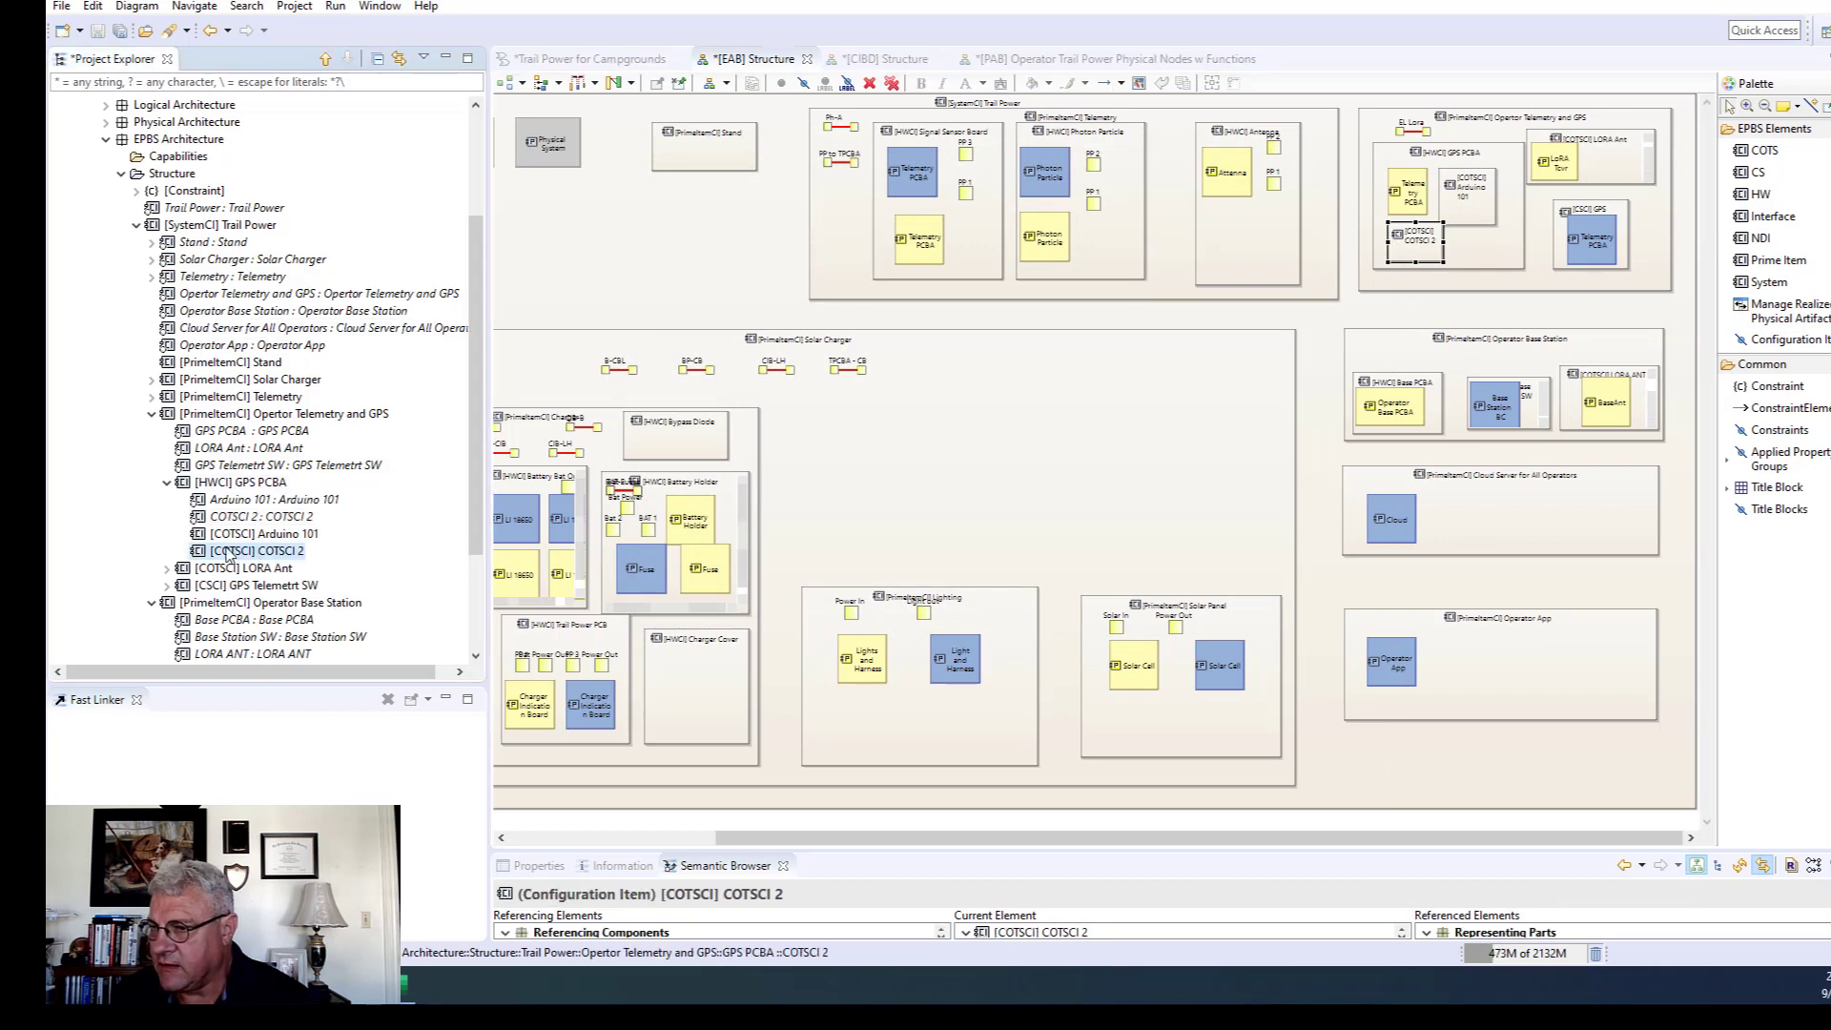
# Rename the COTSCI 2 item inside GPS PCBA as LORA TCV.
pyautogui.doubleClick(1394, 250)
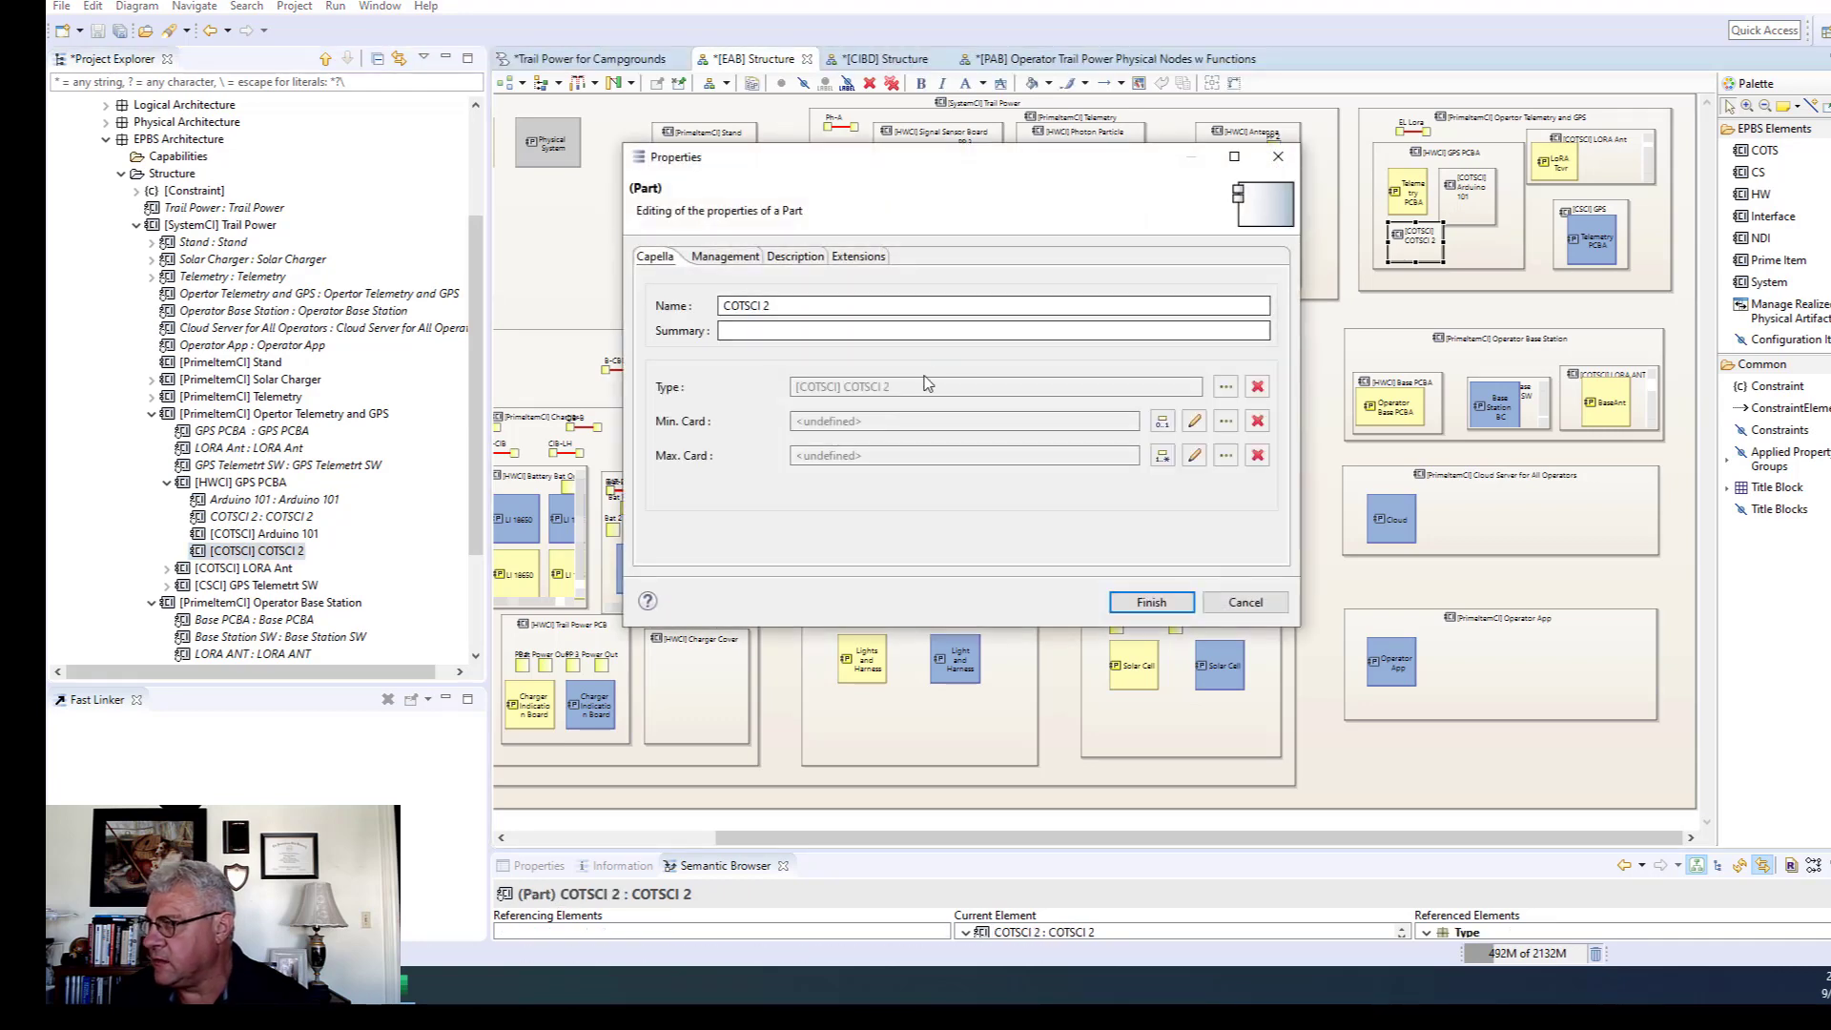
pyautogui.click(808, 306)
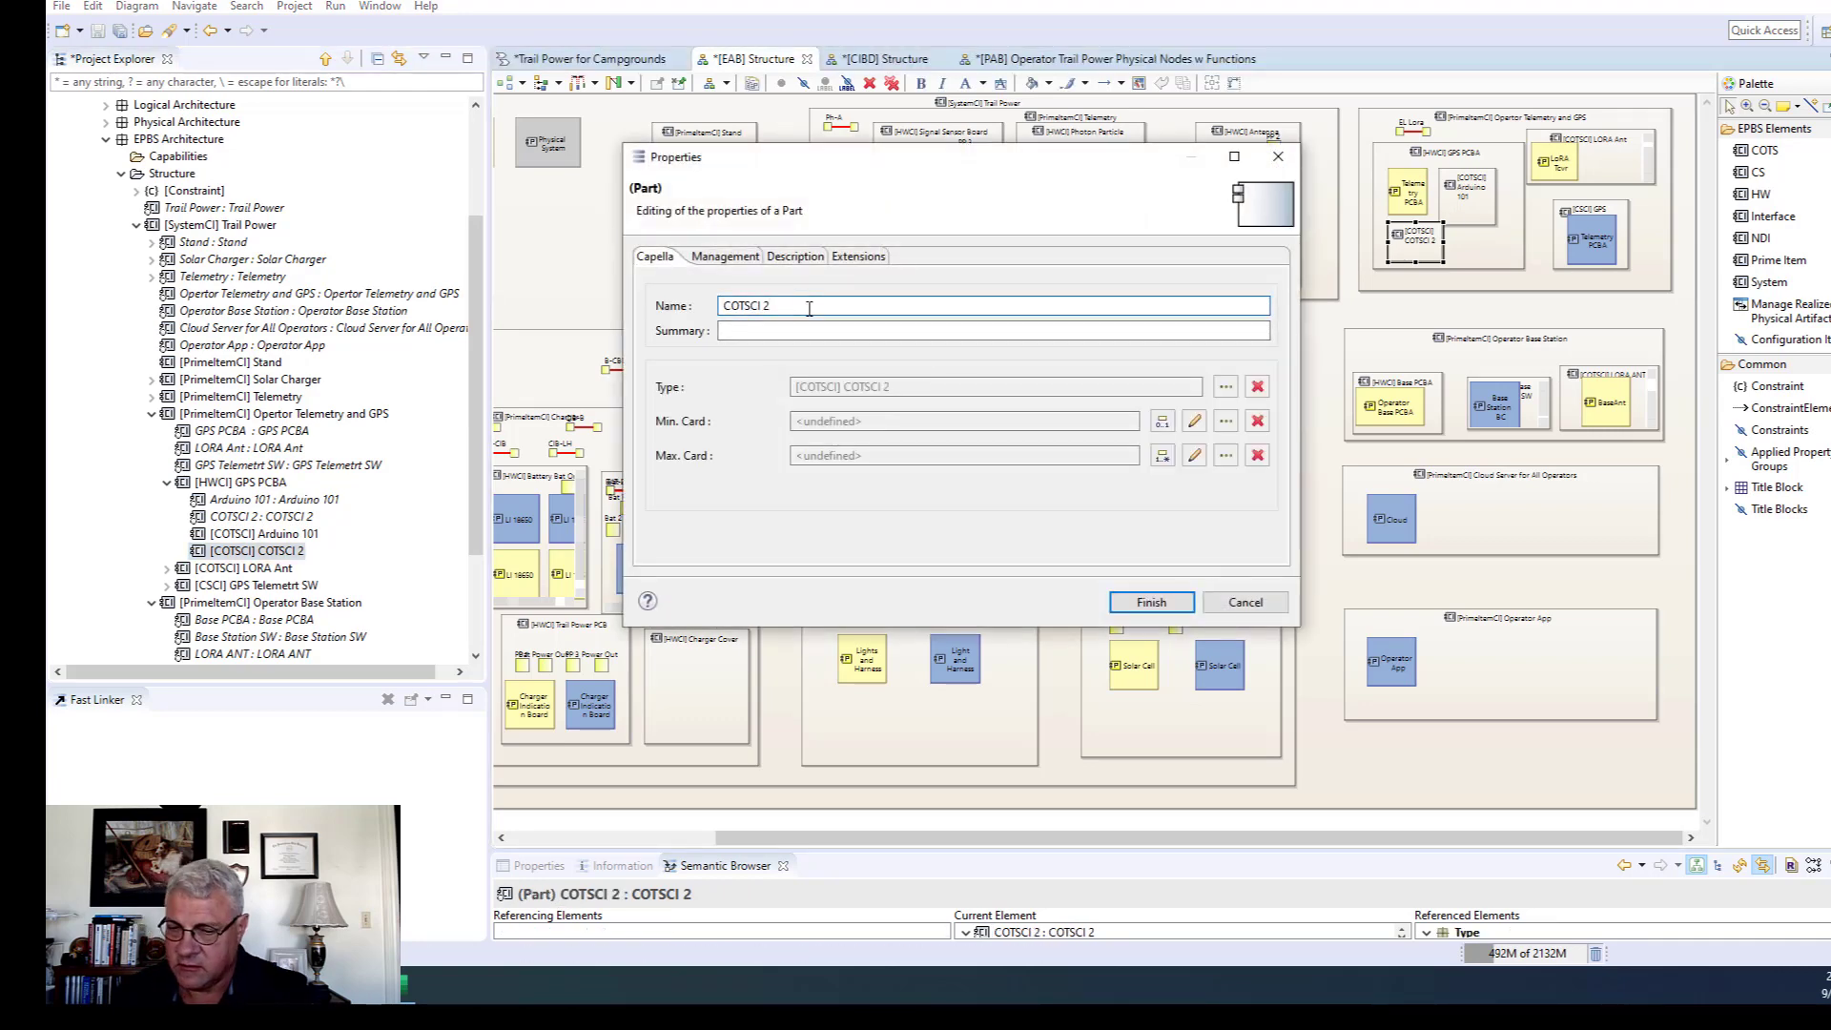
pyautogui.press('BackSpace')
pyautogui.press('BackSpace')
pyautogui.press('BackSpace')
pyautogui.press('BackSpace')
pyautogui.press('BackSpace')
pyautogui.press('BackSpace')
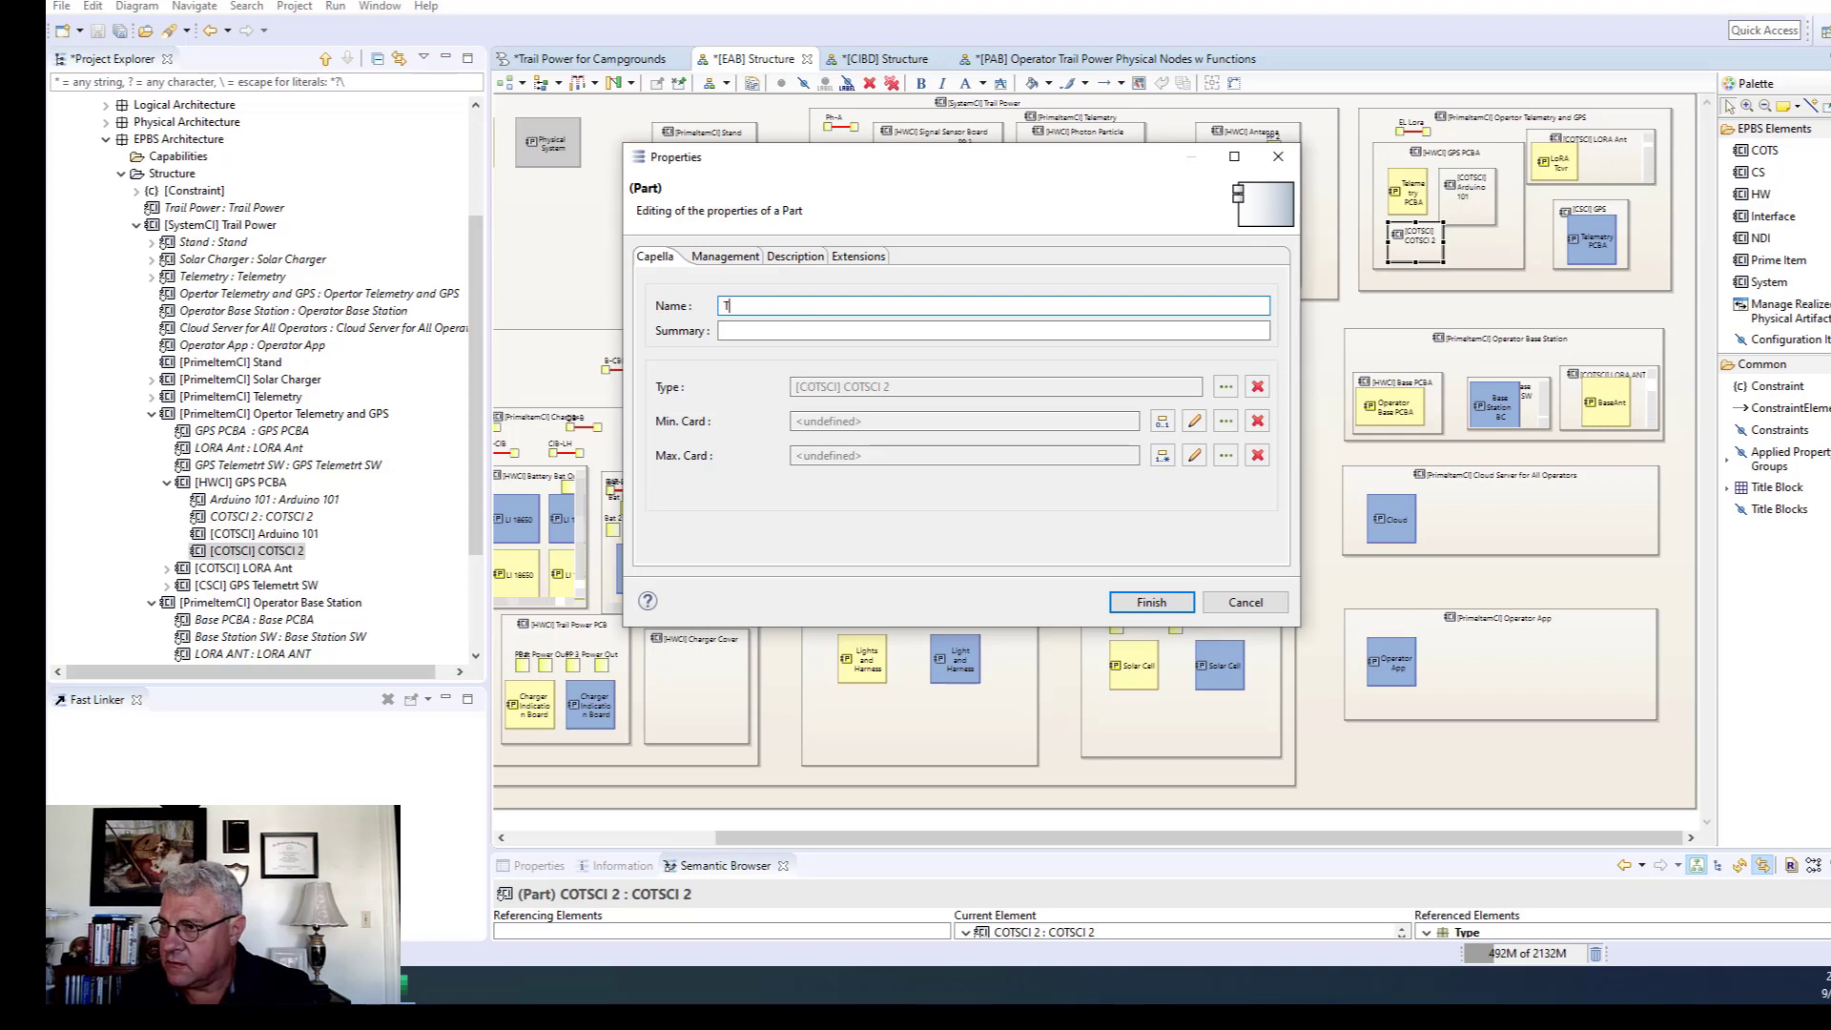
pyautogui.write('LORA TCV')
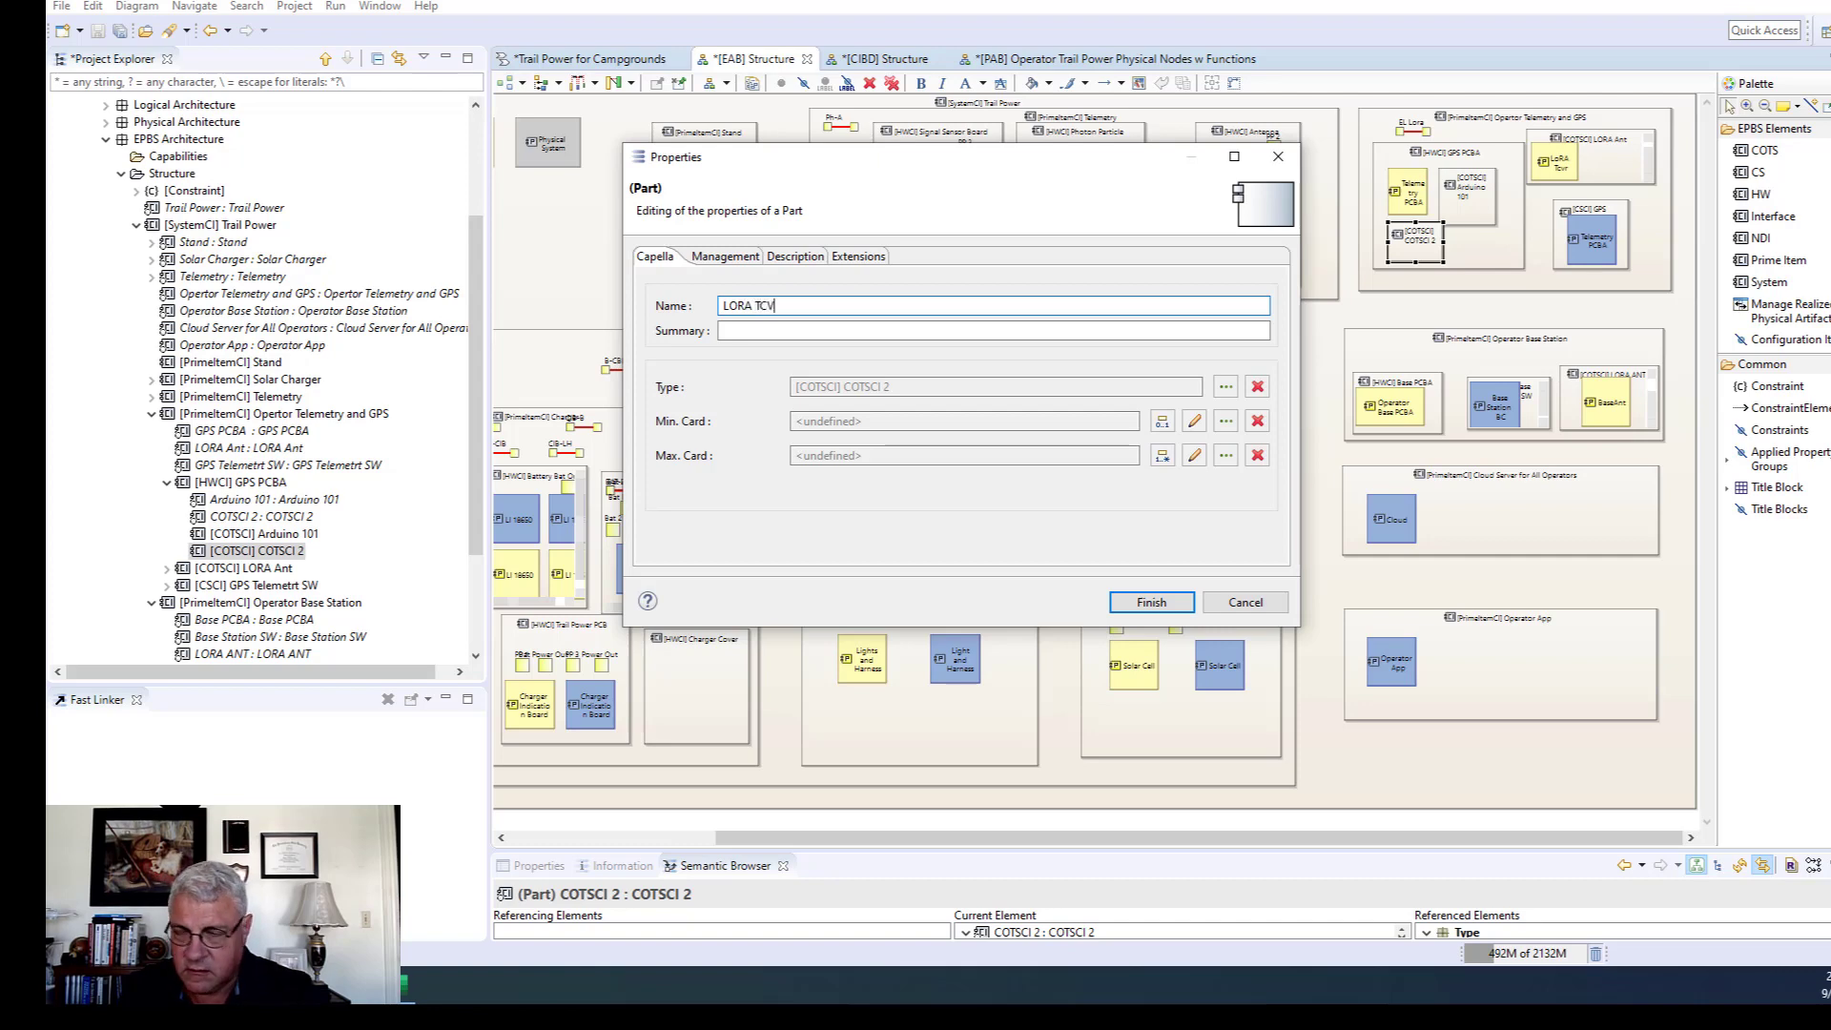
pyautogui.press('Return')
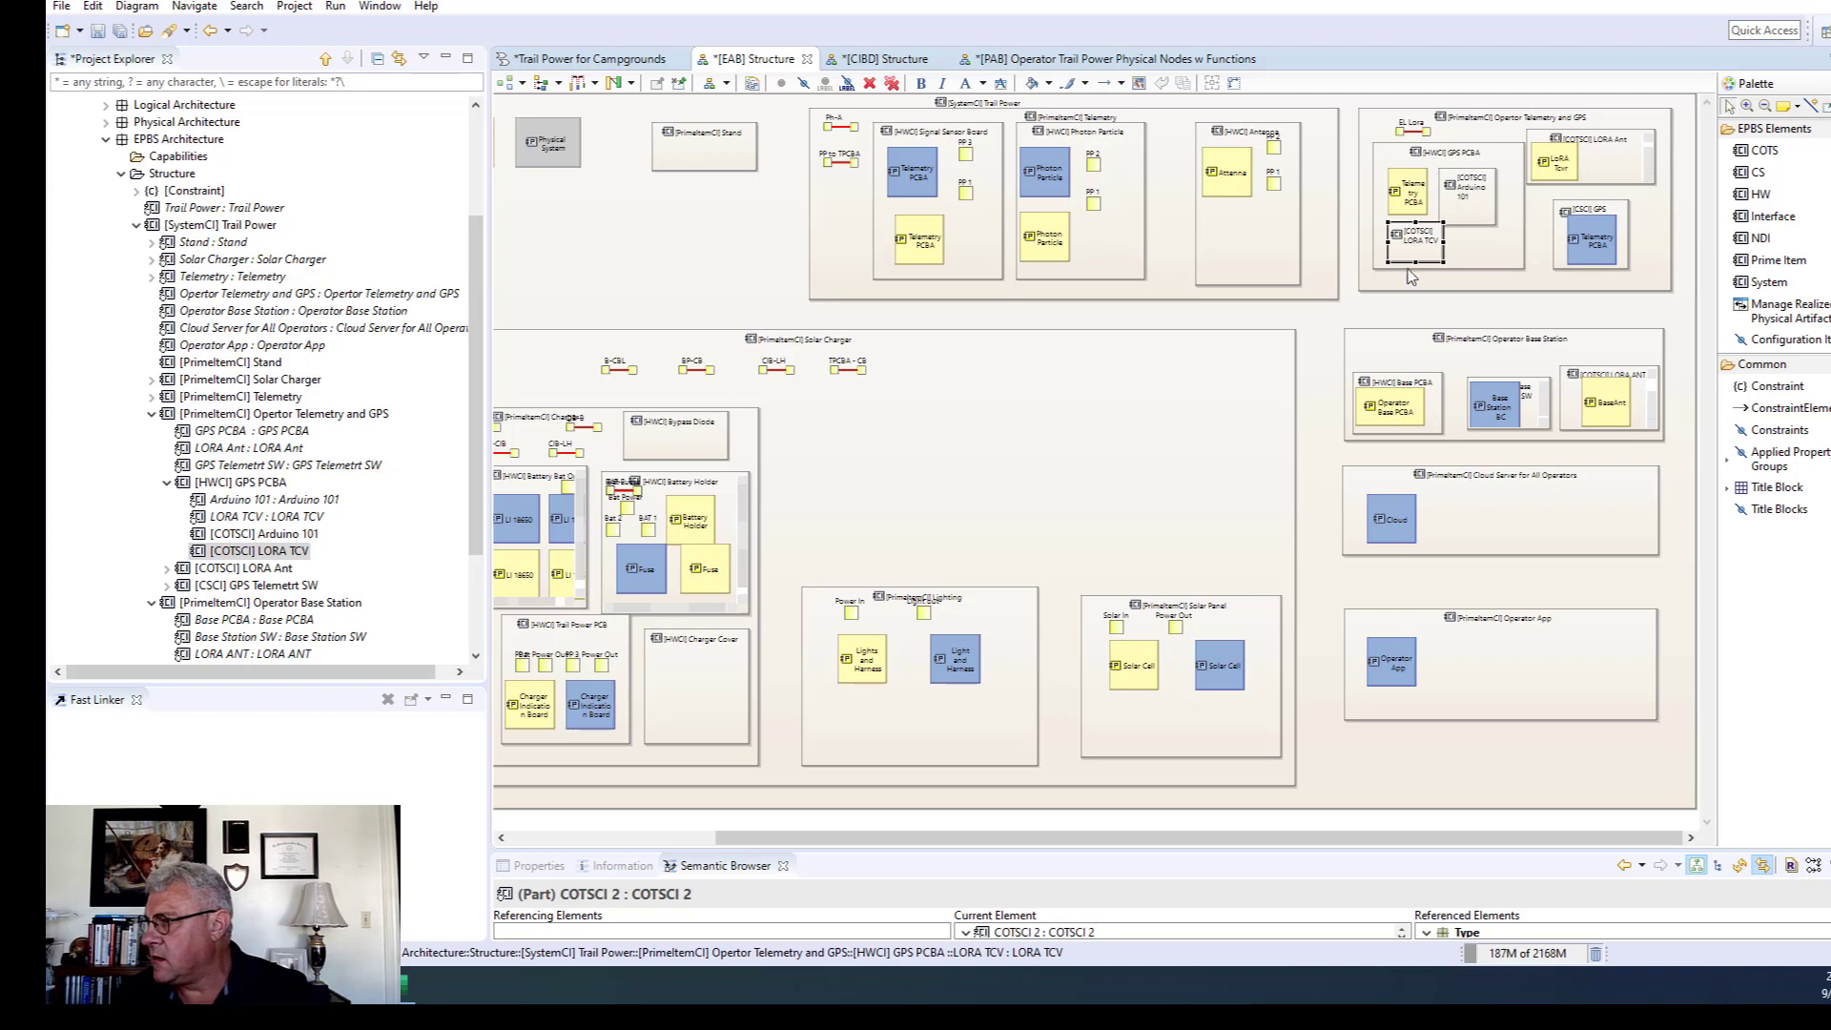
# Enlarge the Base PCBA box in the Operator Base Station and add a COTS configuration item named LROA inside it.
pyautogui.click(1426, 384)
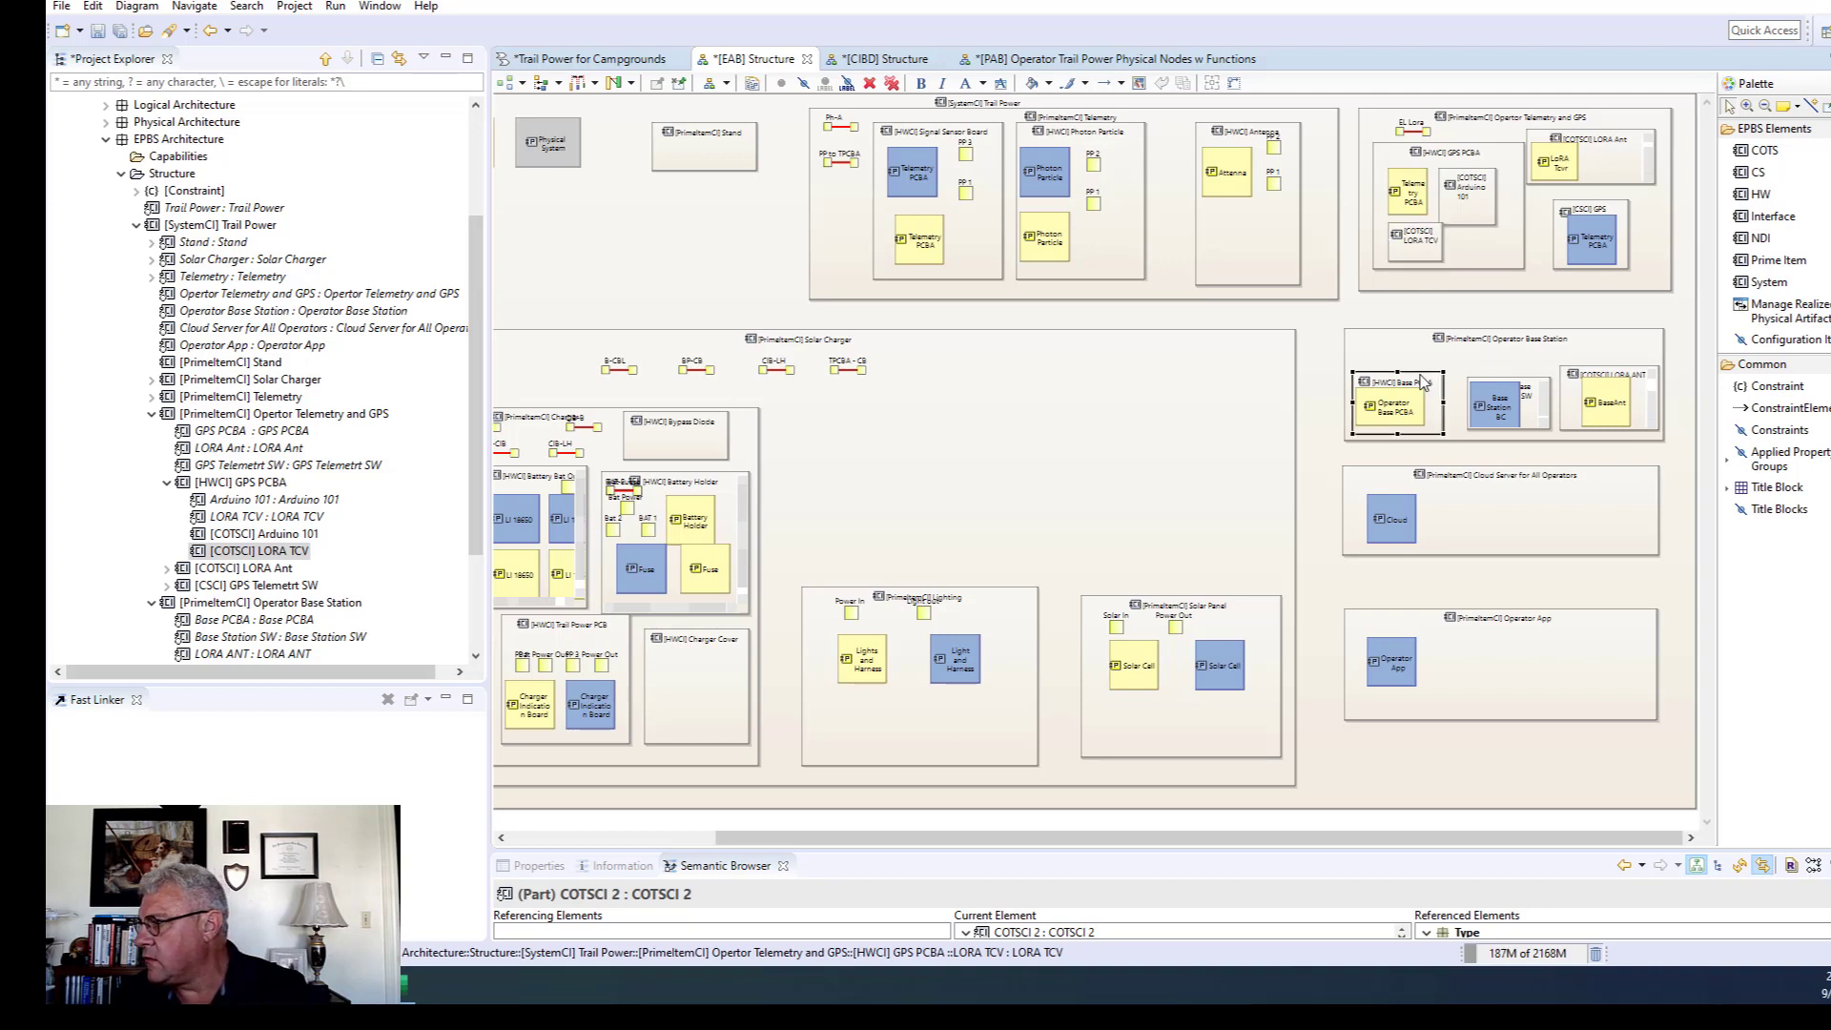
pyautogui.moveTo(1396, 370); pyautogui.dragTo(1456, 360)
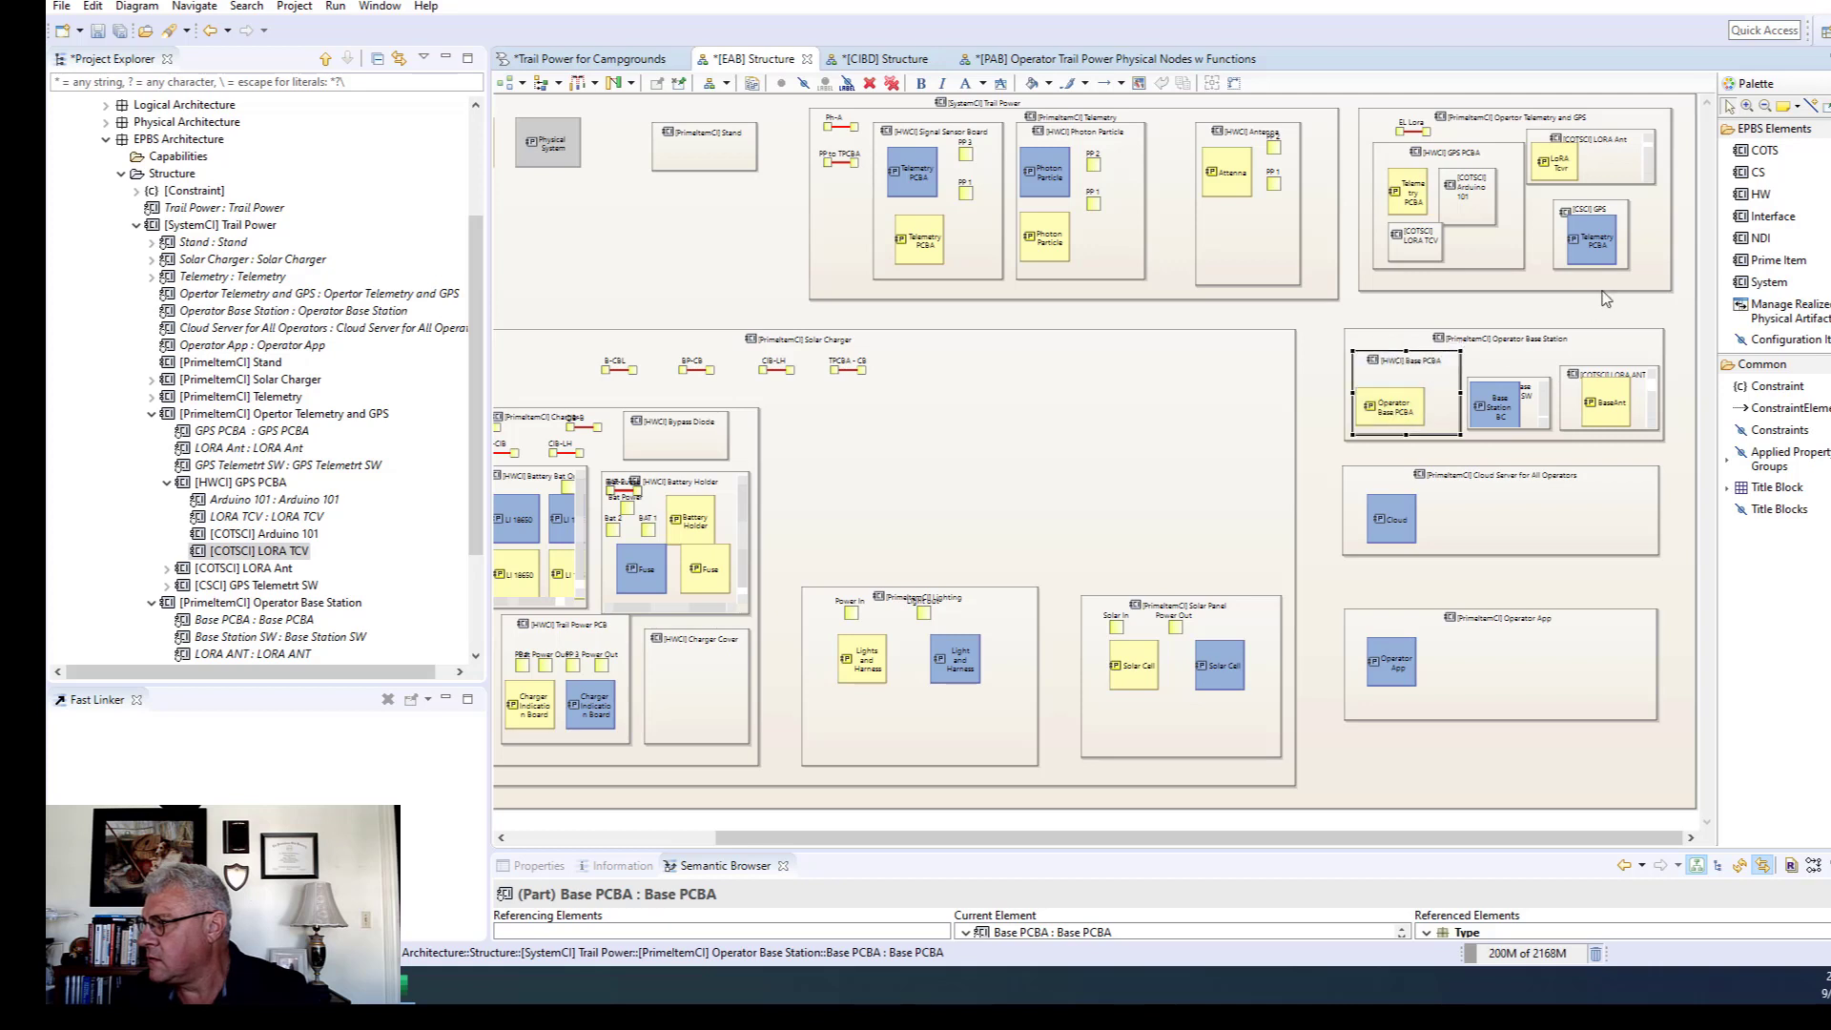
pyautogui.click(1762, 150)
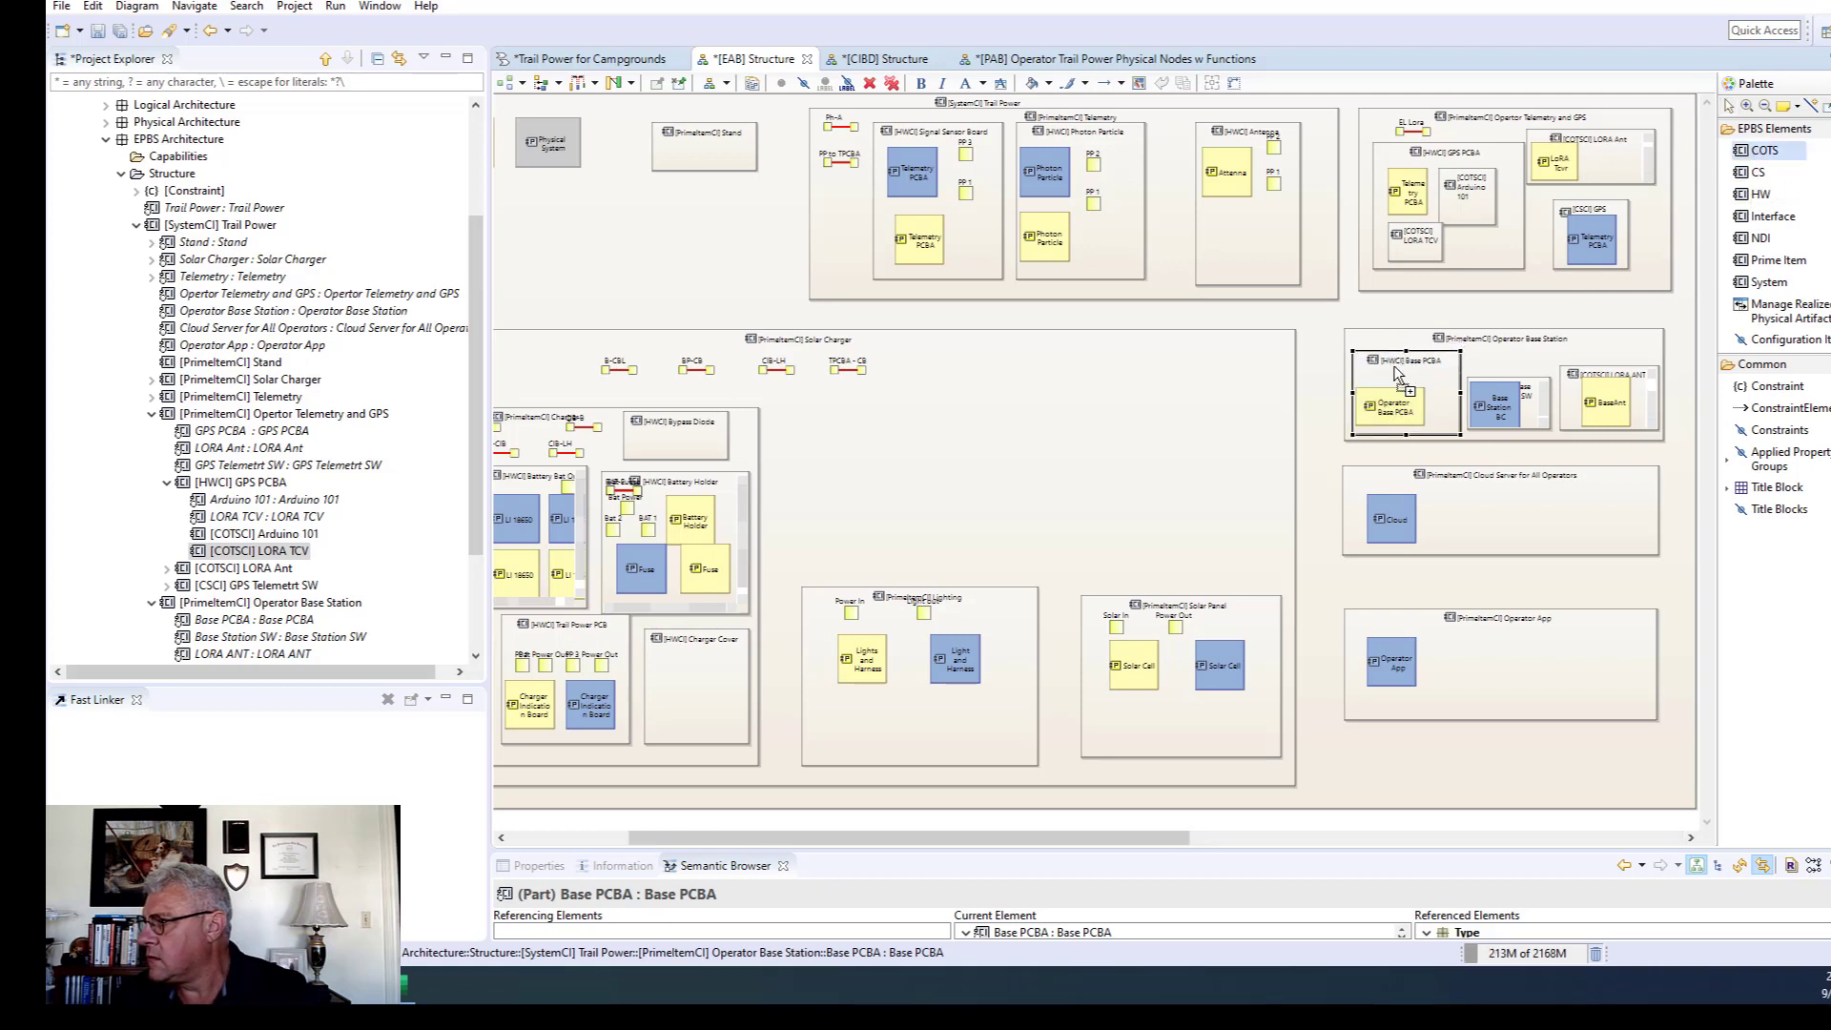
pyautogui.click(1438, 374)
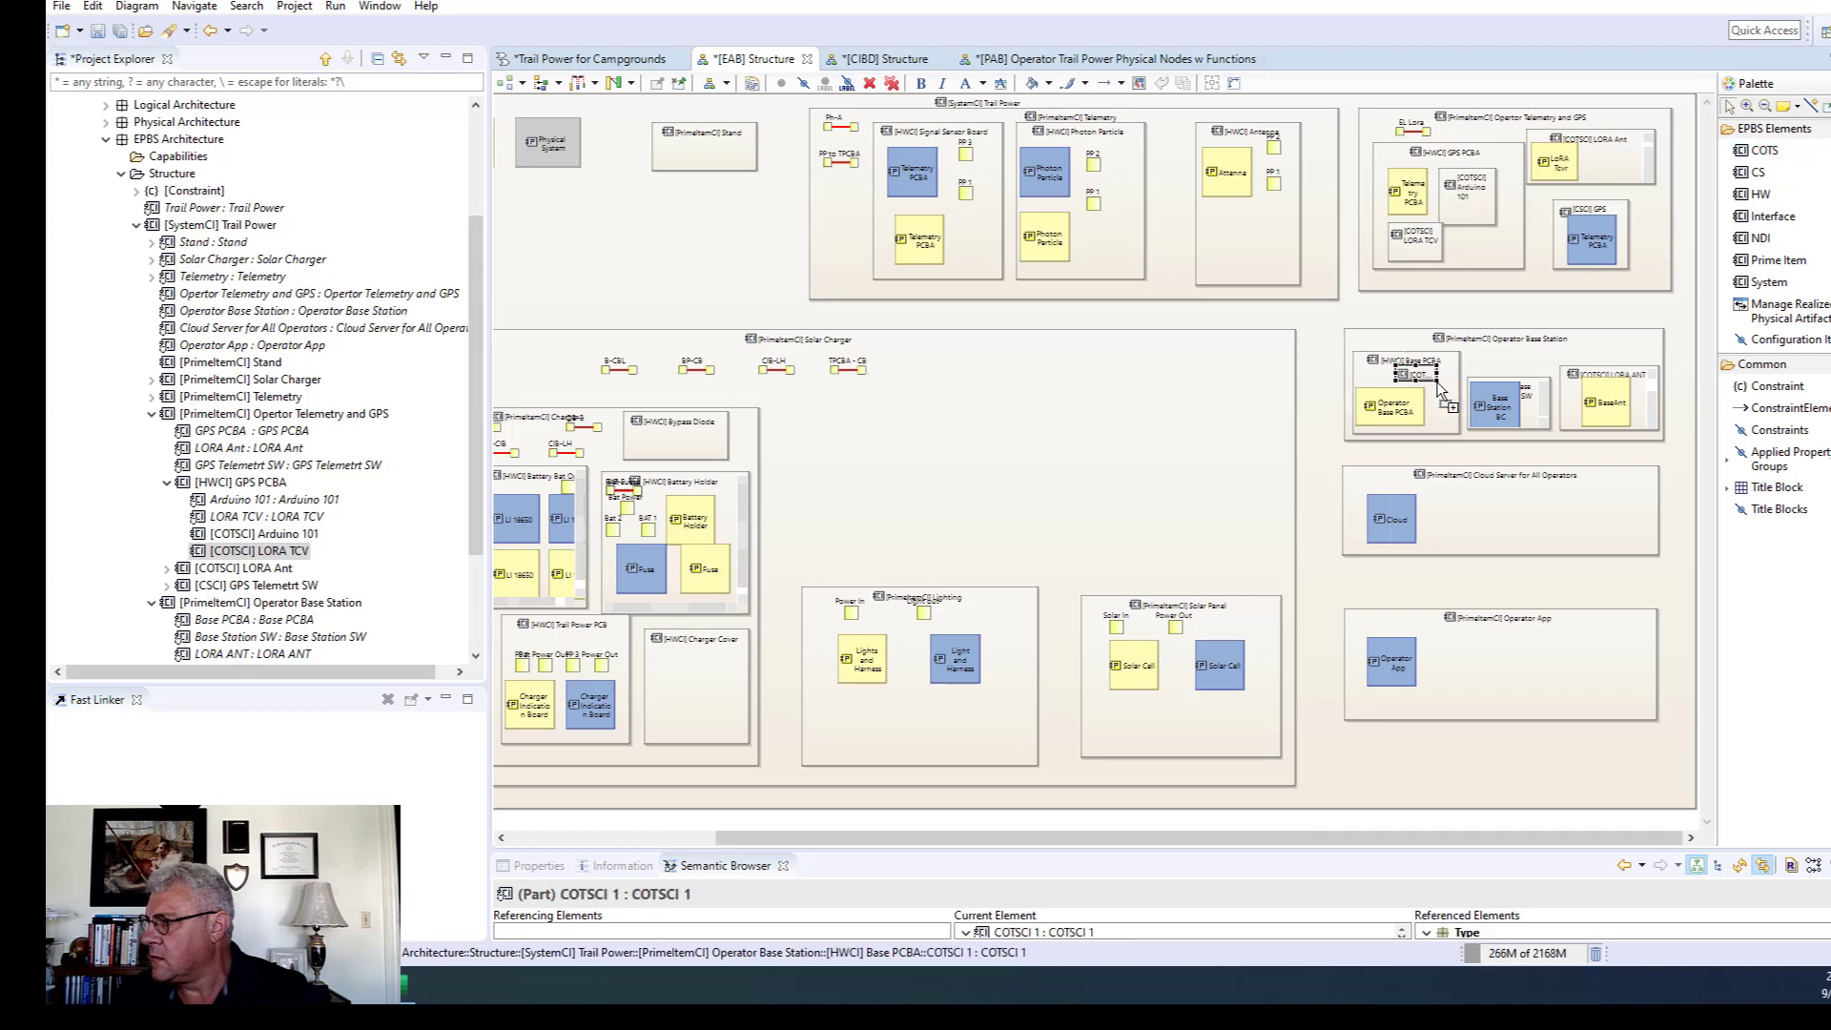
pyautogui.write('LROA')
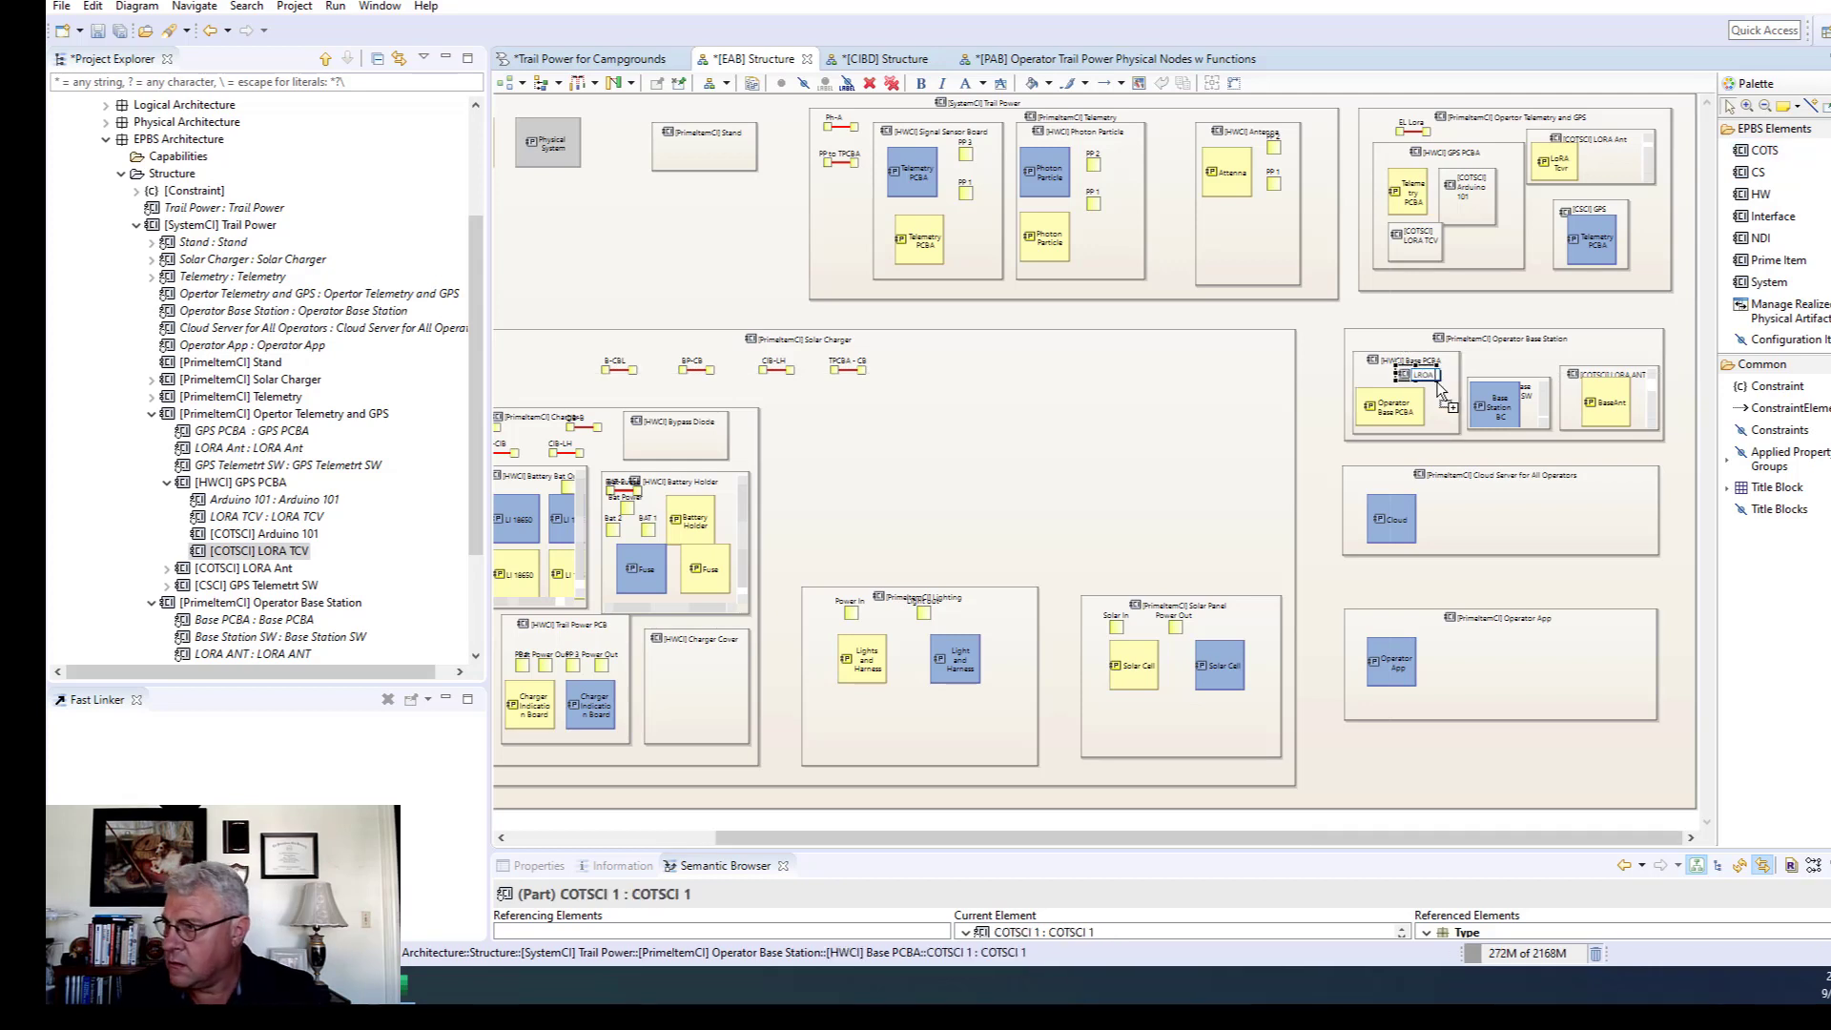
pyautogui.press('Escape')
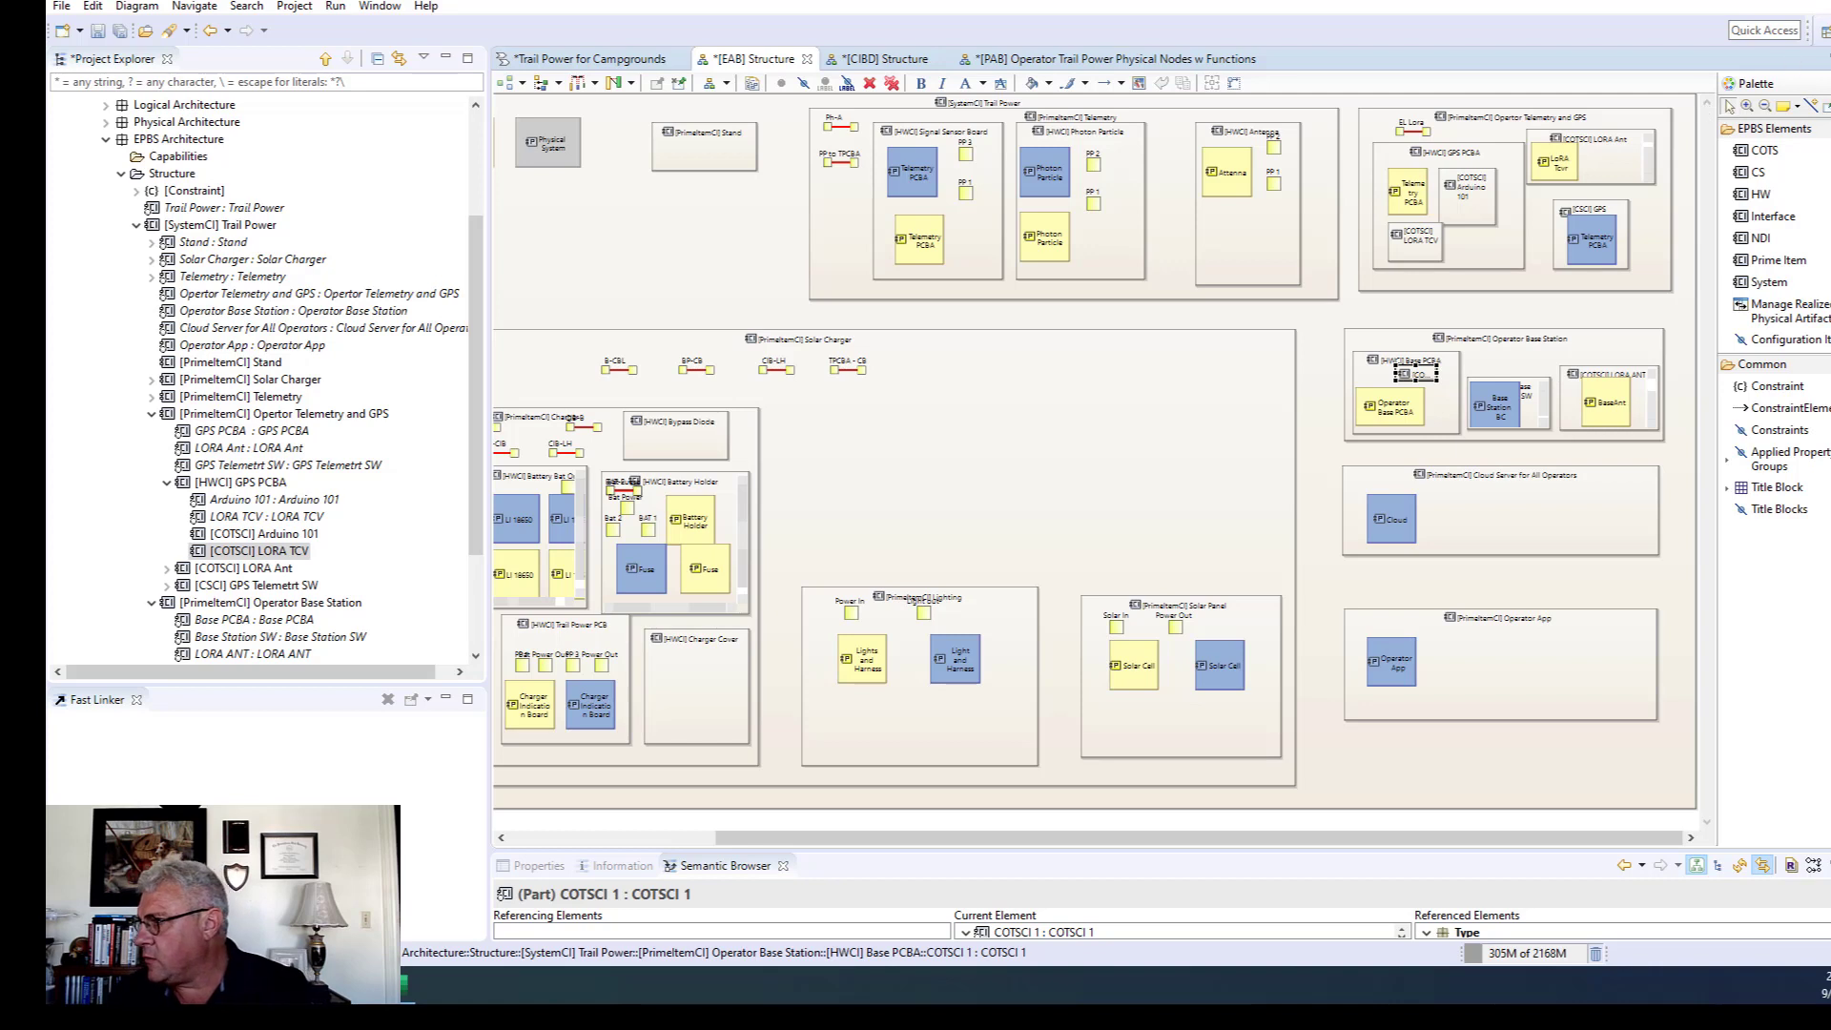
# Add a second COTS item beside the Operator Base PCBA component, and widen the Operator Base Station and Base PCBA boxes.
pyautogui.click(1763, 150)
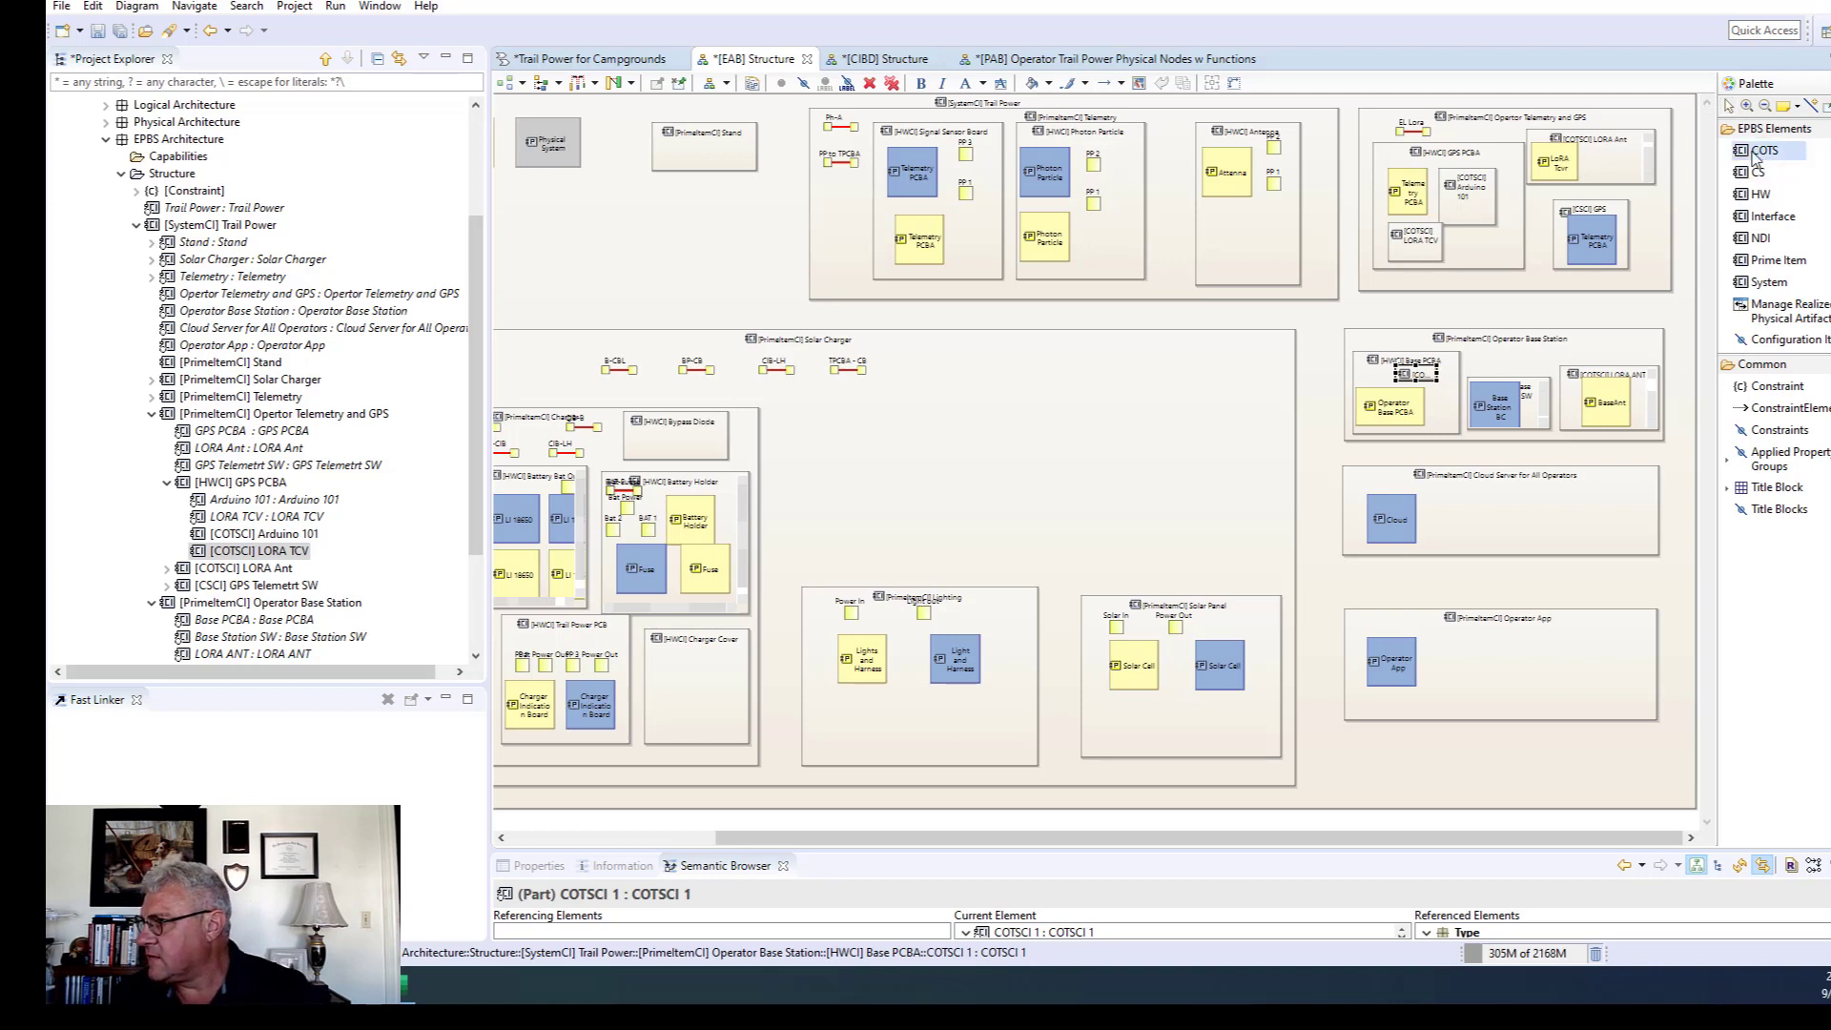
pyautogui.moveTo(1430, 393); pyautogui.dragTo(1450, 425)
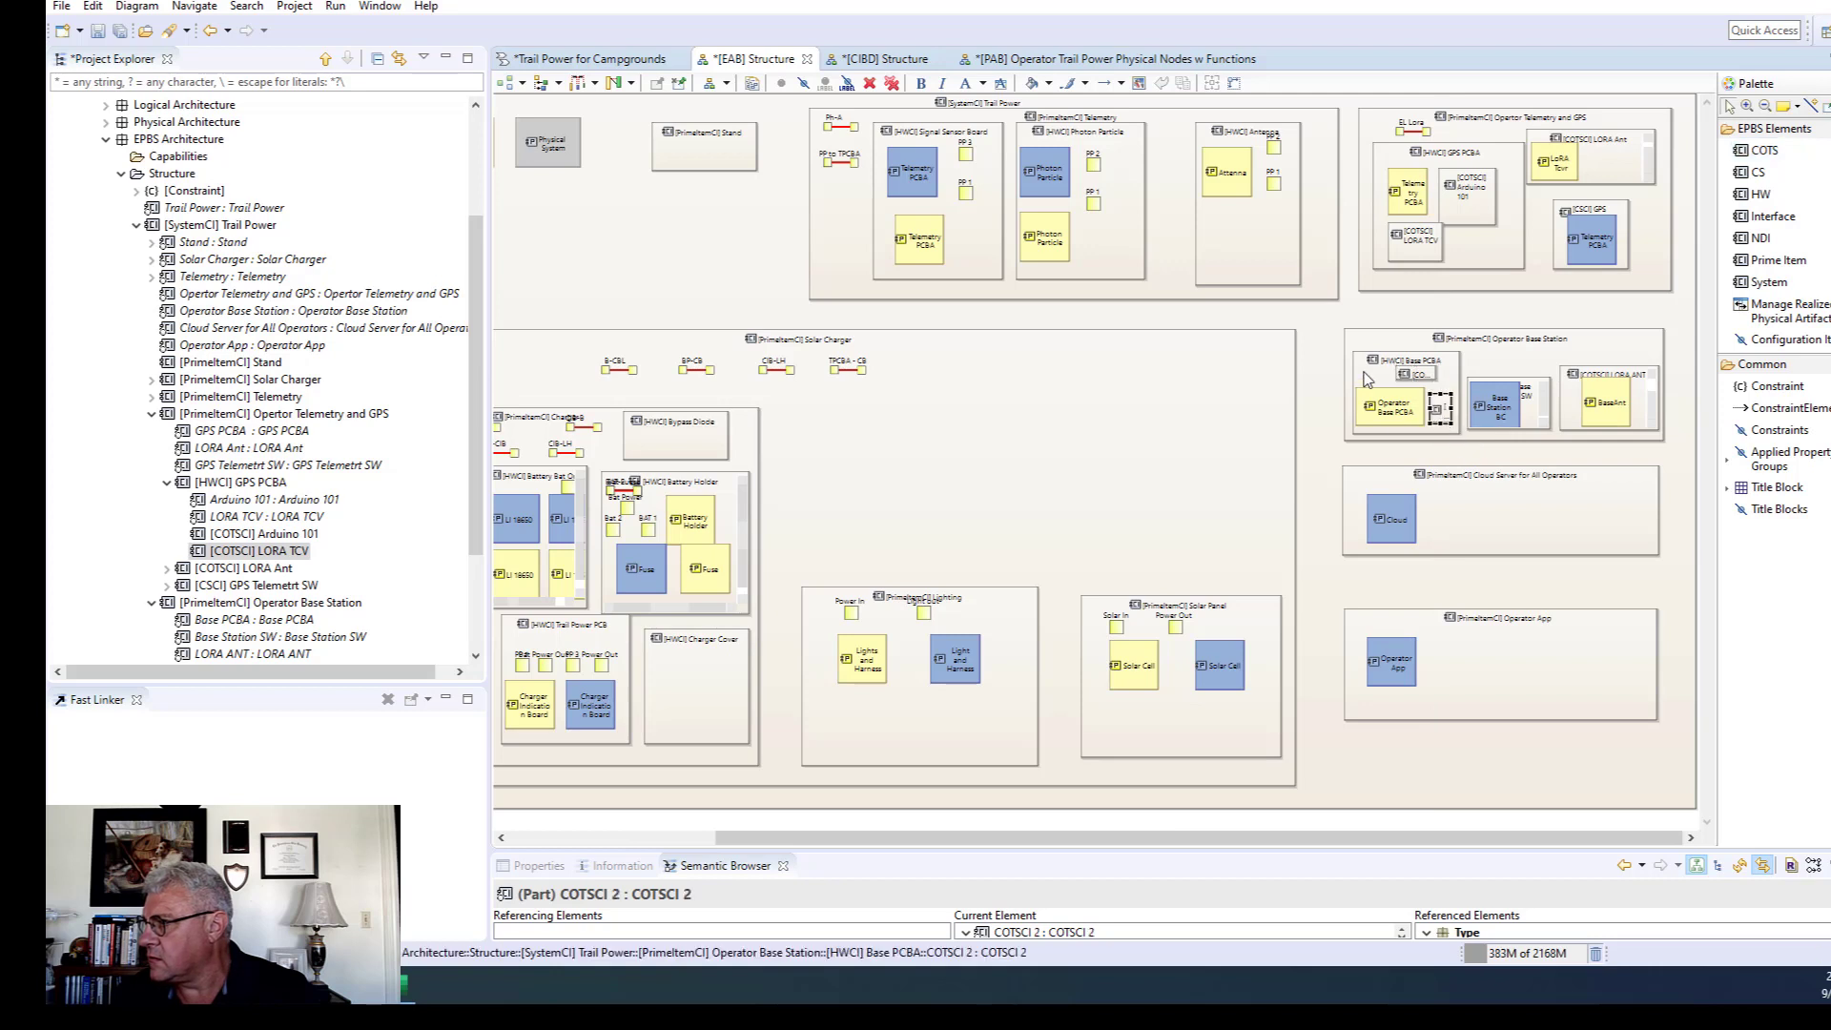
pyautogui.click(1346, 379)
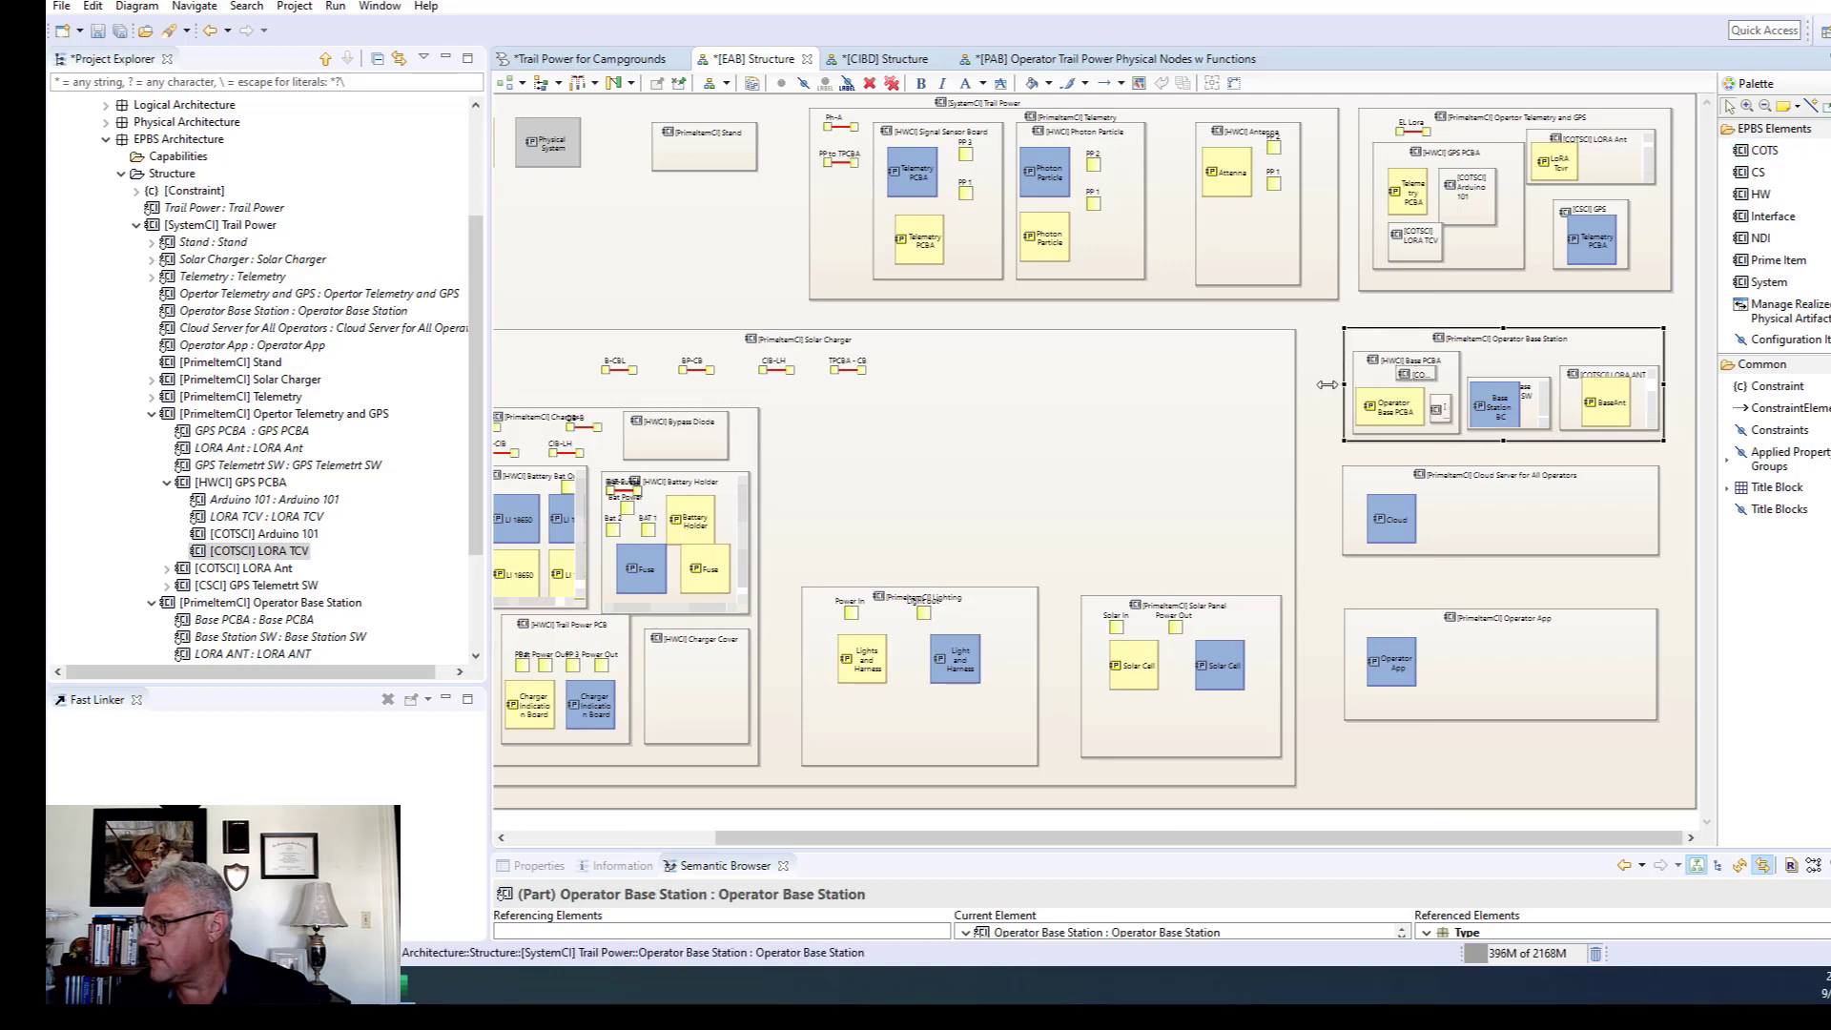
pyautogui.moveTo(1327, 384); pyautogui.dragTo(1310, 385)
pyautogui.click(1360, 379)
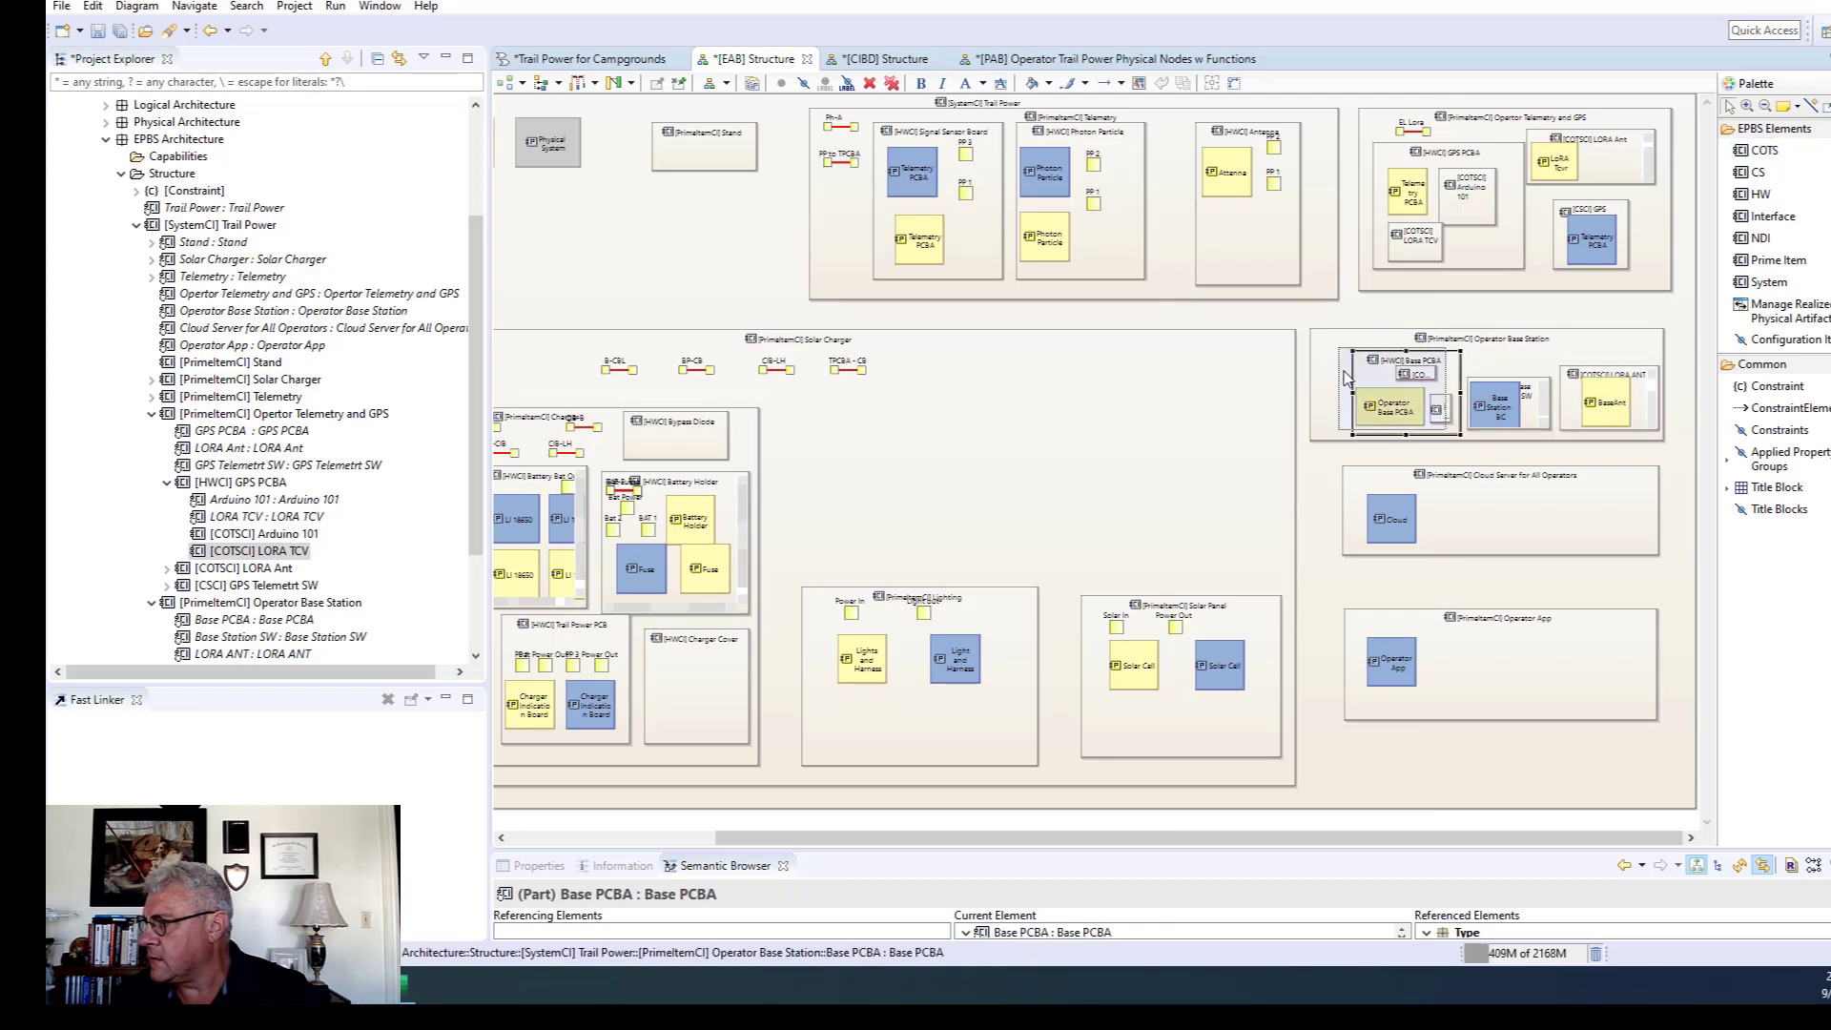
pyautogui.click(1433, 416)
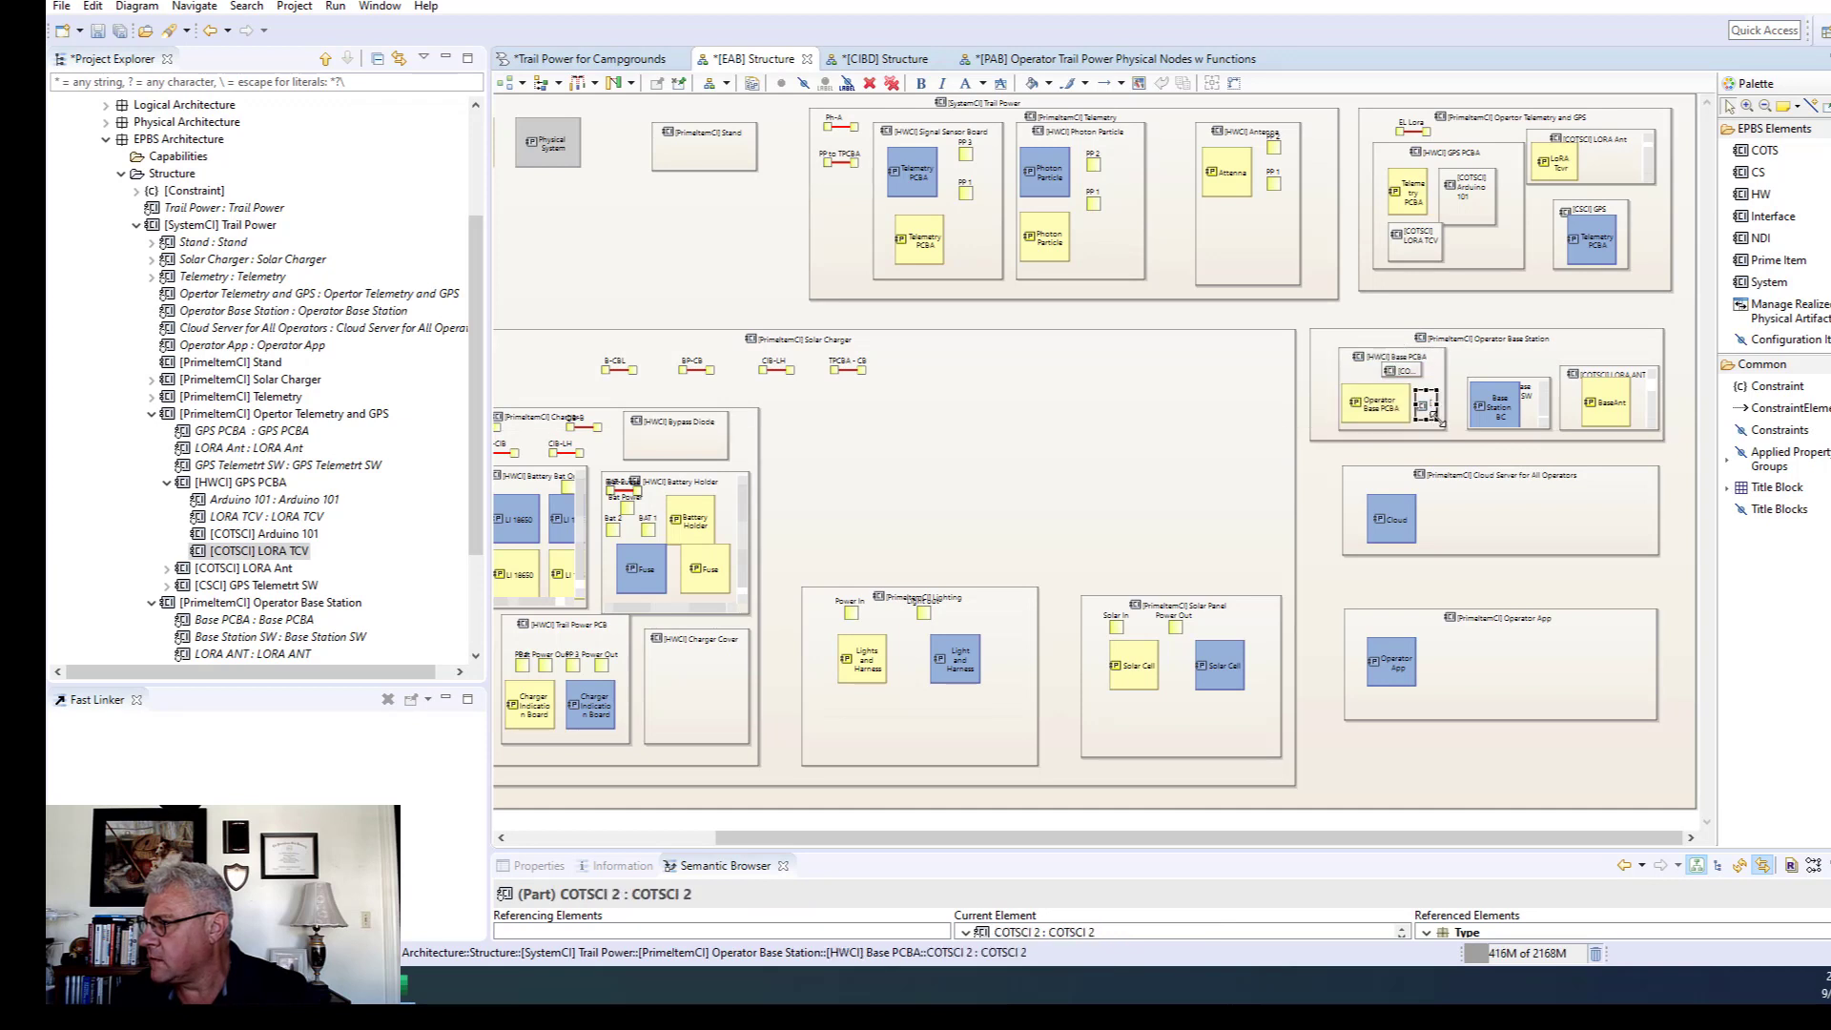
pyautogui.click(1448, 389)
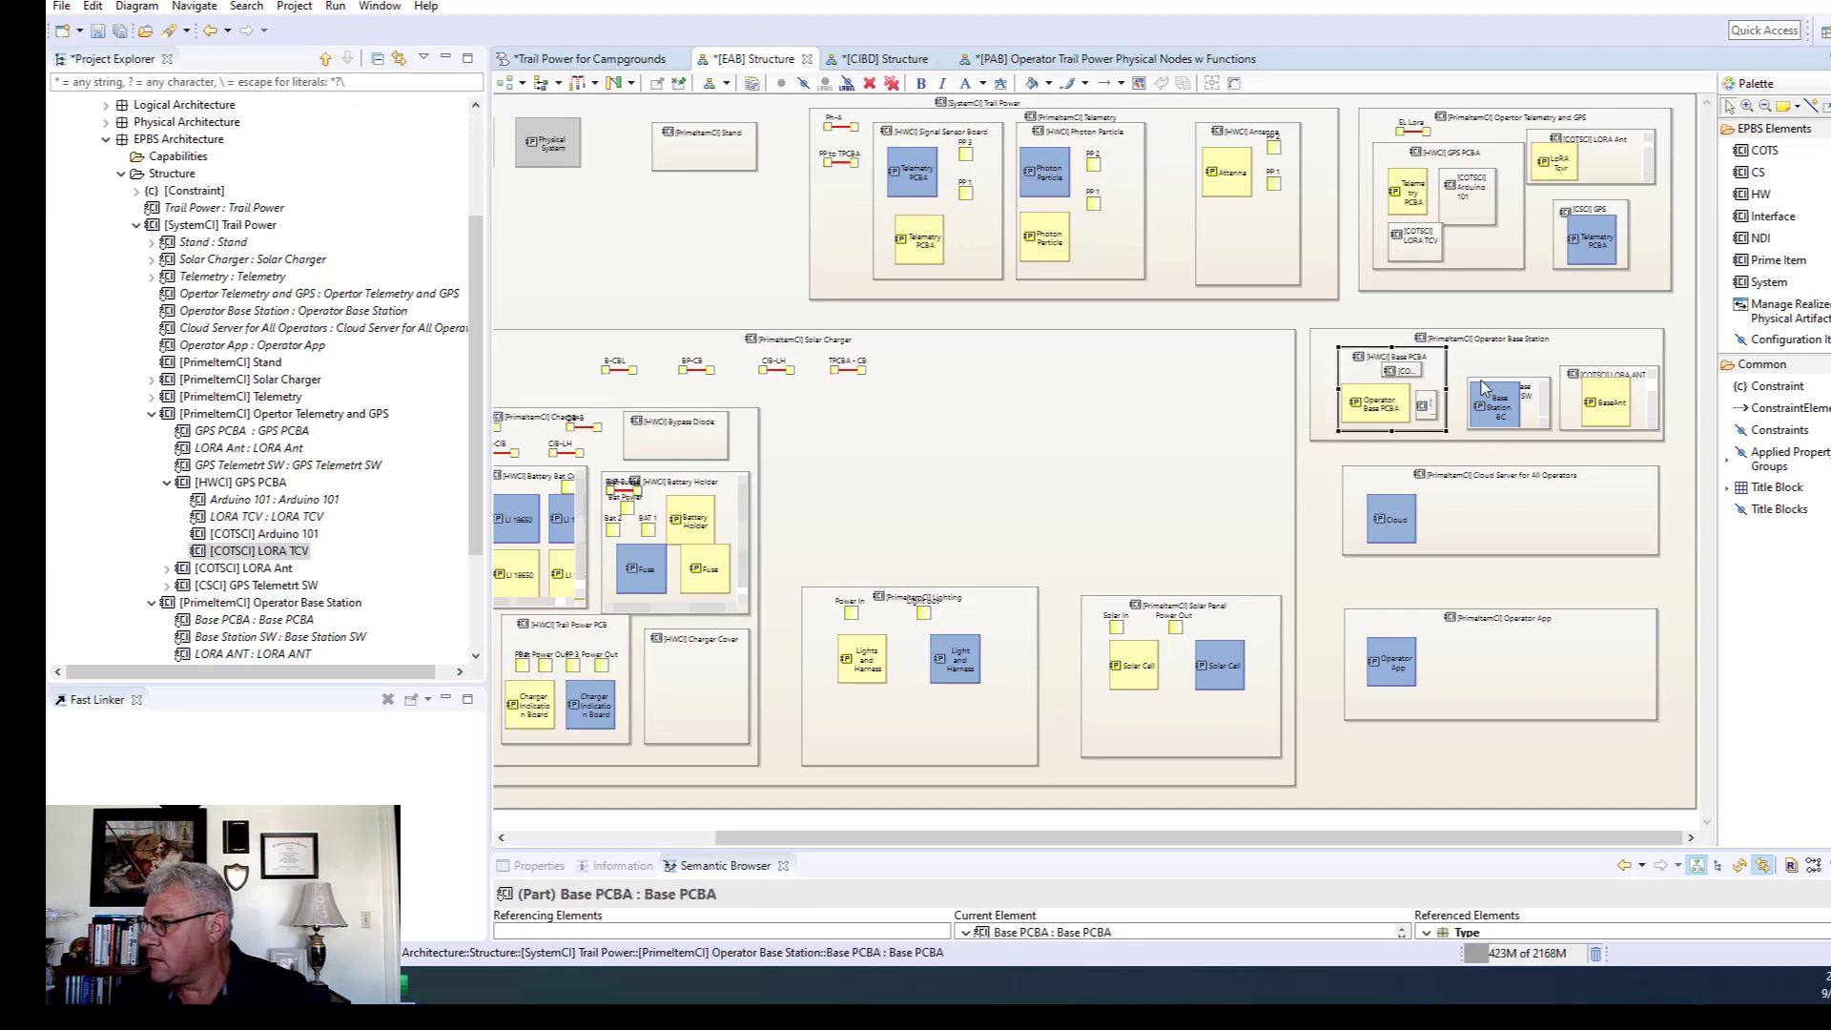
pyautogui.moveTo(1443, 386); pyautogui.dragTo(1459, 387)
# Rename the COTSCI 2 item inside Base PCBA as Photo Part.
pyautogui.click(1436, 413)
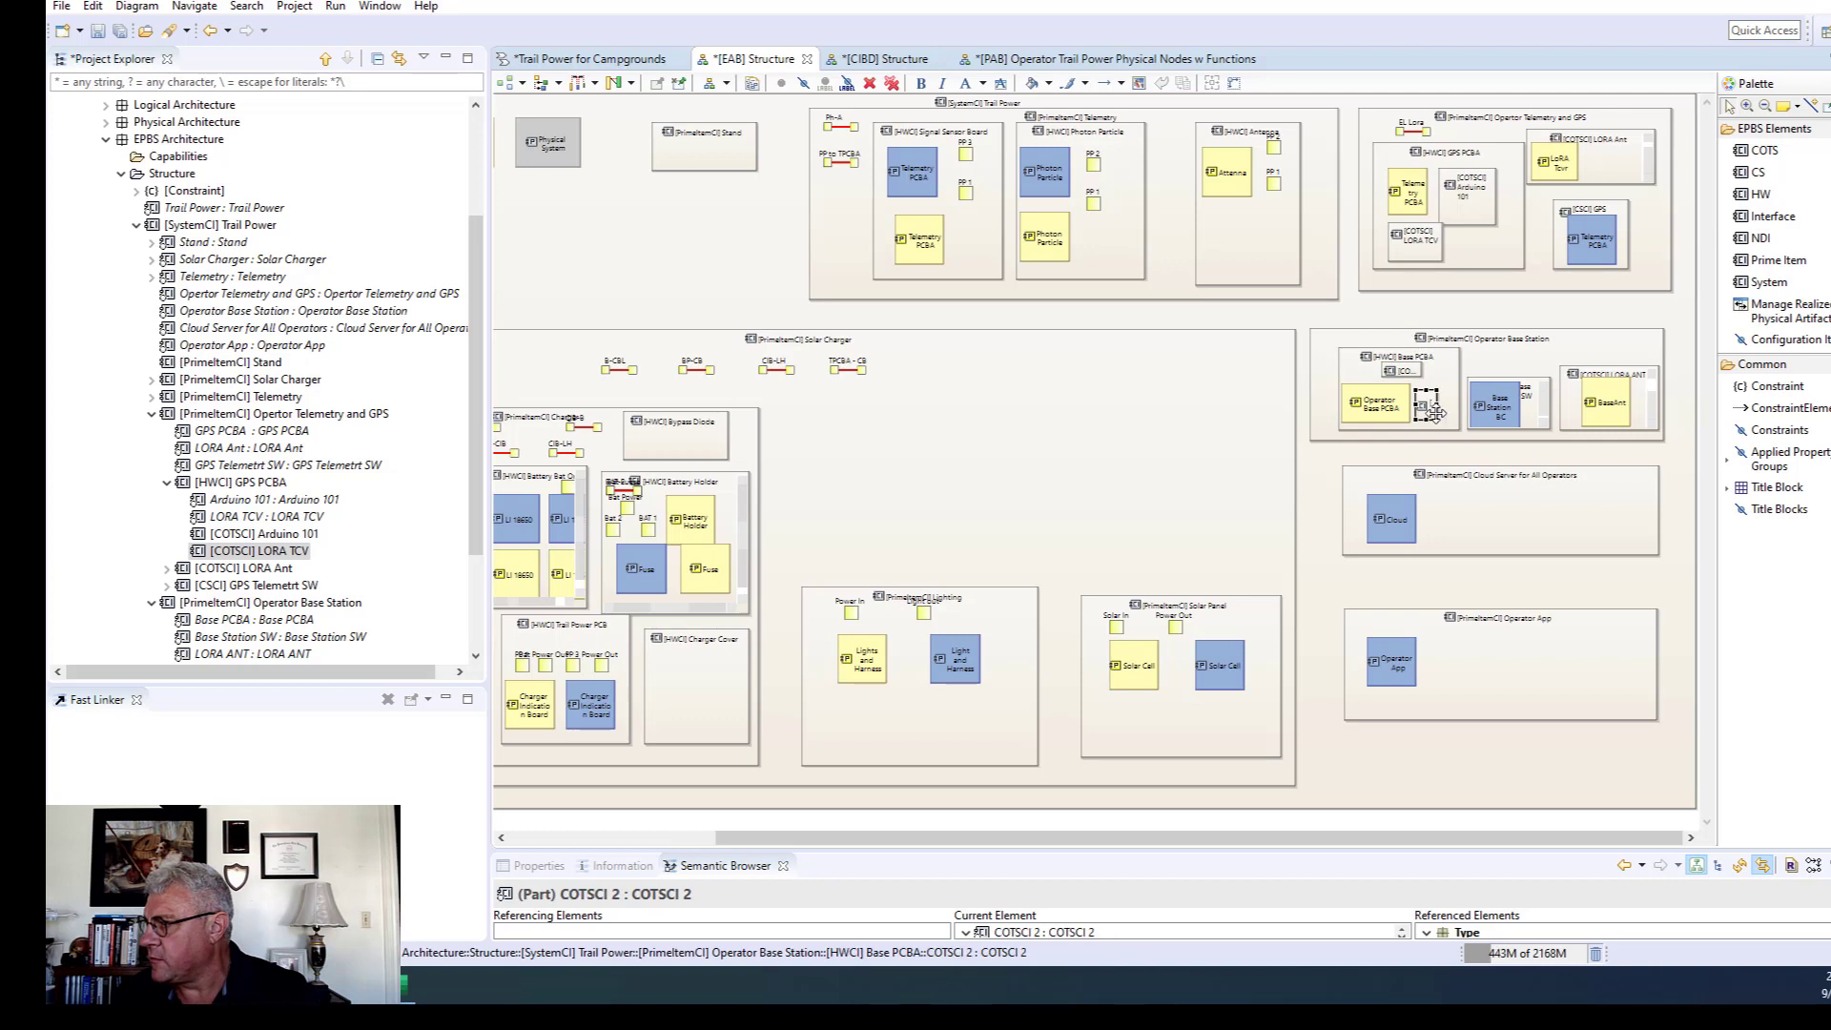
pyautogui.click(1436, 413)
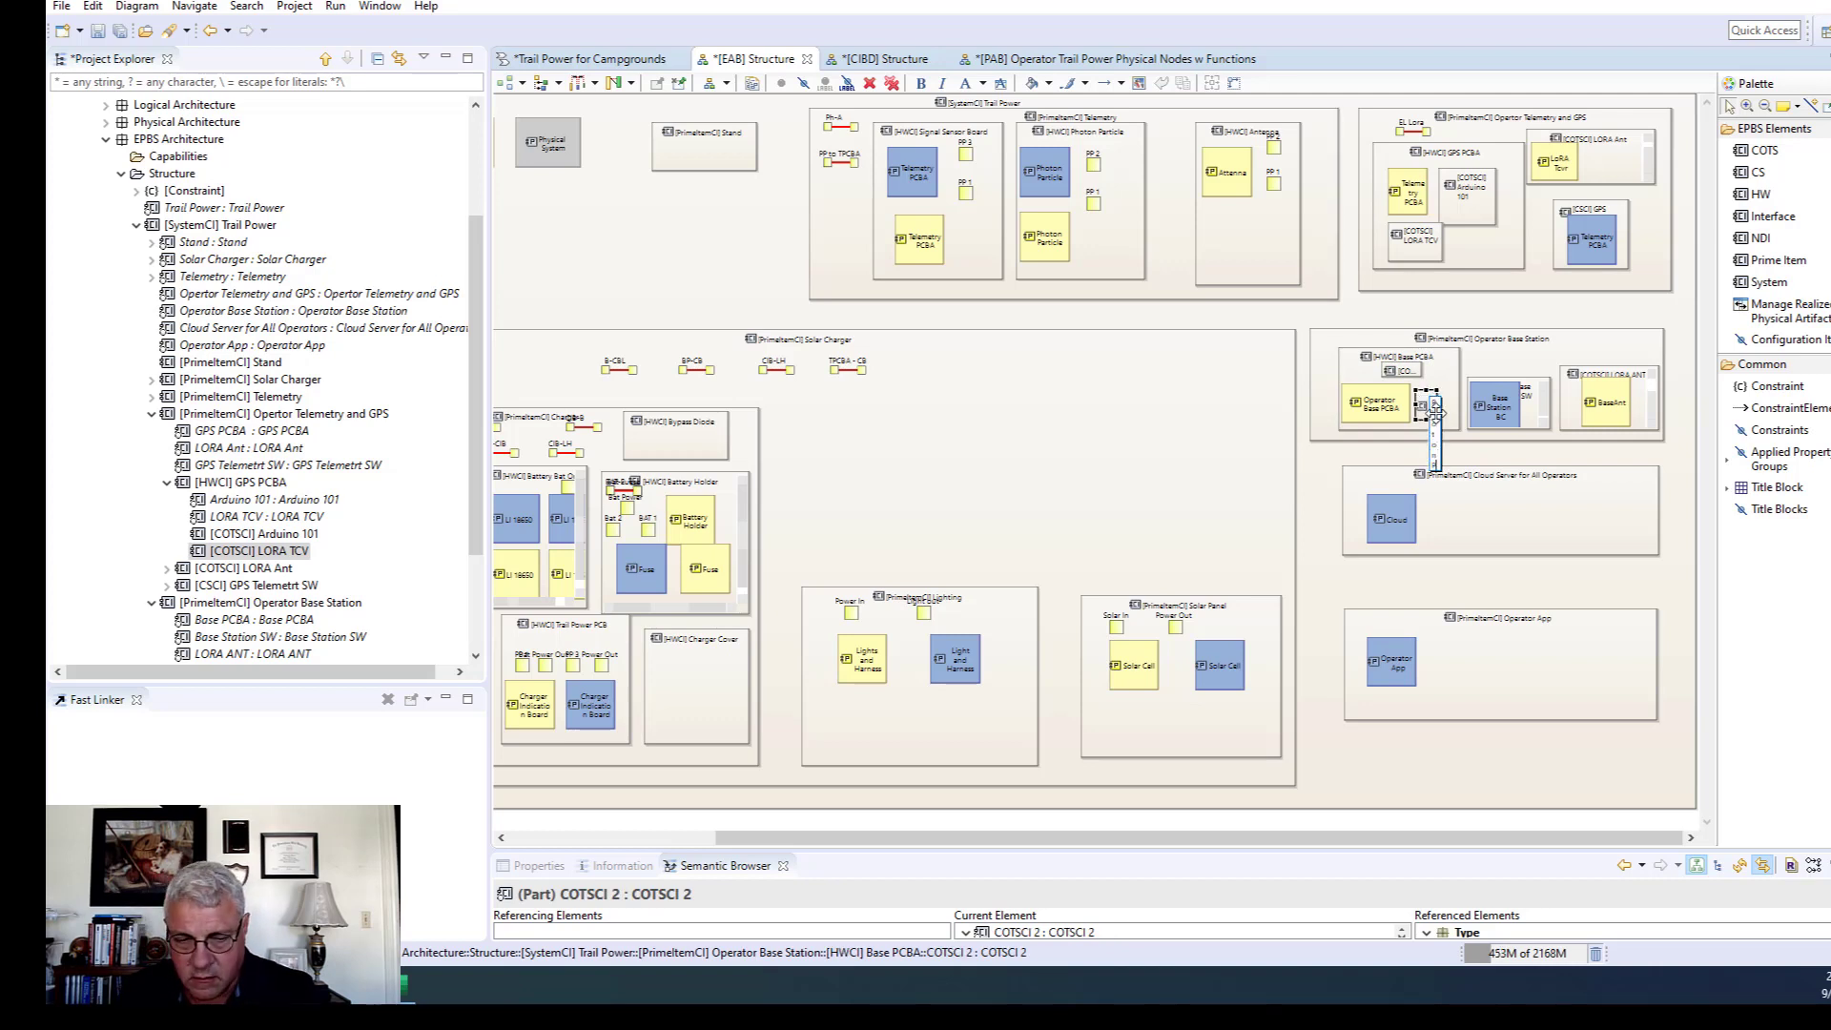
pyautogui.press('BackSpace')
pyautogui.press('BackSpace')
pyautogui.press('BackSpace')
pyautogui.press('BackSpace')
pyautogui.press('BackSpace')
pyautogui.press('BackSpace')
pyautogui.write('Pho')
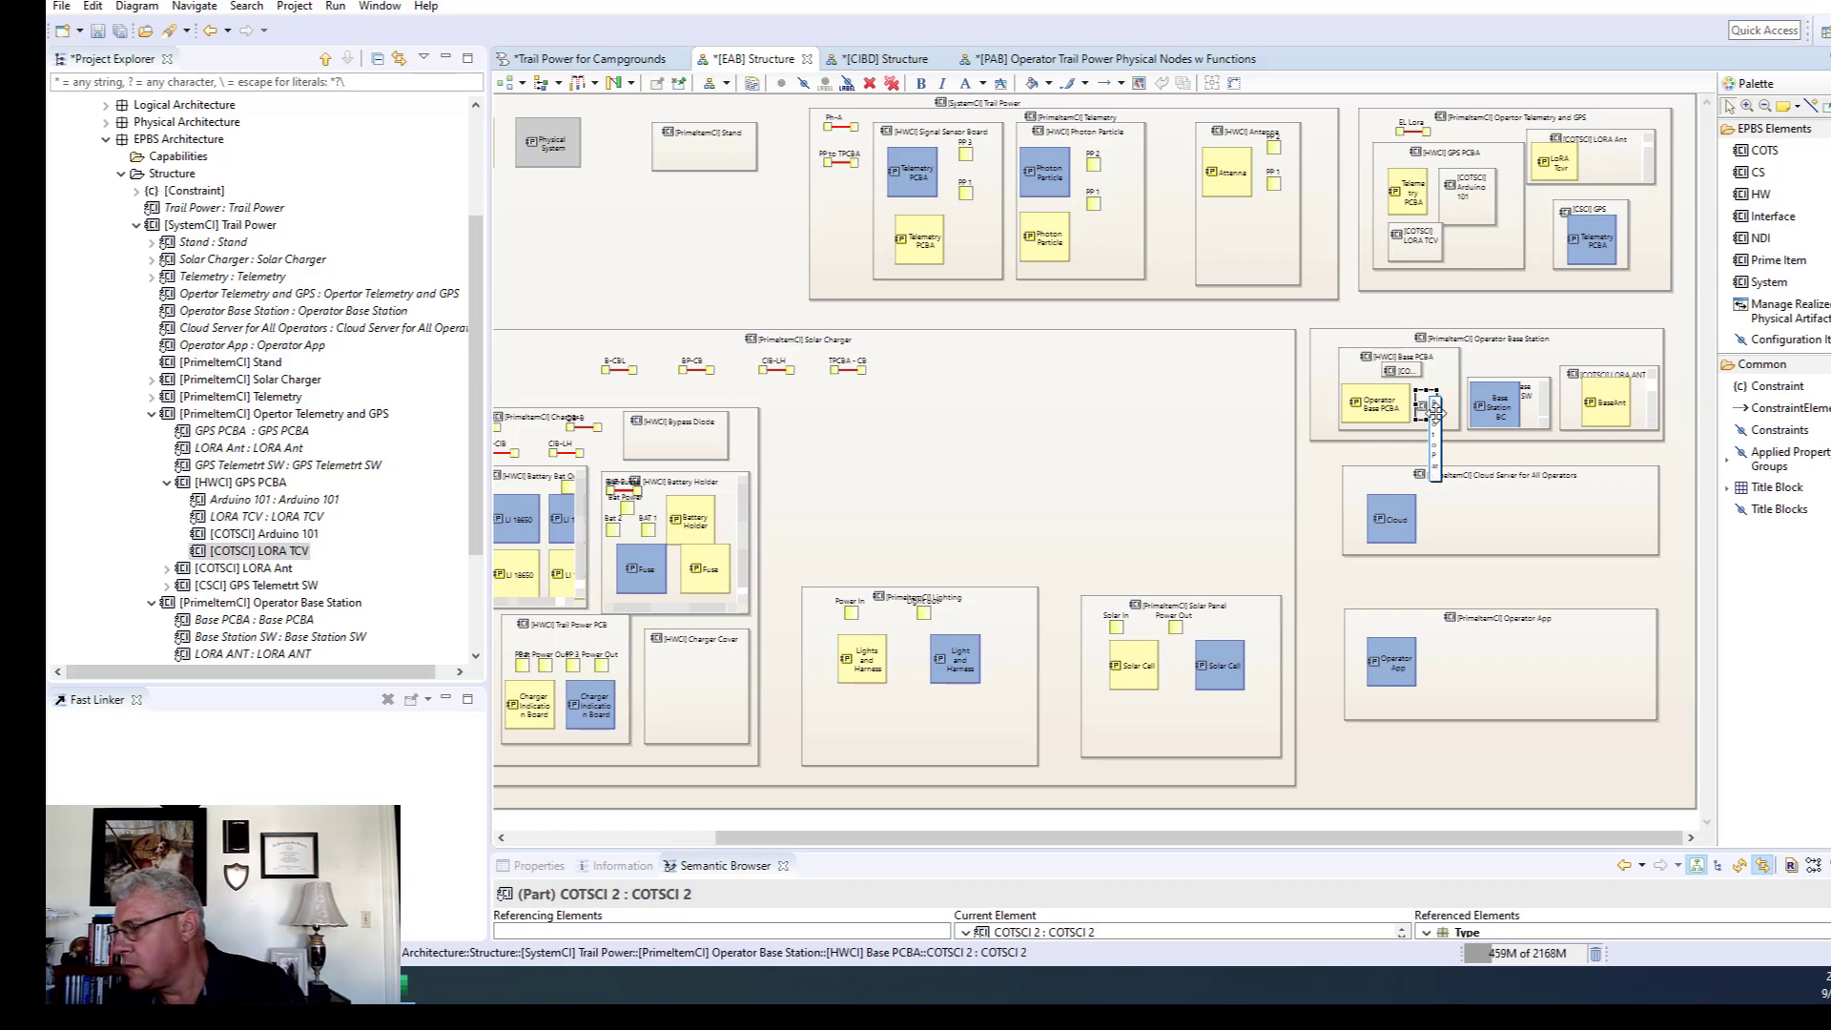
pyautogui.press('Return')
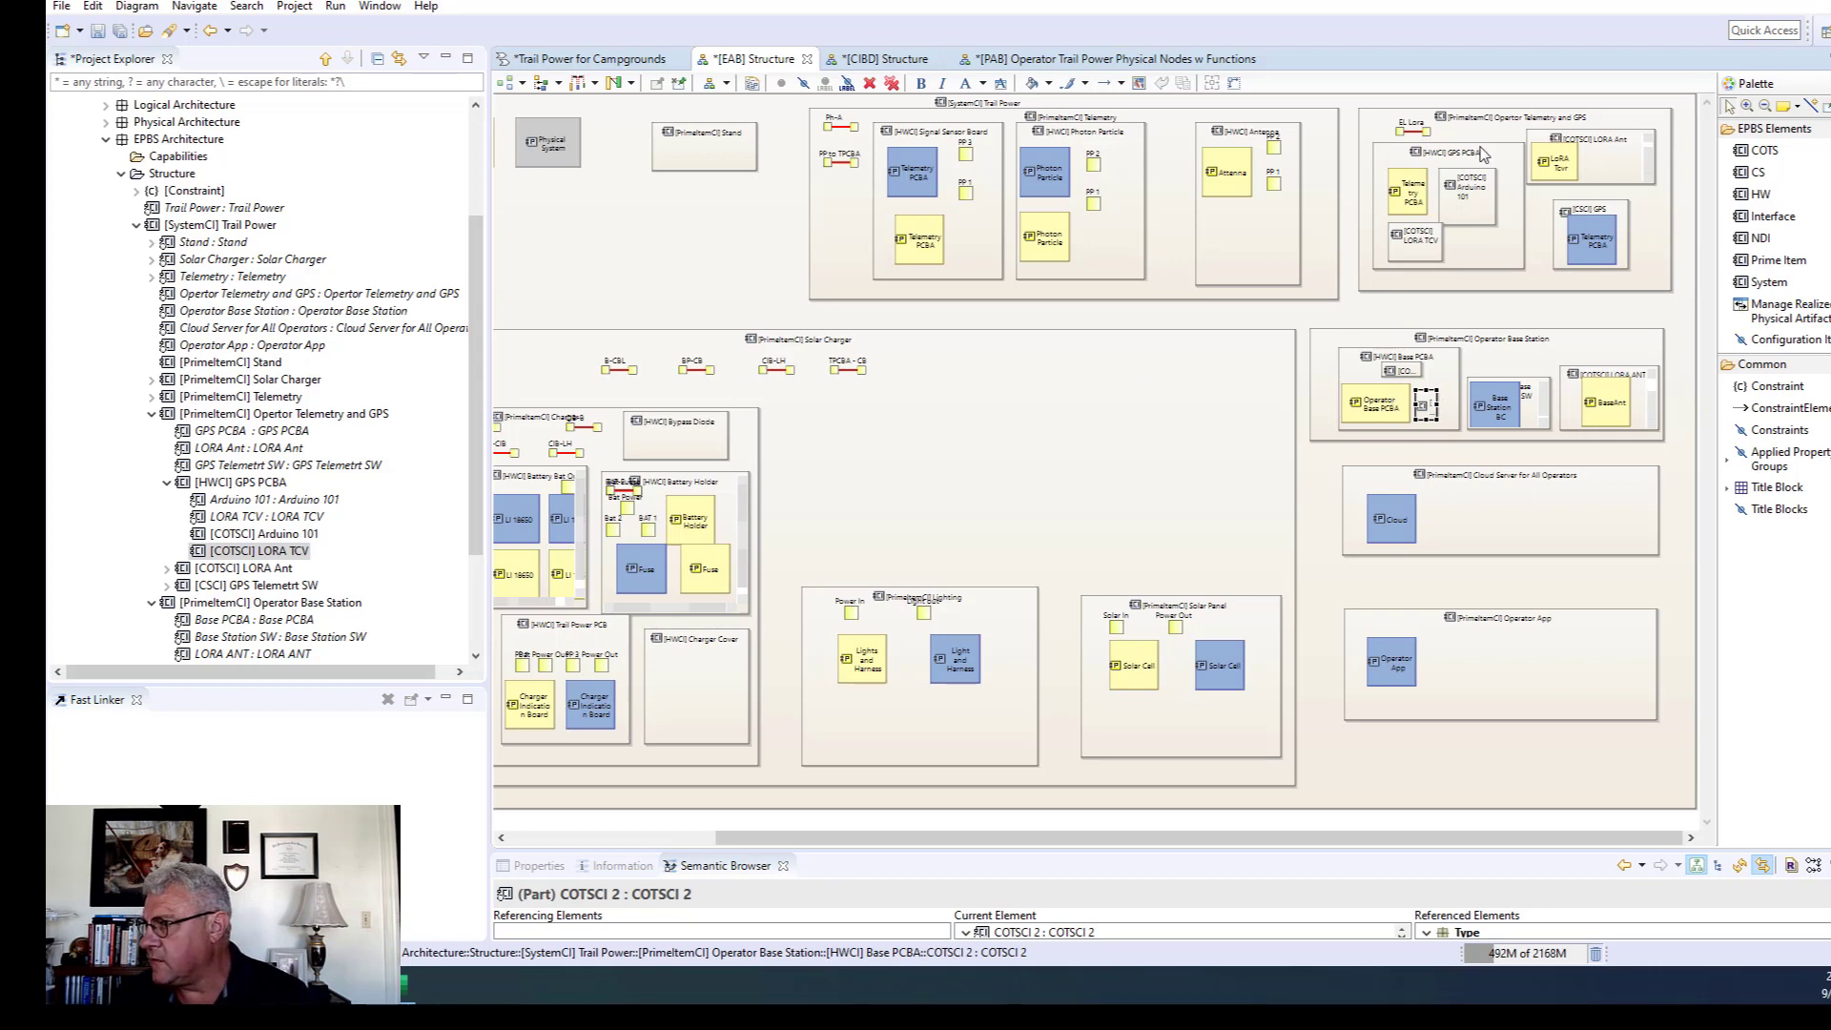
# Shift the Arduino 101 item within the GPS PCBA box and enlarge the Photo Part item in the Base PCBA box.
pyautogui.click(1414, 250)
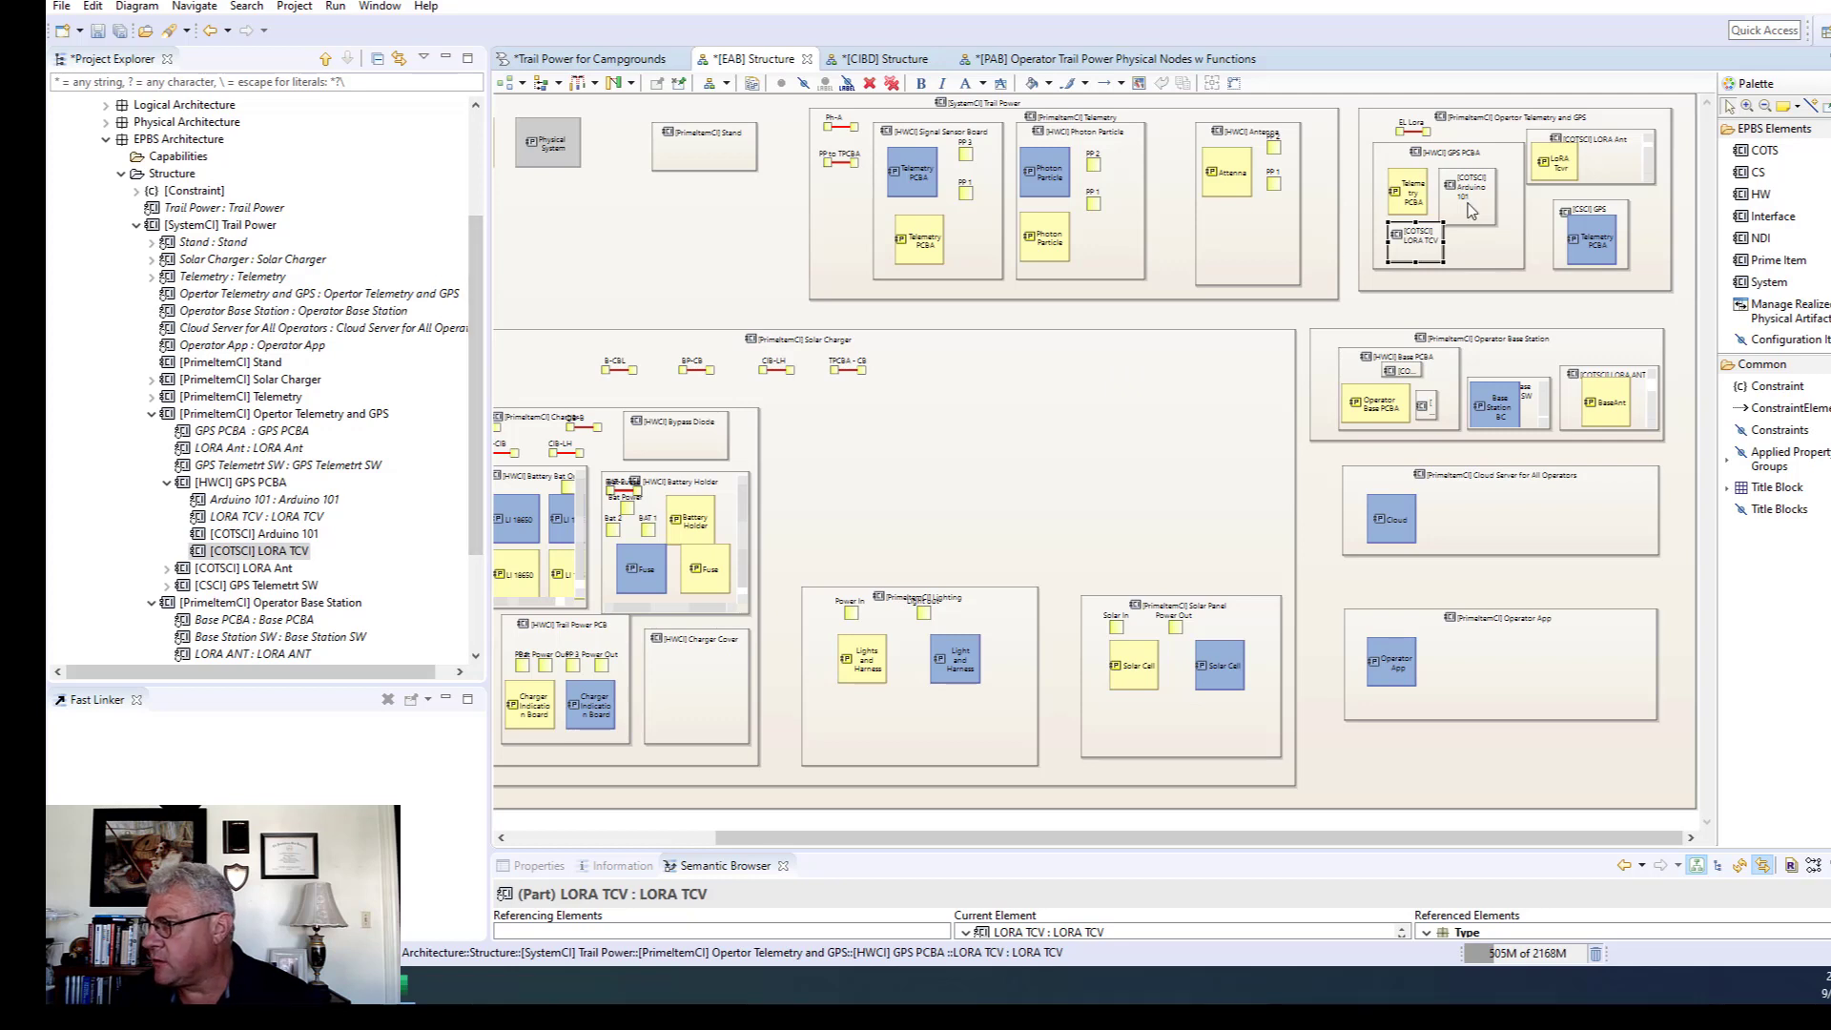
pyautogui.moveTo(1465, 203); pyautogui.dragTo(1480, 192)
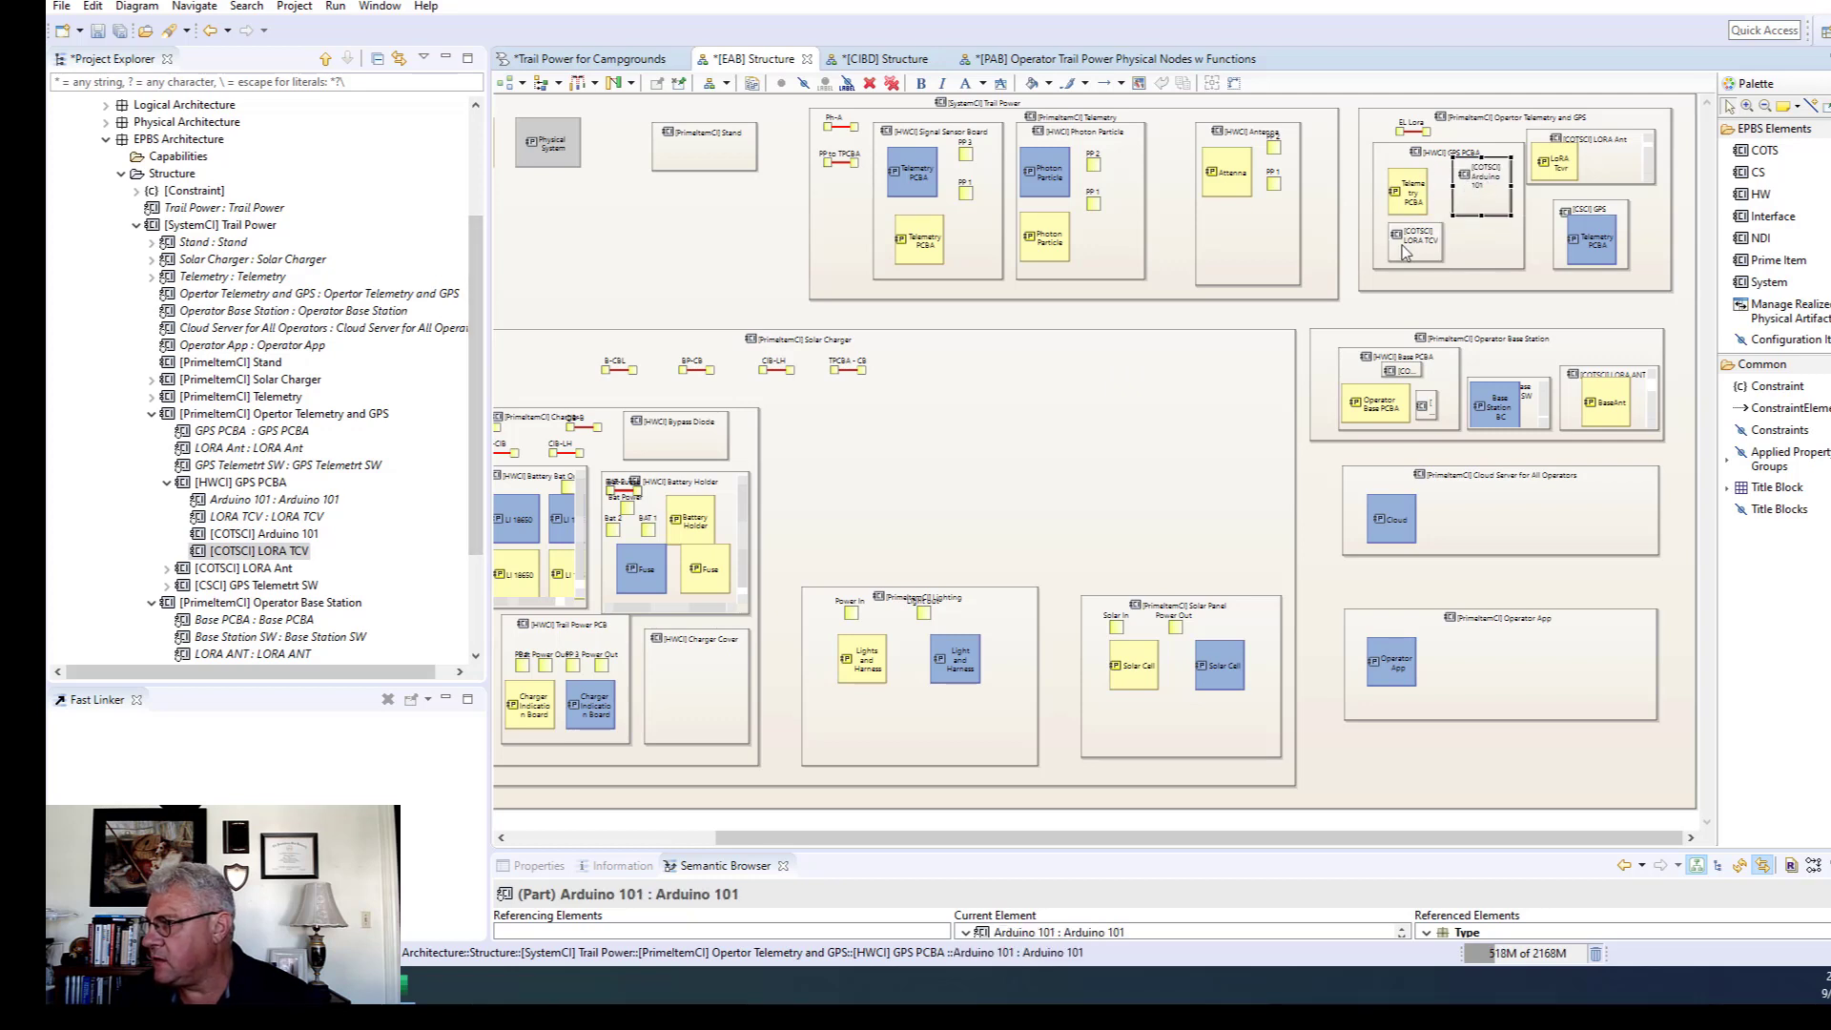
pyautogui.click(1430, 410)
pyautogui.moveTo(1436, 392); pyautogui.dragTo(1454, 382)
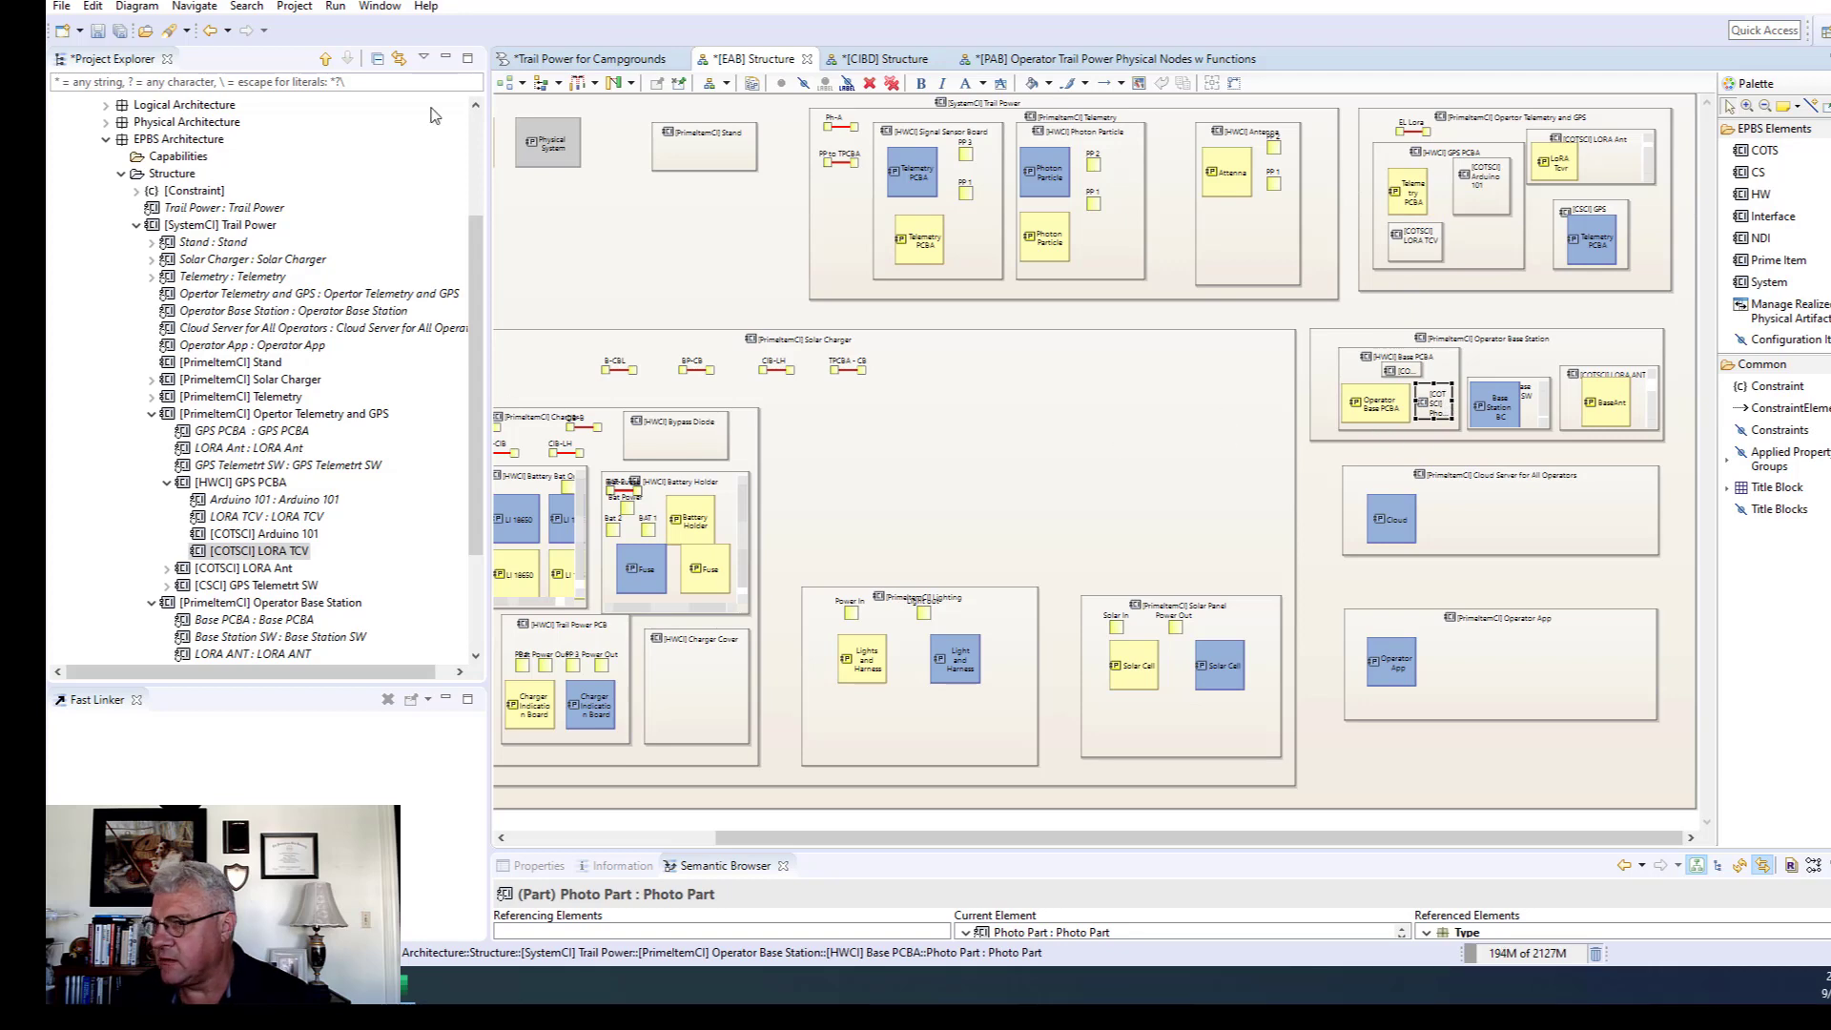
# In the CIBD Structure diagram, move the Photo Part and LROA items off the text note to below the Operator Base Station branch.
pyautogui.click(880, 61)
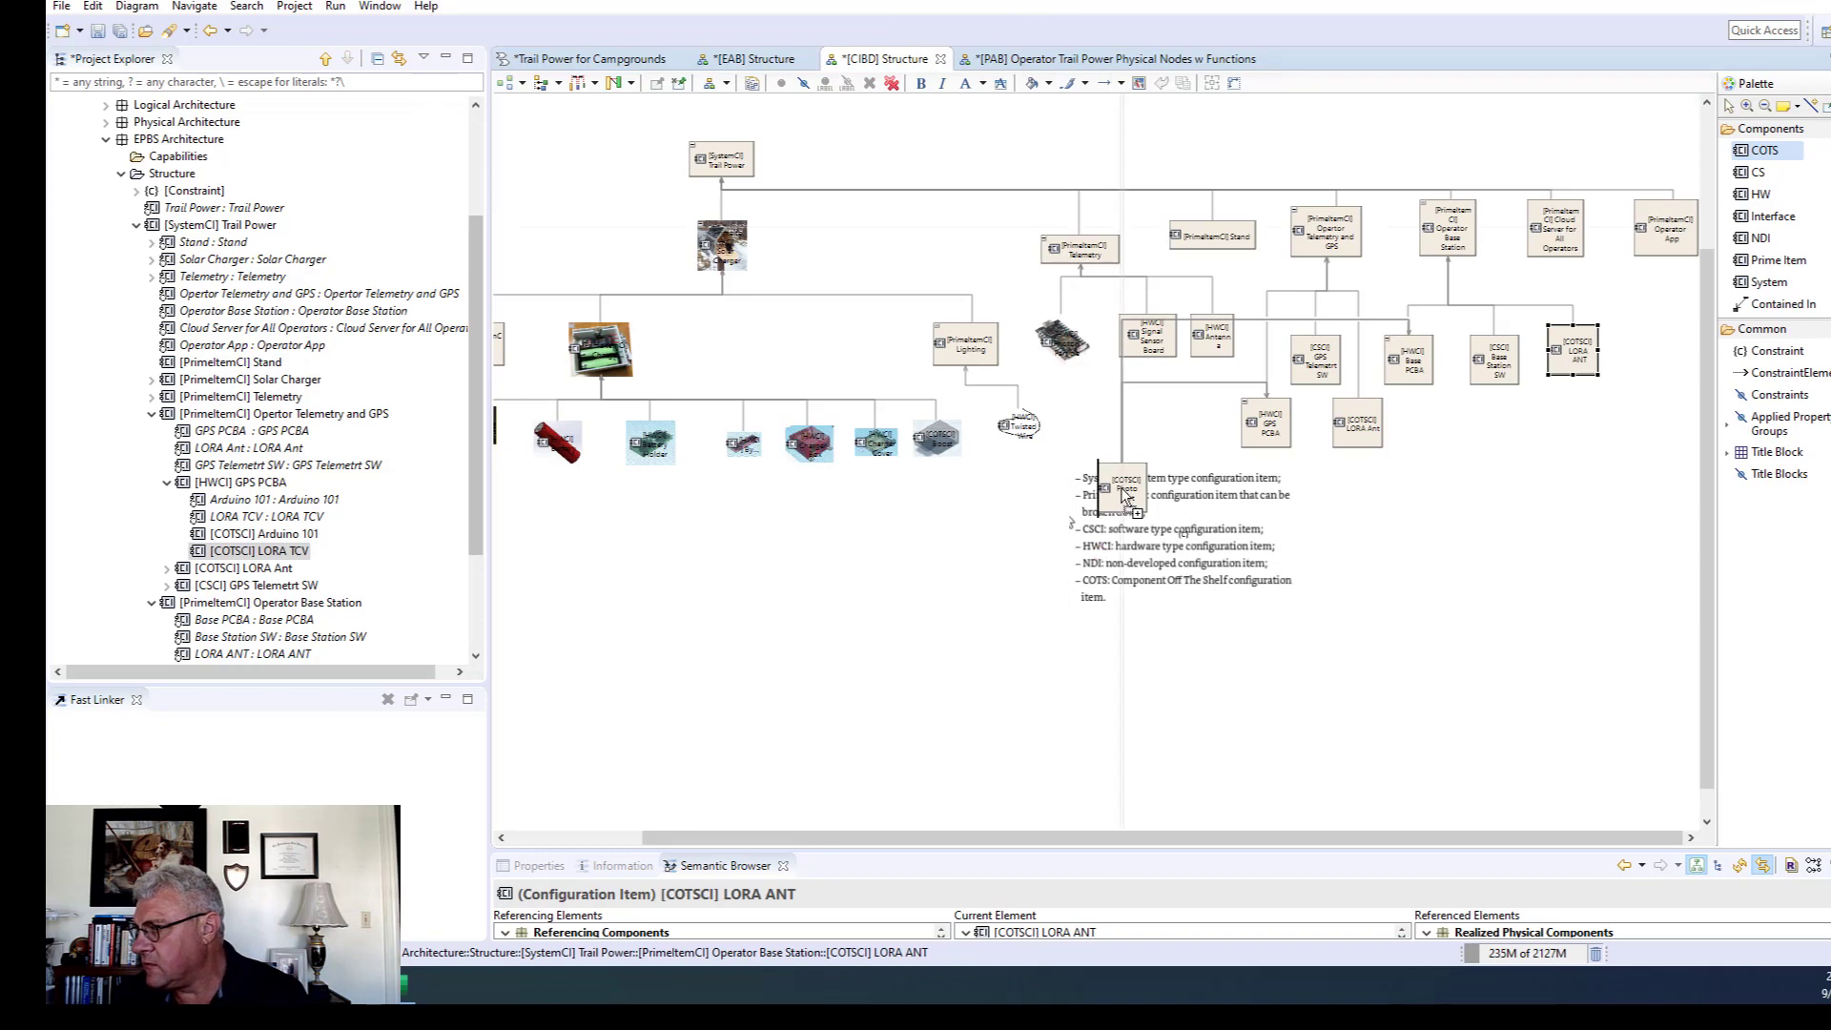
pyautogui.click(1566, 512)
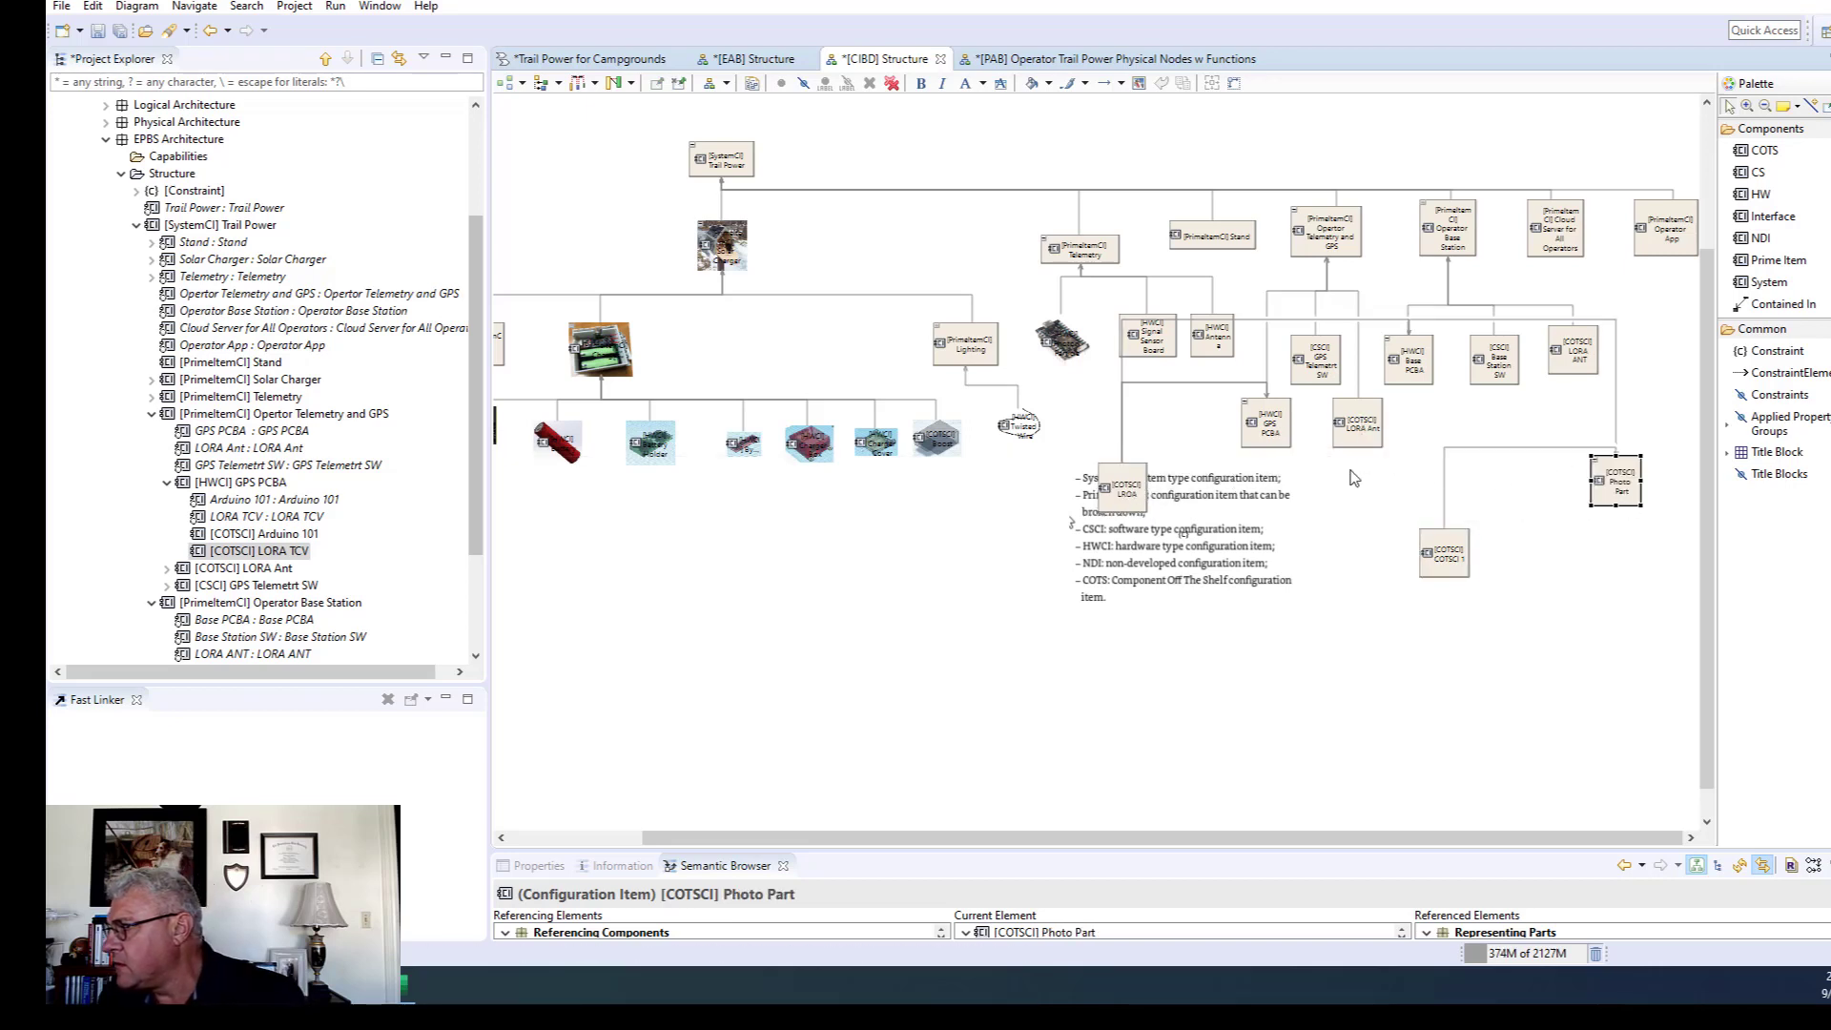
pyautogui.moveTo(1121, 497); pyautogui.dragTo(1559, 670)
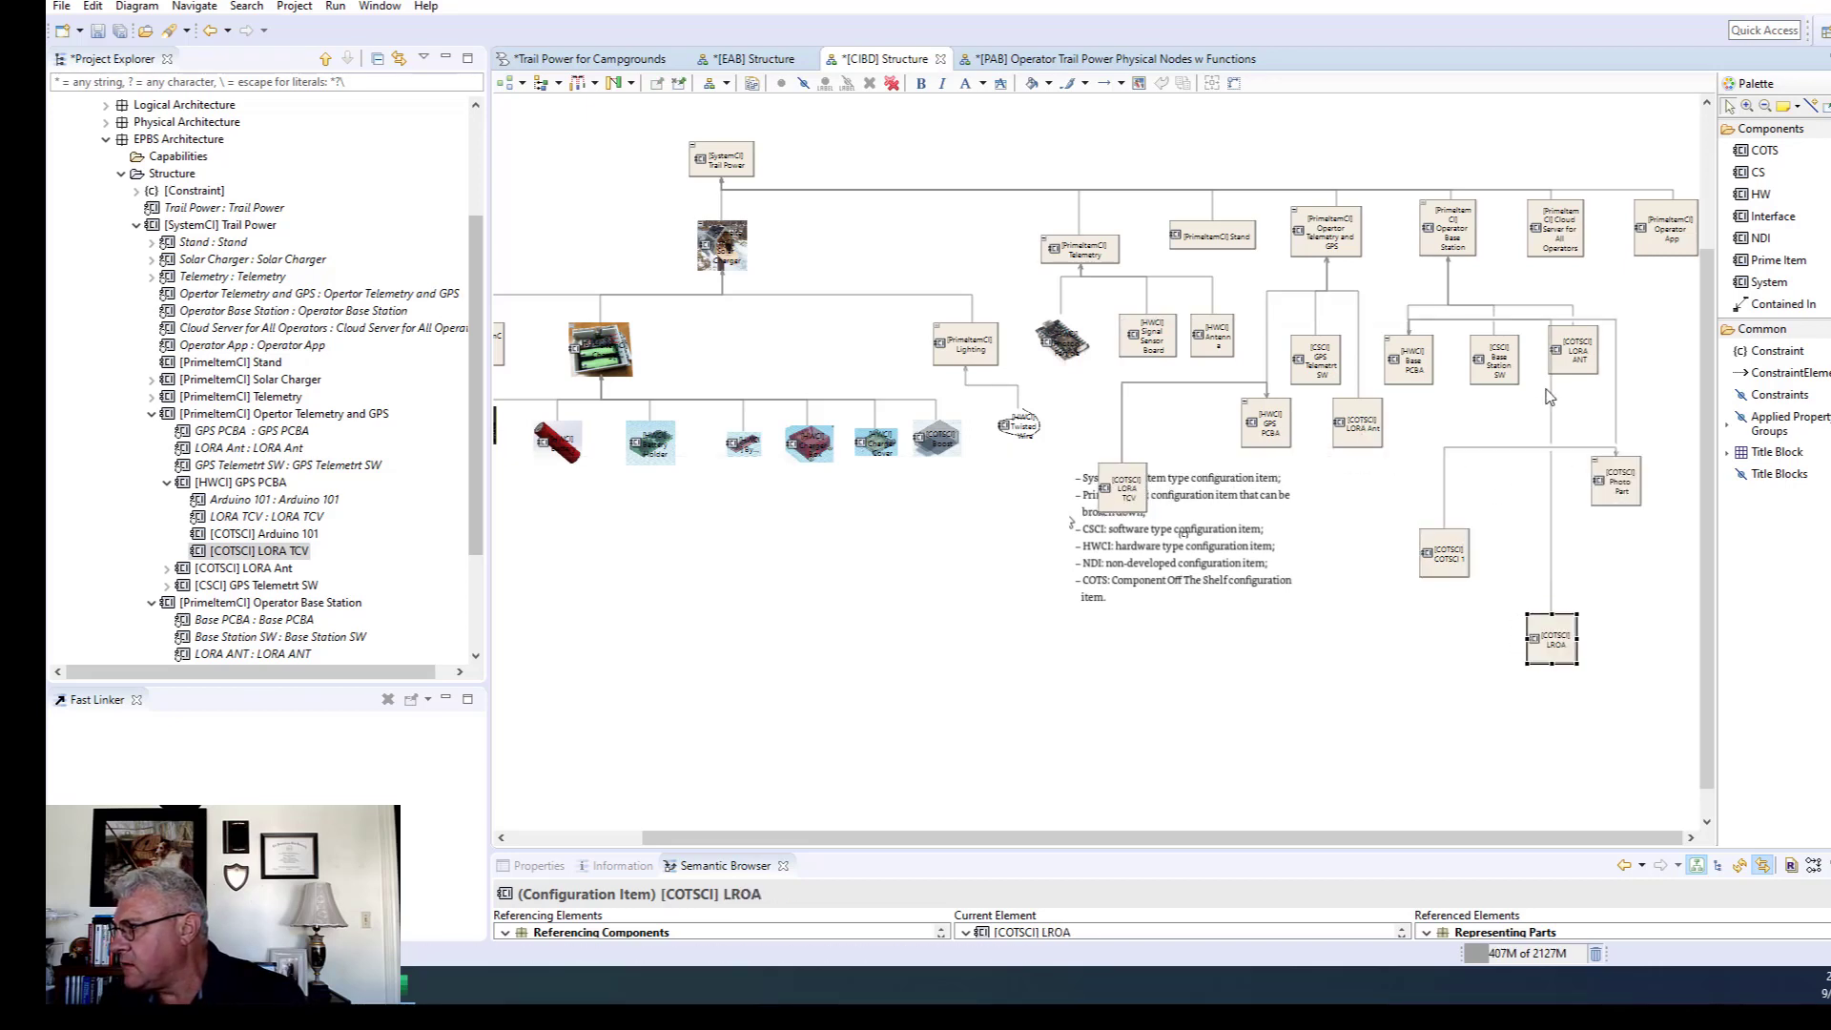
# Move the Photo Part item to just beneath Base PCBA and bring COTSCI 1 closer underneath it.
pyautogui.click(1620, 450)
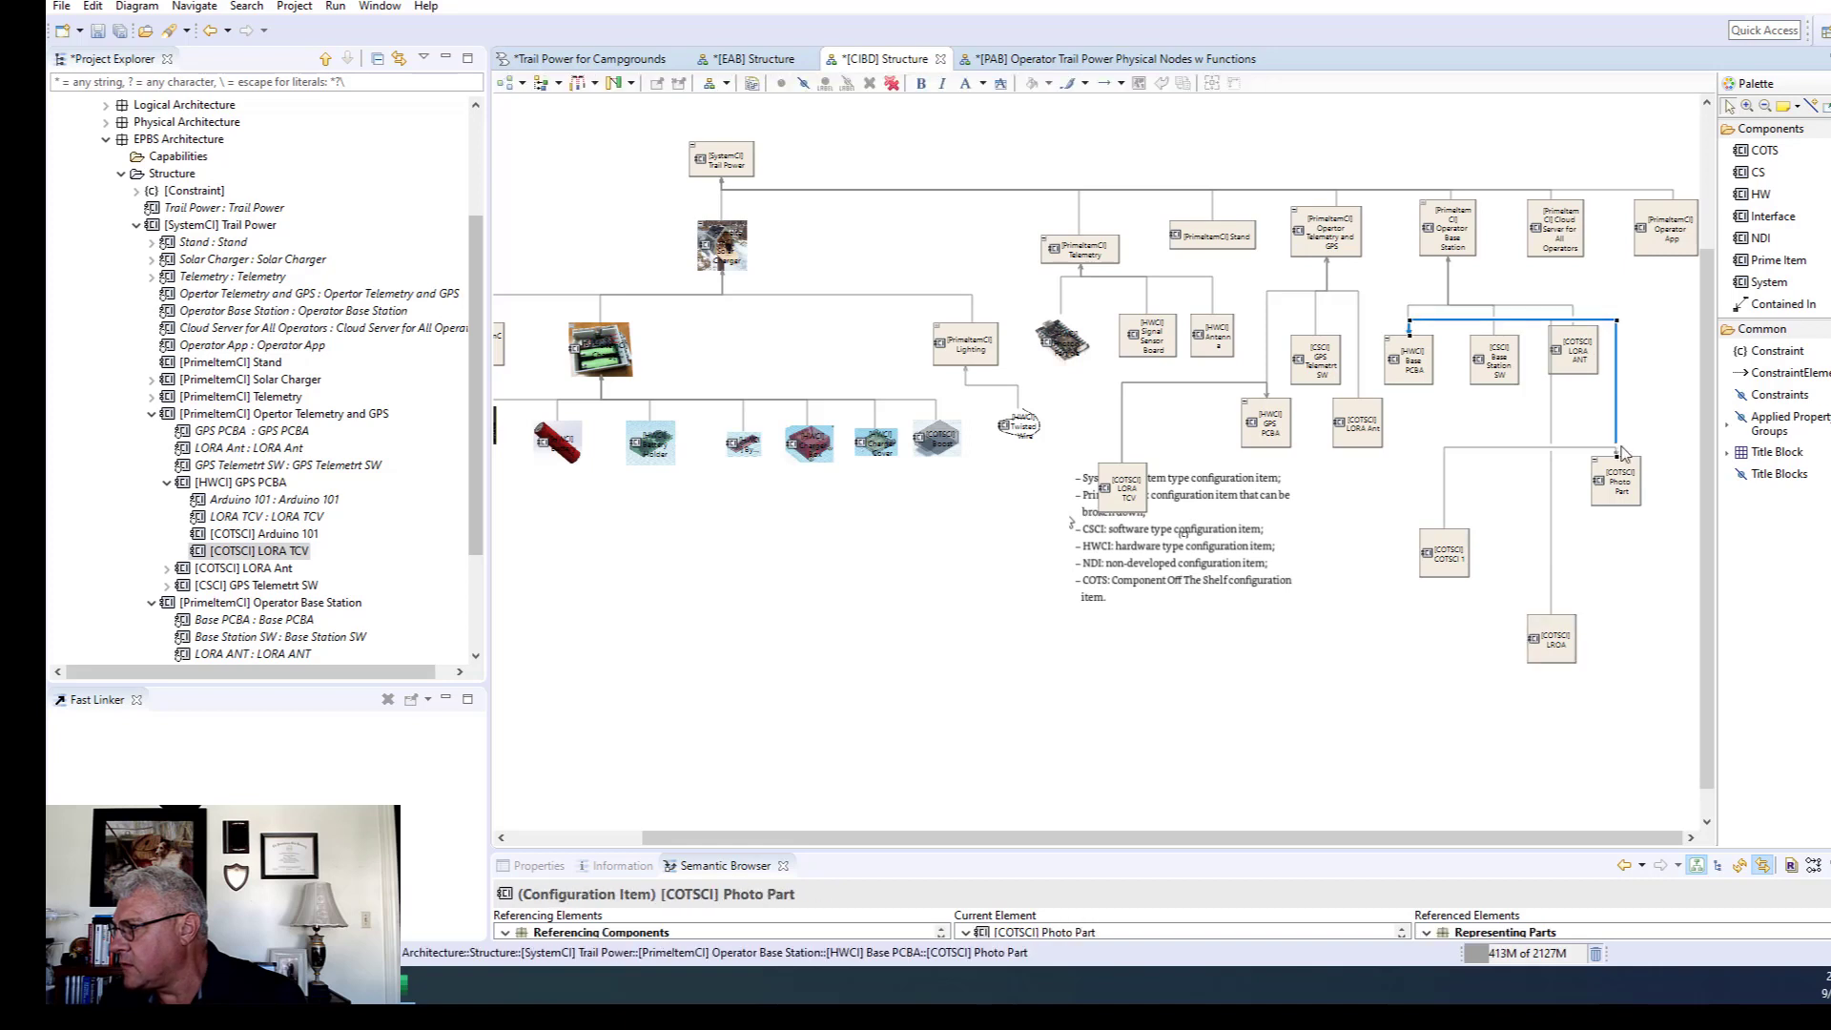
pyautogui.moveTo(1618, 479); pyautogui.dragTo(1425, 416)
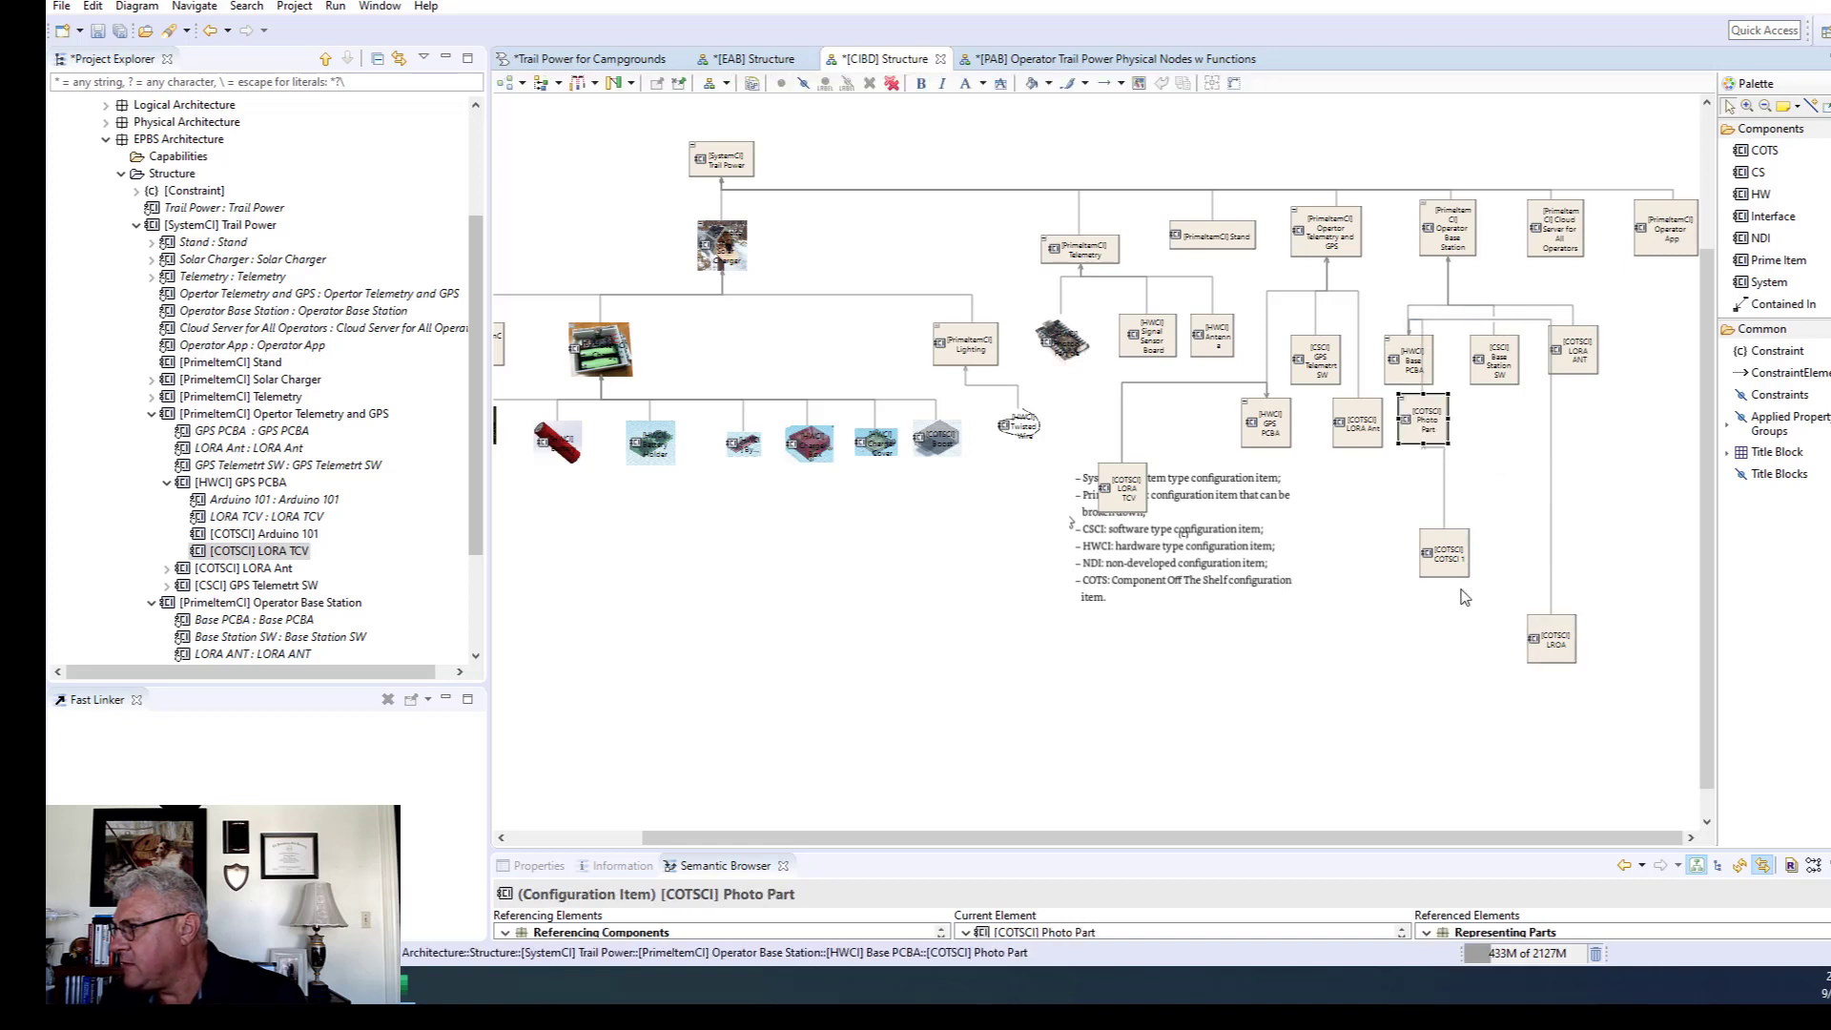
pyautogui.moveTo(1444, 555)
pyautogui.mouseDown()
pyautogui.moveTo(1494, 429)
pyautogui.moveTo(1421, 544)
pyautogui.mouseUp()
pyautogui.click(1426, 434)
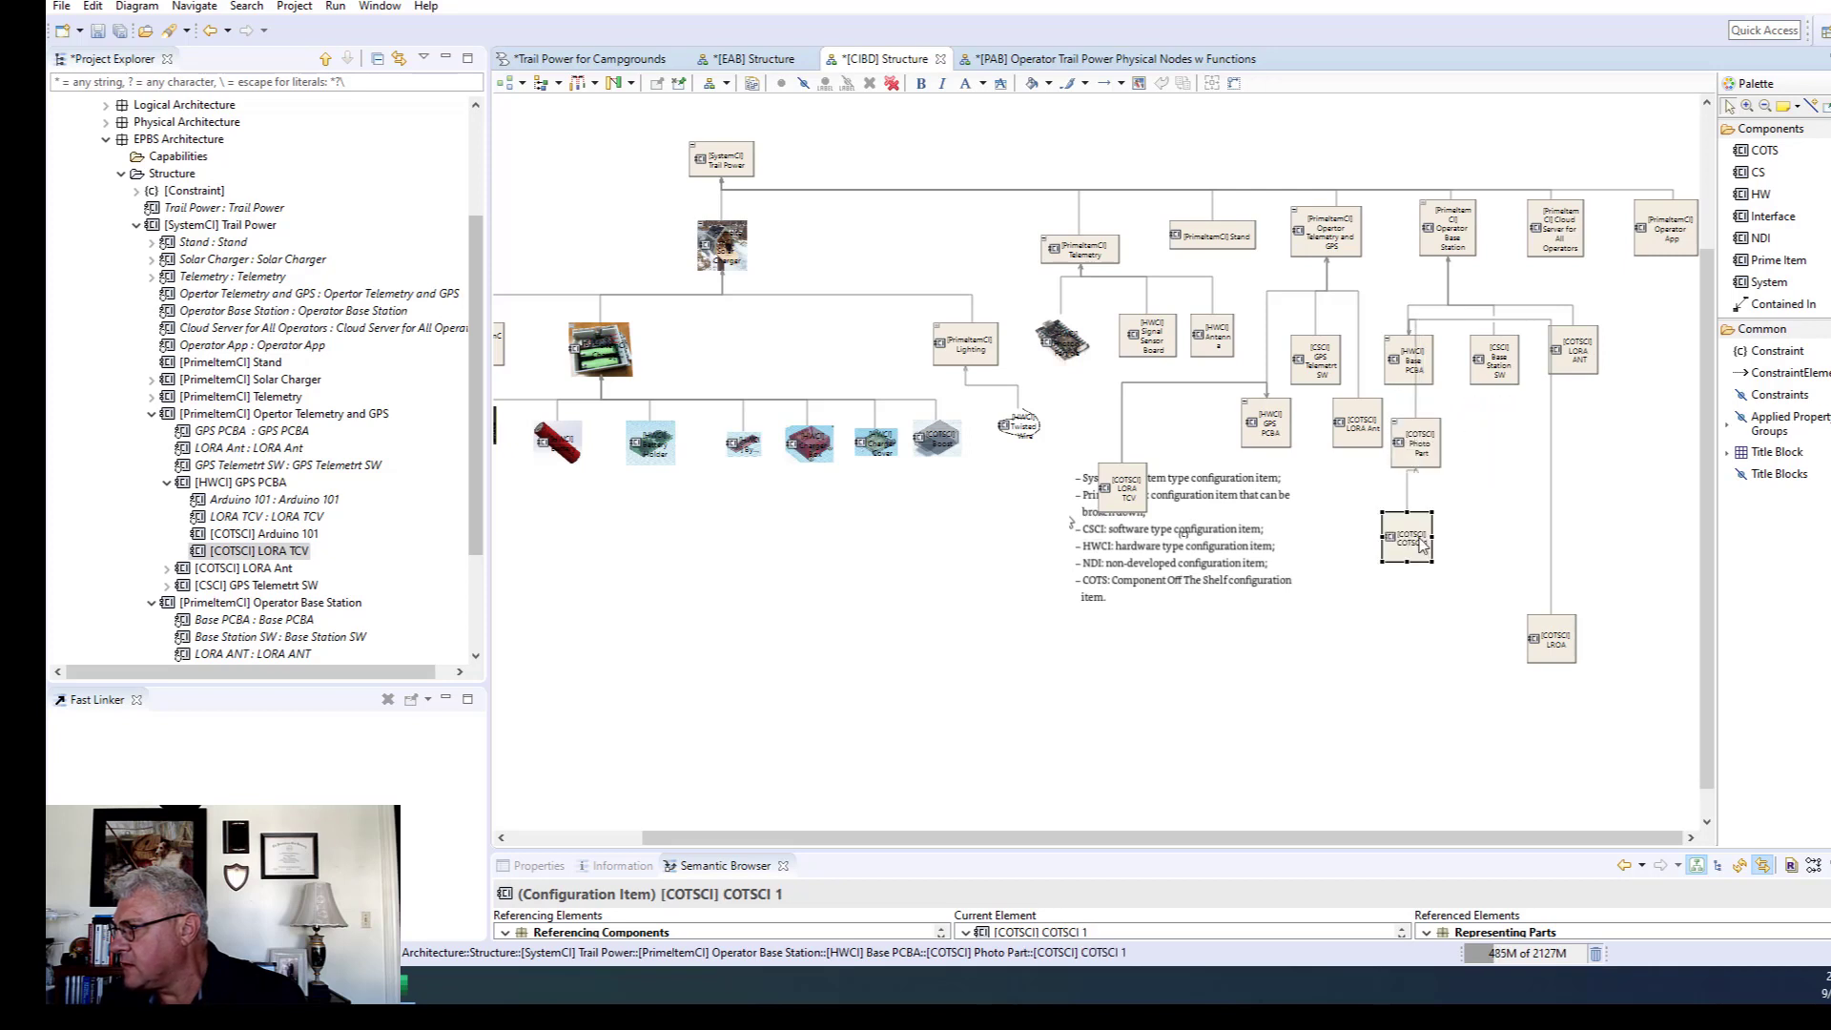
# Place the LROA item beside Photo Part, reroute its link below Base PCBA, and nudge COTSCI 1 sideways.
pyautogui.click(1480, 505)
pyautogui.moveTo(1552, 641); pyautogui.dragTo(1495, 537)
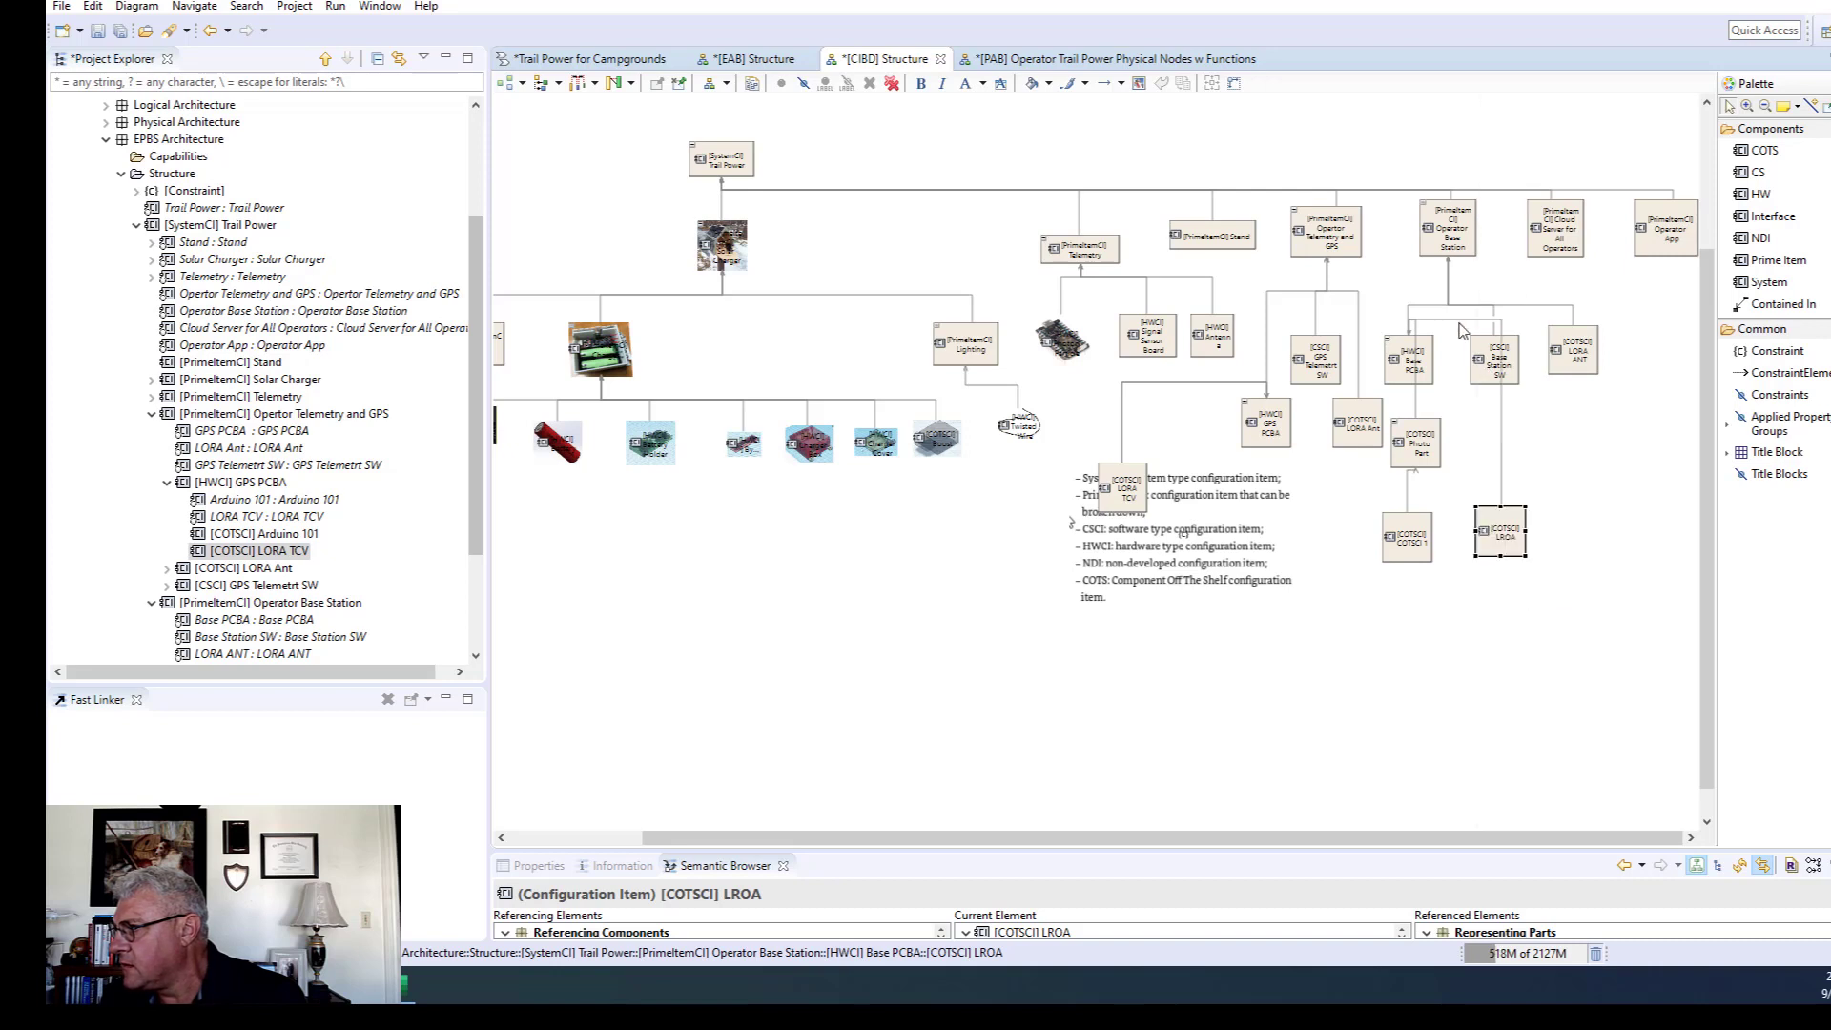
pyautogui.moveTo(1460, 320); pyautogui.dragTo(1468, 407)
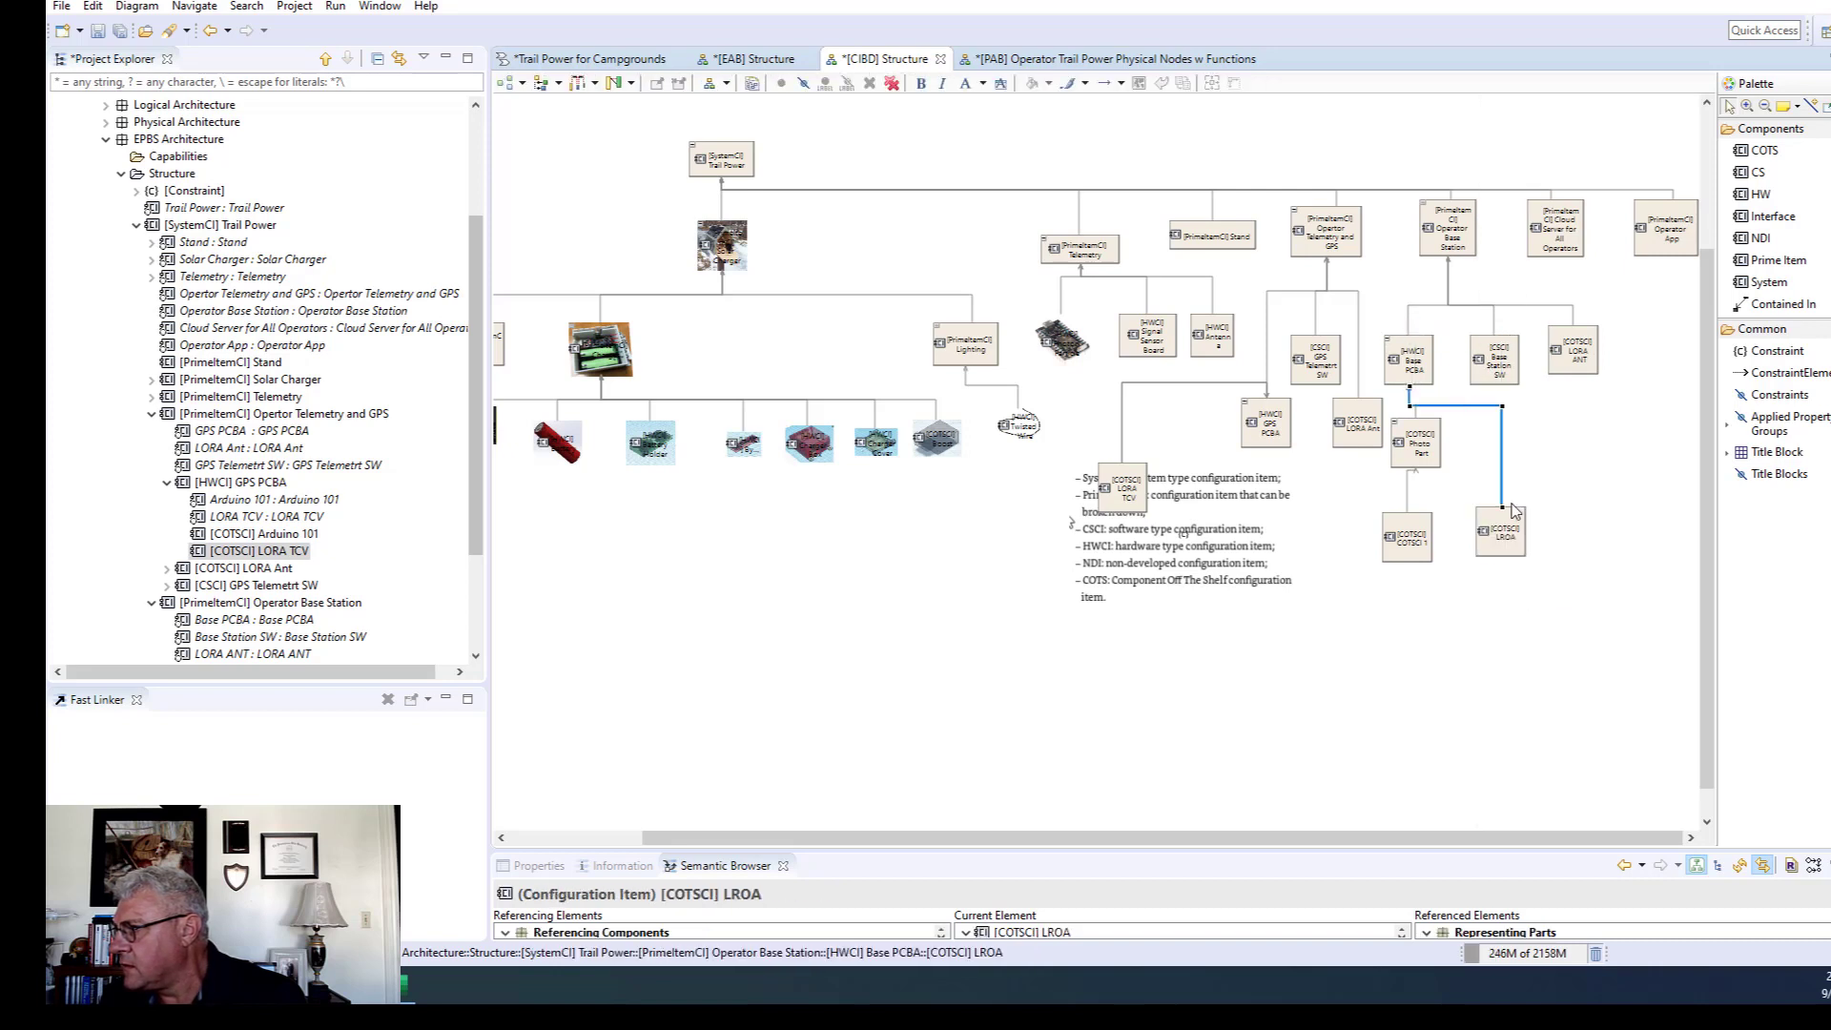
pyautogui.moveTo(1514, 520); pyautogui.dragTo(1510, 431)
pyautogui.moveTo(1420, 540); pyautogui.dragTo(1451, 554)
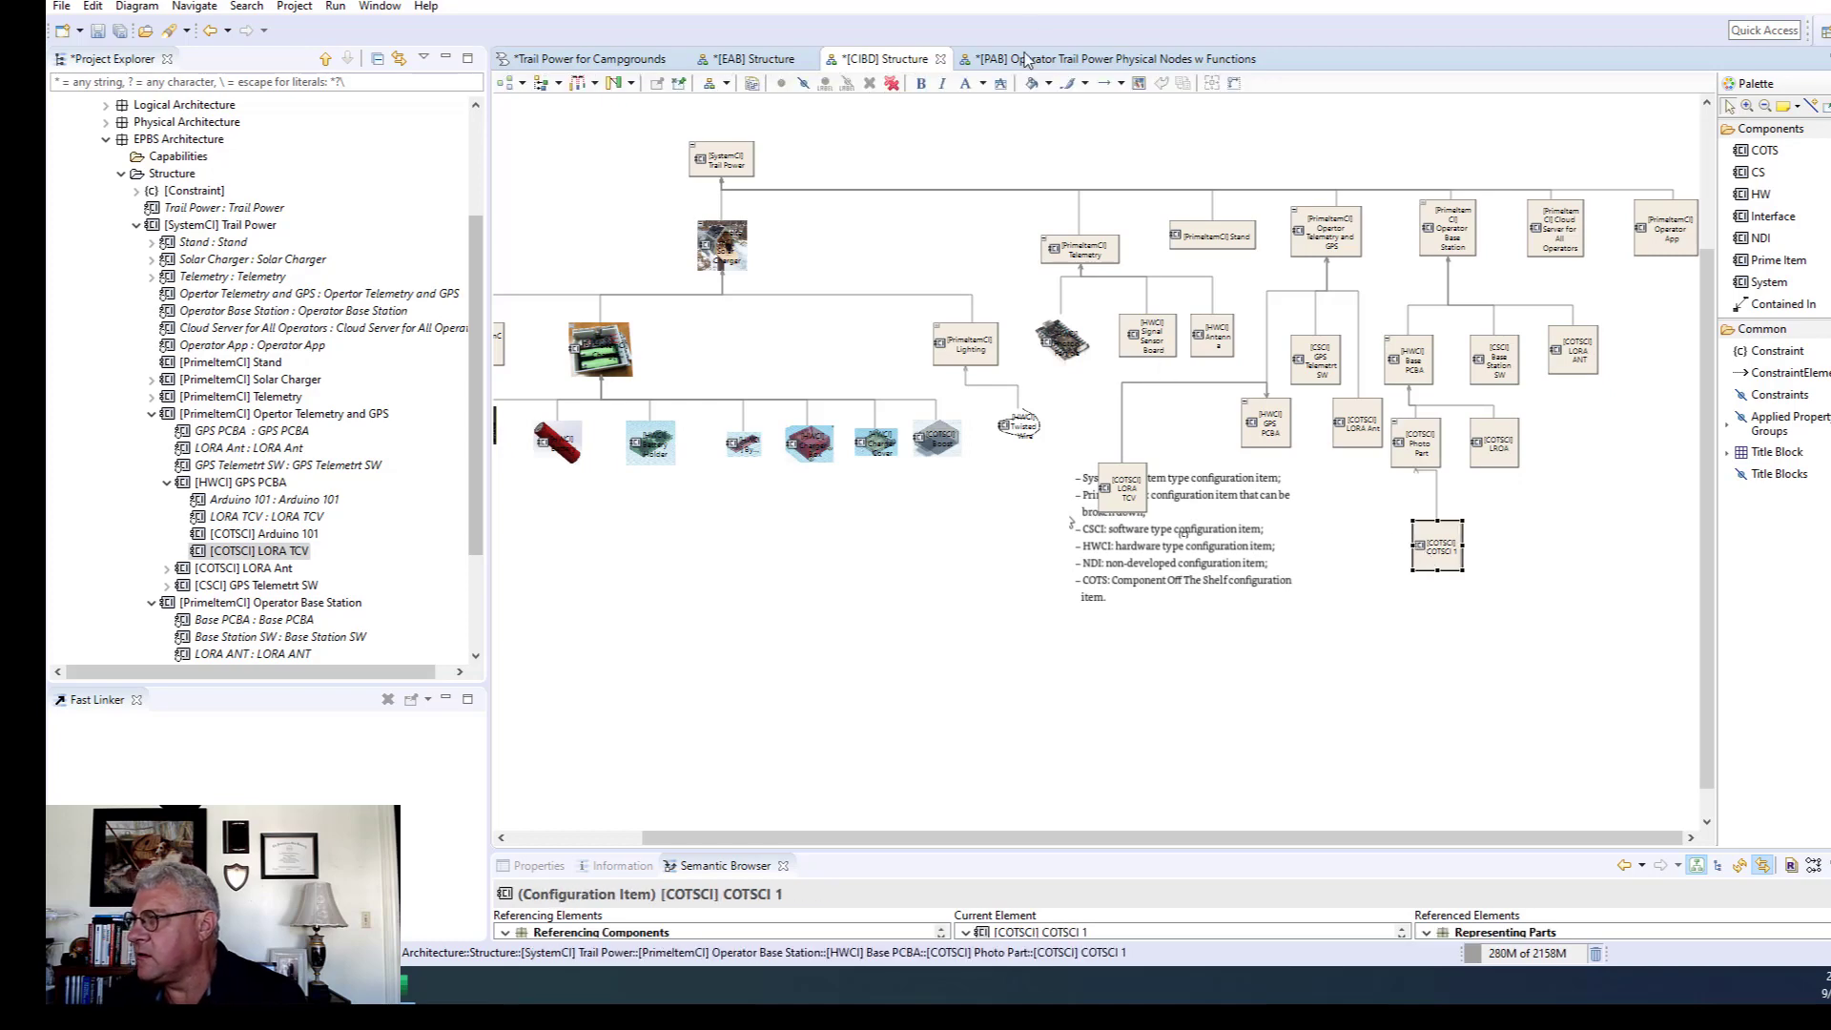
# Check the Base PCBA contents in the EAB Structure and PAB Operator Trail Power diagrams, and return to the CIBD Structure diagram.
pyautogui.click(751, 58)
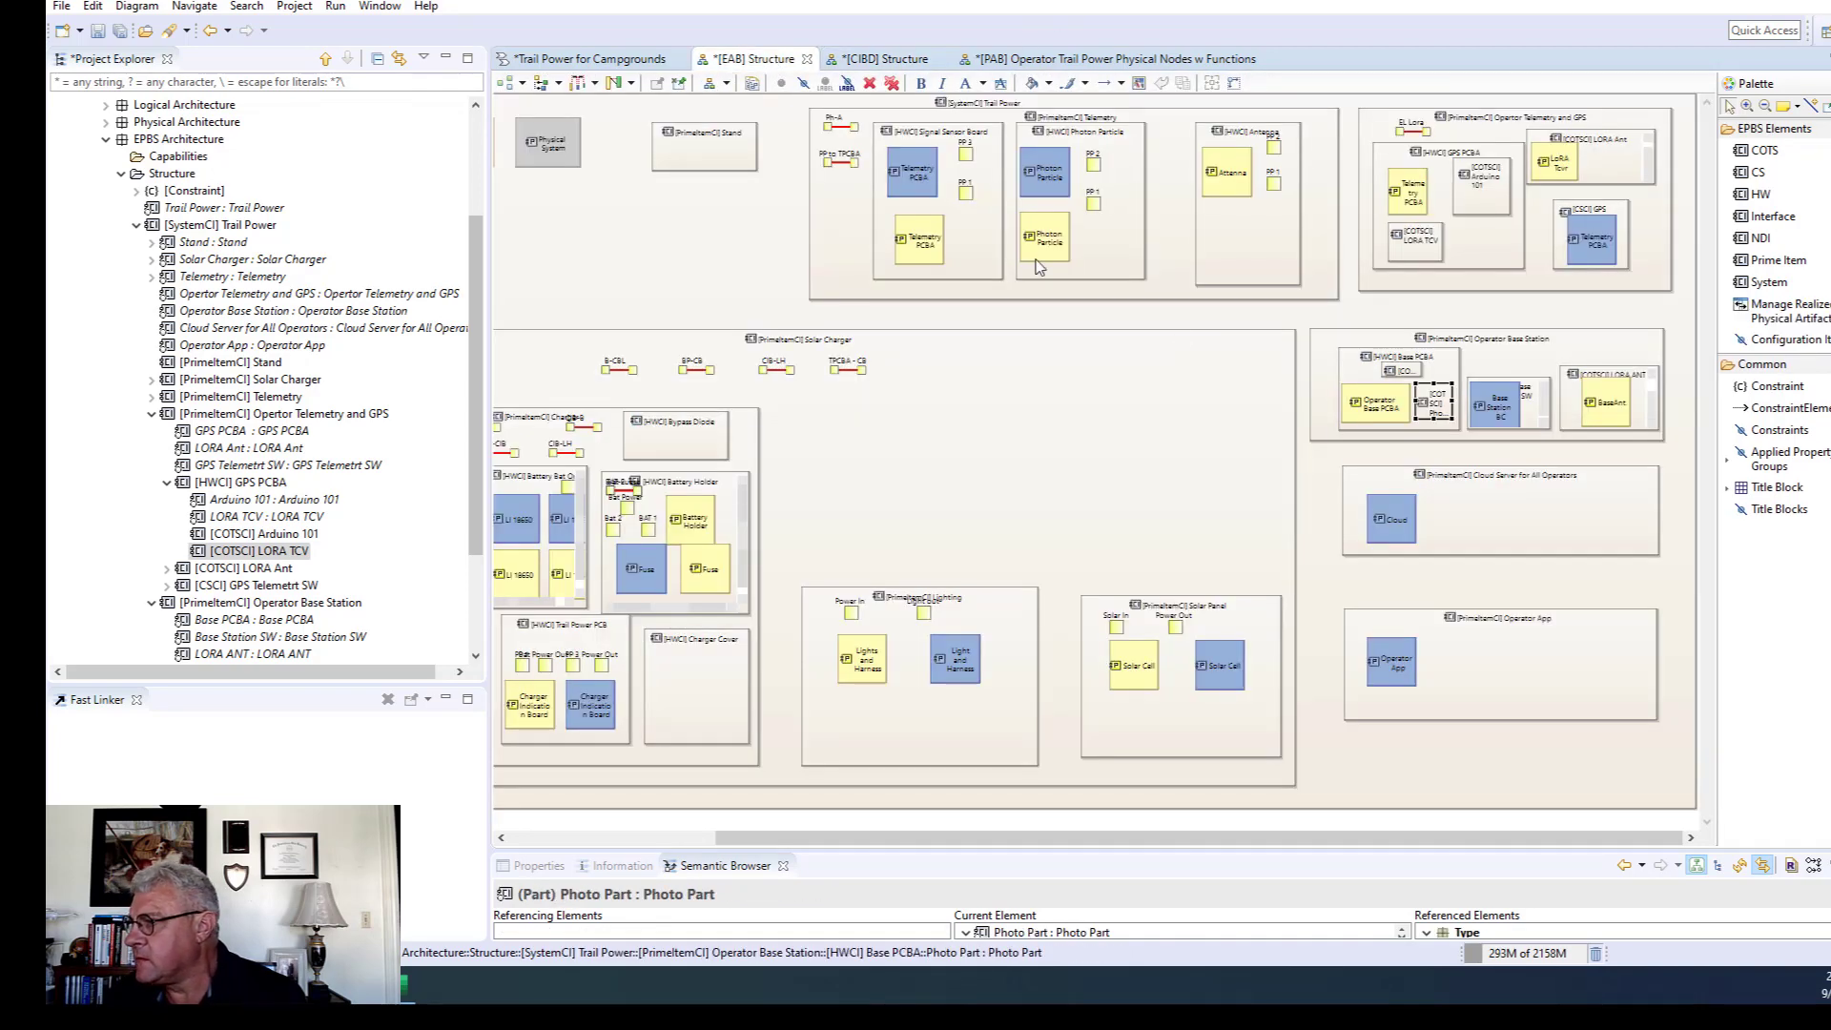
pyautogui.click(1196, 444)
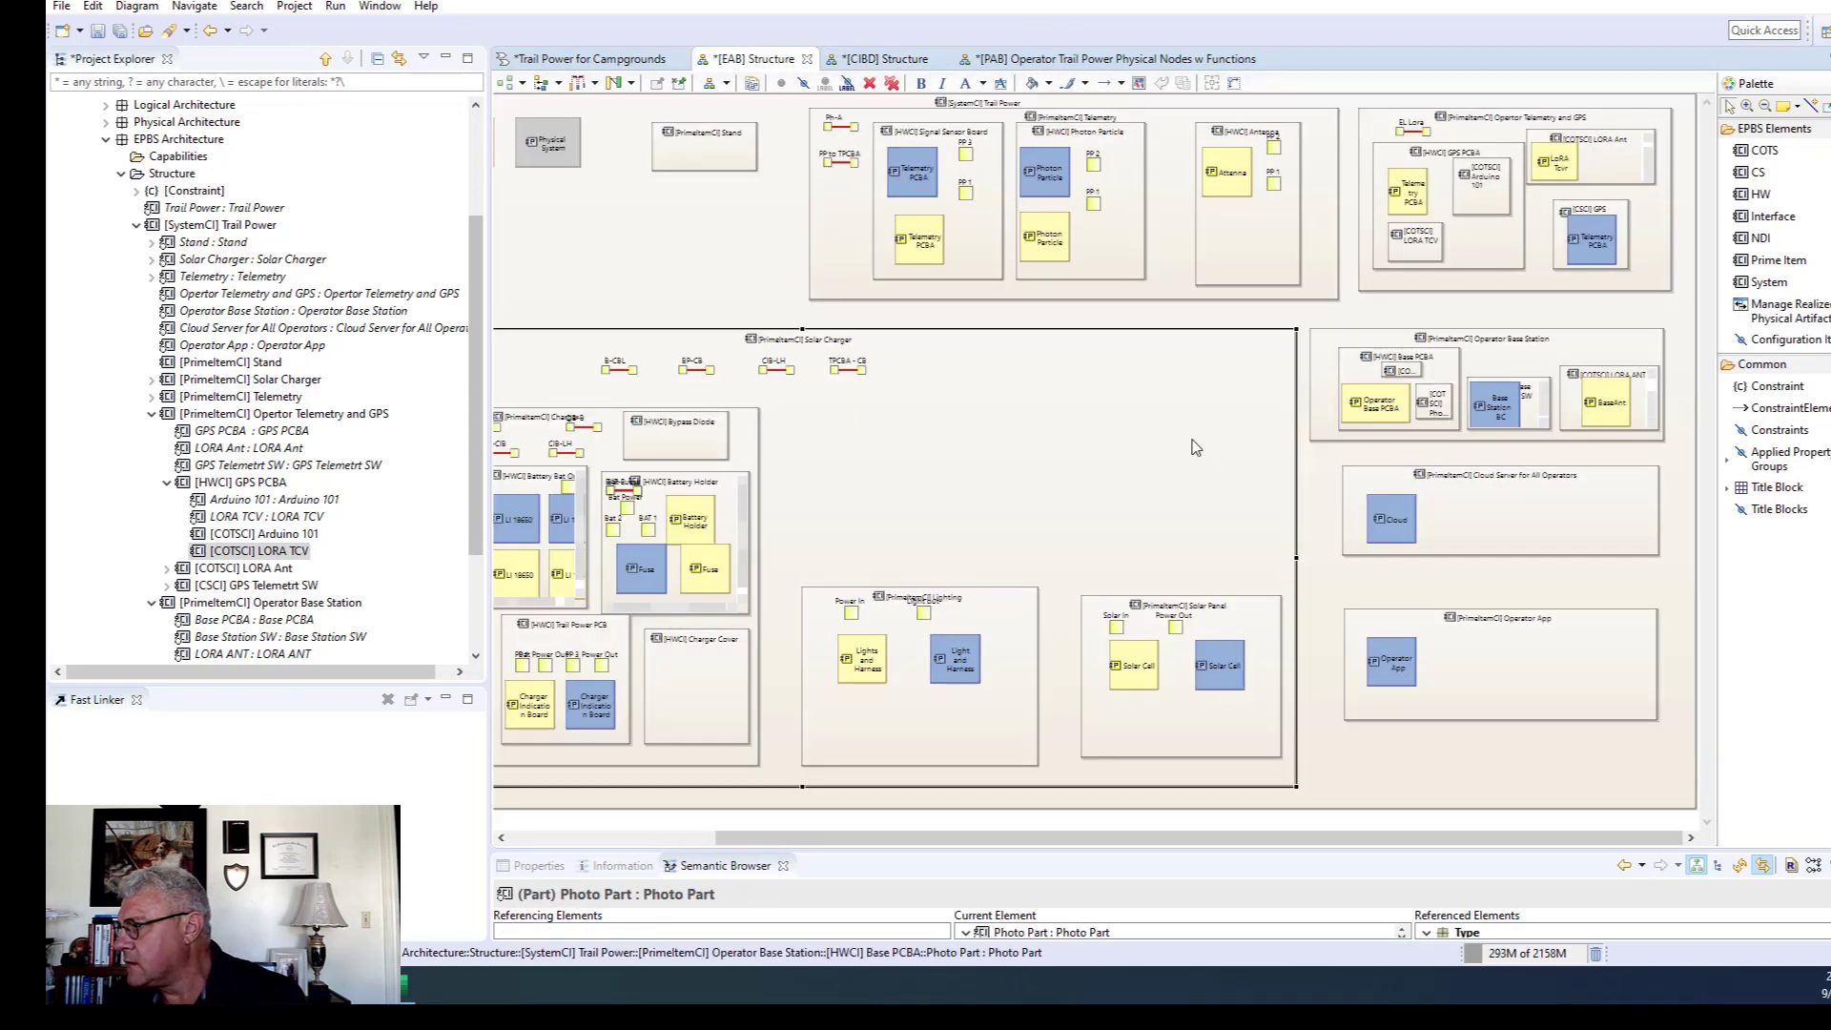
pyautogui.click(1392, 377)
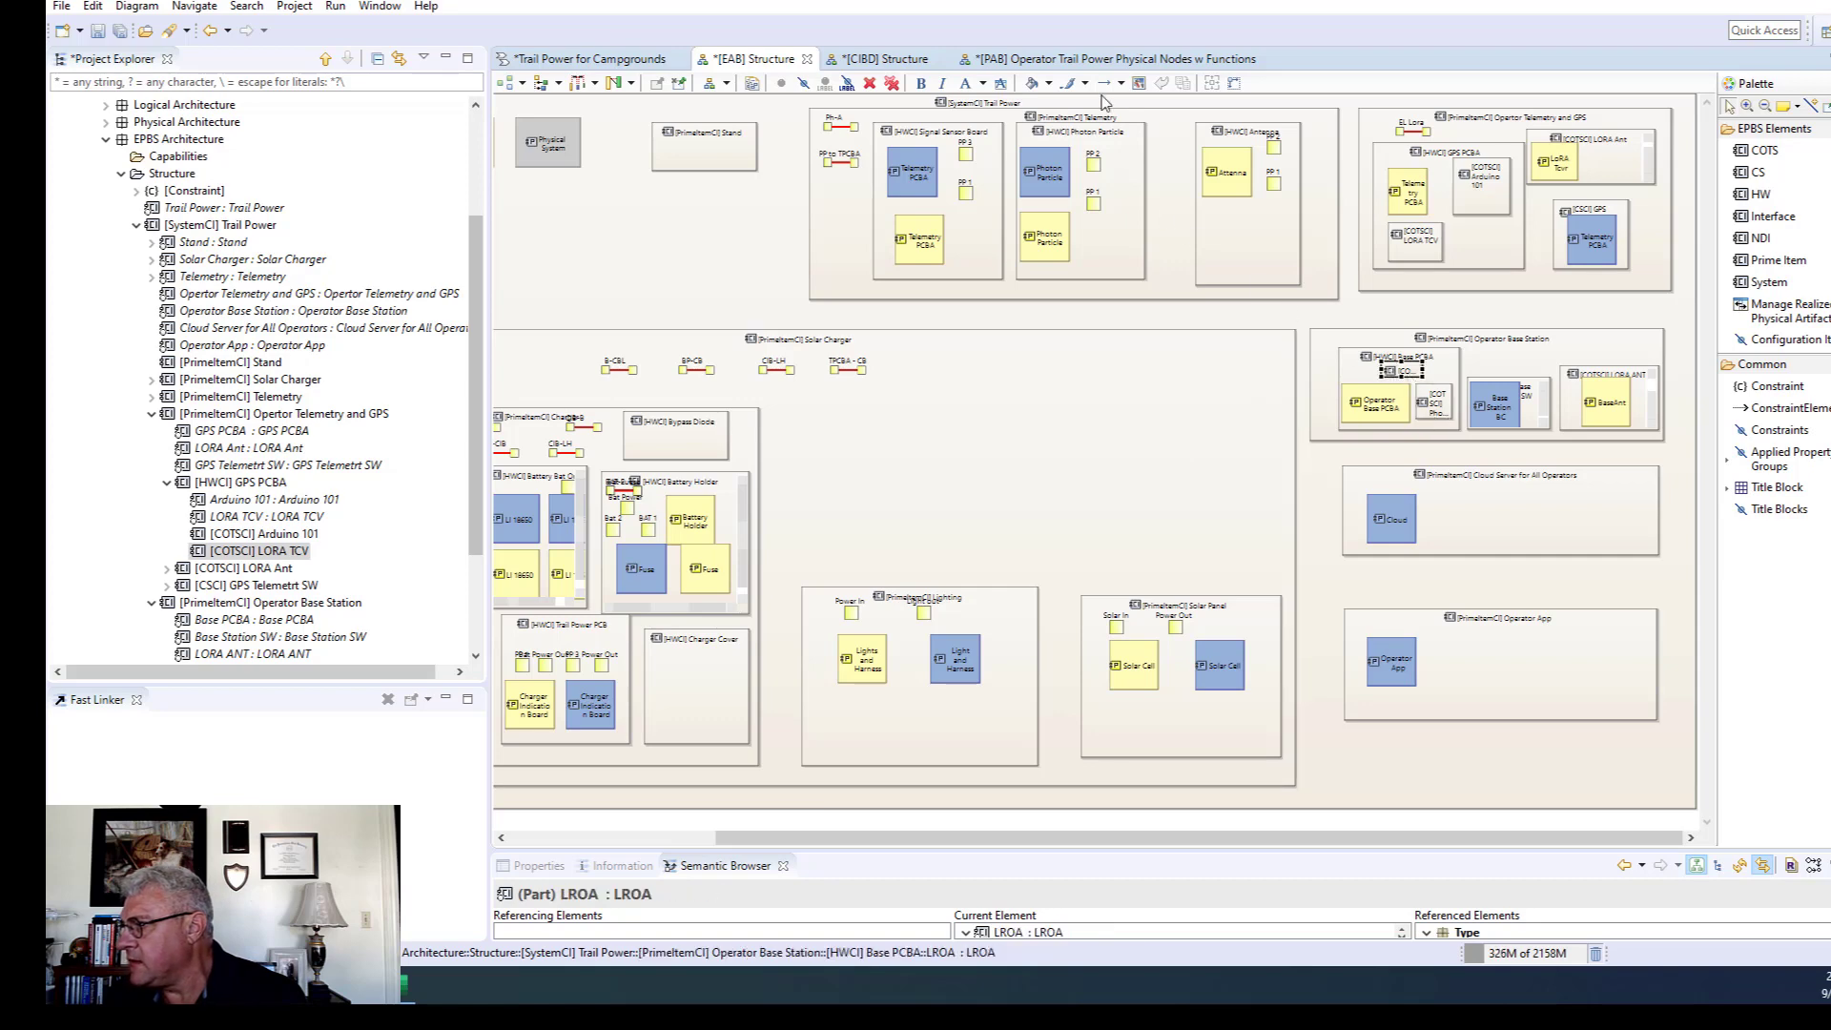
pyautogui.click(1106, 59)
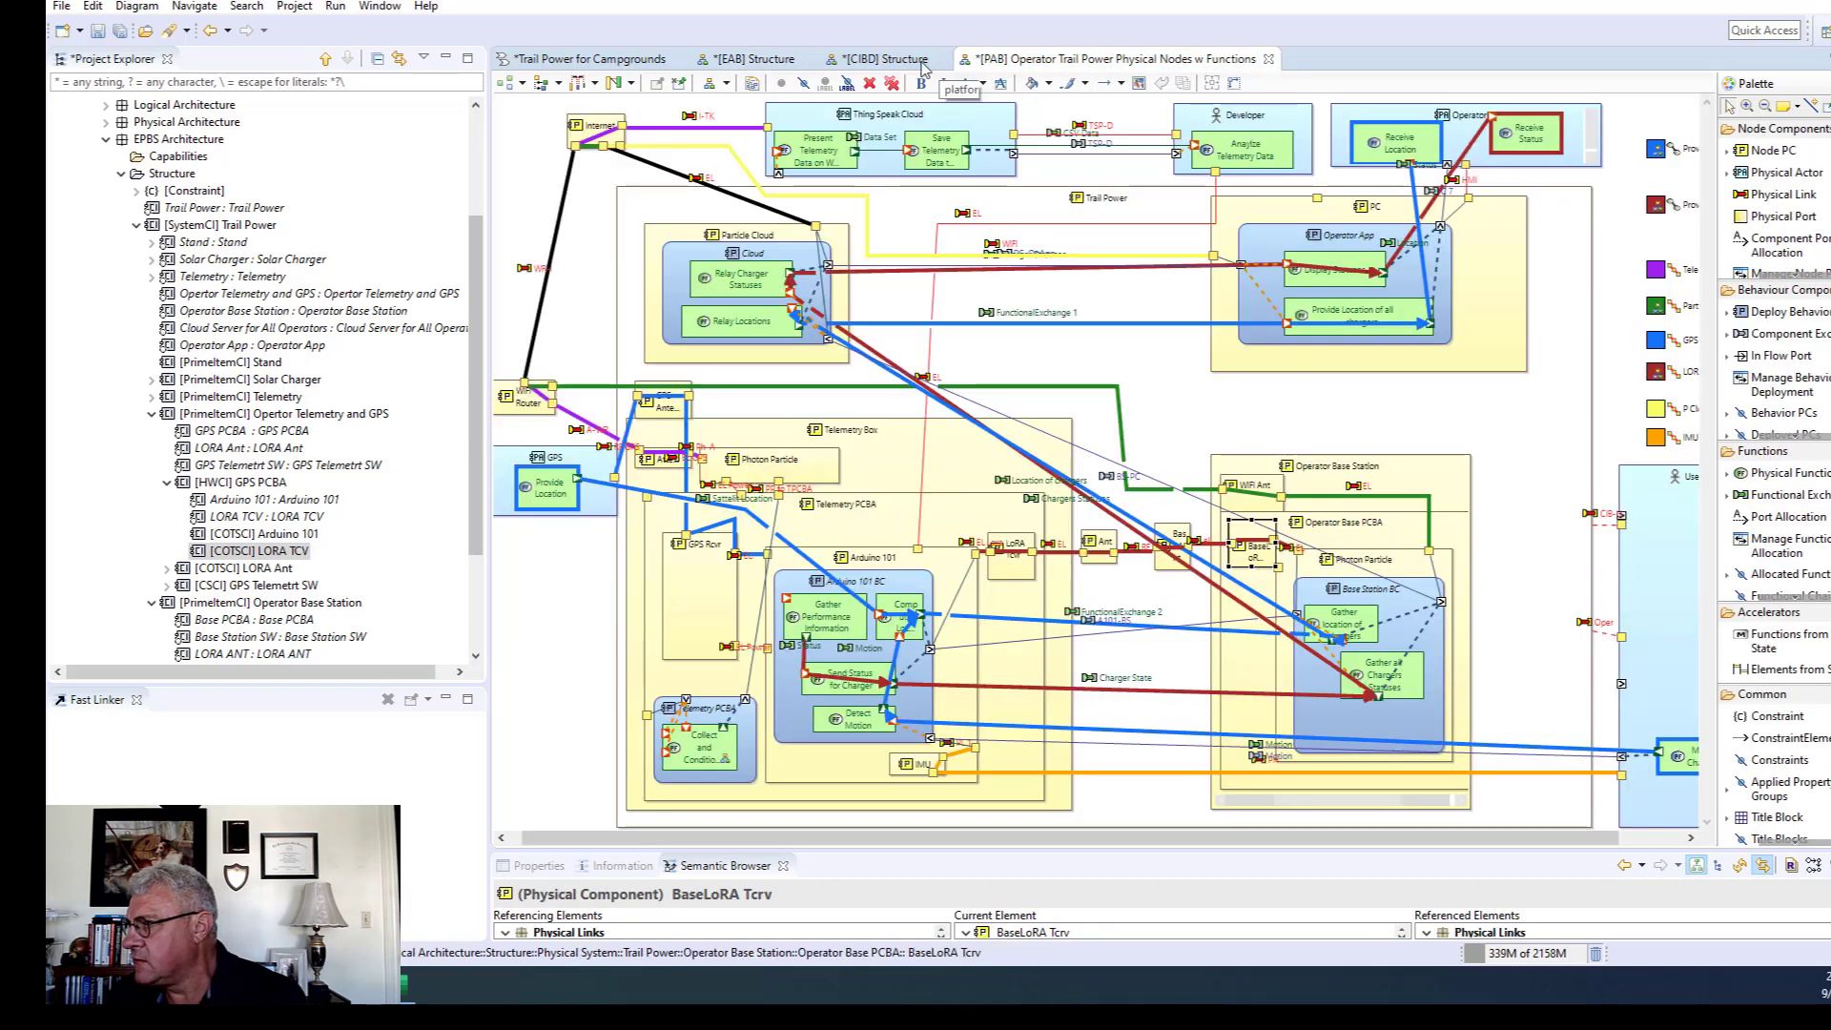
pyautogui.click(891, 59)
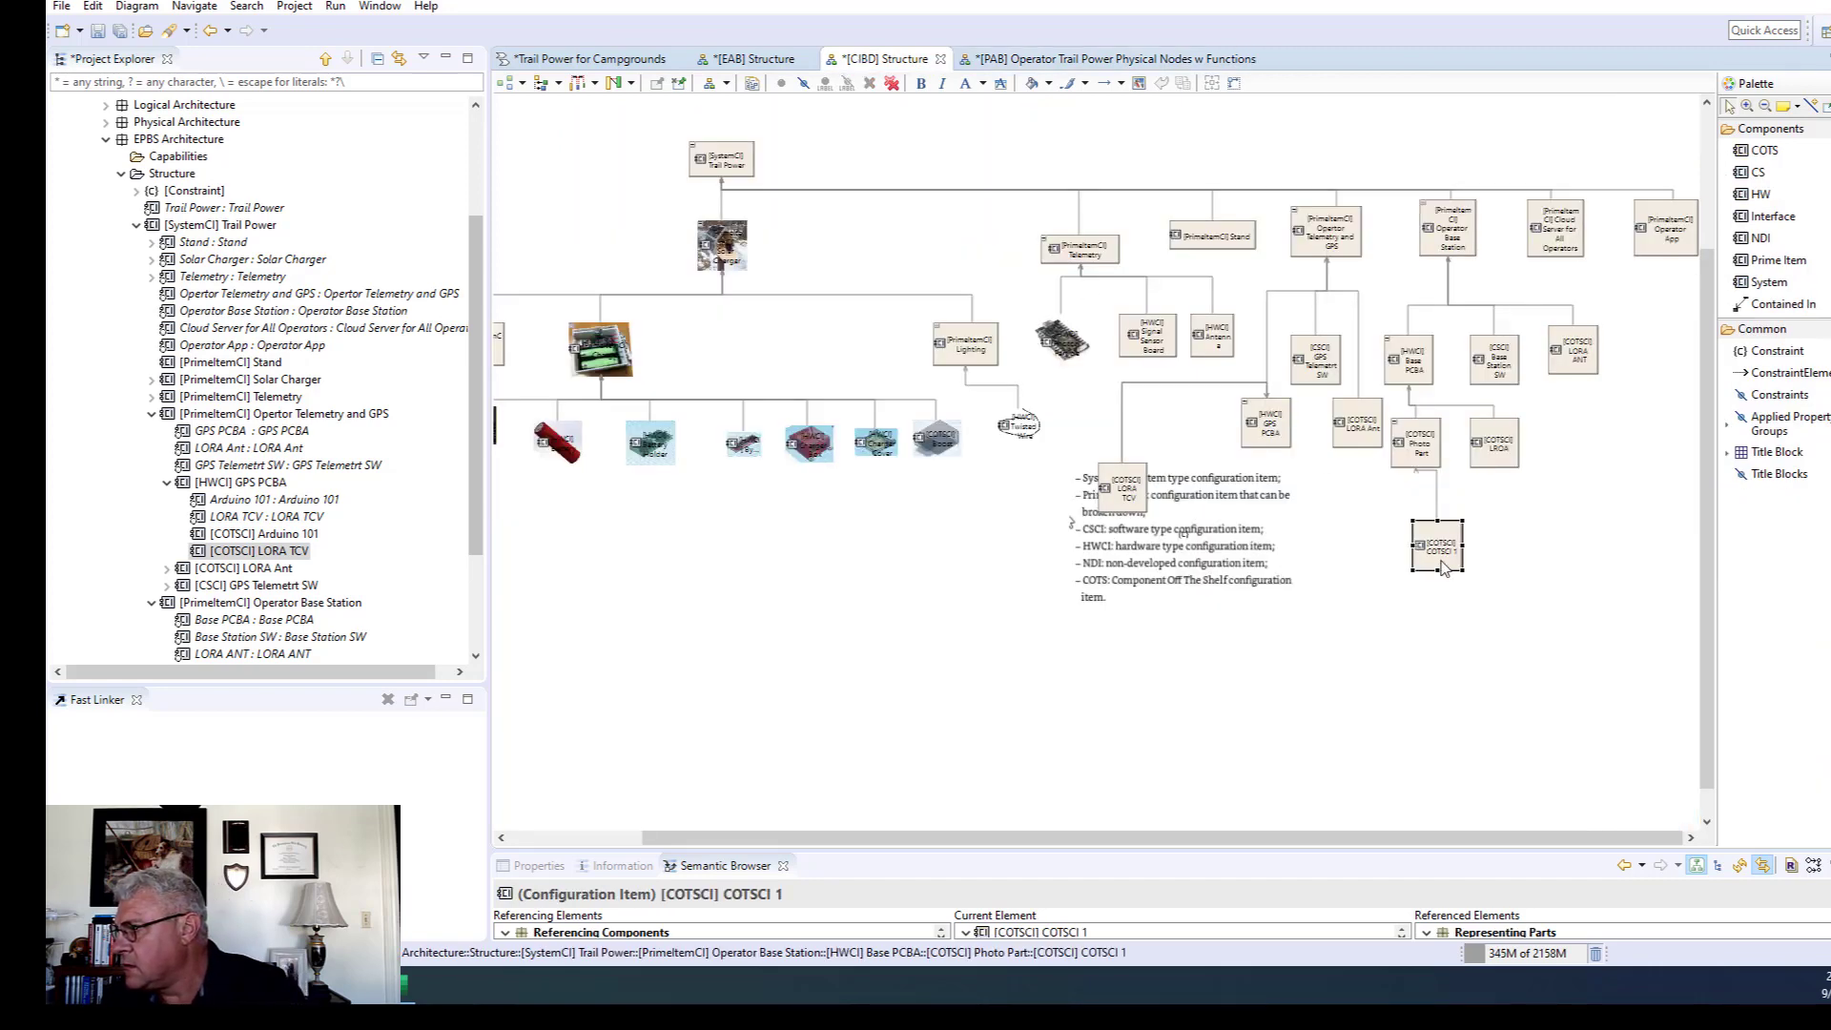
# Align the LORA ANT item with Base Station SW and delete the COTSCI 1 item under Photo Part.
pyautogui.click(1531, 539)
pyautogui.click(1585, 363)
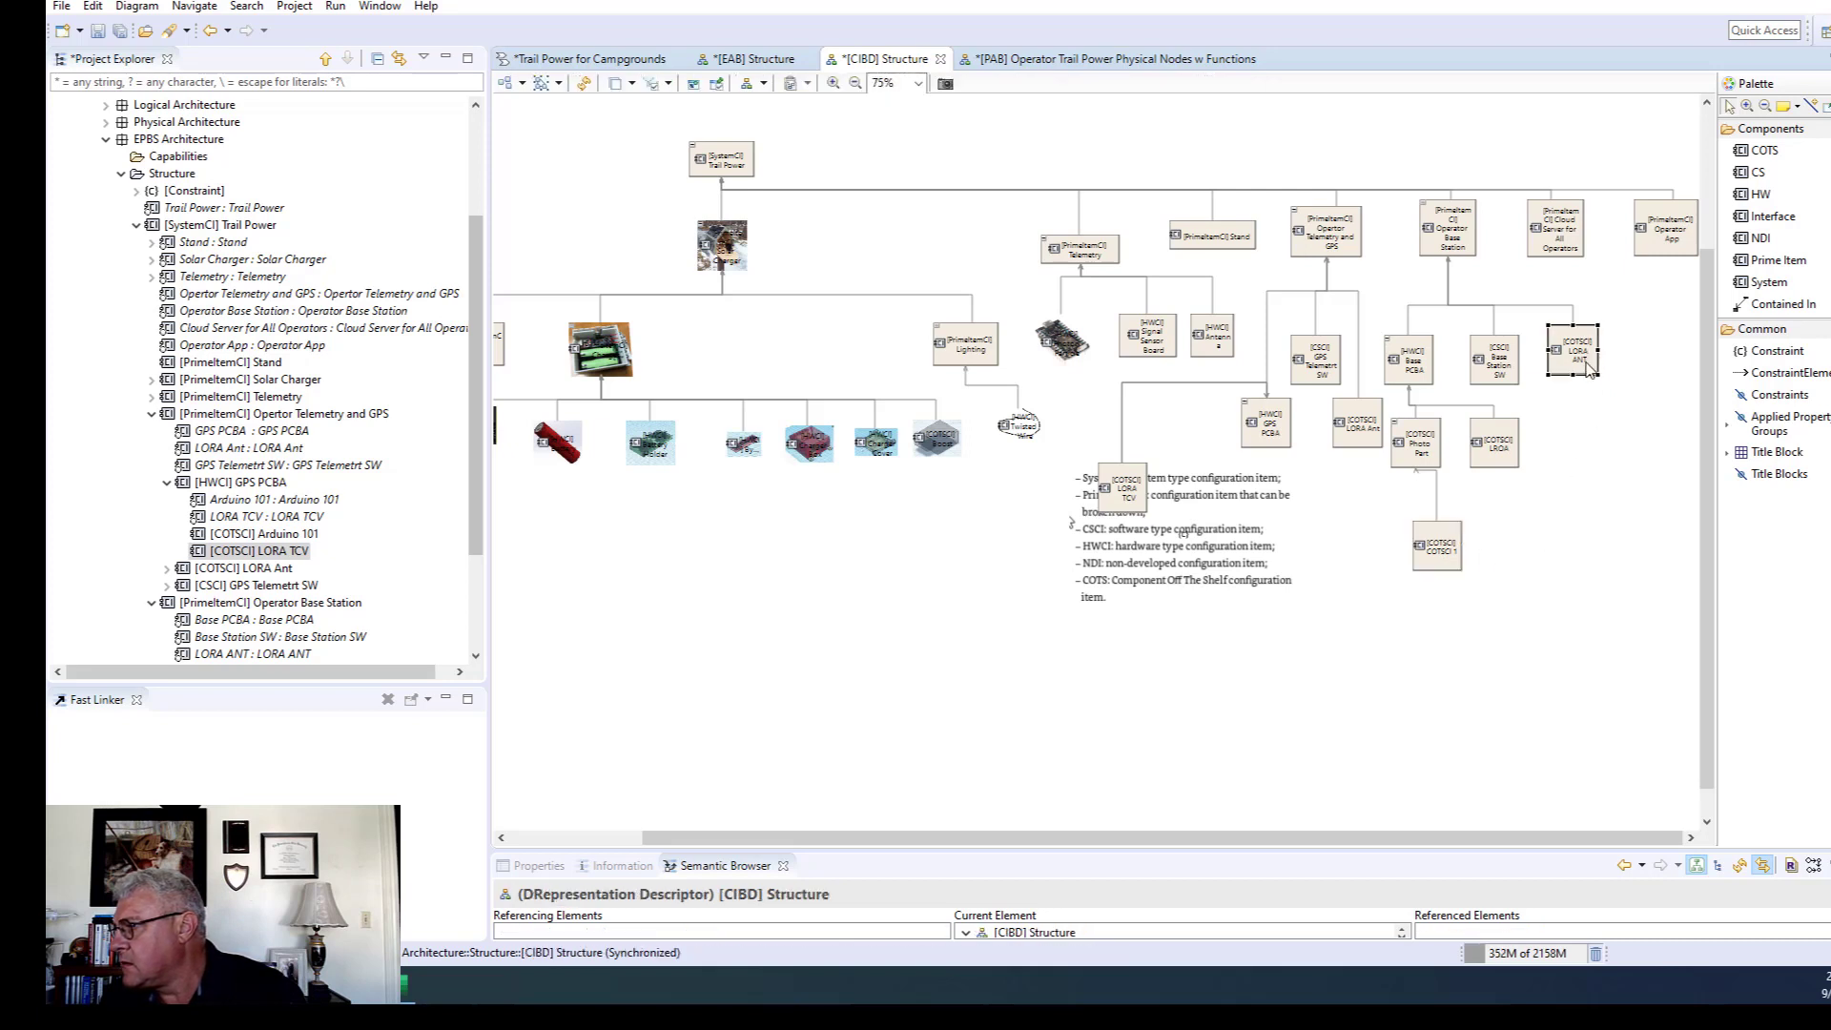
pyautogui.click(1612, 484)
pyautogui.click(1440, 558)
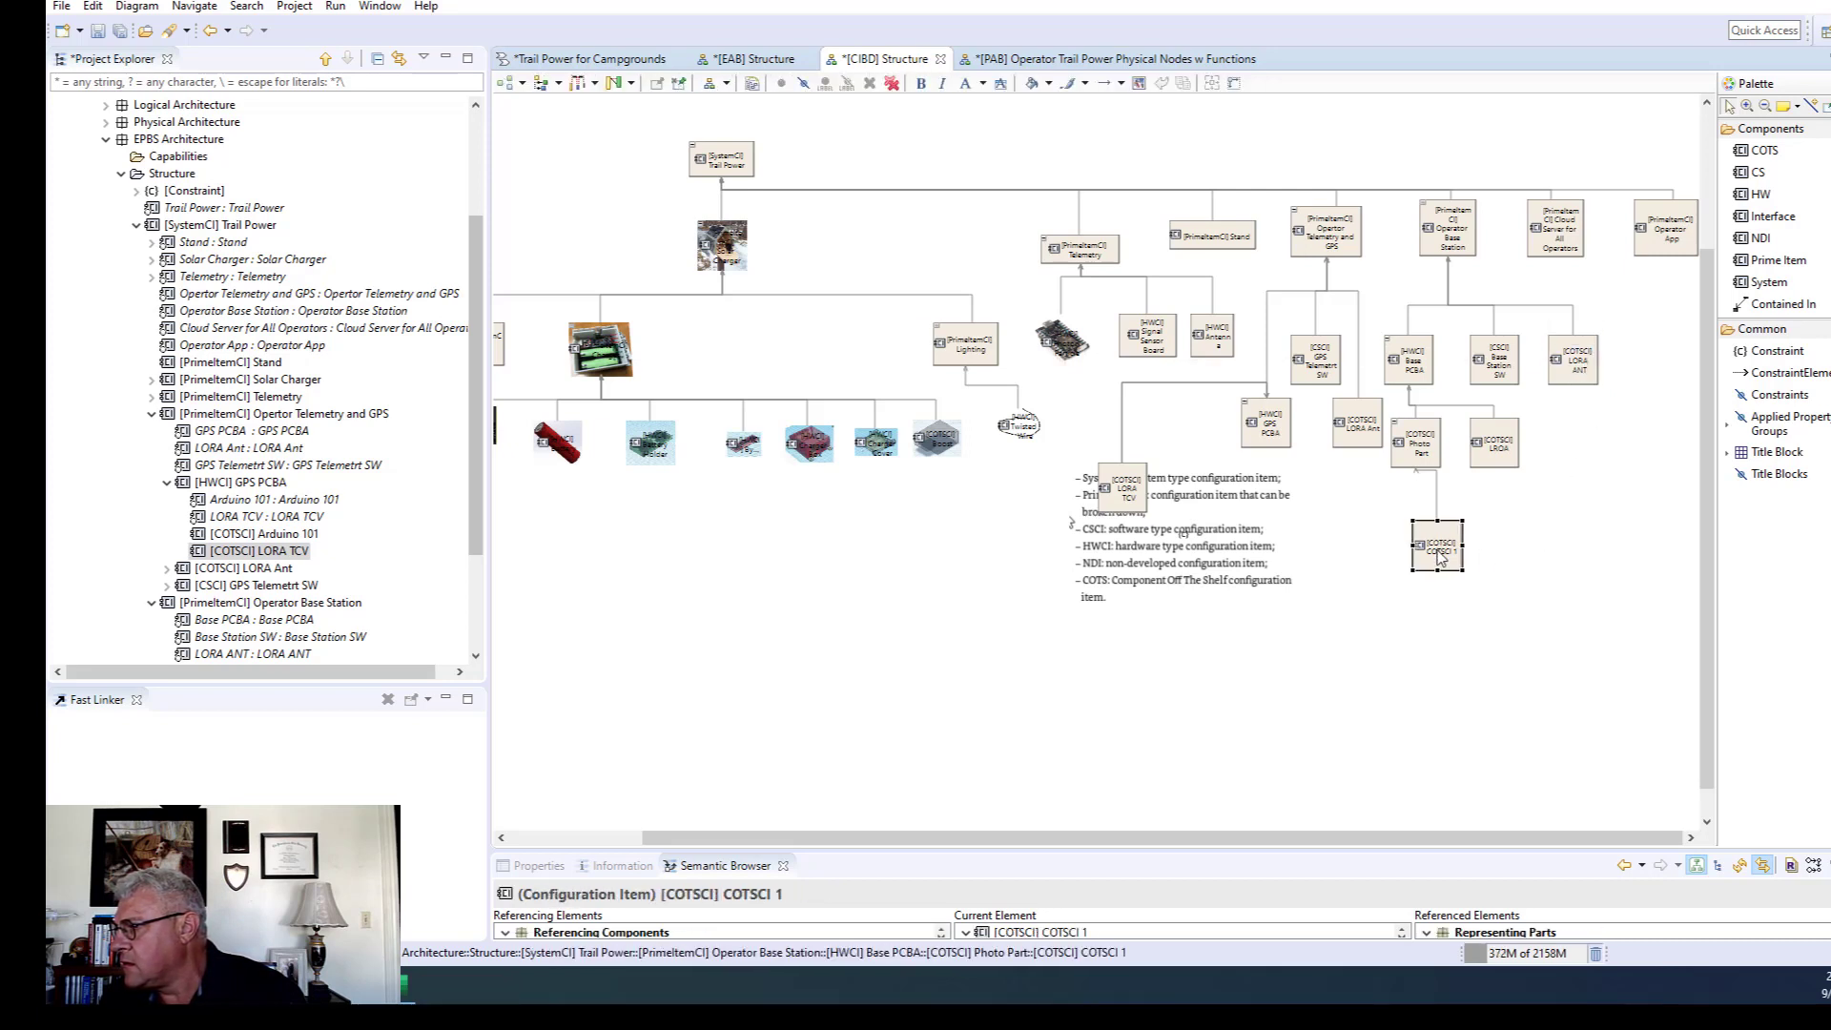
pyautogui.click(1547, 544)
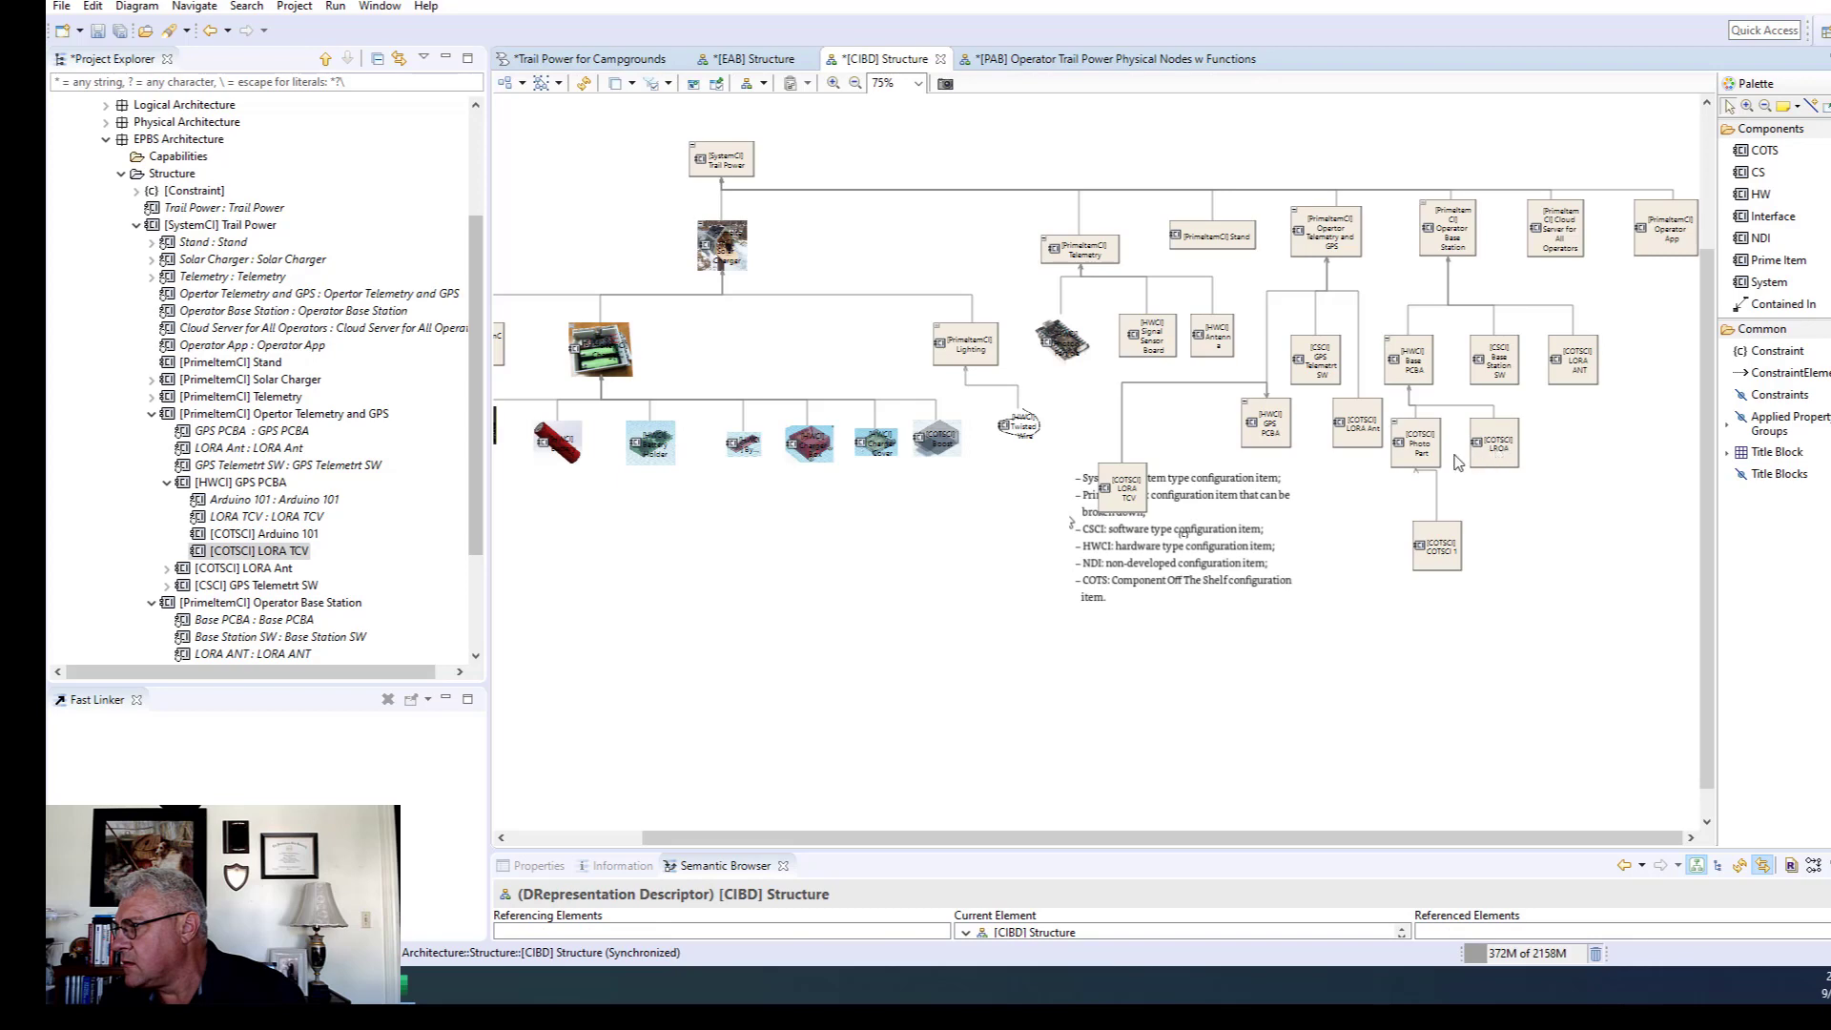
pyautogui.click(1425, 548)
pyautogui.press('Delete')
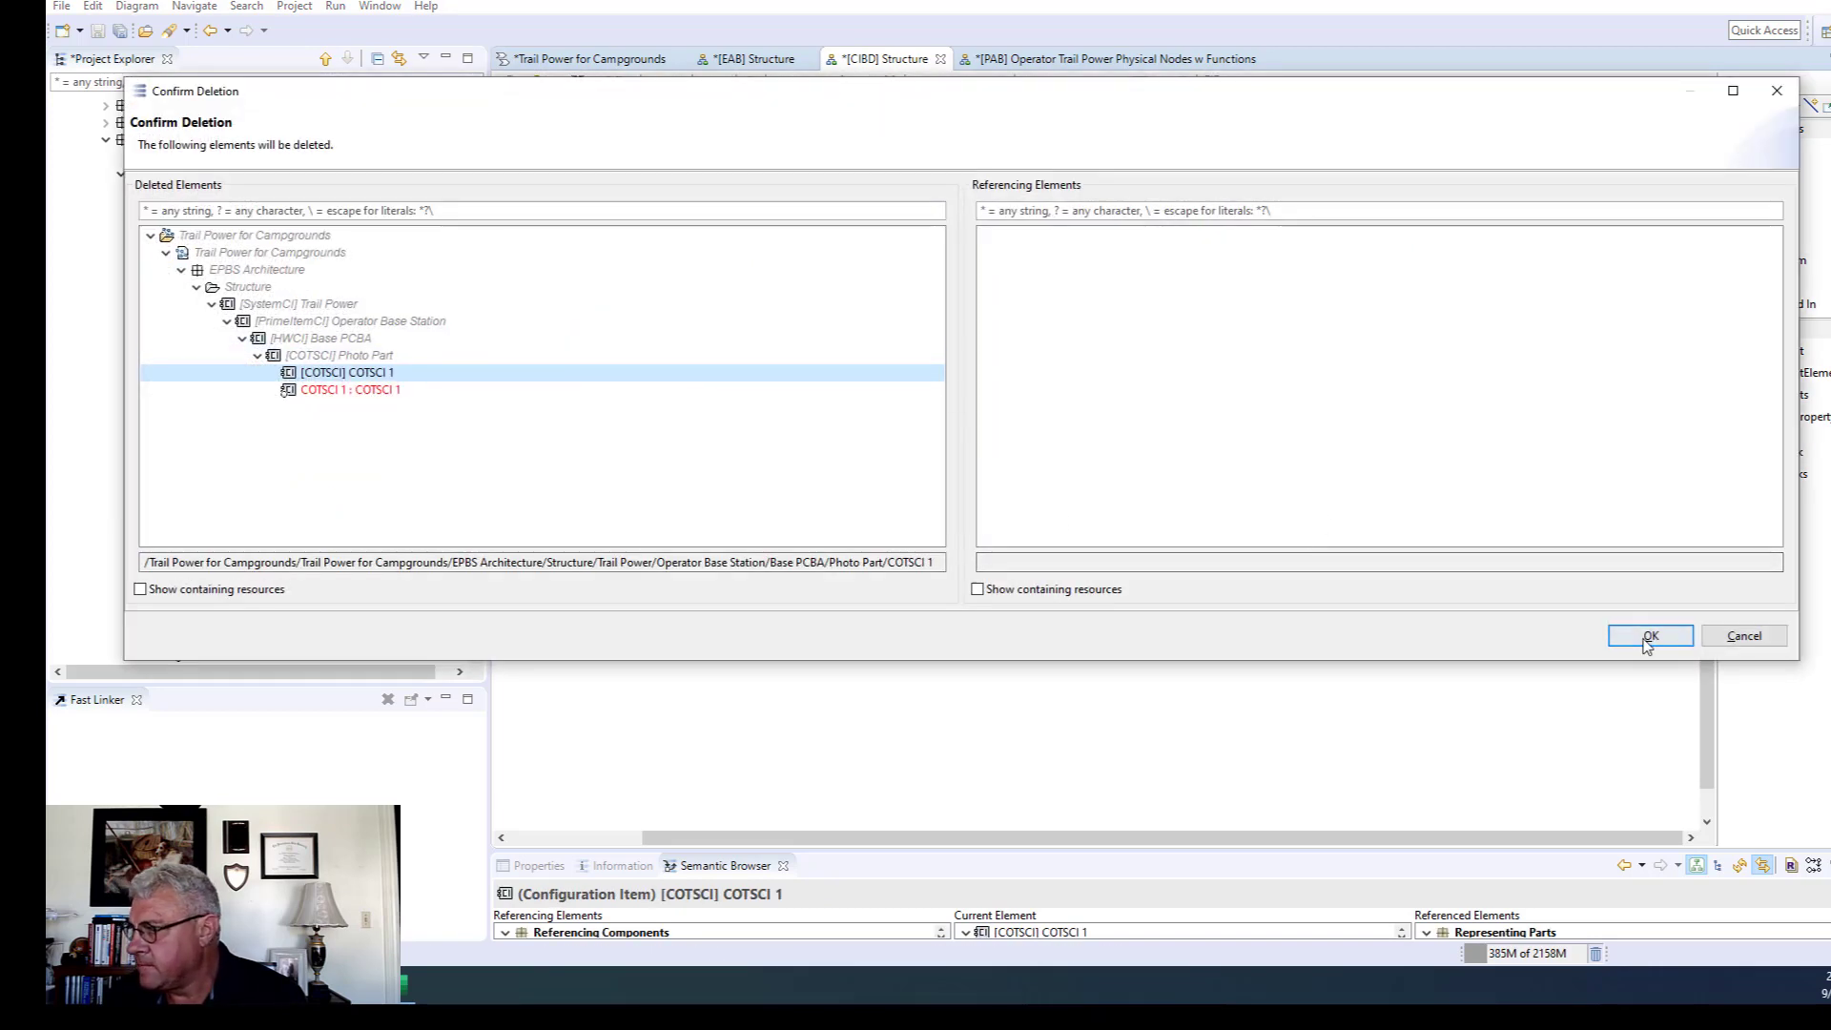
pyautogui.click(1649, 636)
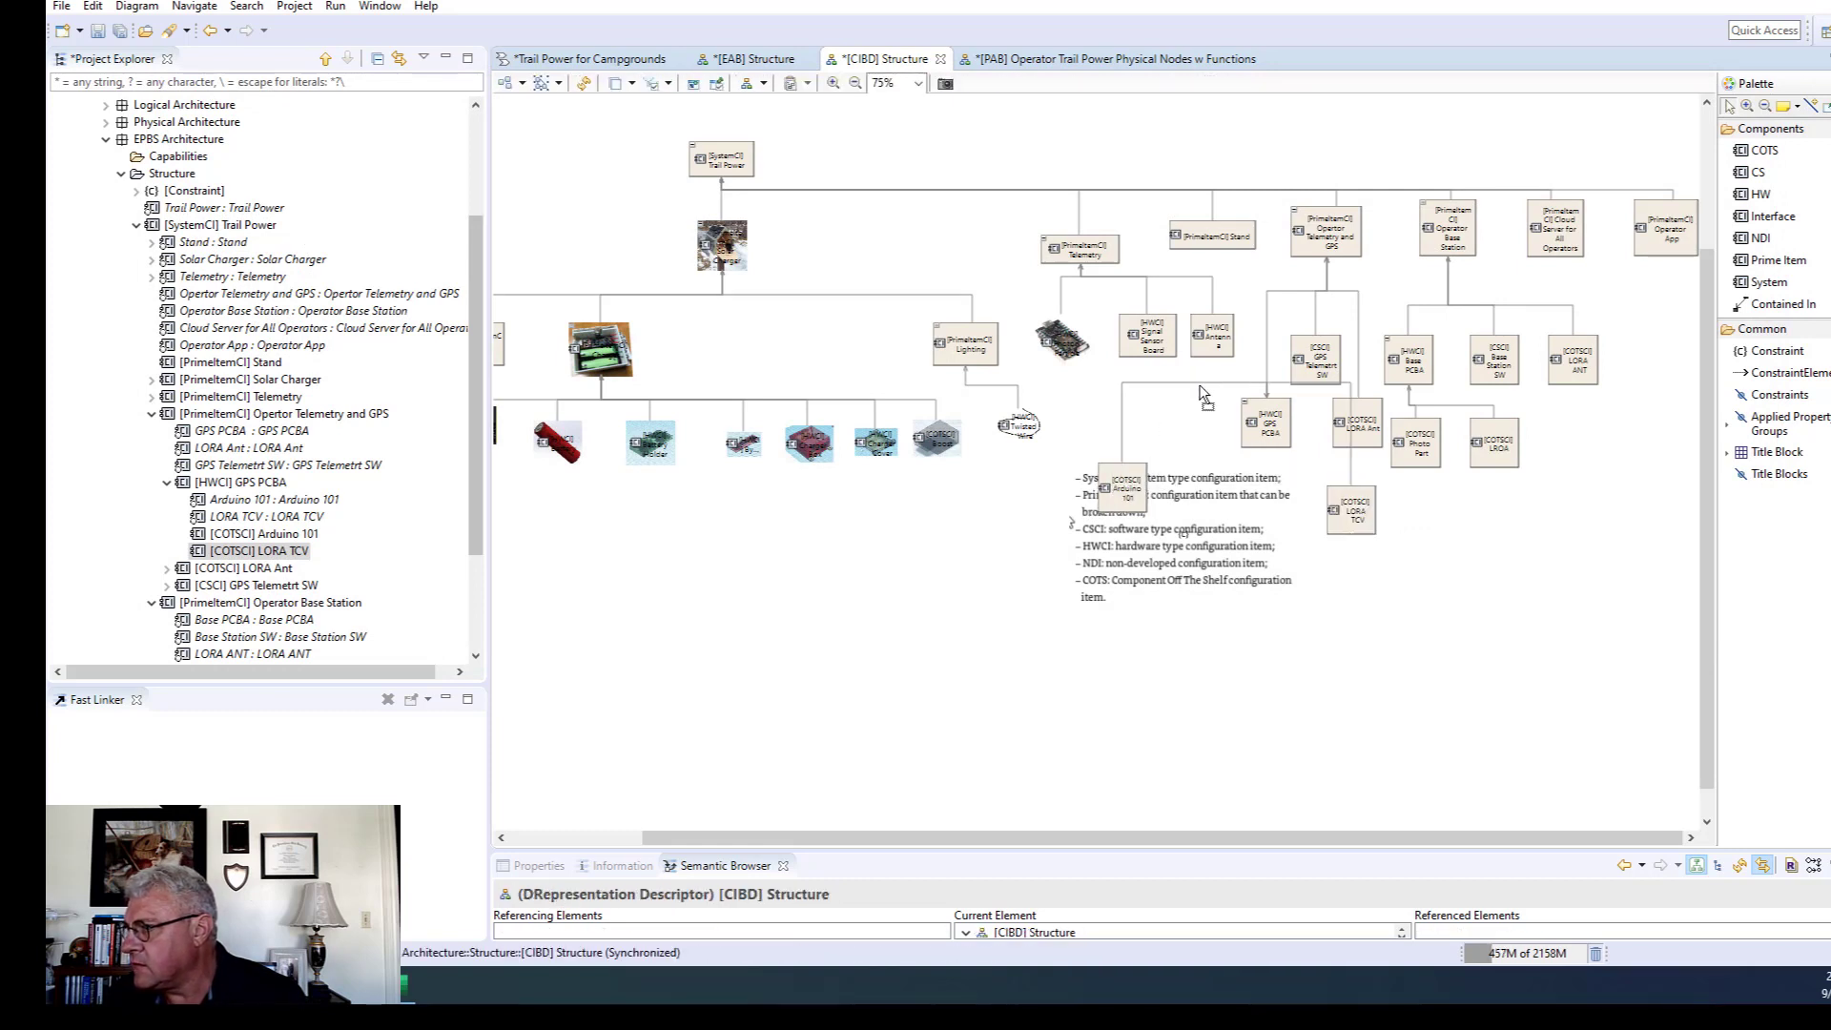
# Move the configuration item type note clear of the tree and arrange Arduino 101 and LORA TCV side by side beneath GPS PCBA.
pyautogui.moveTo(1200, 383); pyautogui.dragTo(1227, 466)
pyautogui.moveTo(1353, 512); pyautogui.dragTo(1328, 489)
pyautogui.moveTo(1169, 605); pyautogui.dragTo(854, 728)
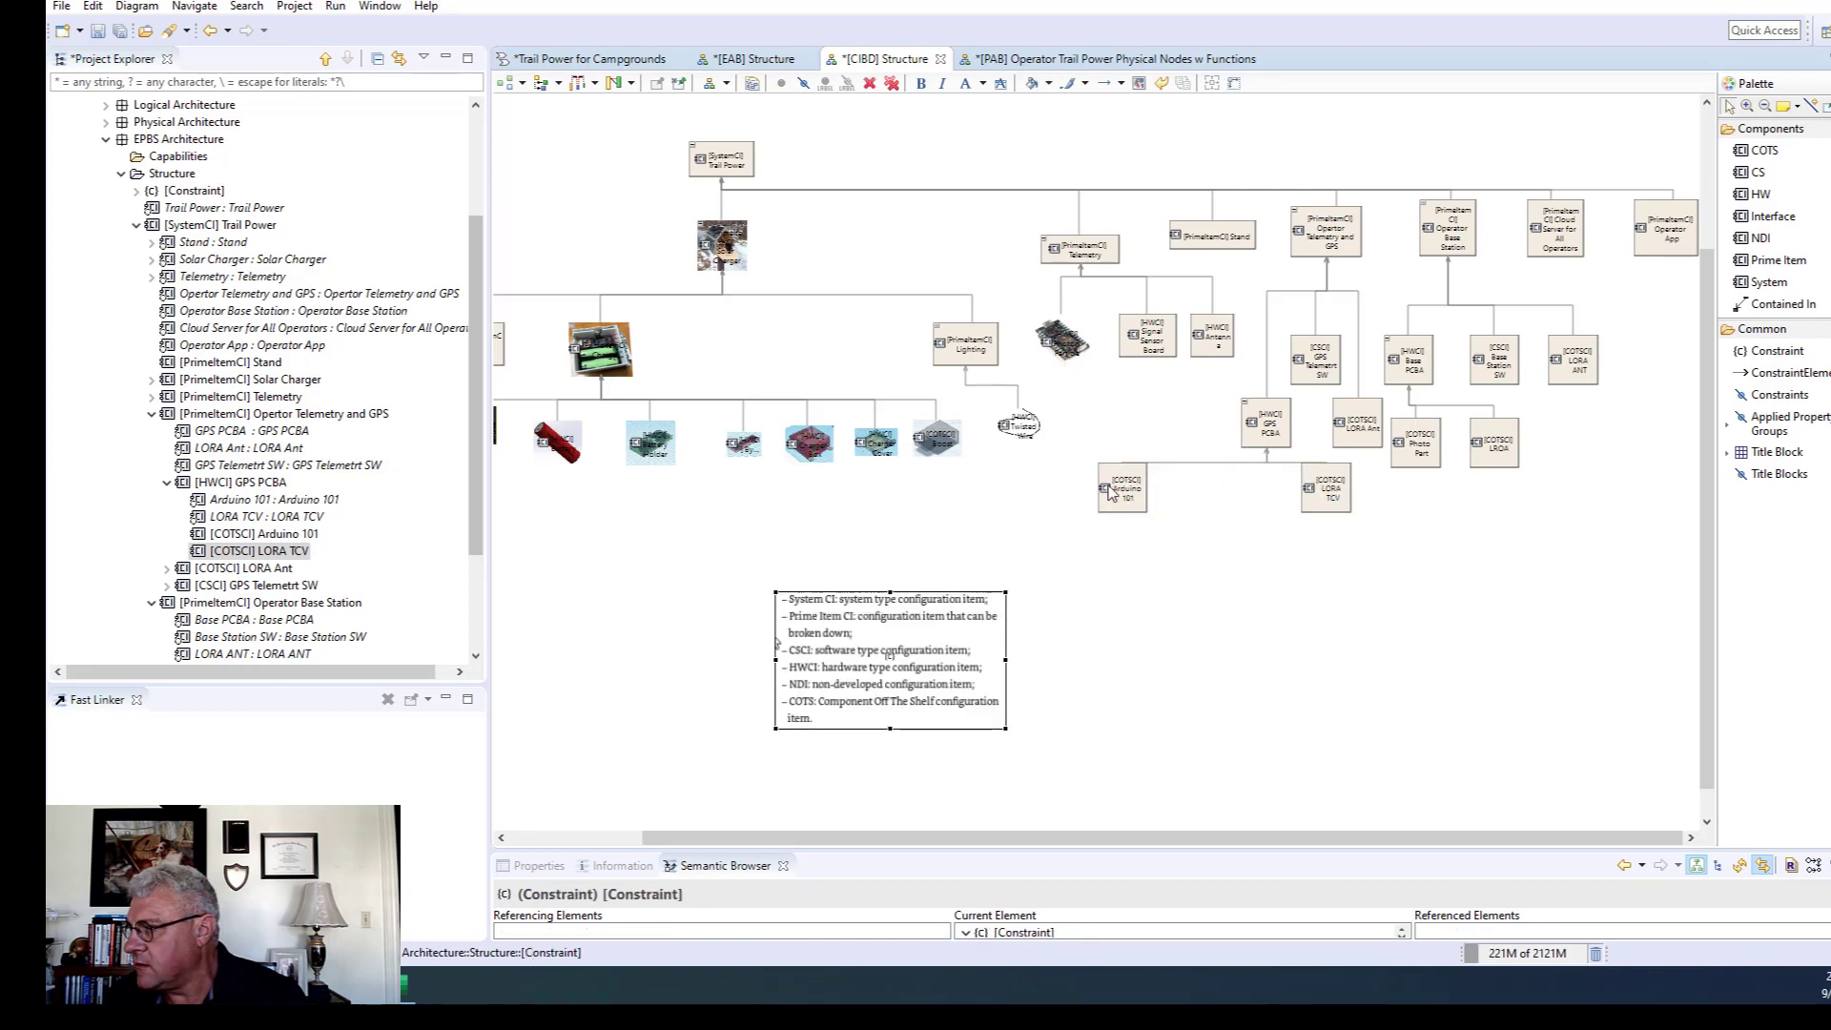
pyautogui.moveTo(1109, 494); pyautogui.dragTo(1199, 491)
pyautogui.moveTo(1340, 492); pyautogui.dragTo(1315, 496)
pyautogui.click(1345, 536)
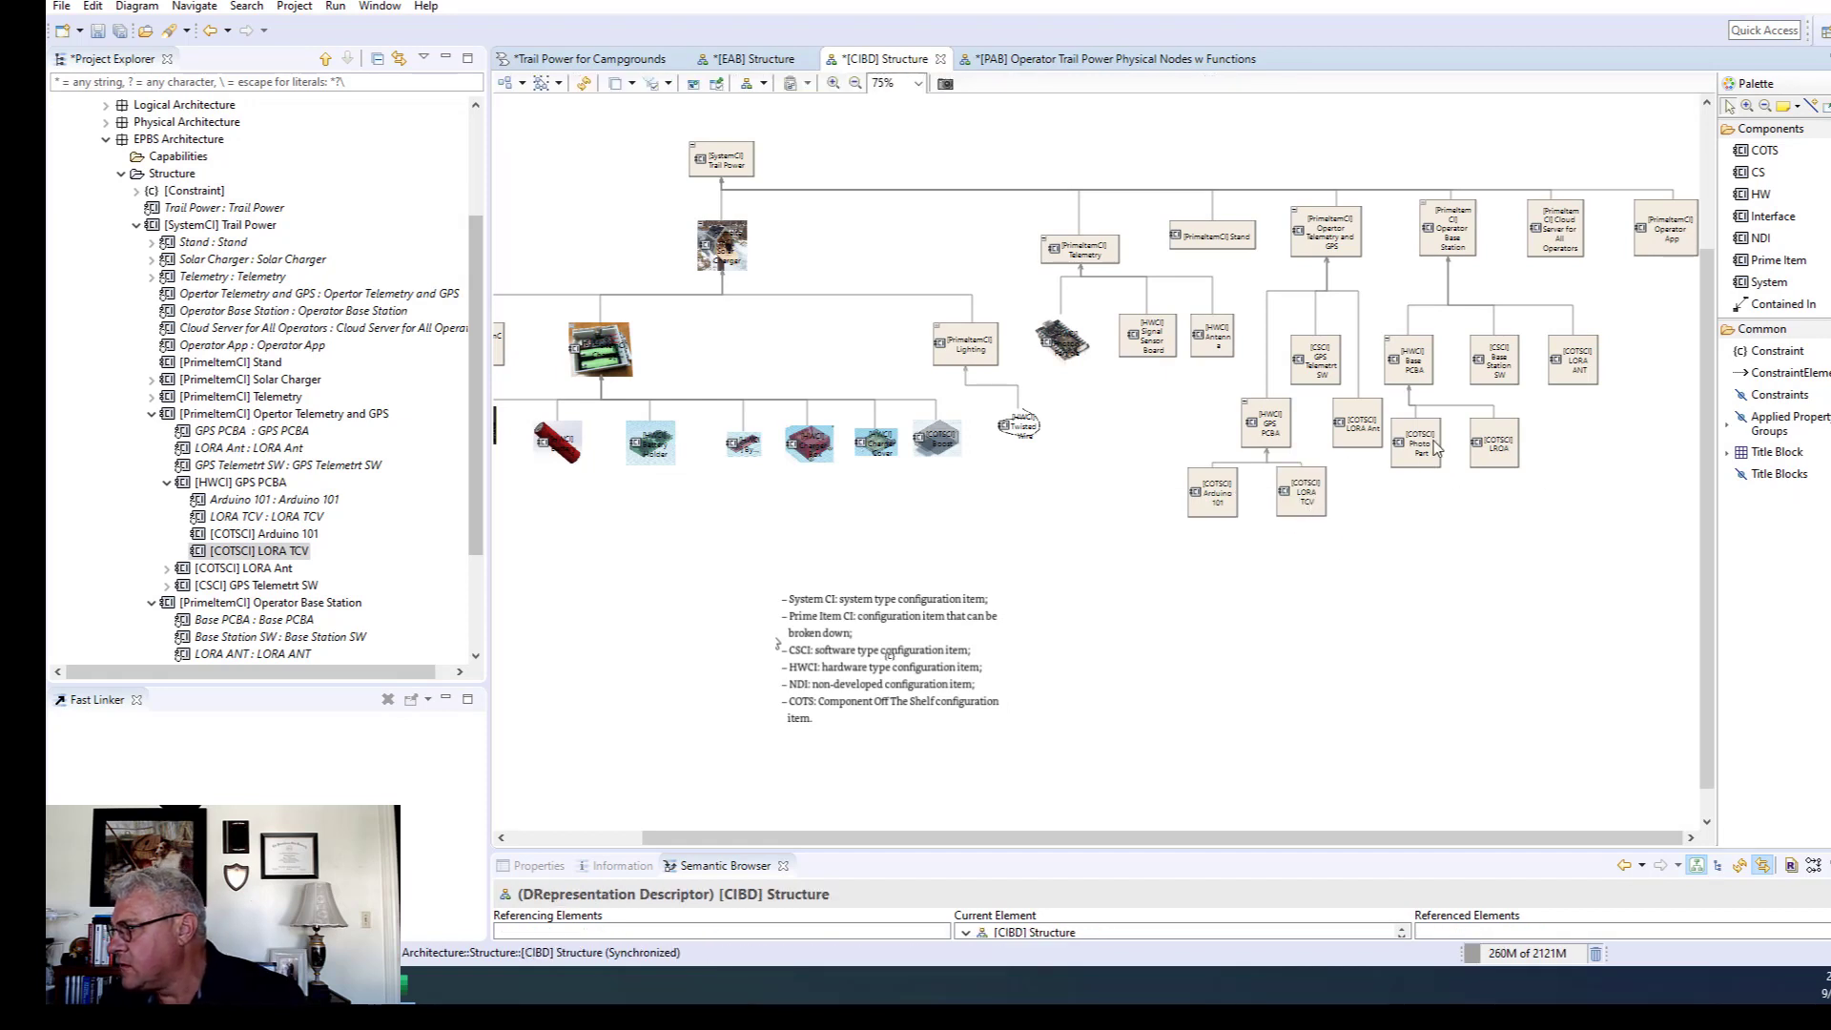
# Inspect the references of the LROA item and of the antenna items under Operator Base Station and Operator Telemetry and GPS.
pyautogui.click(1497, 461)
pyautogui.click(1418, 523)
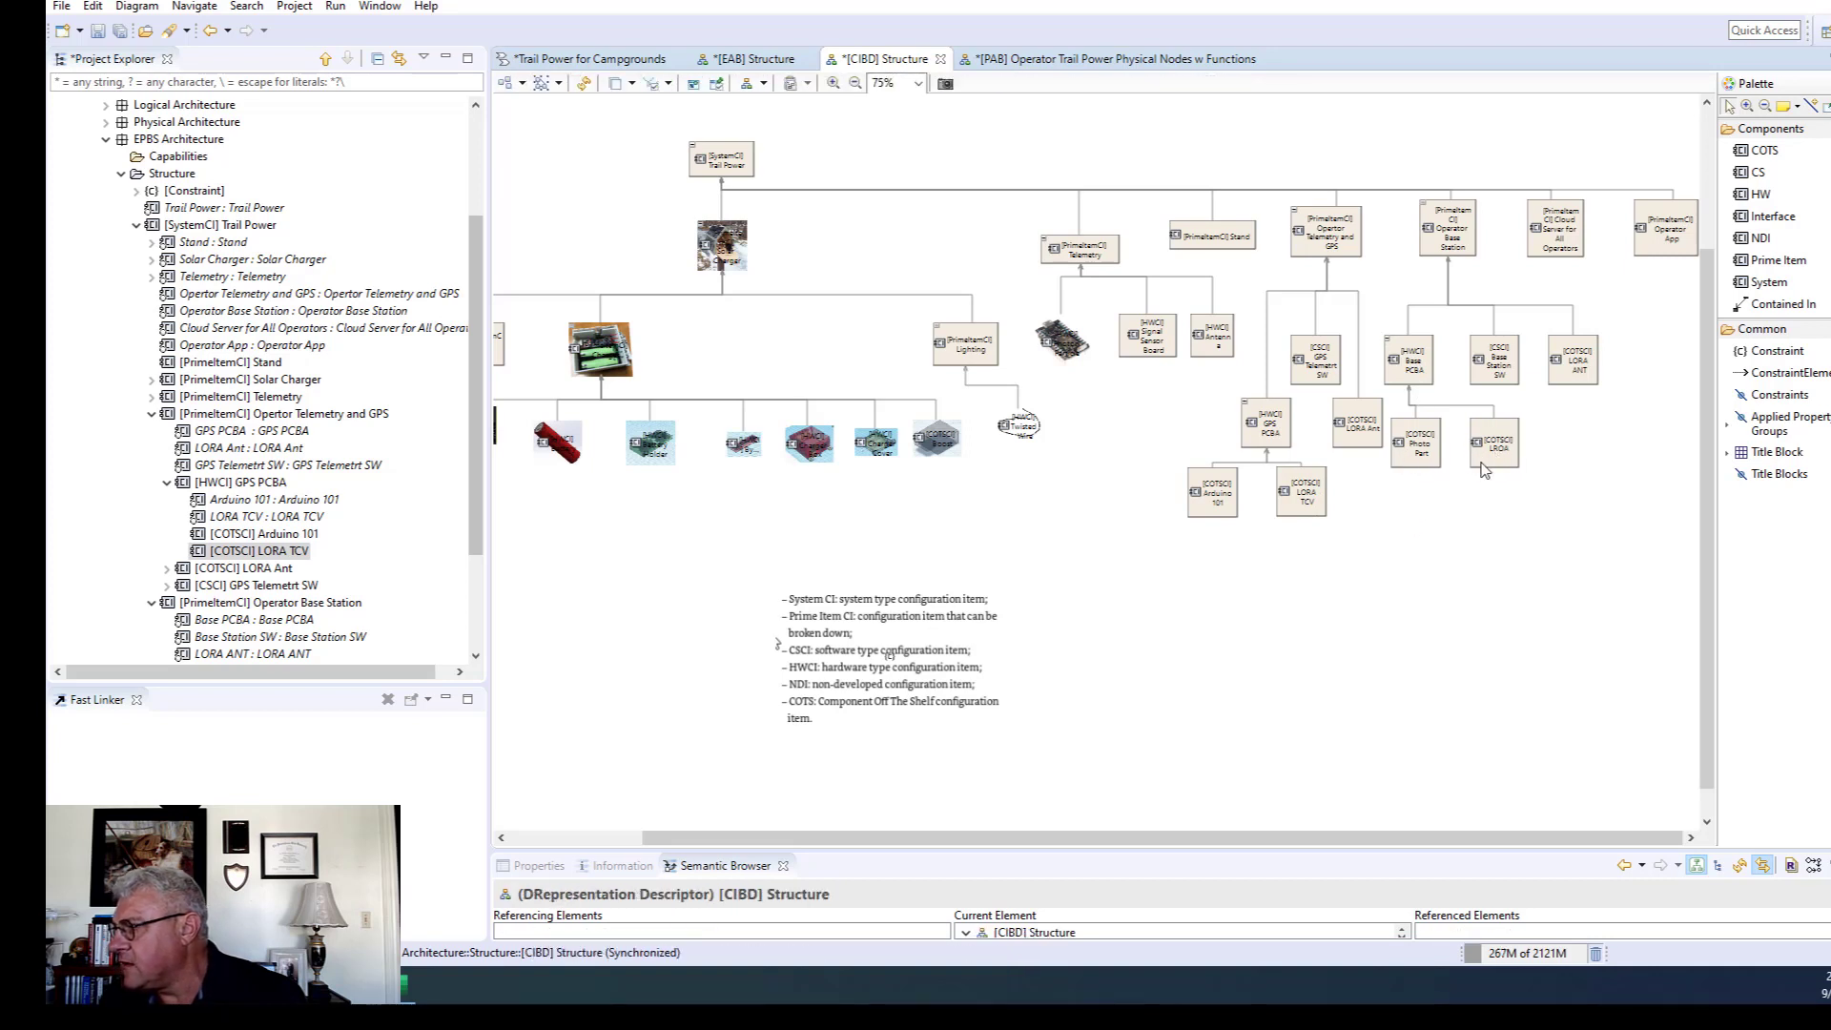
pyautogui.click(1508, 463)
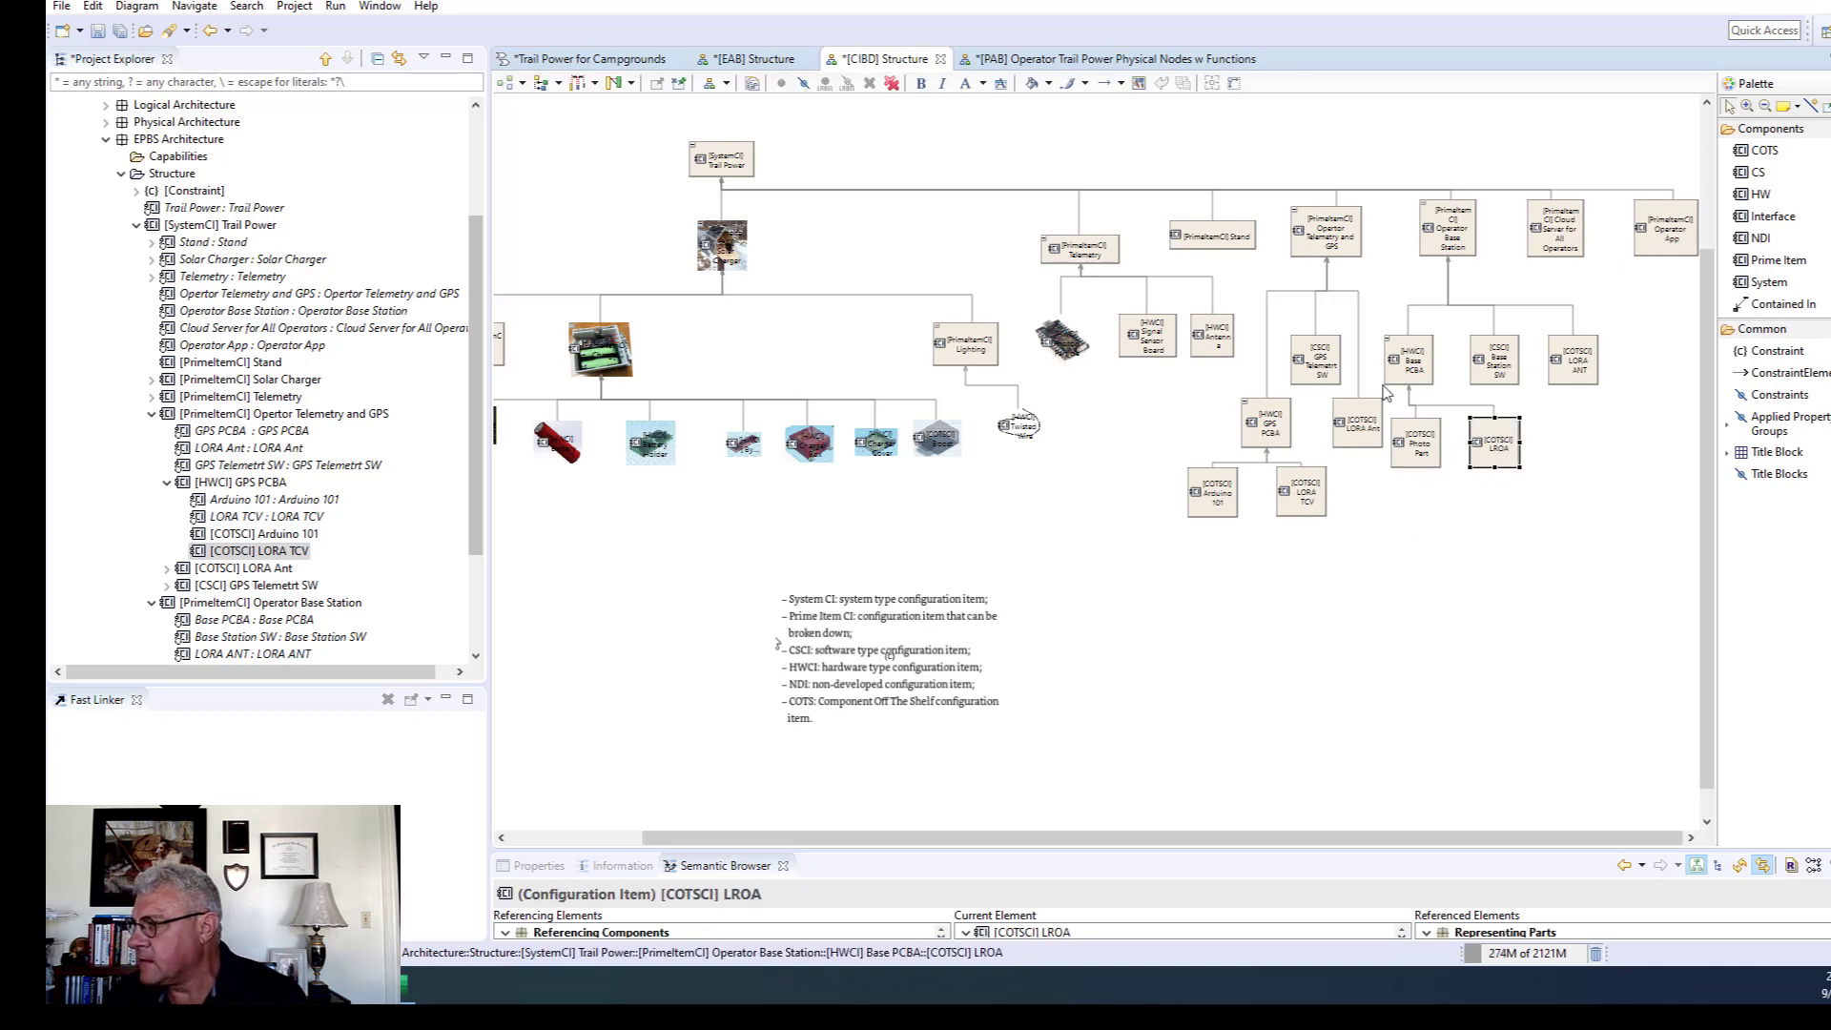
pyautogui.click(1579, 368)
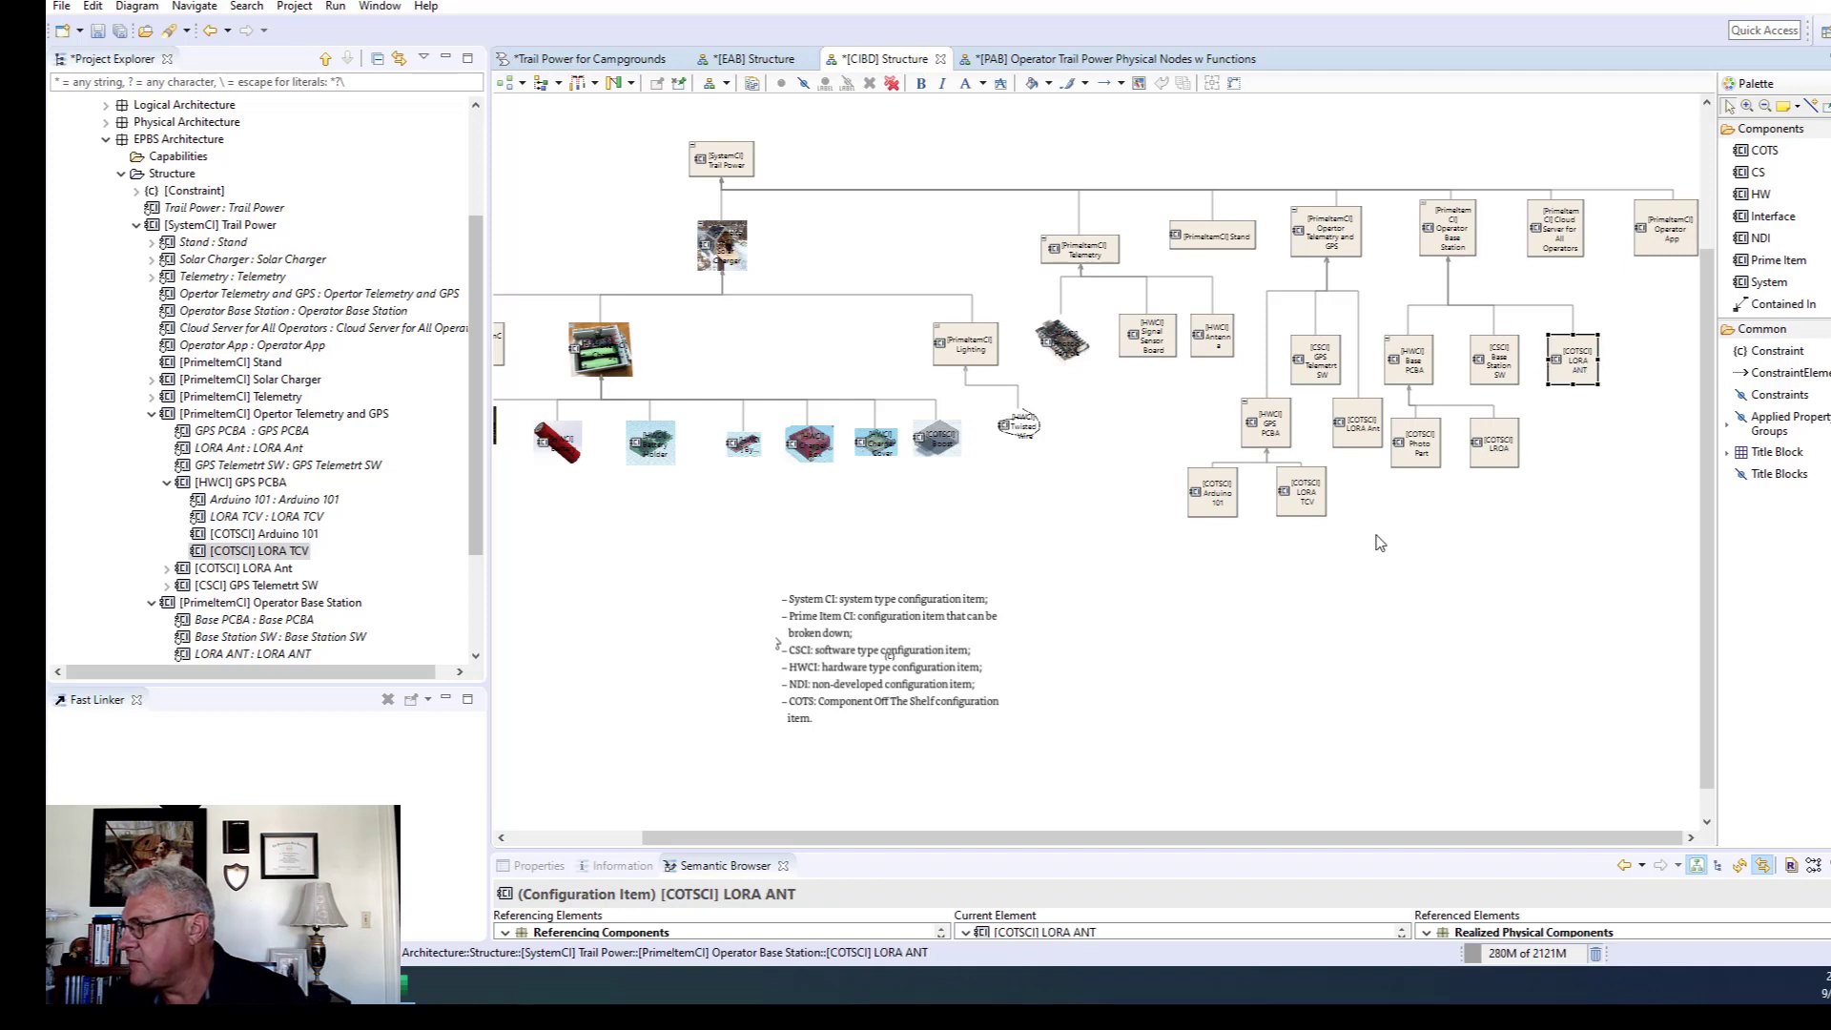
pyautogui.click(1356, 434)
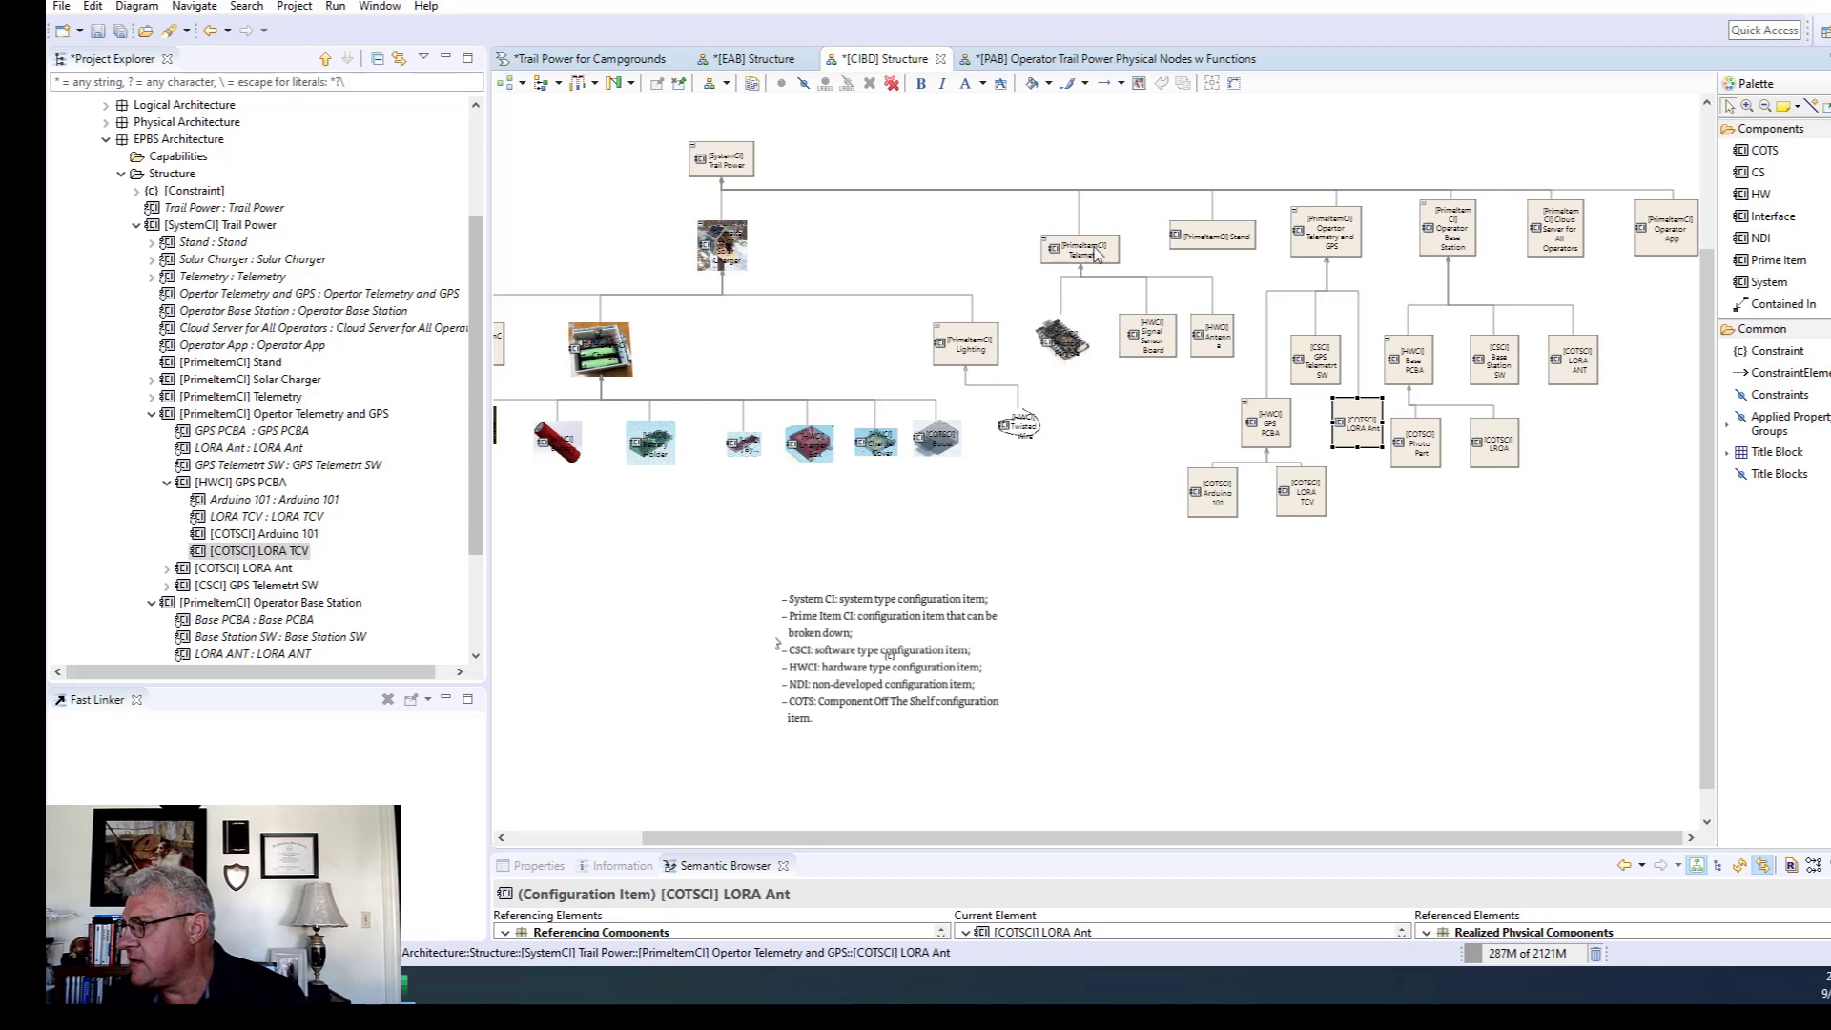
# Assign BaseLoRA Tcrv from the Operator Base PCBA as the realized physical artifact of the LROA item.
pyautogui.doubleClick(1503, 444)
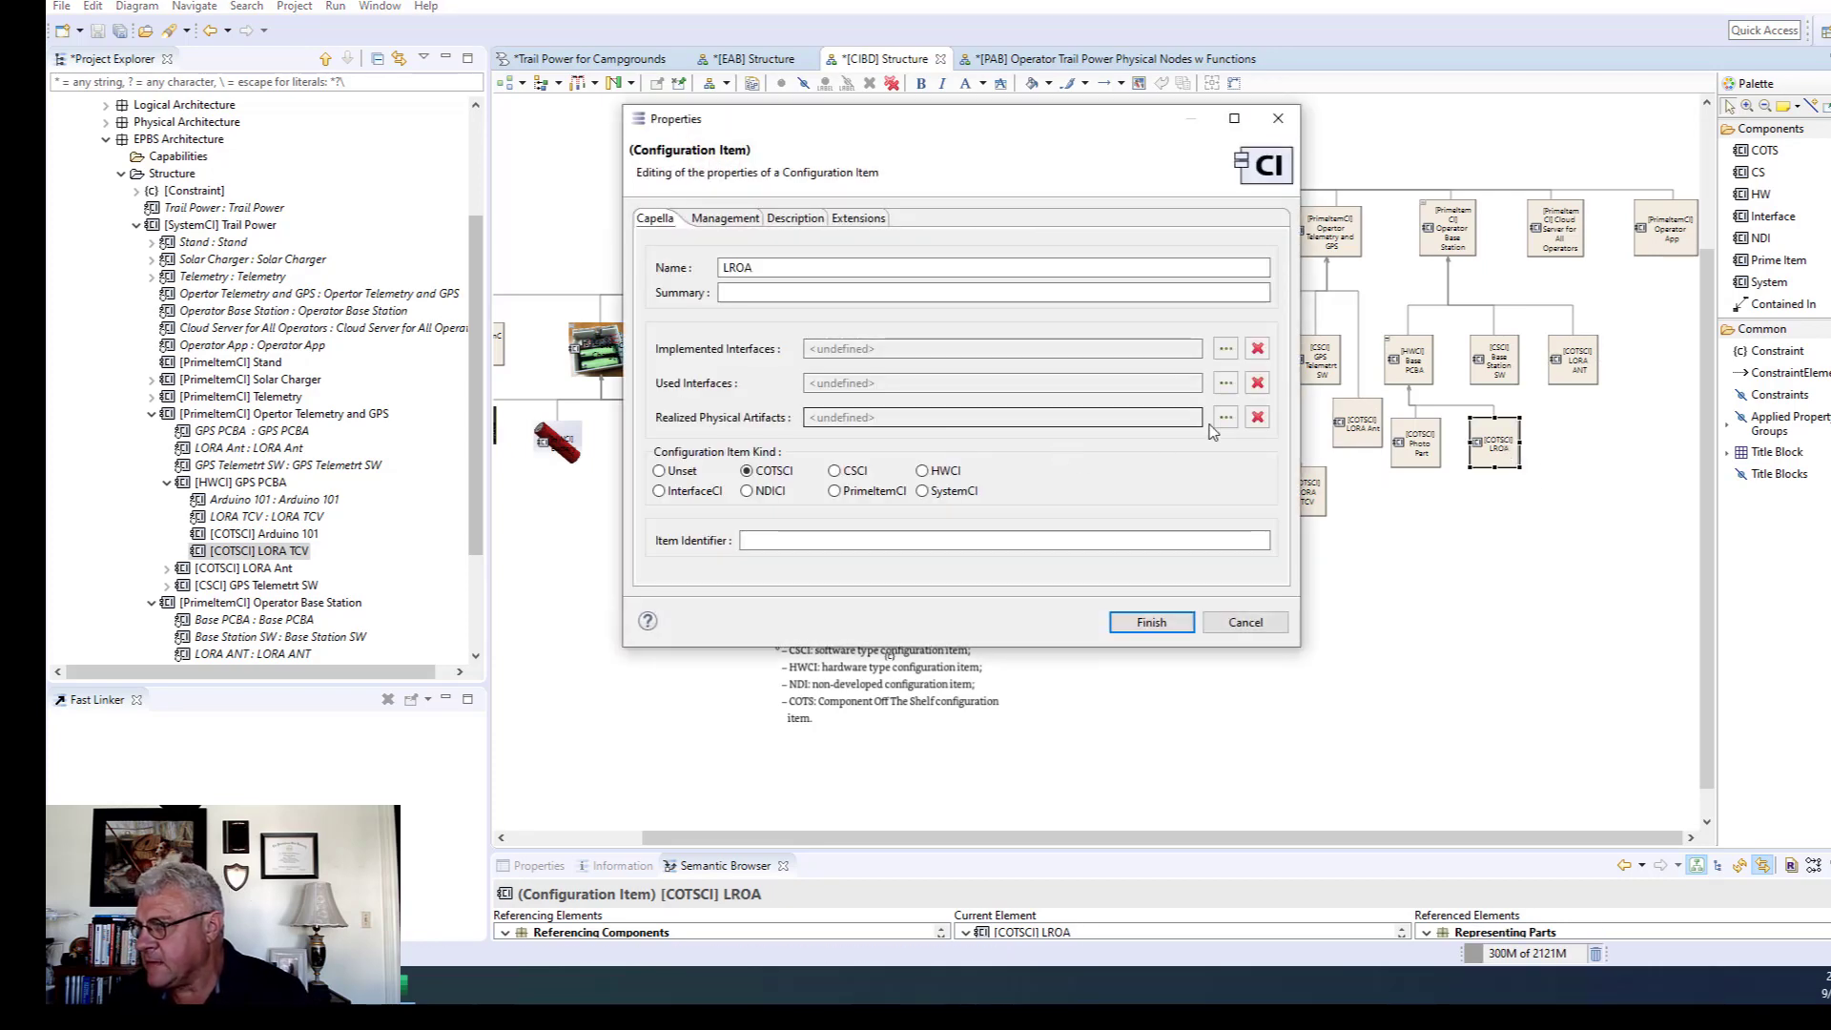
pyautogui.click(1226, 417)
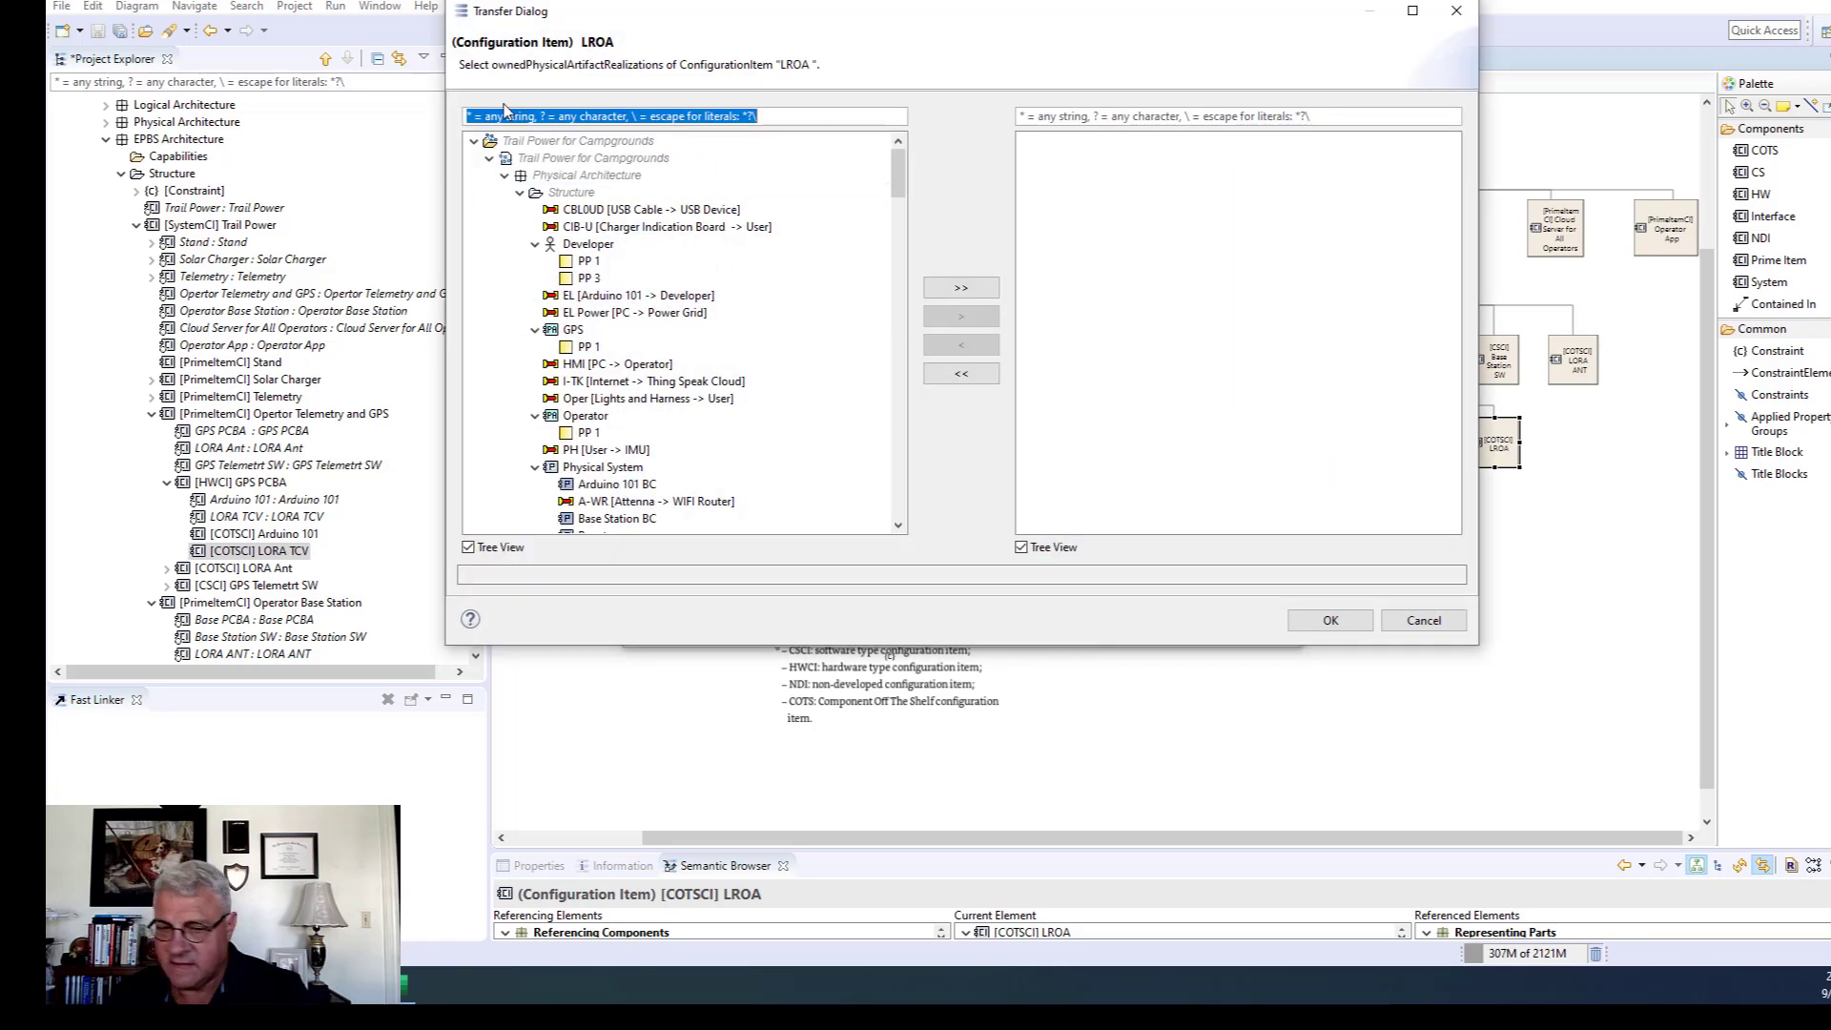
pyautogui.write('Base')
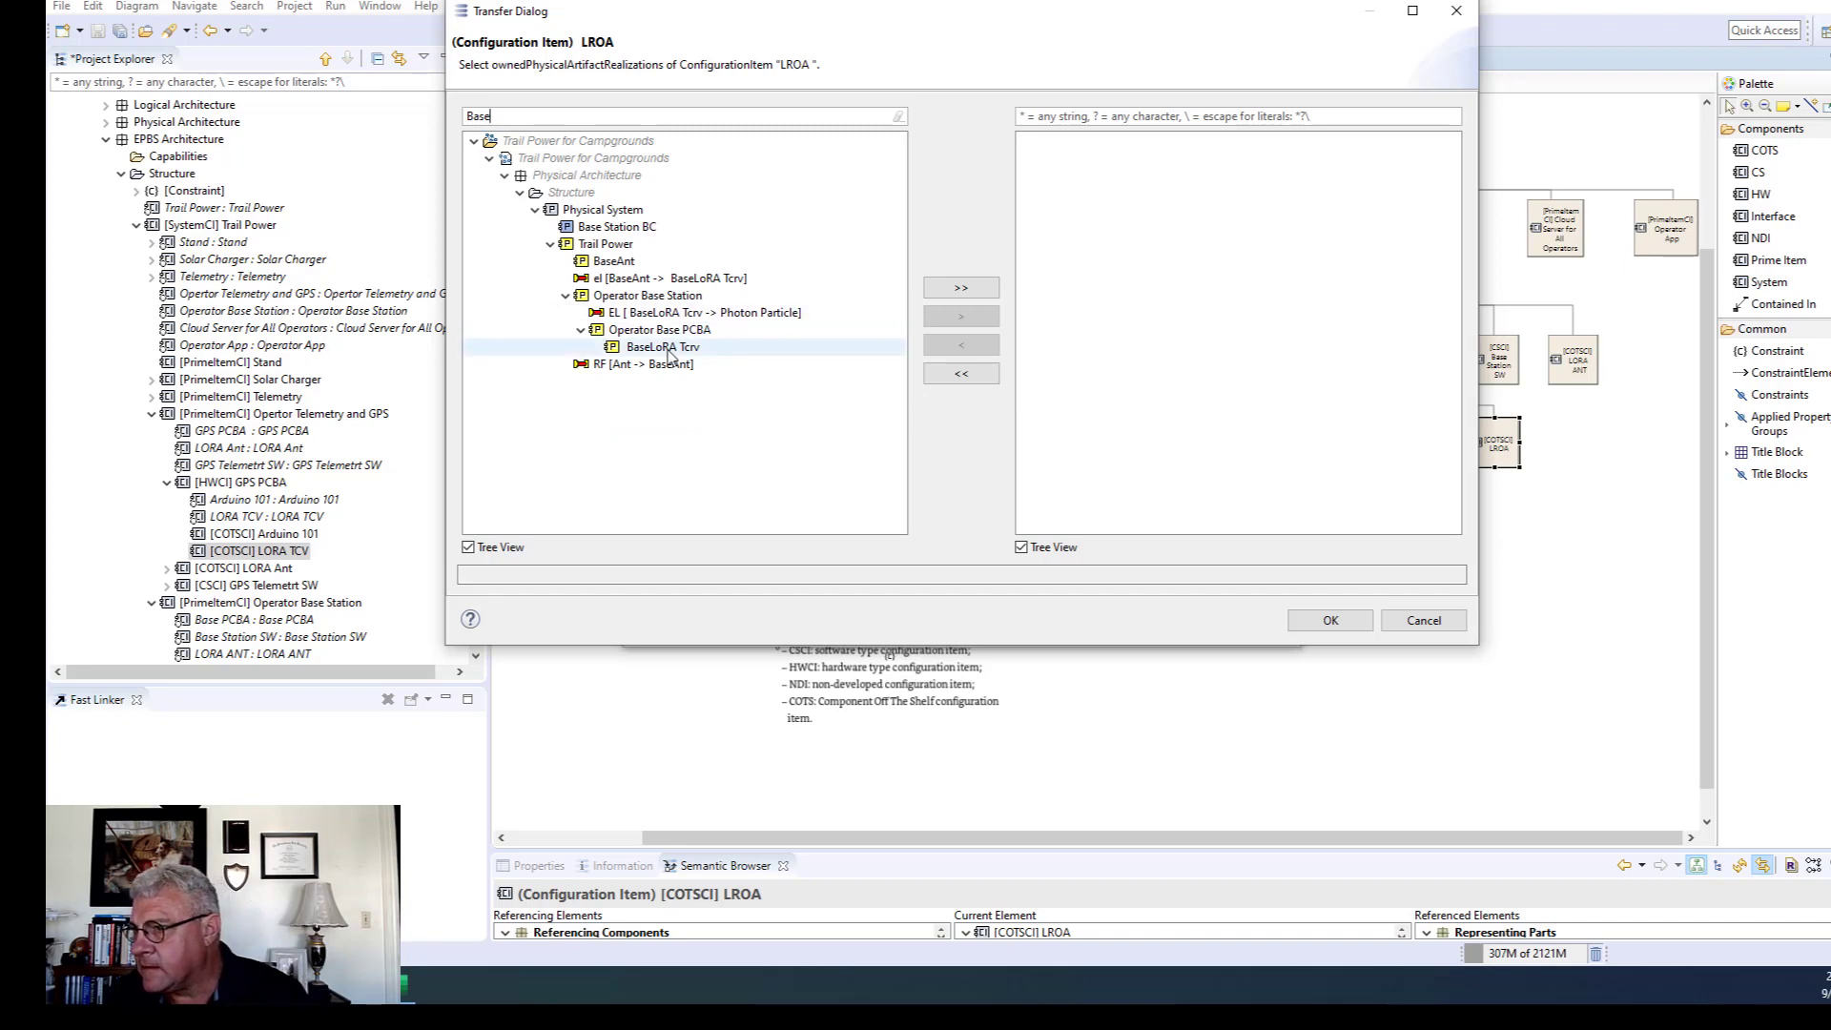
pyautogui.click(647, 349)
pyautogui.click(962, 315)
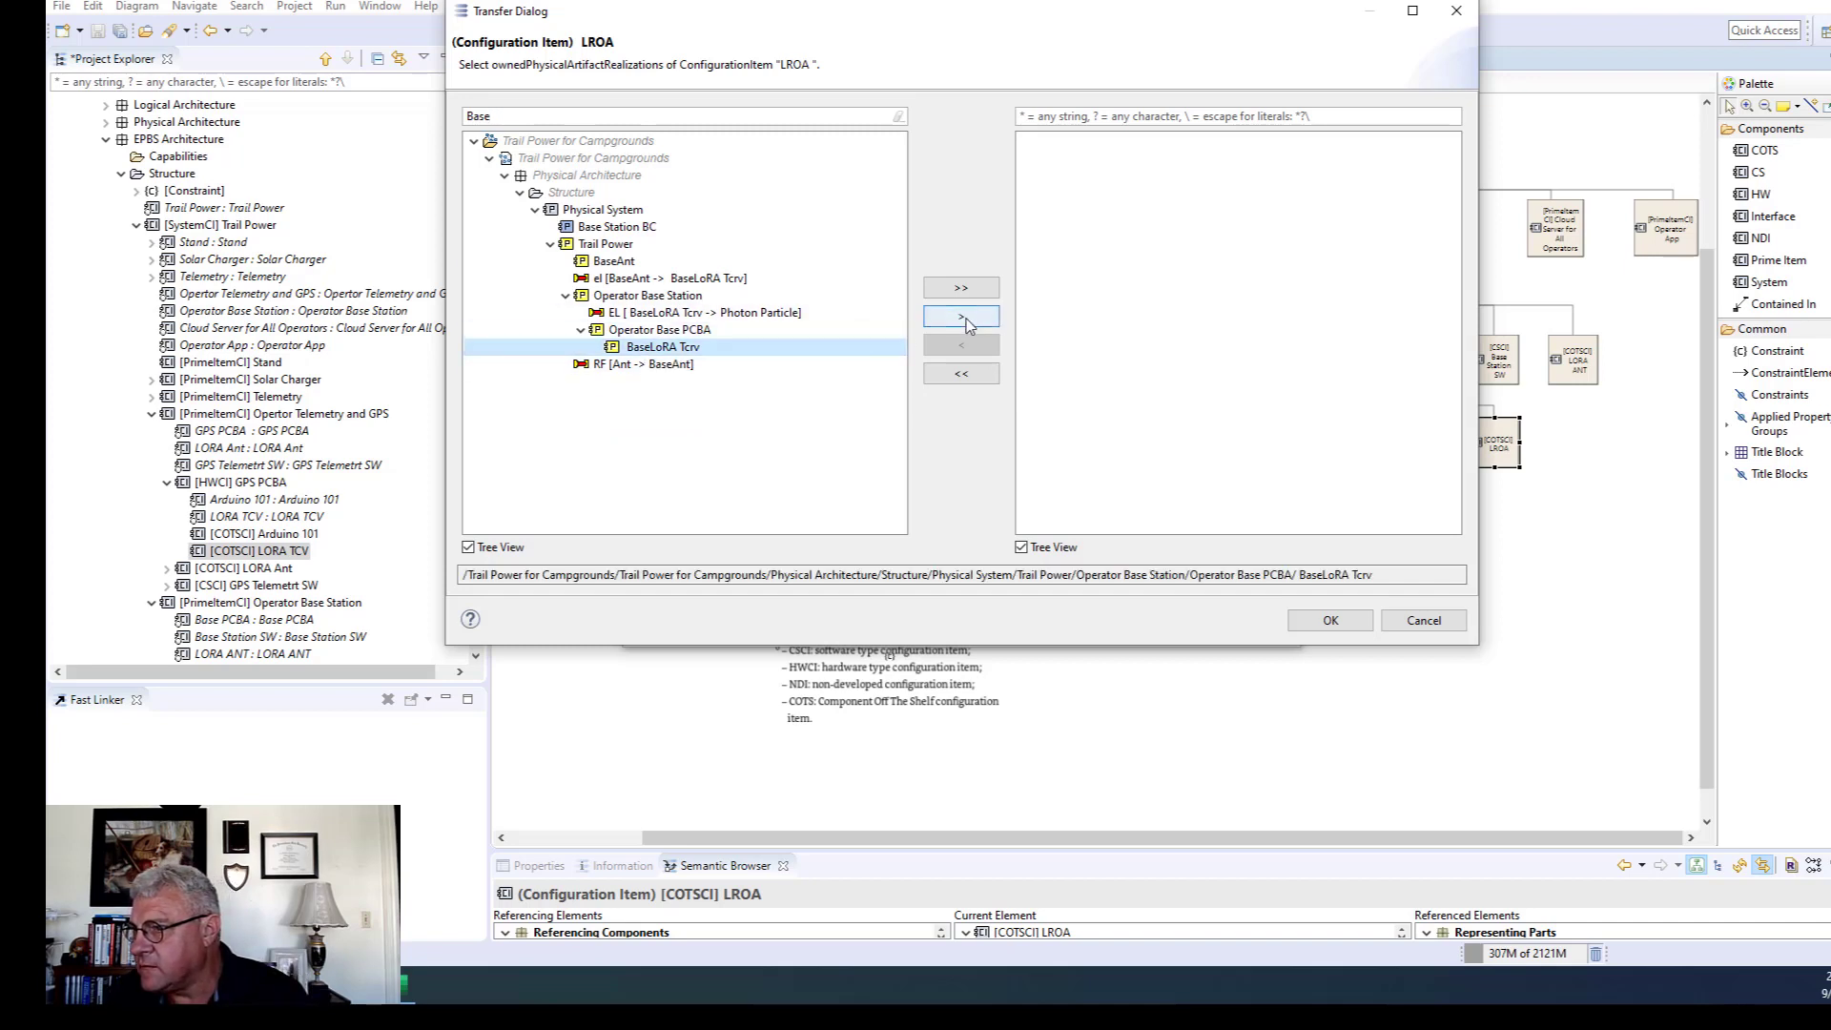
pyautogui.click(1330, 619)
pyautogui.click(1151, 621)
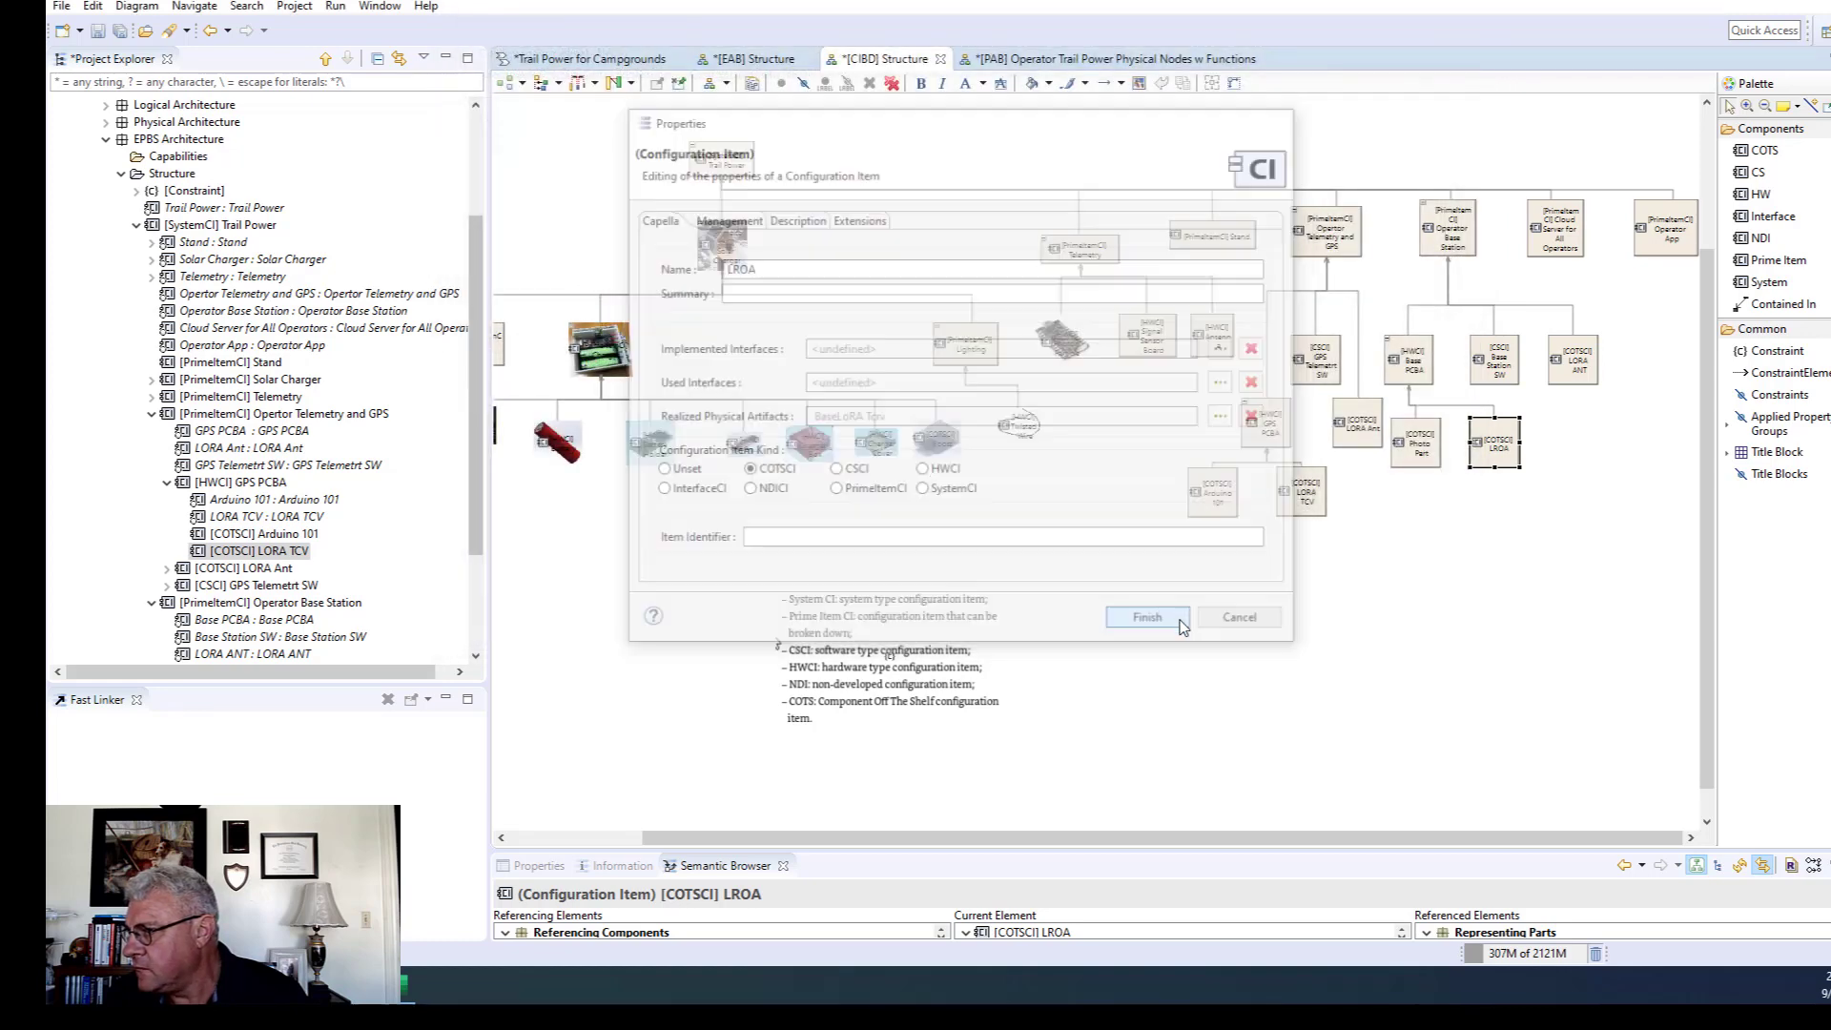
# Assign the Telemetry Box's Photon Particle as the realized physical artifact of the Photo Part item.
pyautogui.click(1463, 586)
pyautogui.click(1423, 457)
pyautogui.doubleClick(1421, 449)
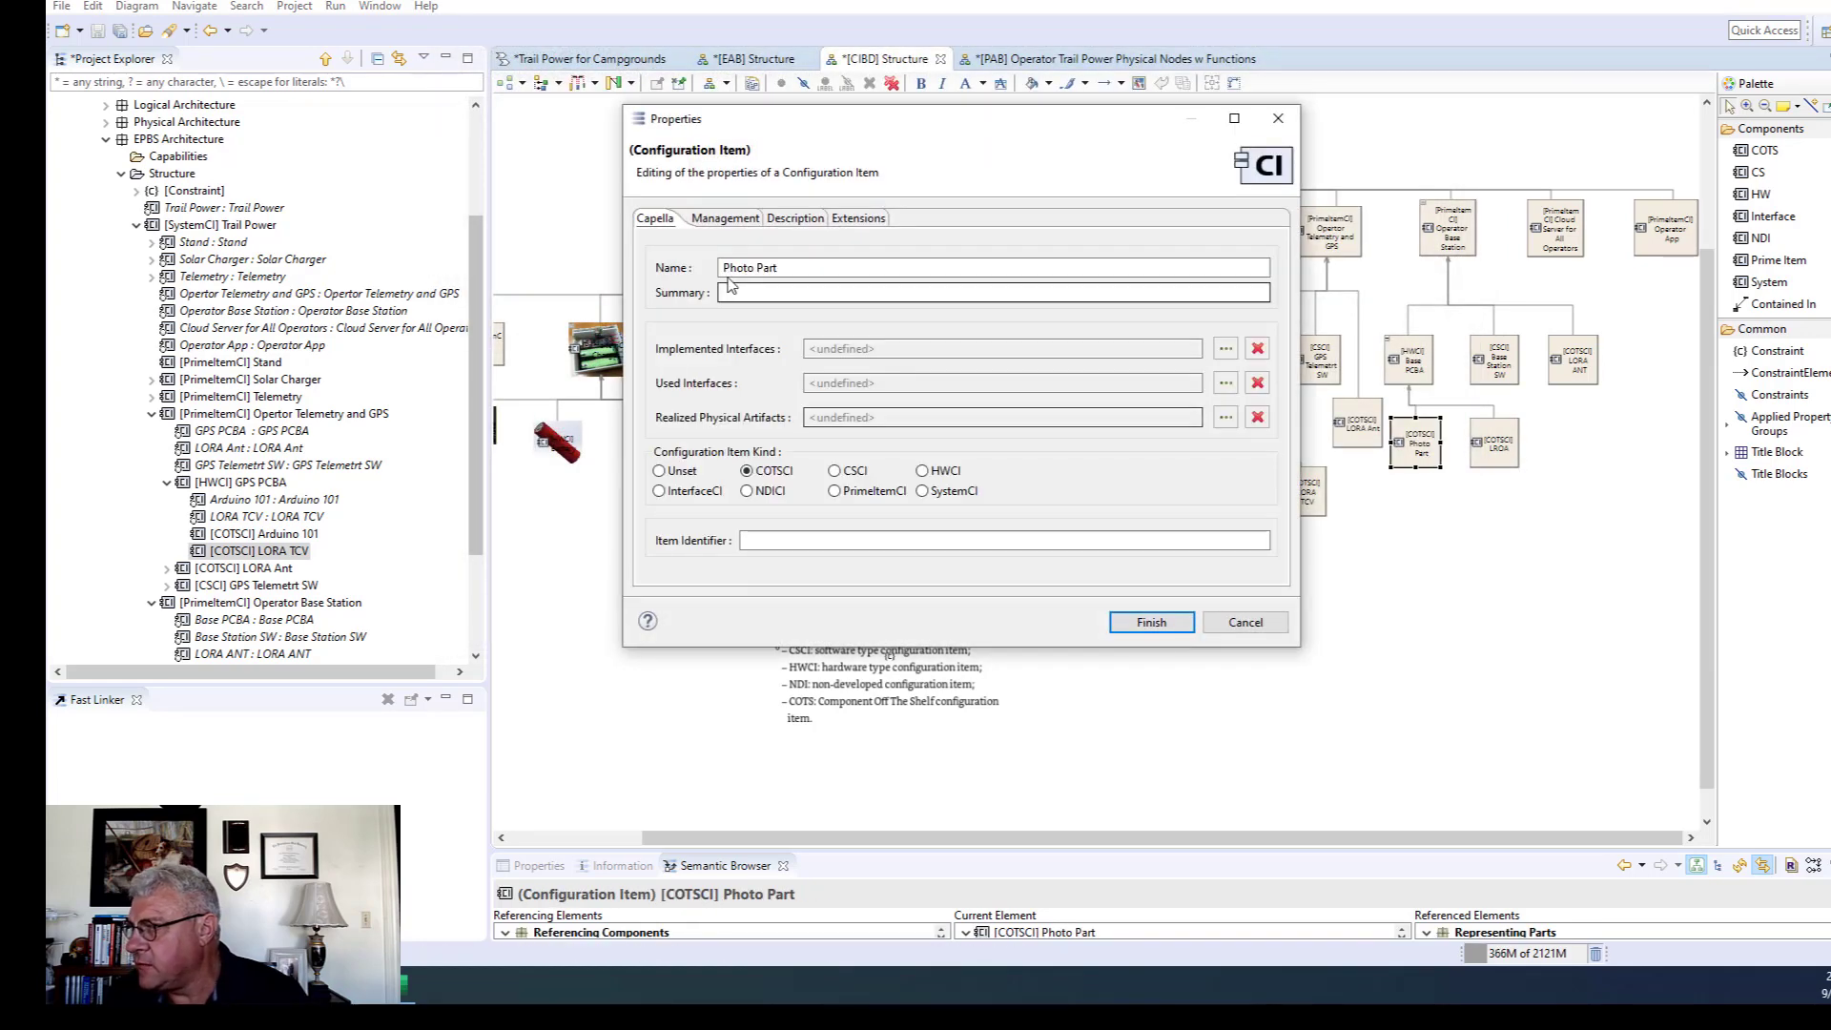
pyautogui.click(1226, 417)
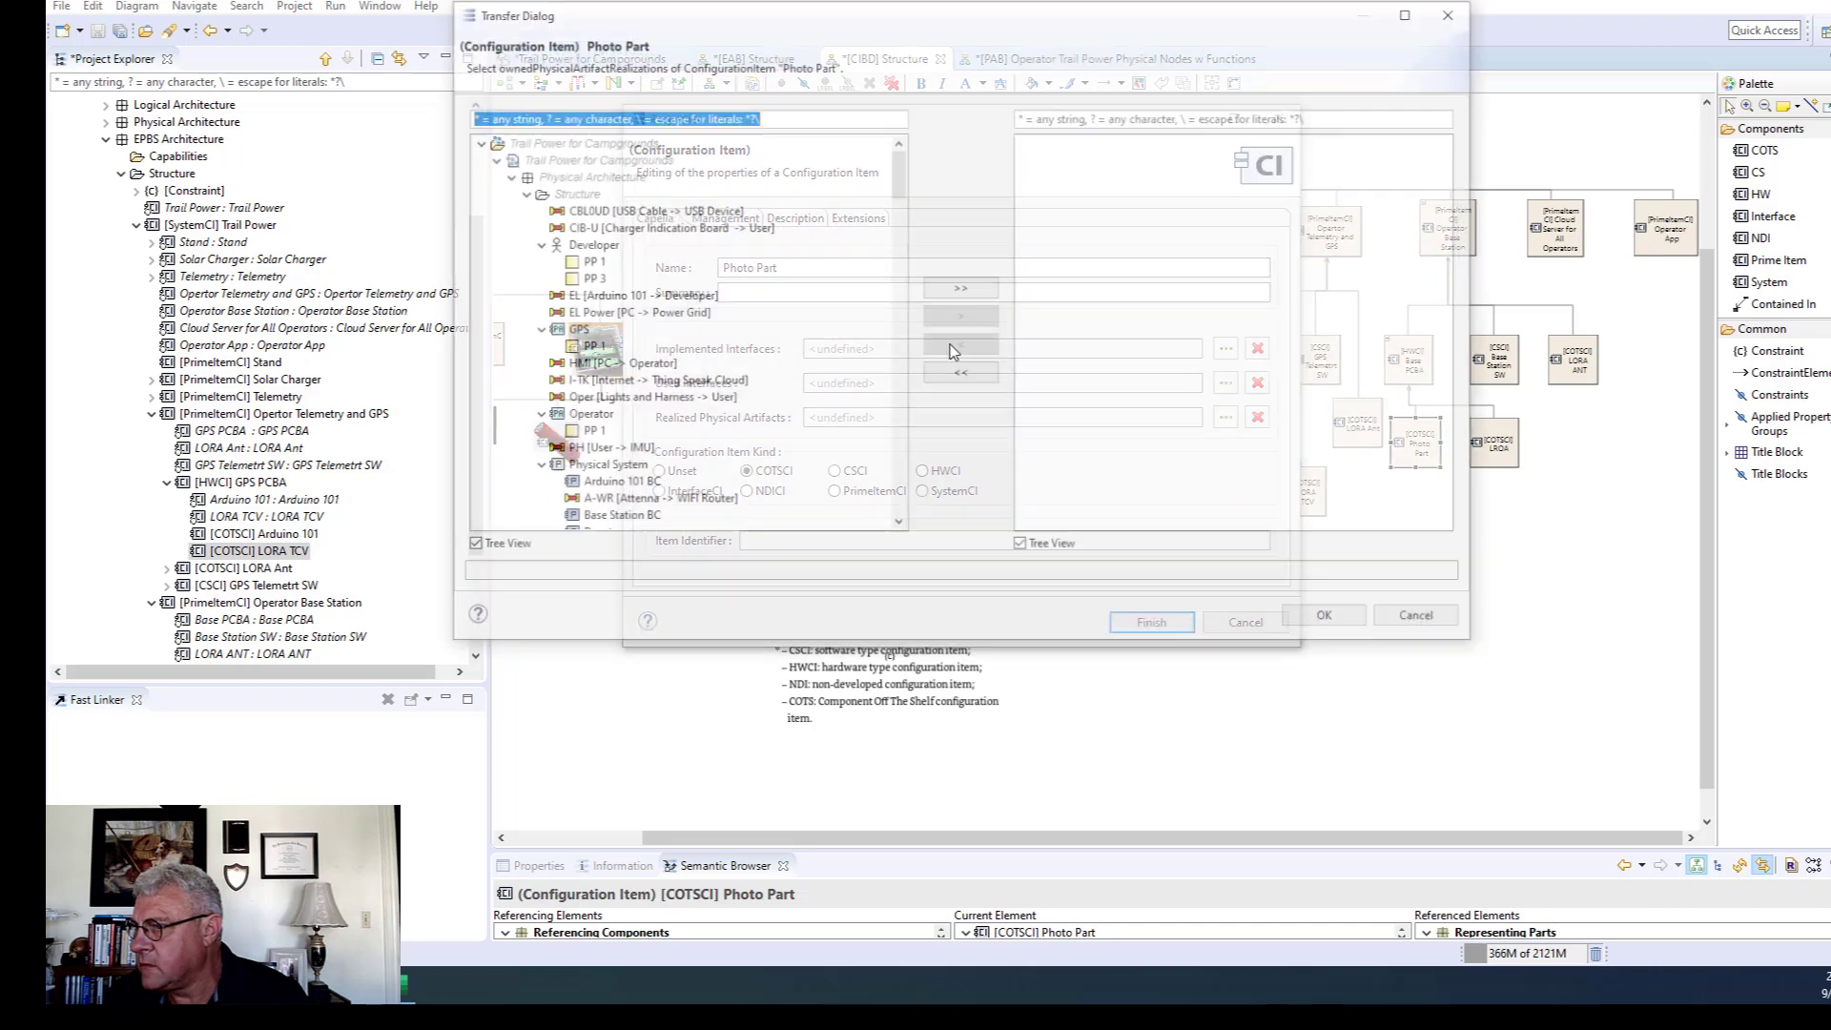
pyautogui.write('Photo')
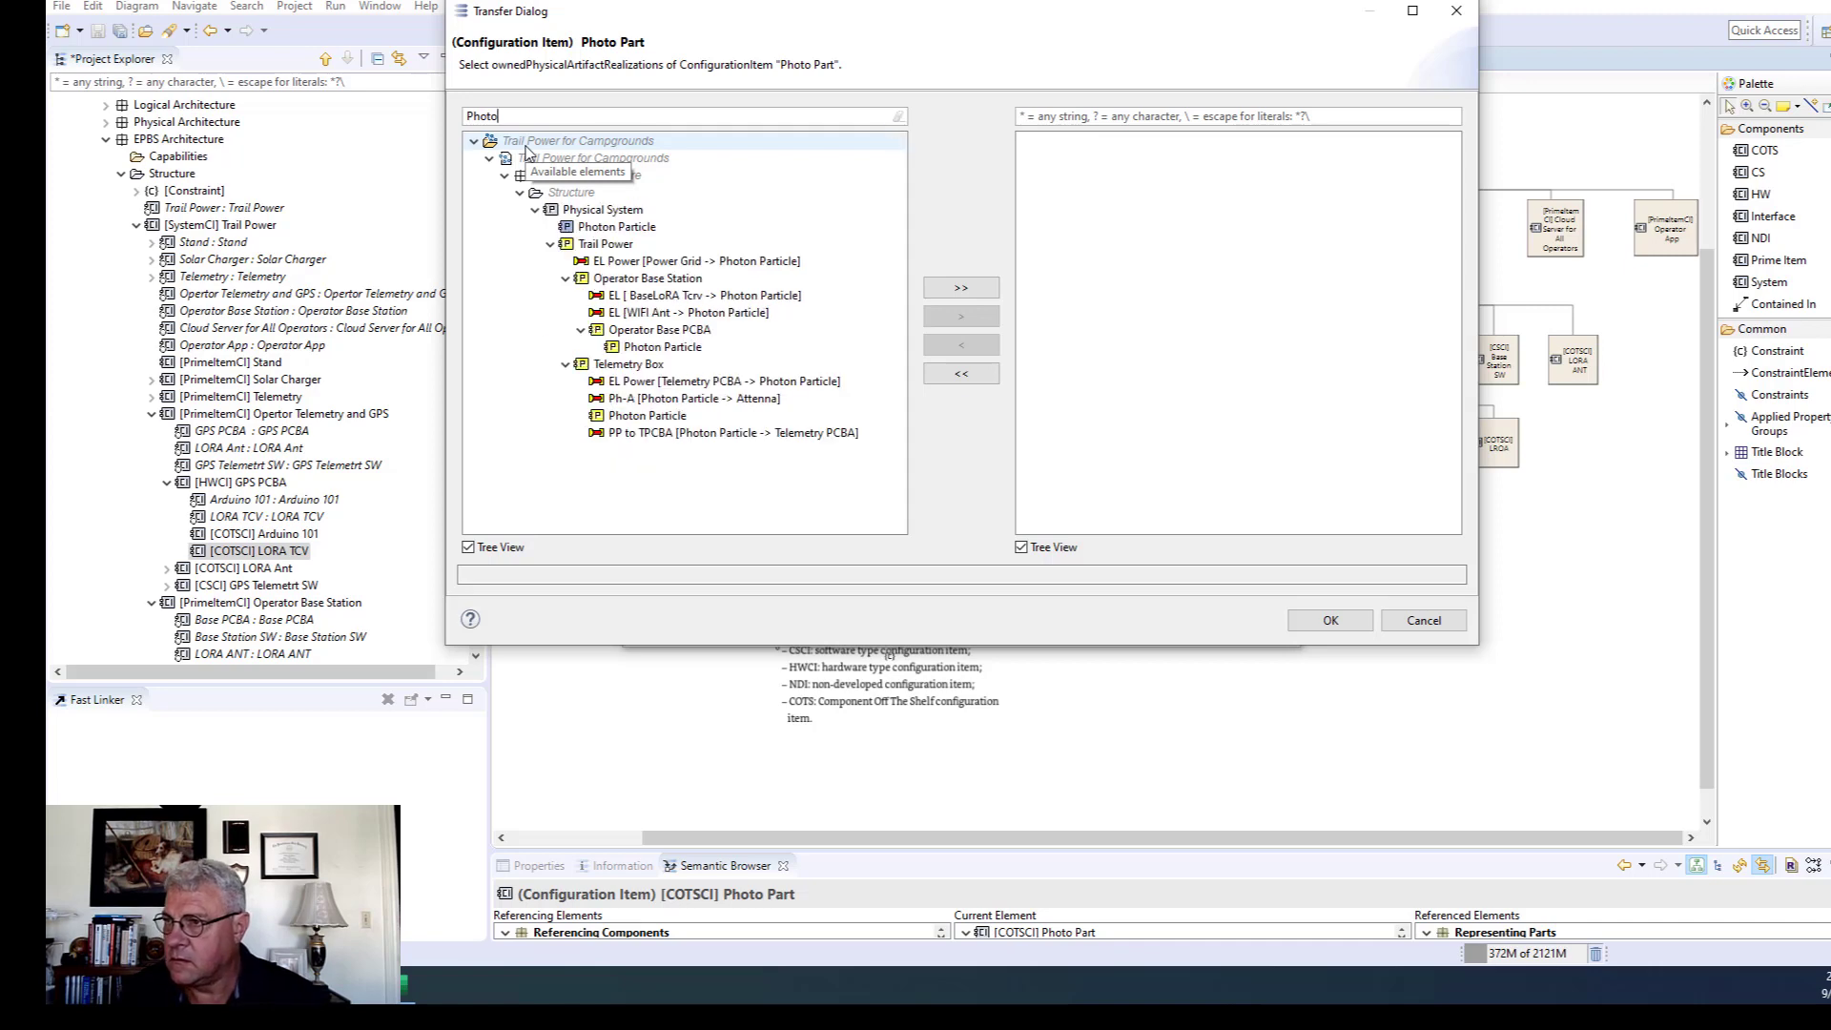
pyautogui.click(648, 415)
pyautogui.click(985, 322)
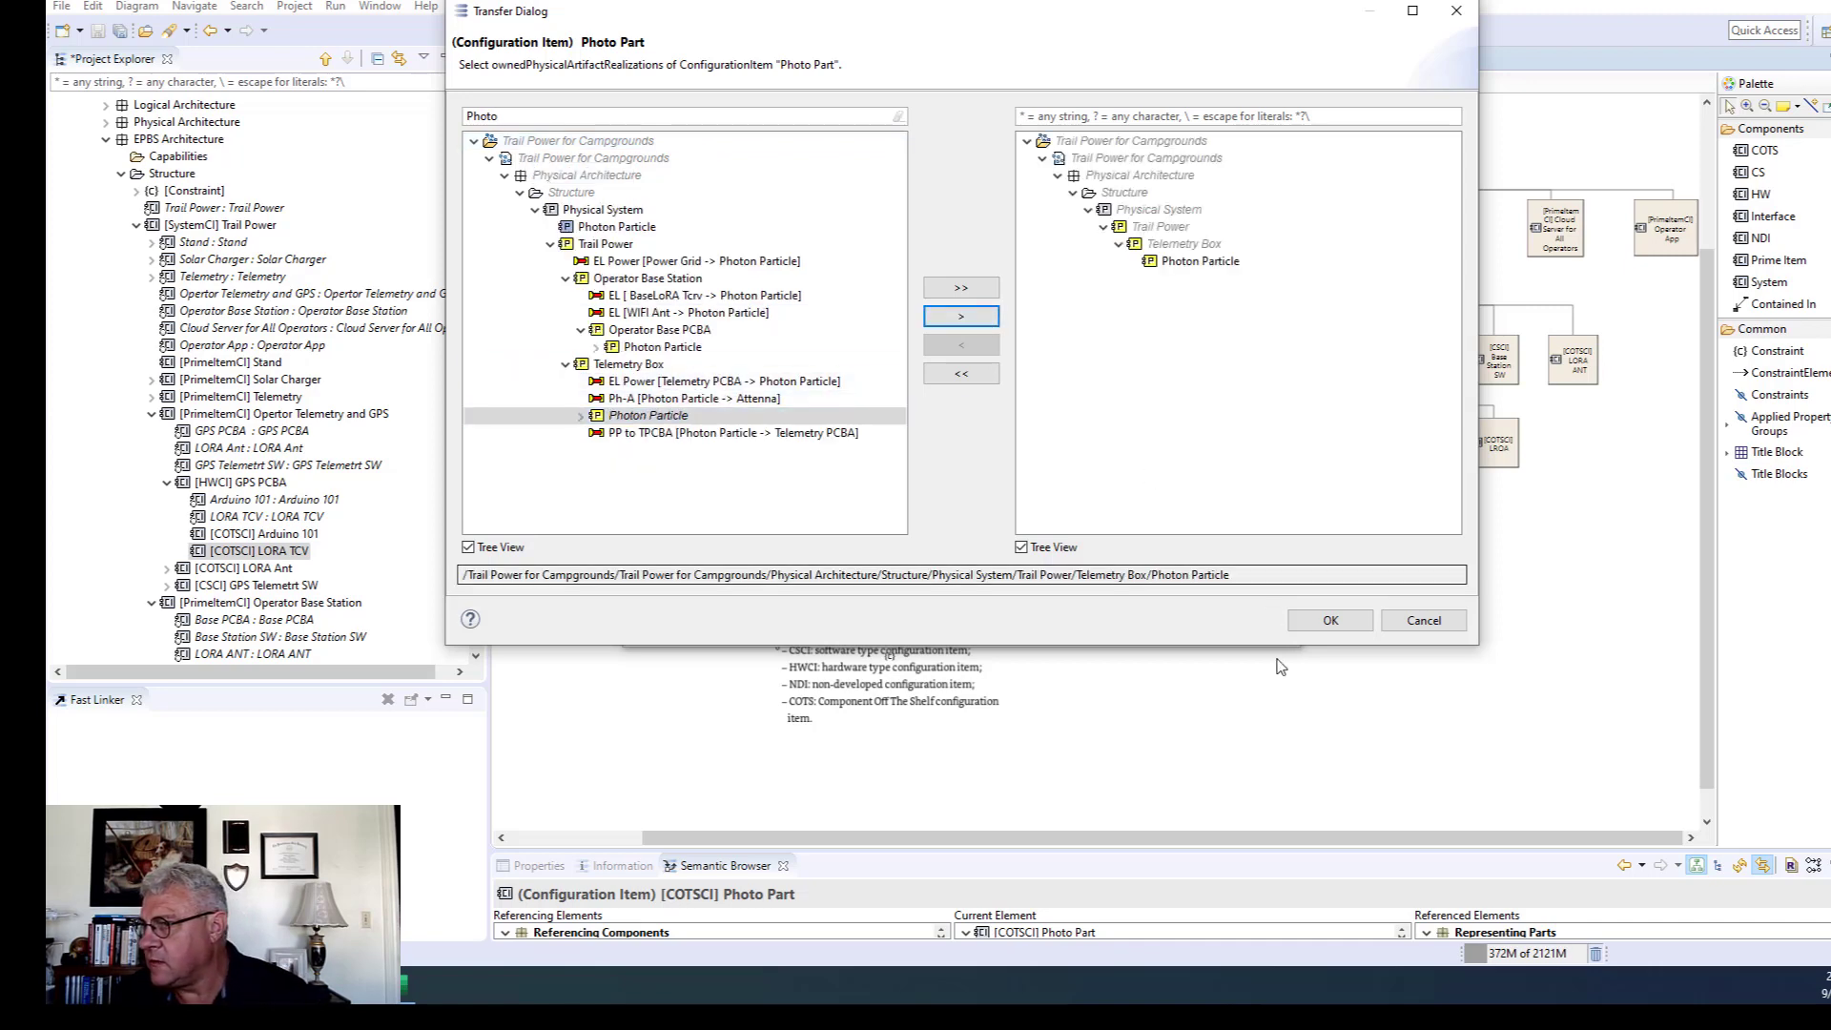
pyautogui.click(1330, 620)
pyautogui.click(1151, 622)
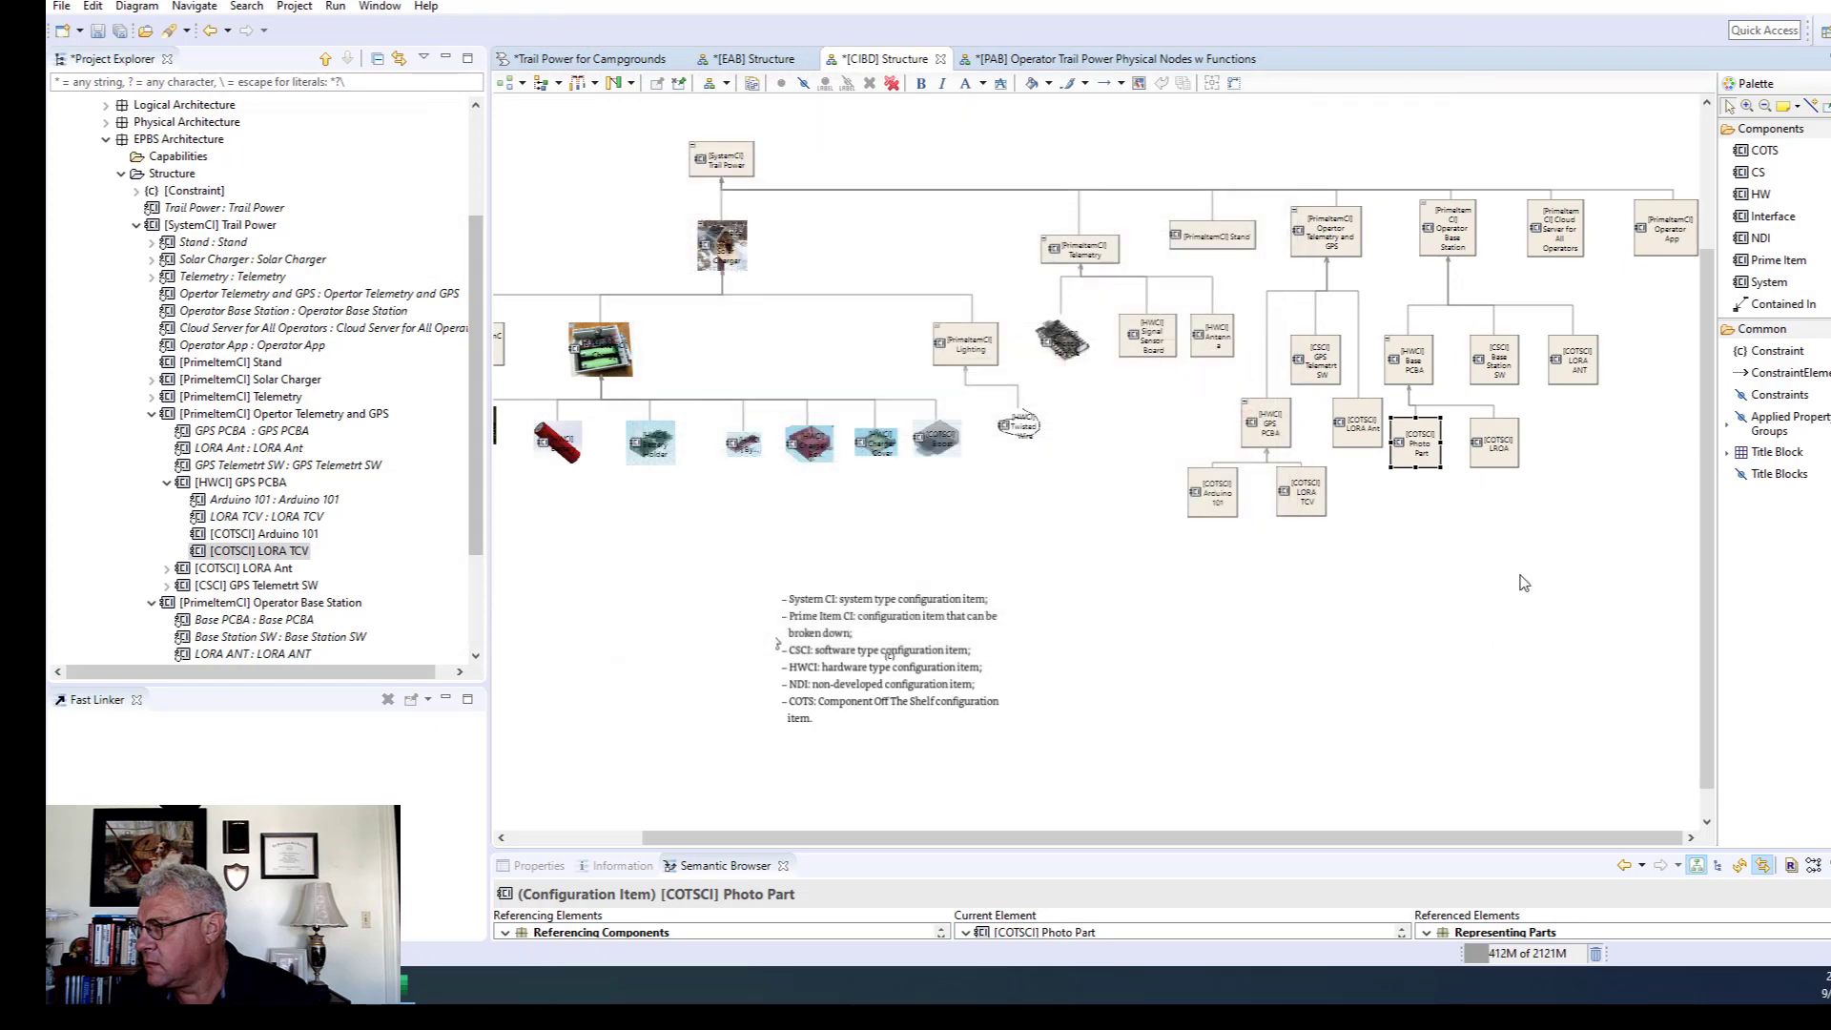
# Assign LoRA Tcvr from the Telemetry Box's Telemetry PCBA as the realized physical artifact of the LORA TCV item.
pyautogui.click(1309, 508)
pyautogui.doubleClick(1308, 508)
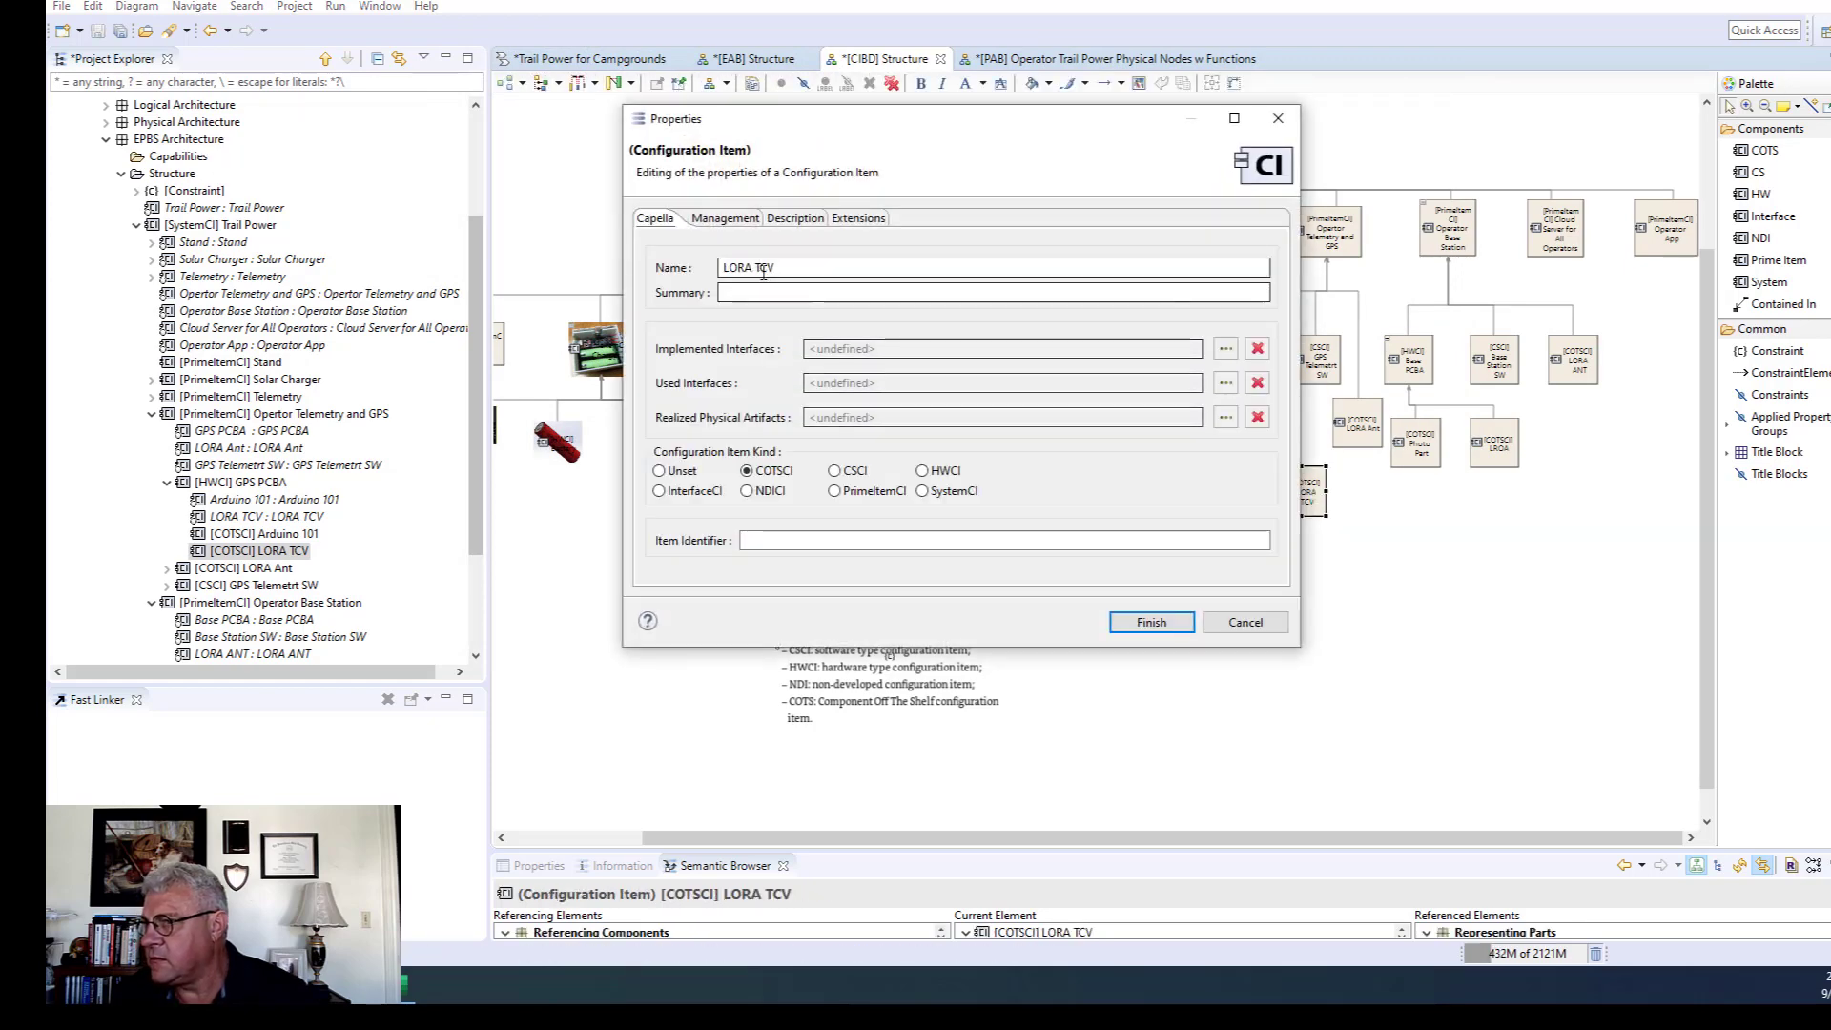
pyautogui.click(1226, 417)
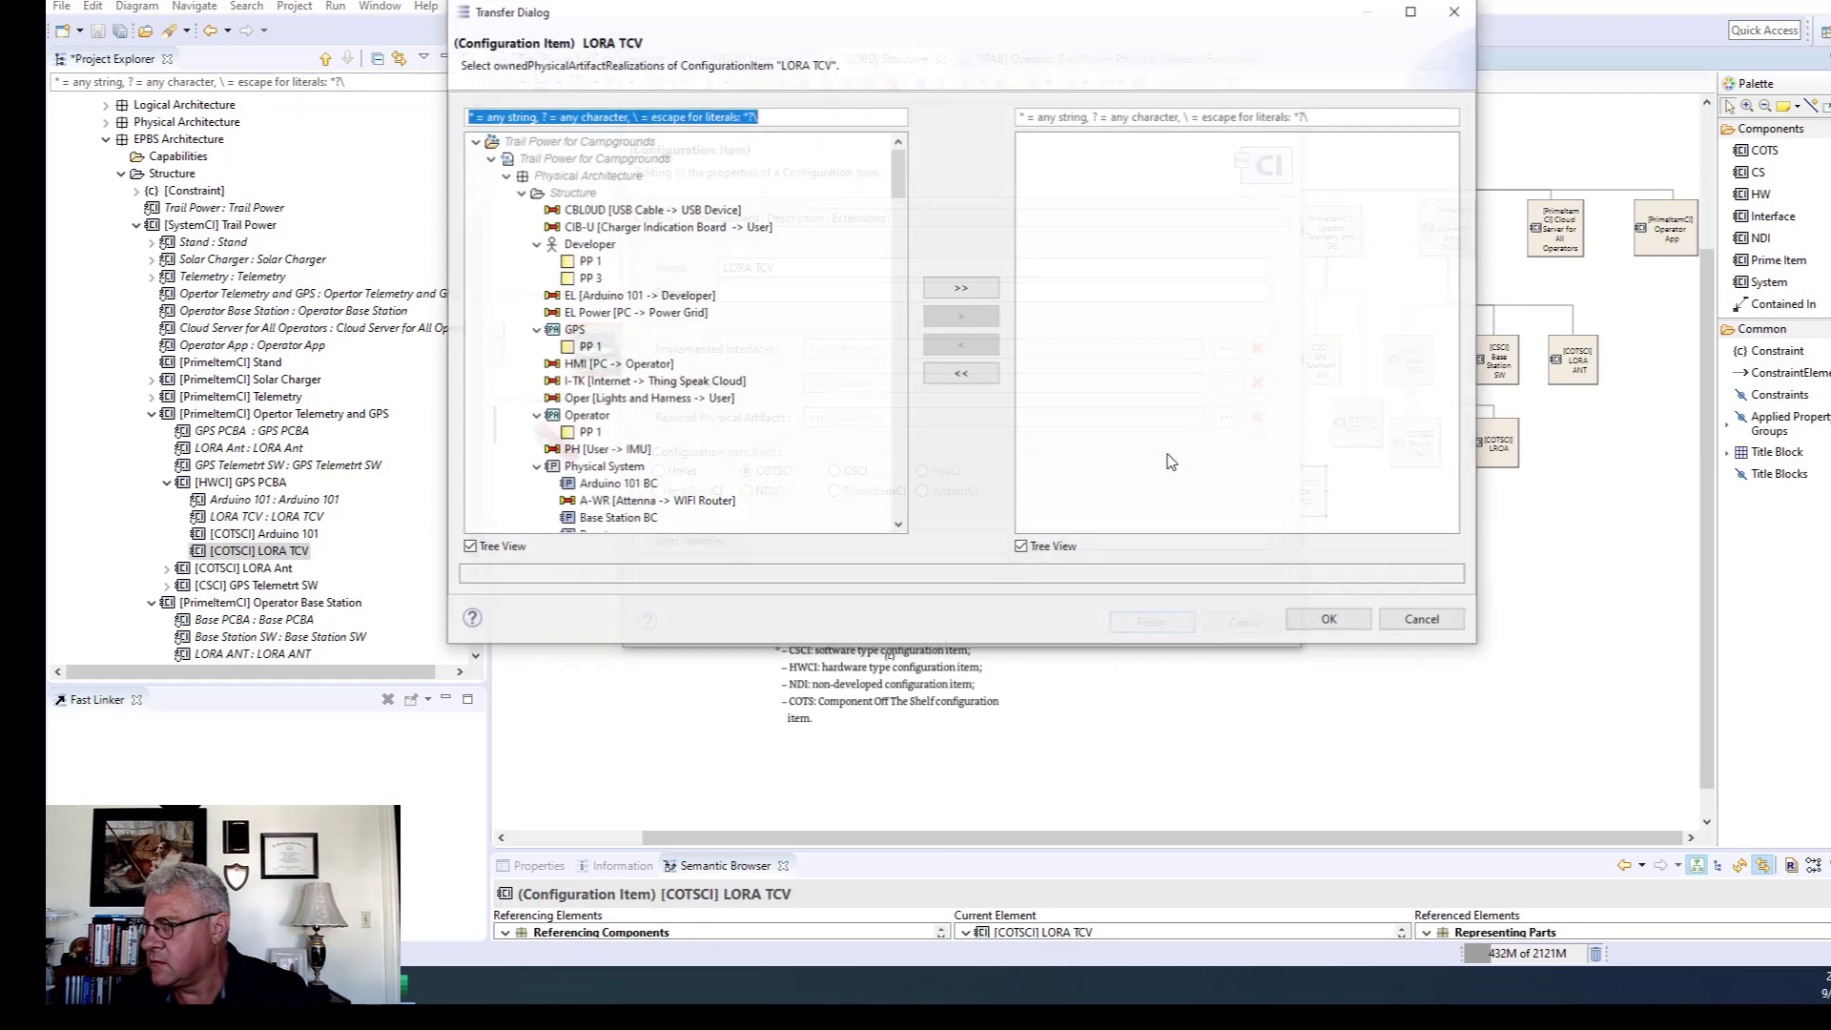
pyautogui.write('lora')
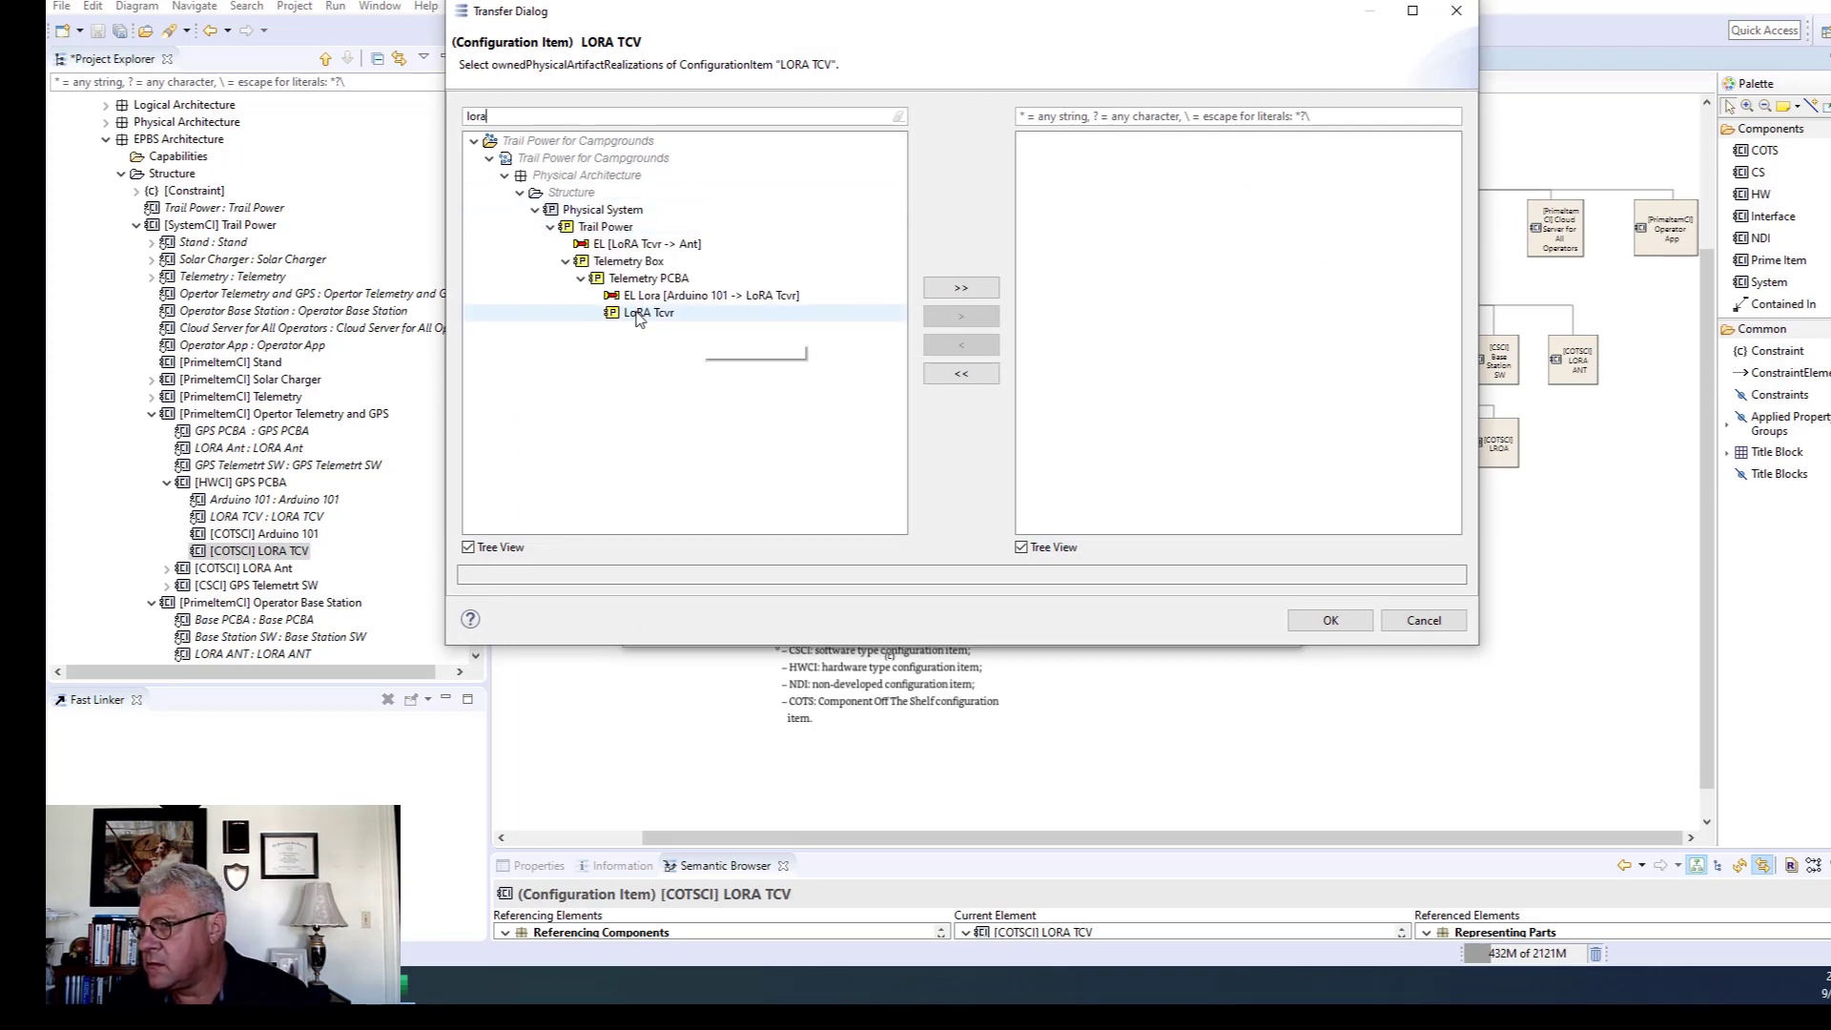
pyautogui.click(862, 319)
pyautogui.click(961, 315)
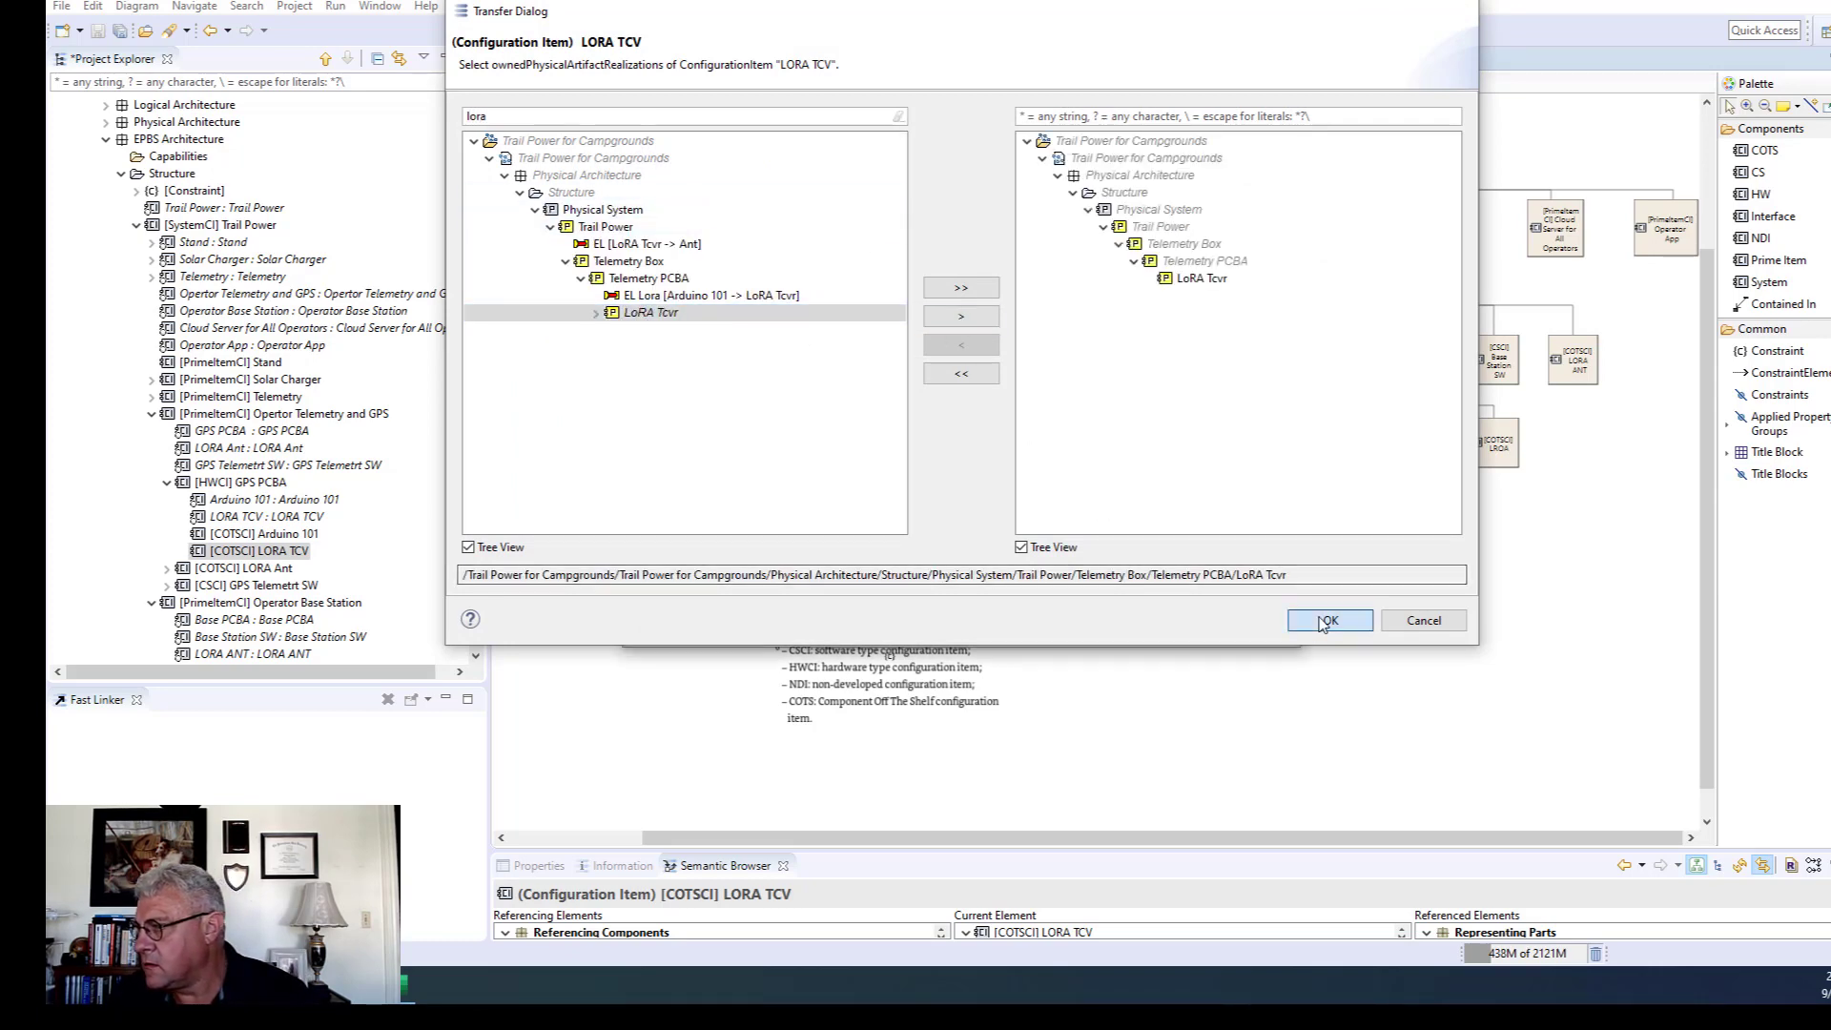
pyautogui.click(1330, 620)
pyautogui.click(1151, 622)
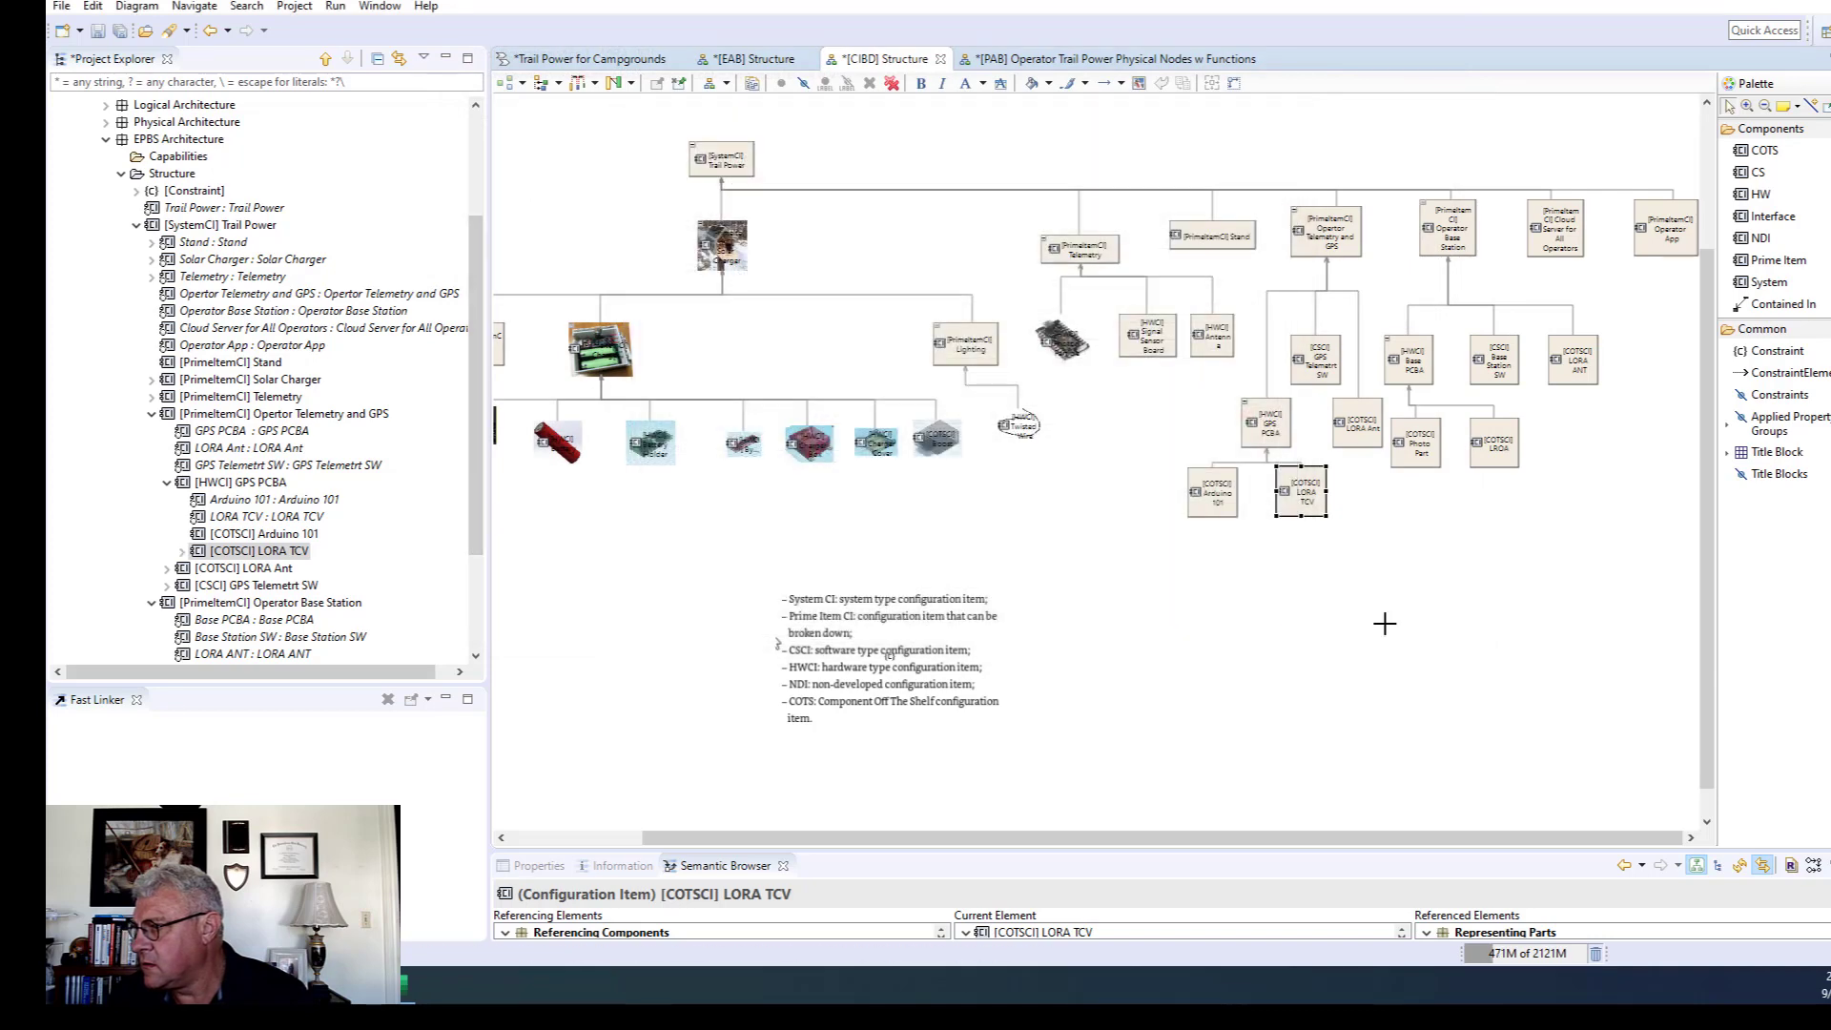
# Assign Arduino 101 from the Telemetry Box's Telemetry PCBA as the realized physical artifact of the Arduino 101 item.
pyautogui.click(1225, 505)
pyautogui.doubleClick(1227, 507)
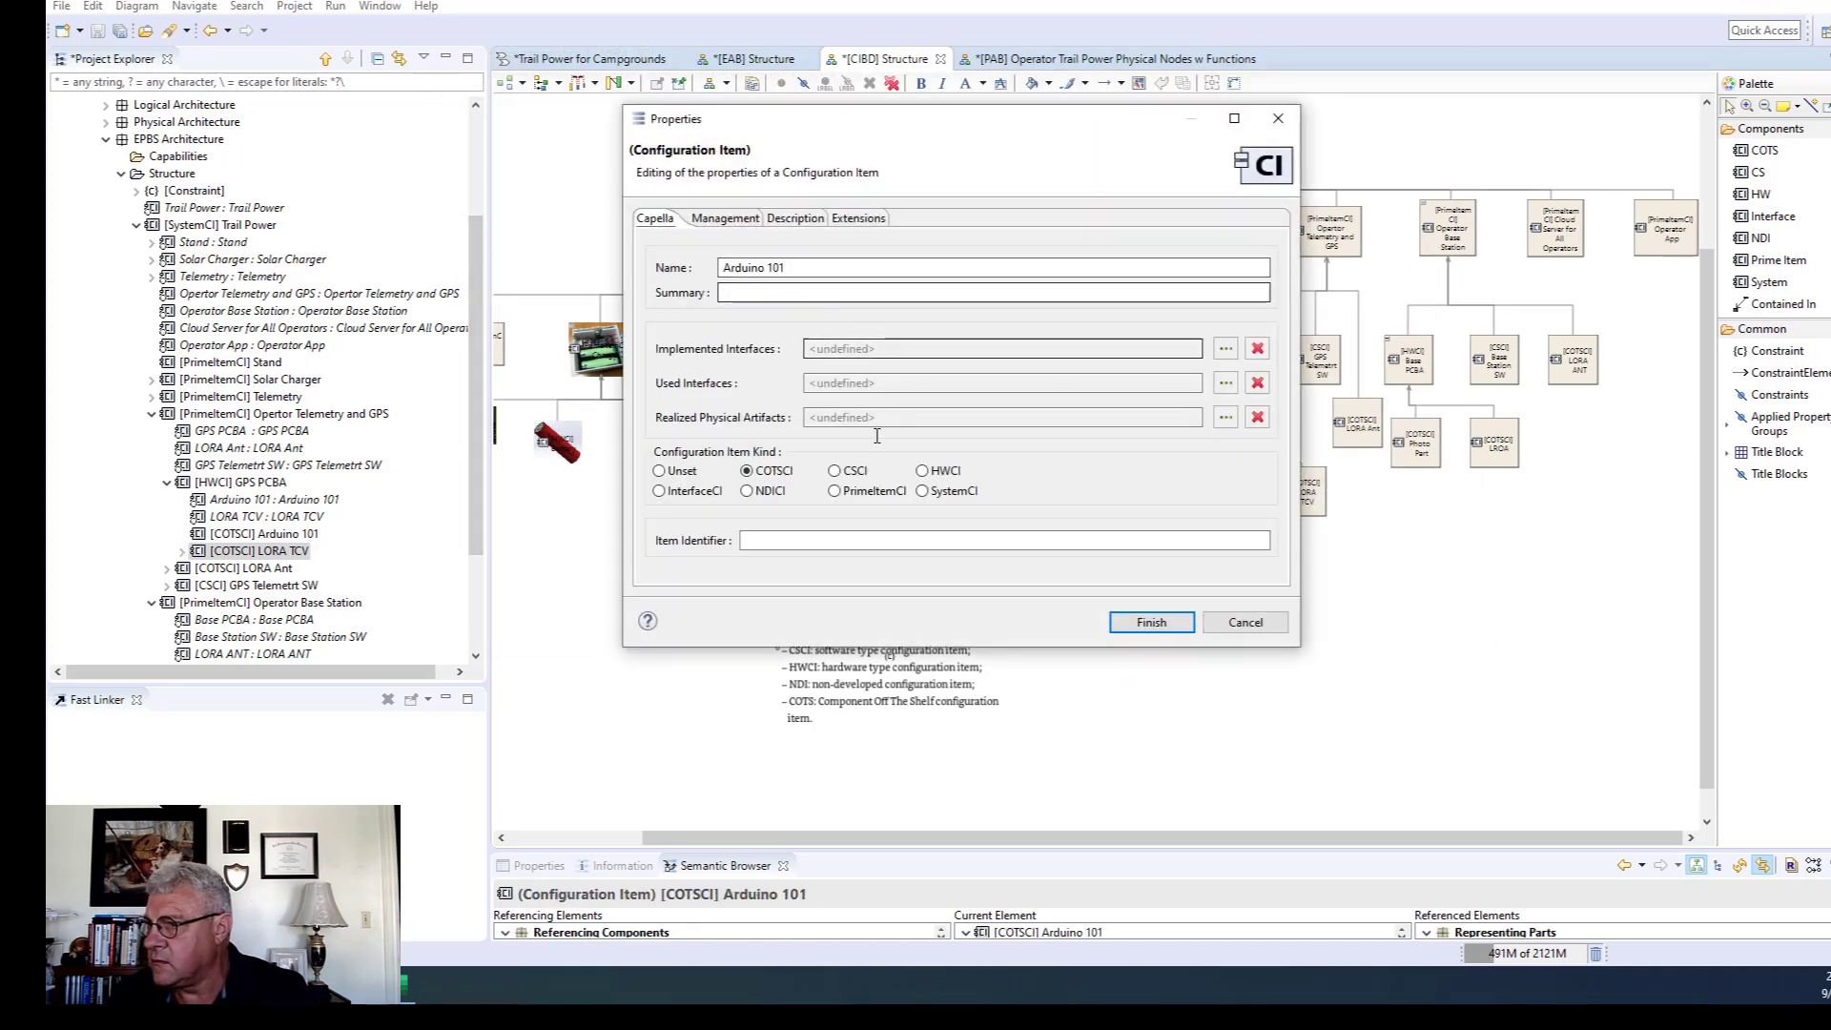
pyautogui.click(1225, 416)
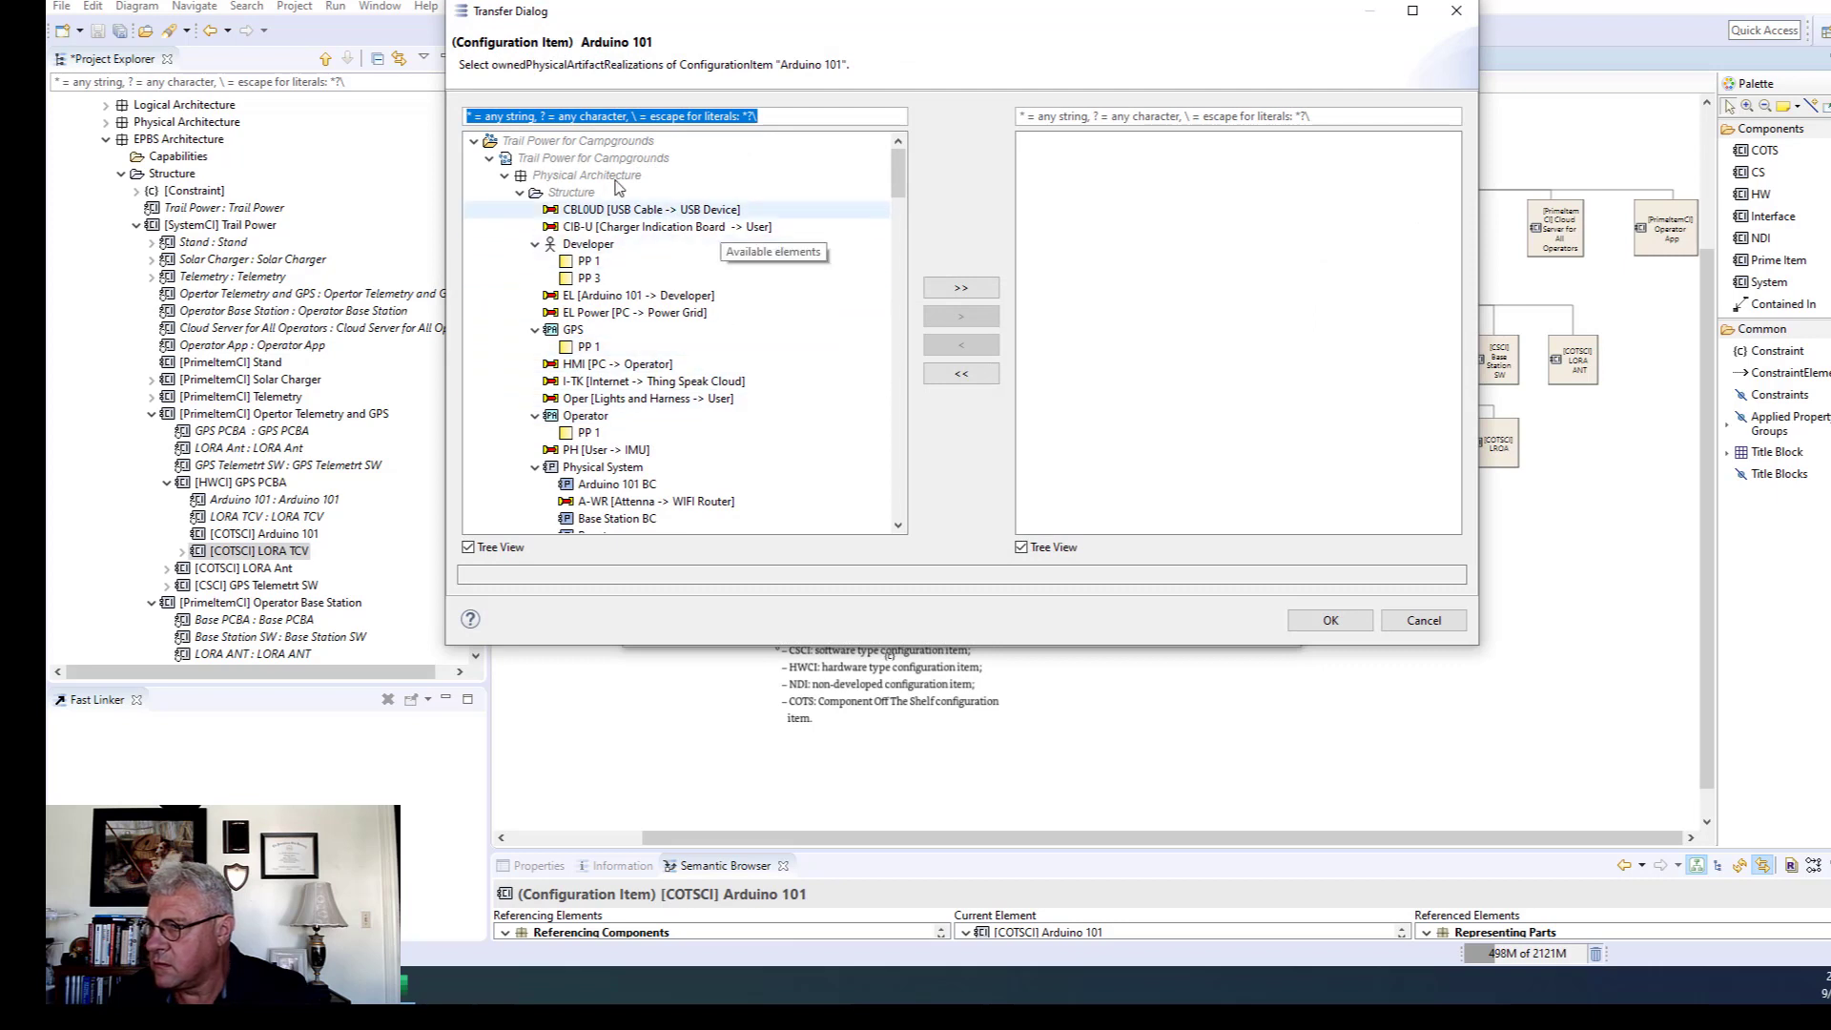
pyautogui.write('ardu')
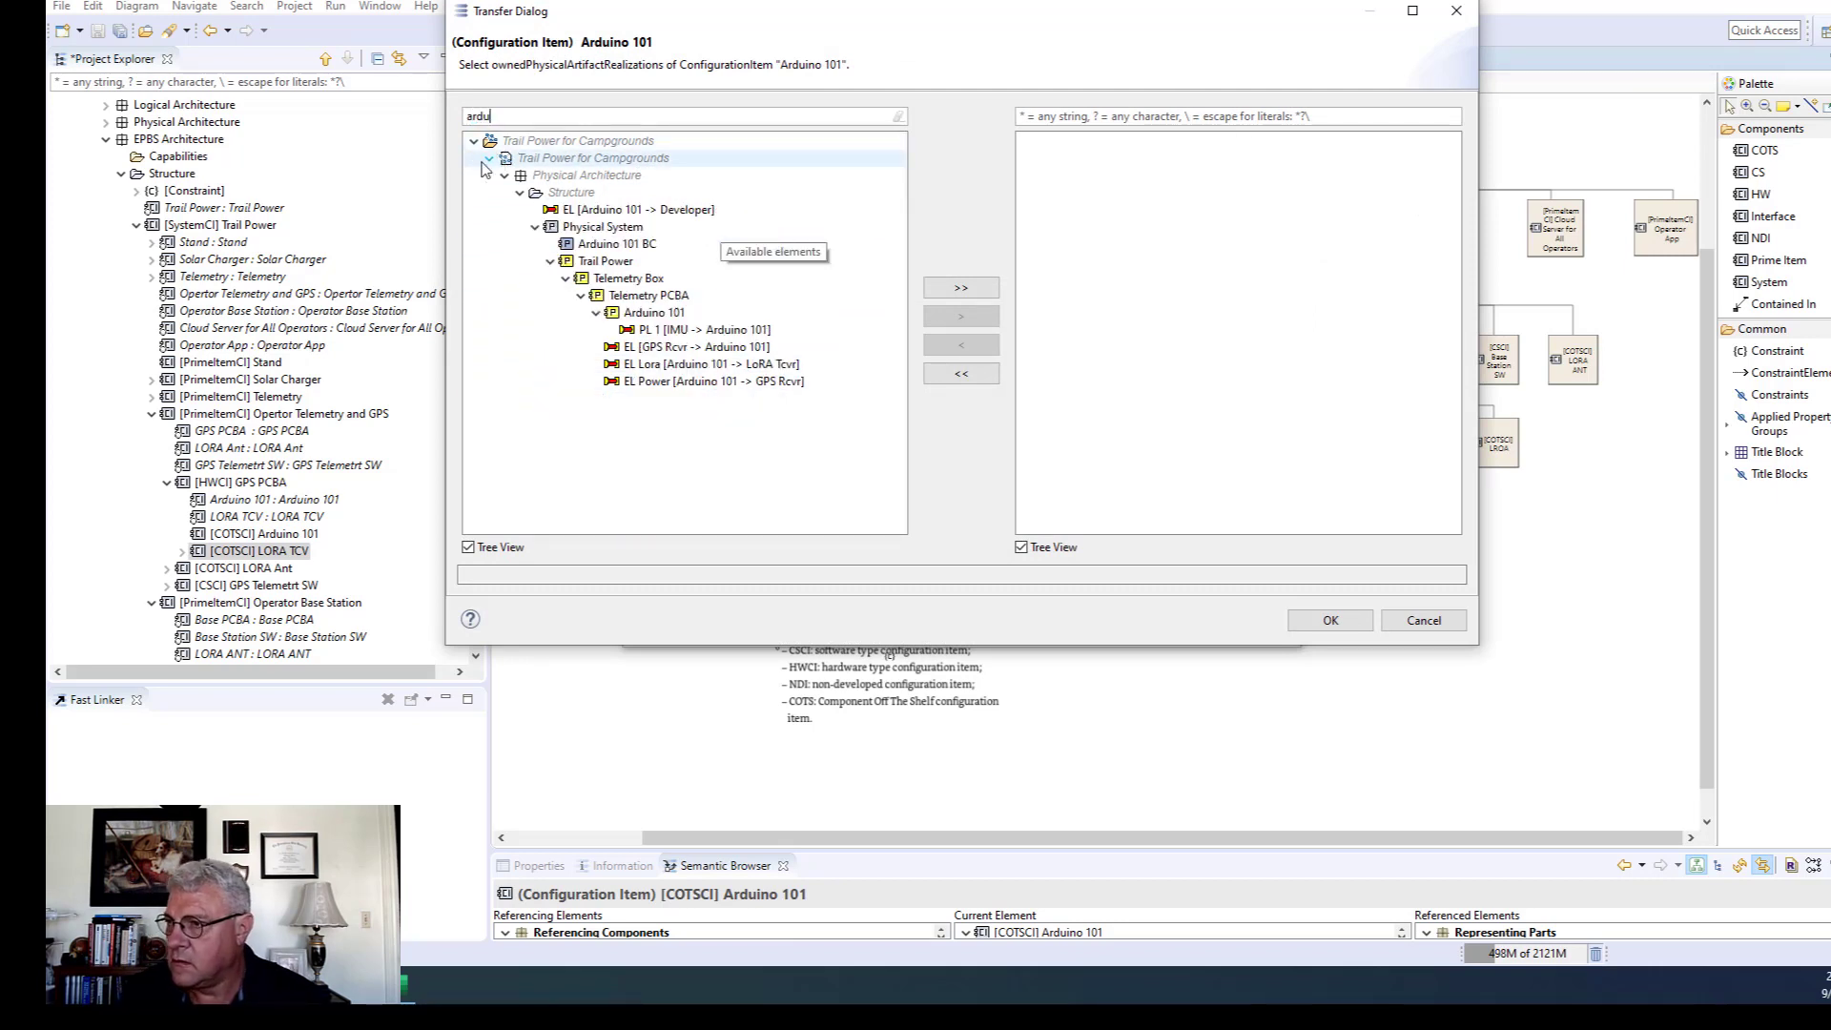
pyautogui.click(648, 295)
pyautogui.click(654, 312)
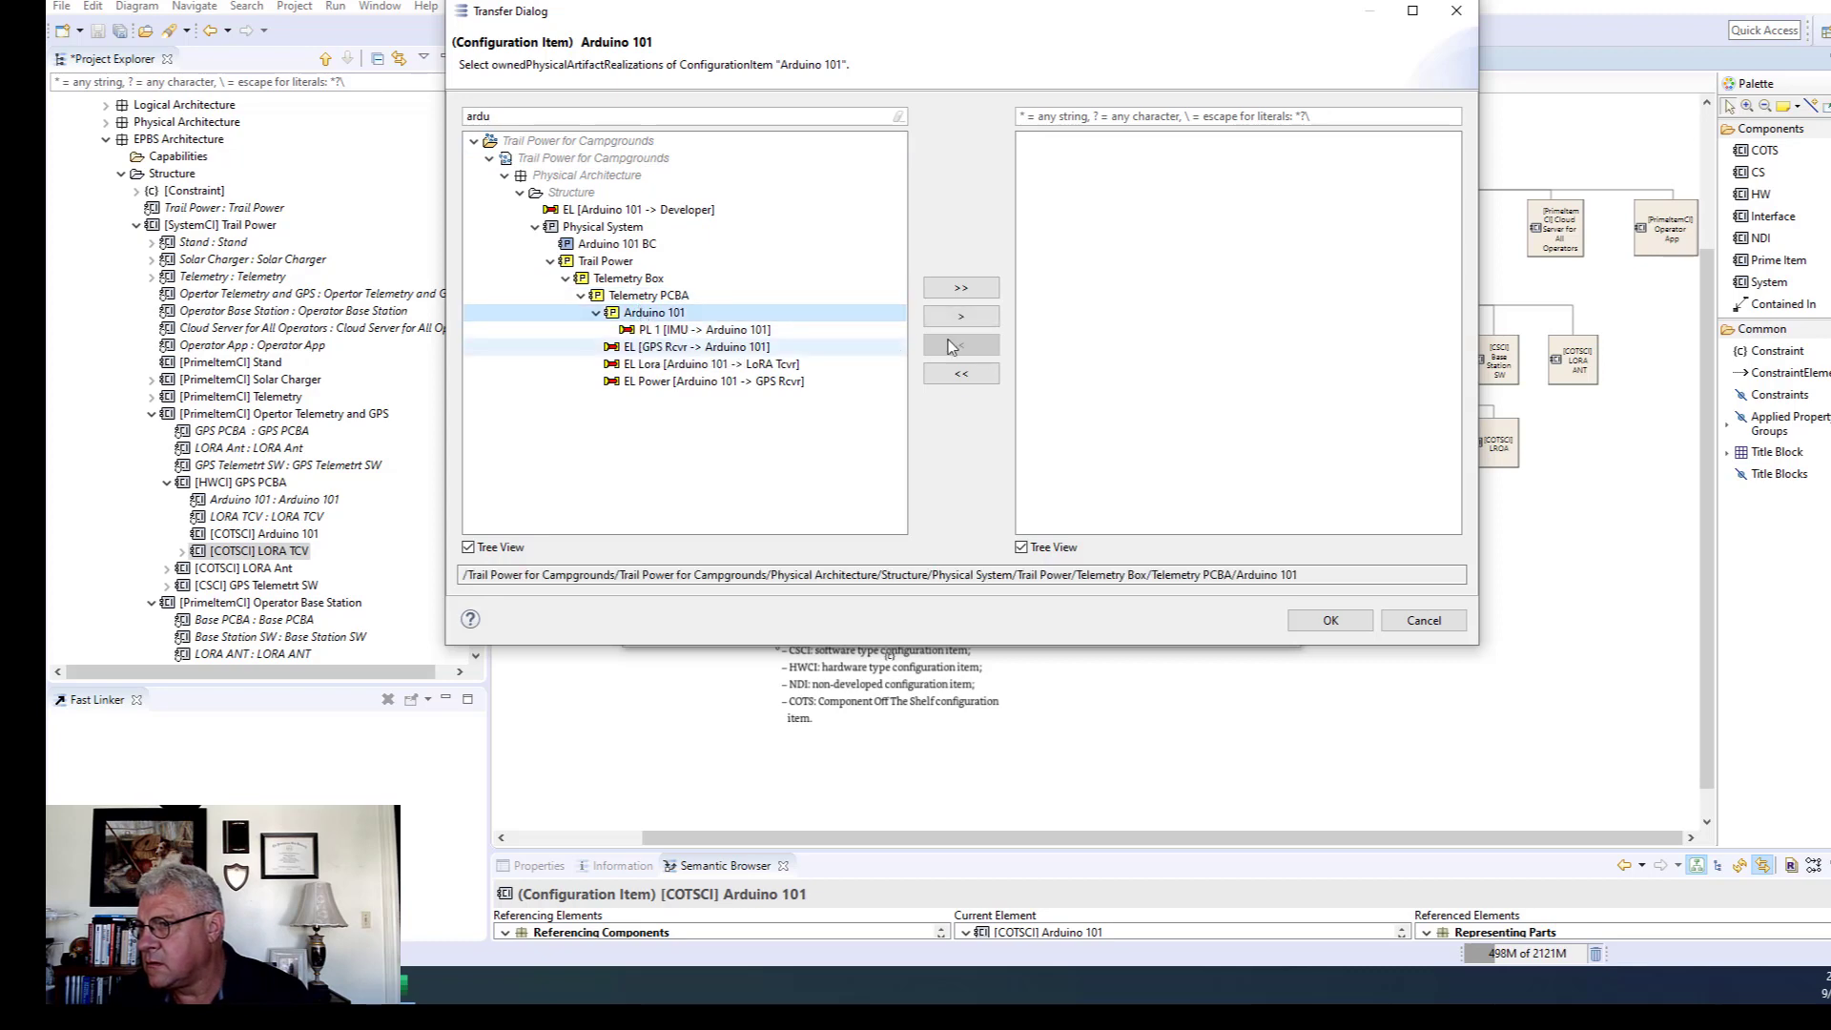
pyautogui.click(961, 316)
pyautogui.click(1330, 620)
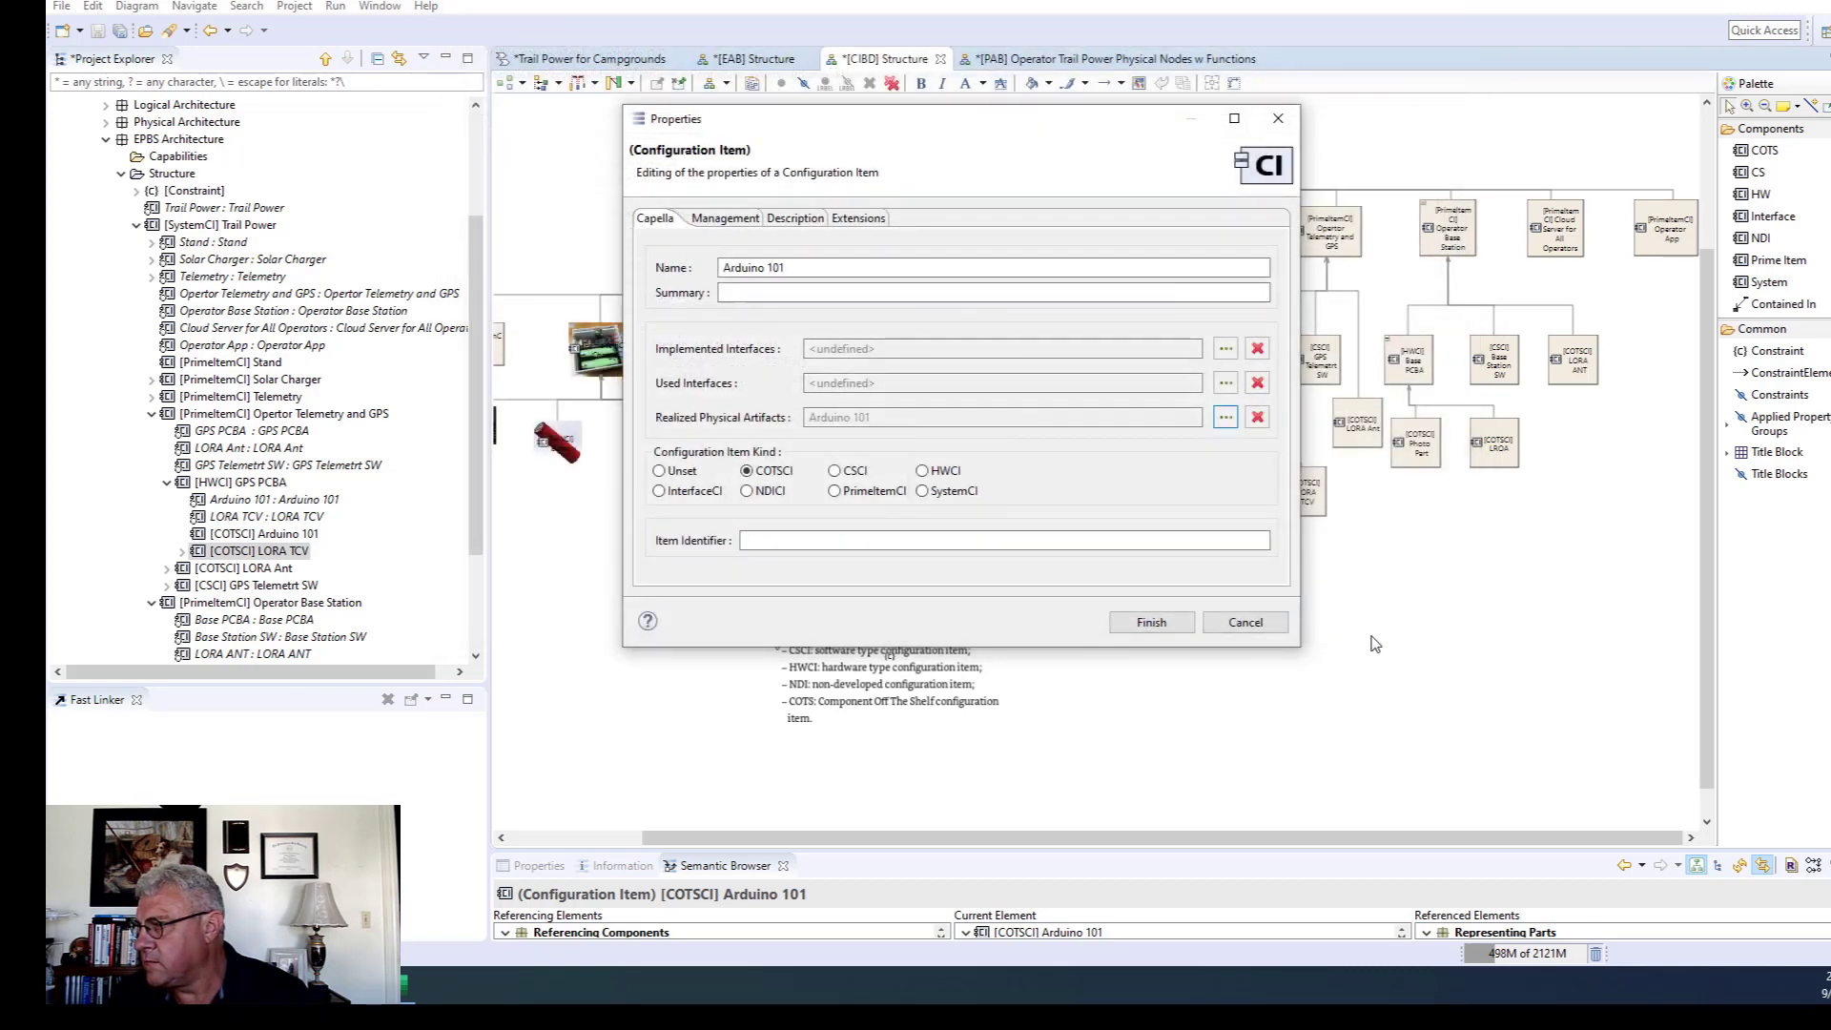
pyautogui.click(1150, 622)
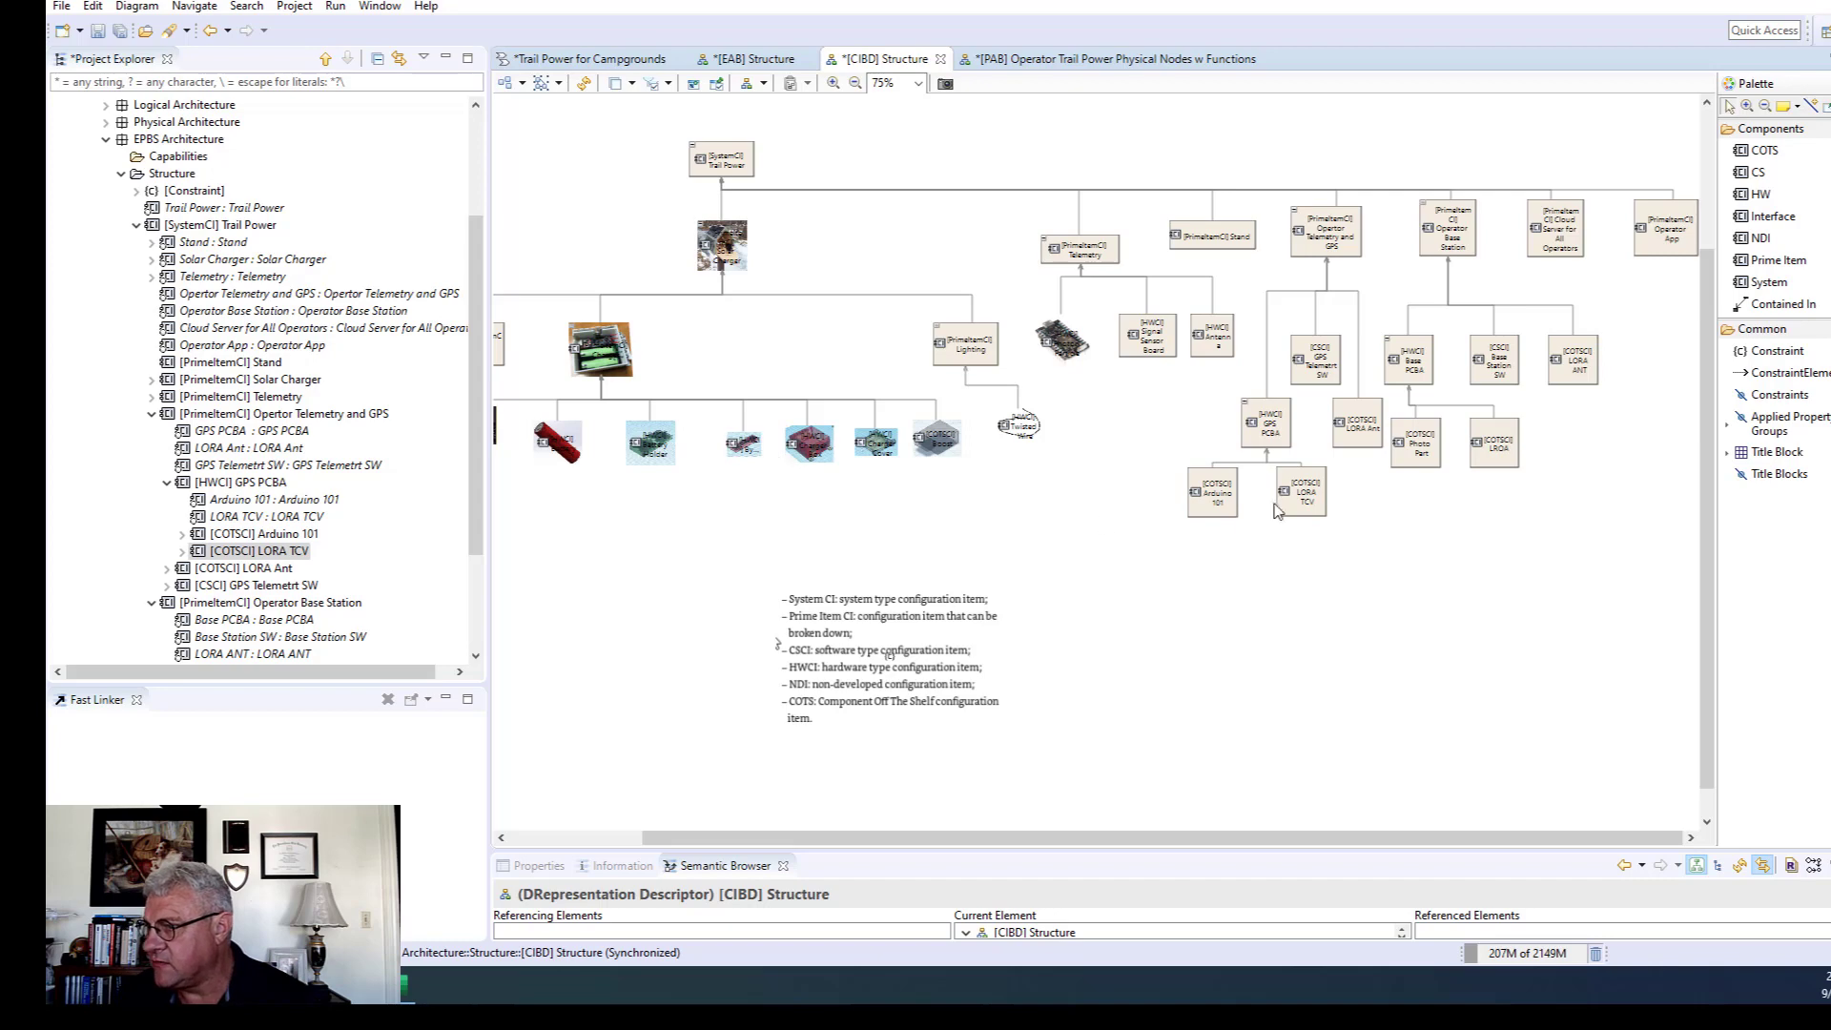
# Review the configuration item properties of Arduino 101 beneath GPS PCBA without changing them.
pyautogui.click(1223, 505)
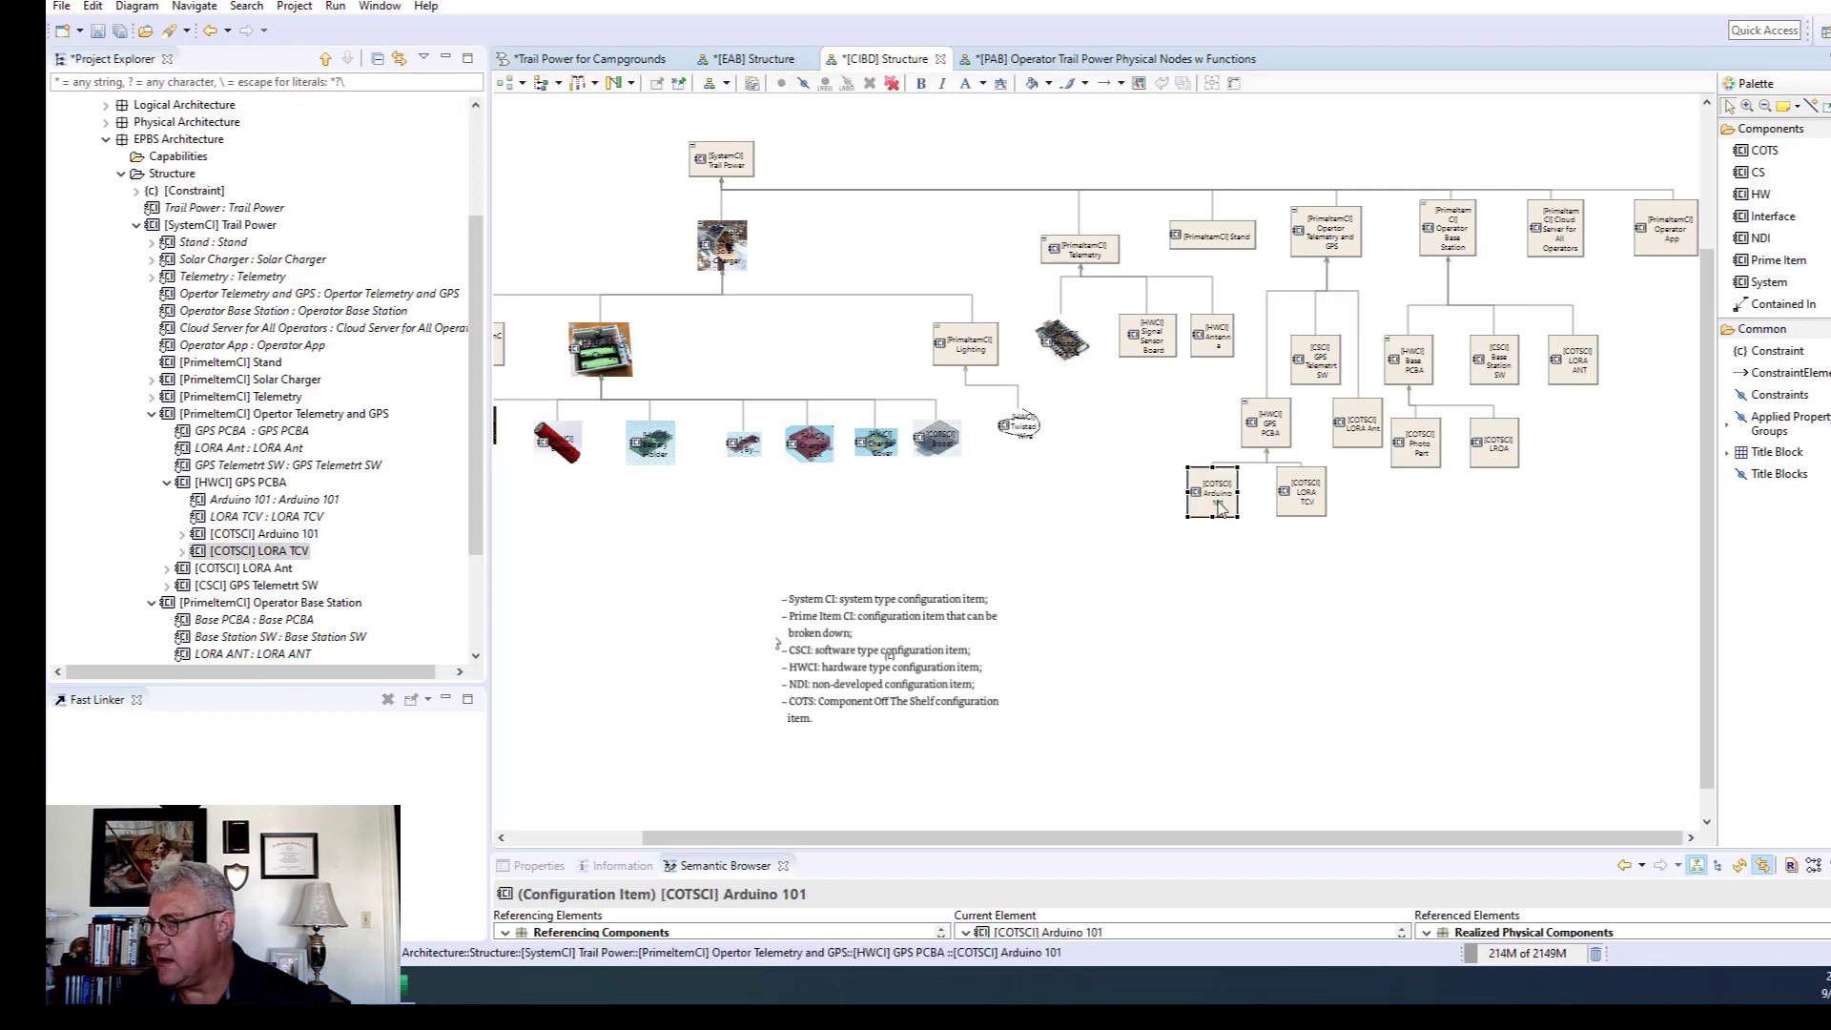
pyautogui.doubleClick(1219, 509)
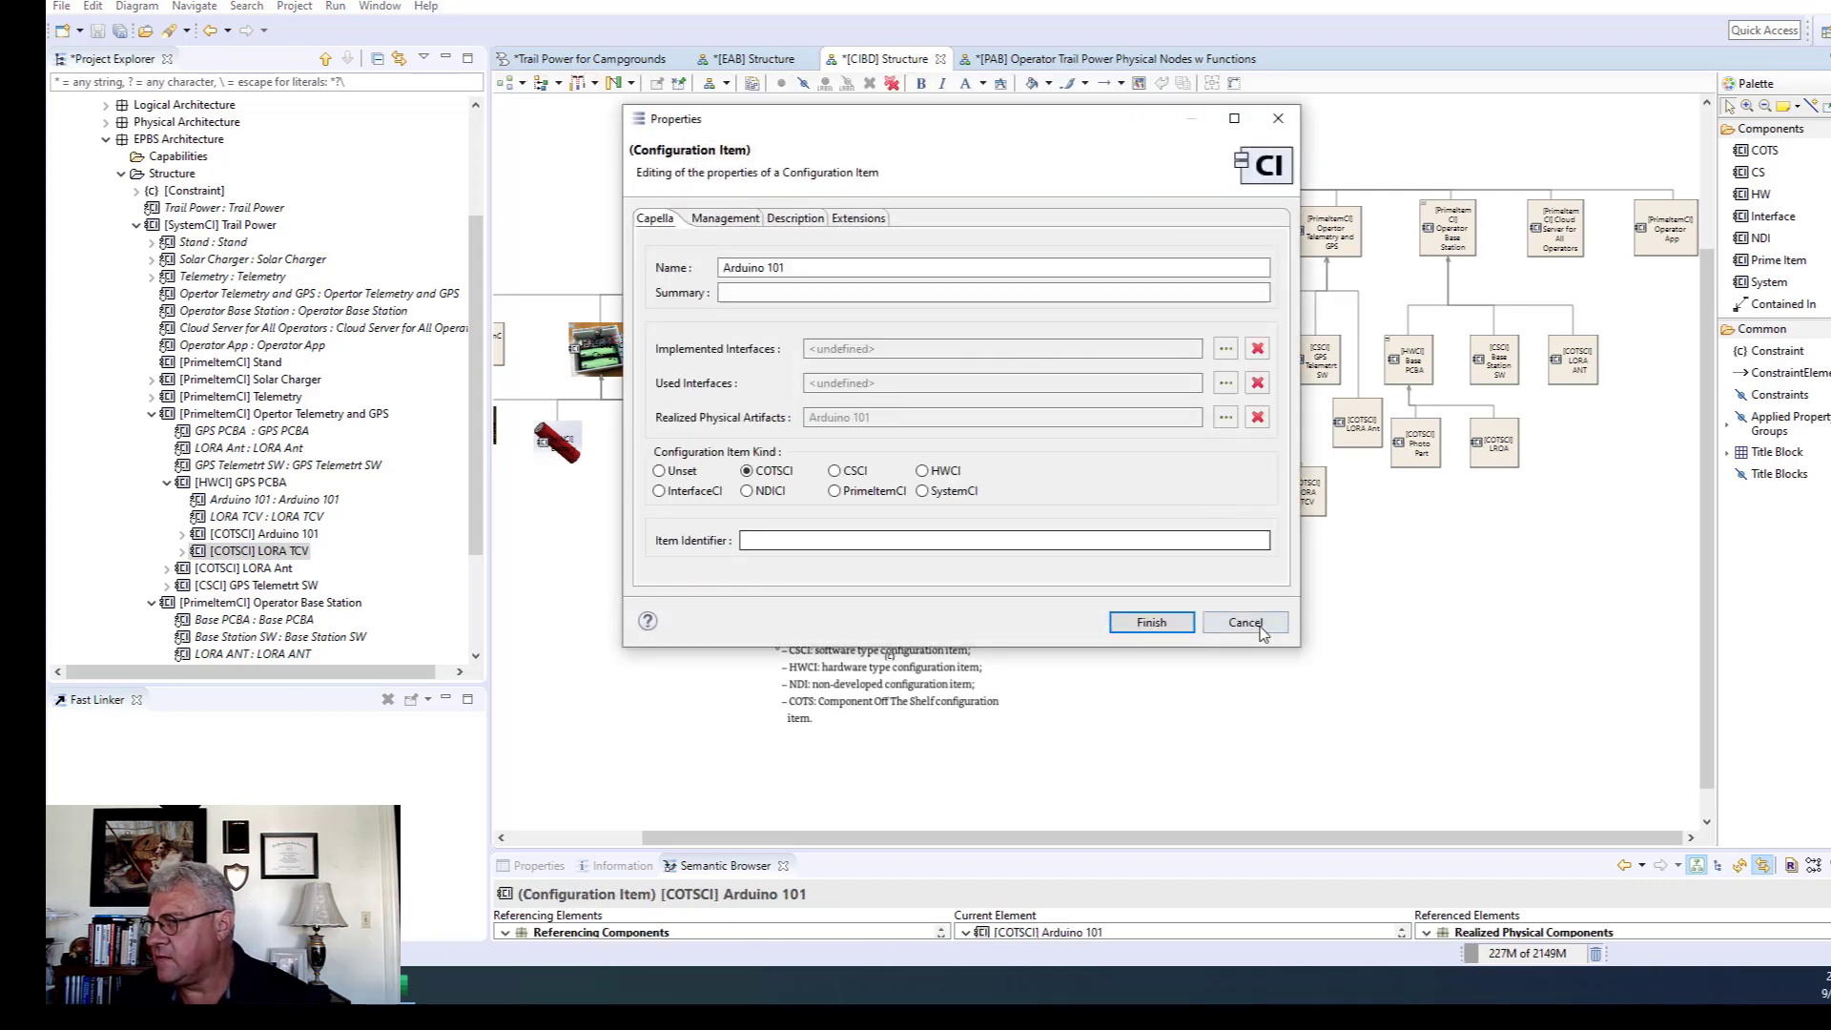
pyautogui.click(1259, 625)
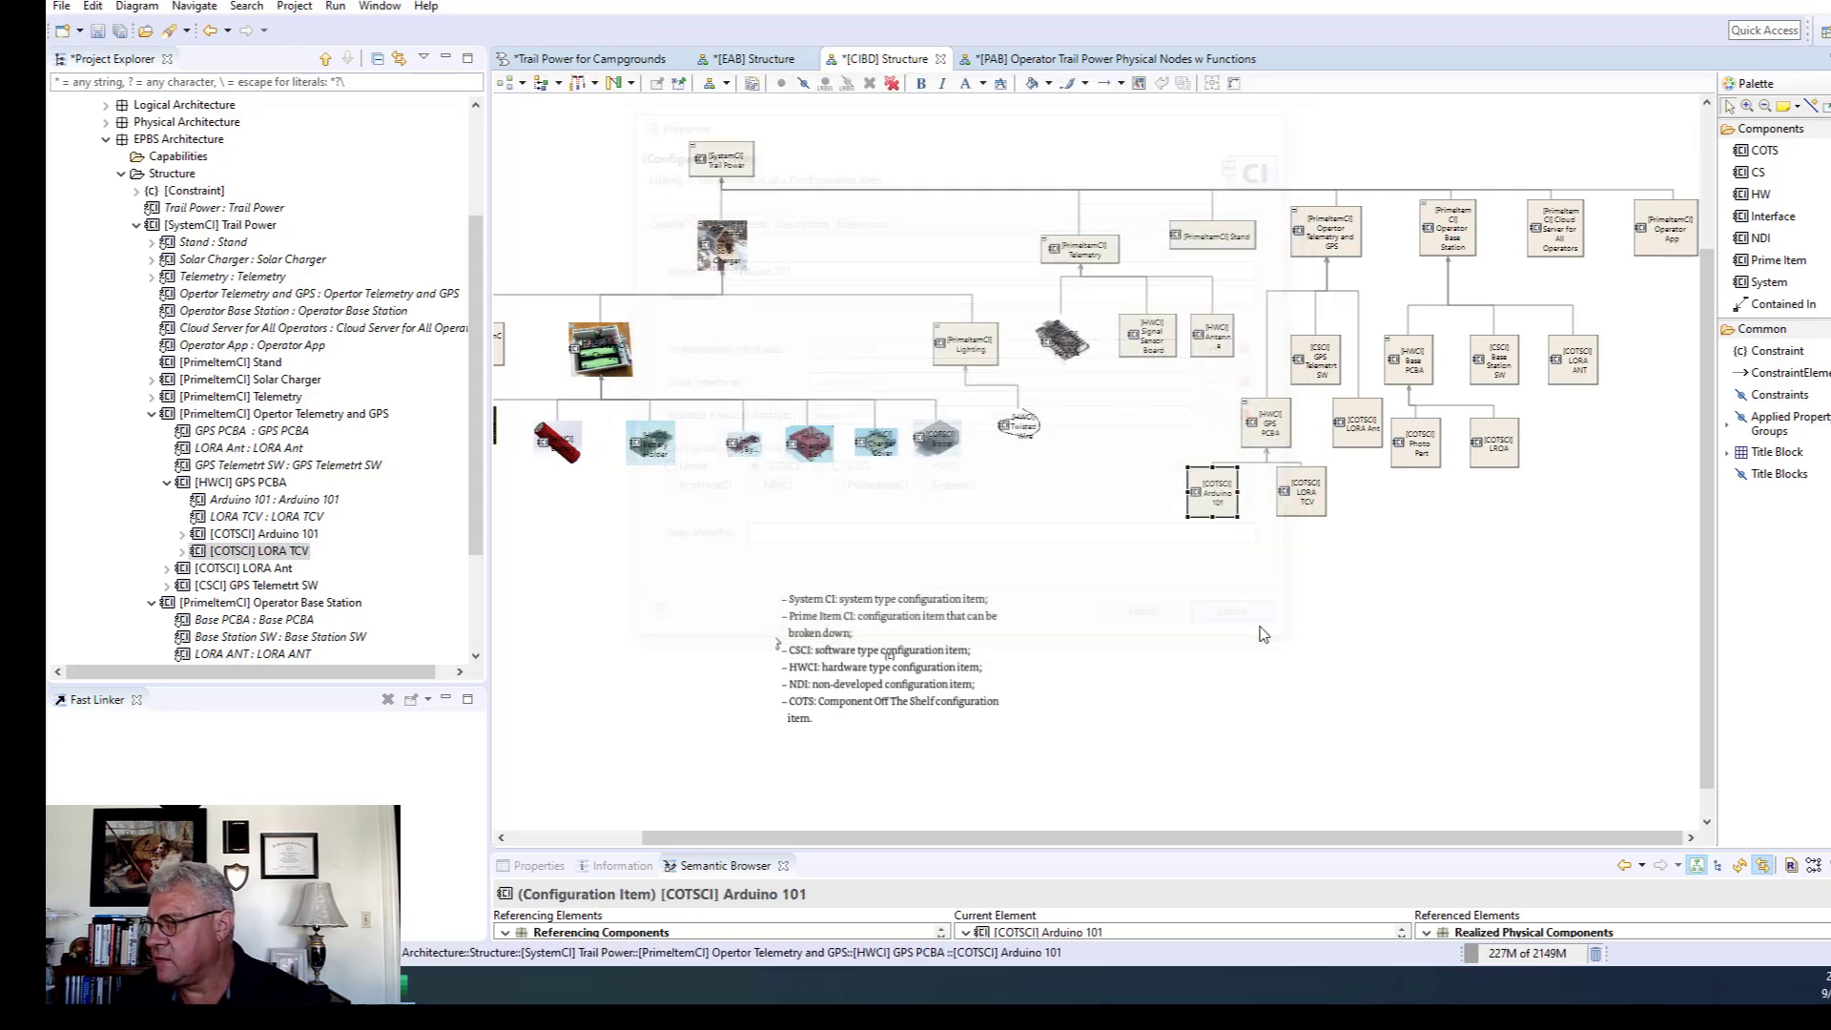
pyautogui.doubleClick(1204, 512)
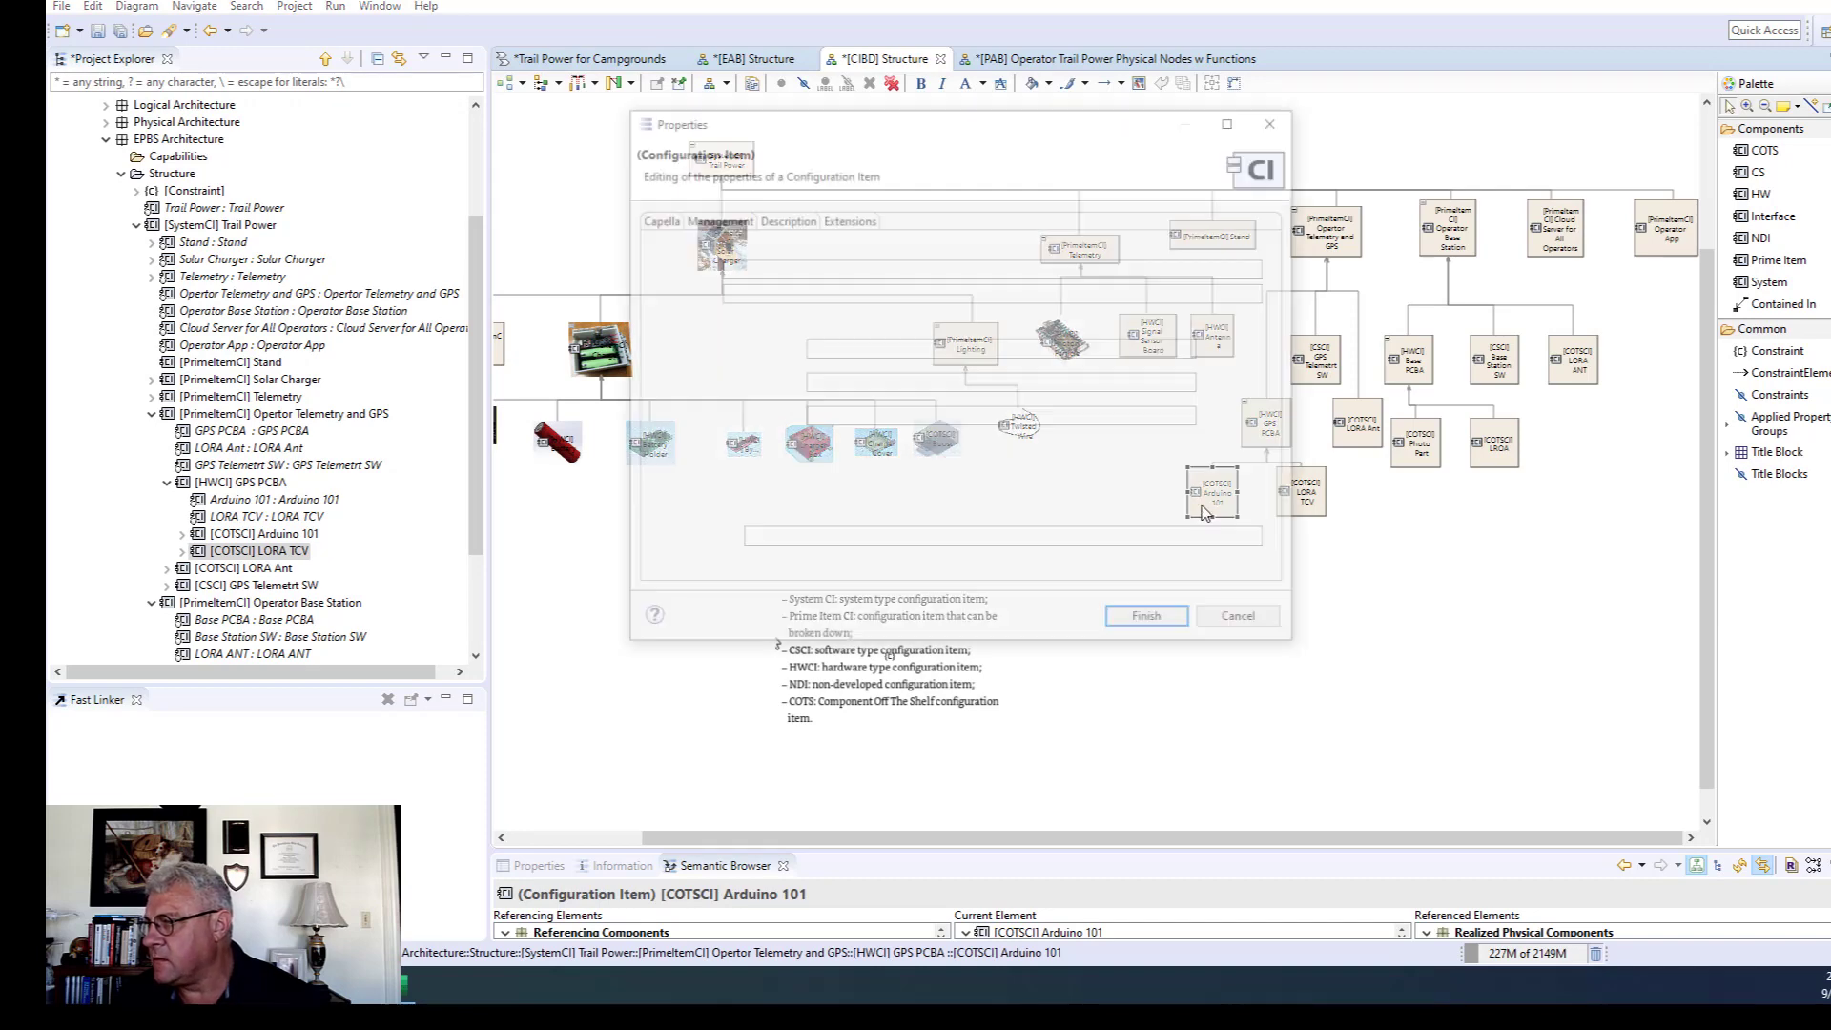
pyautogui.click(1247, 624)
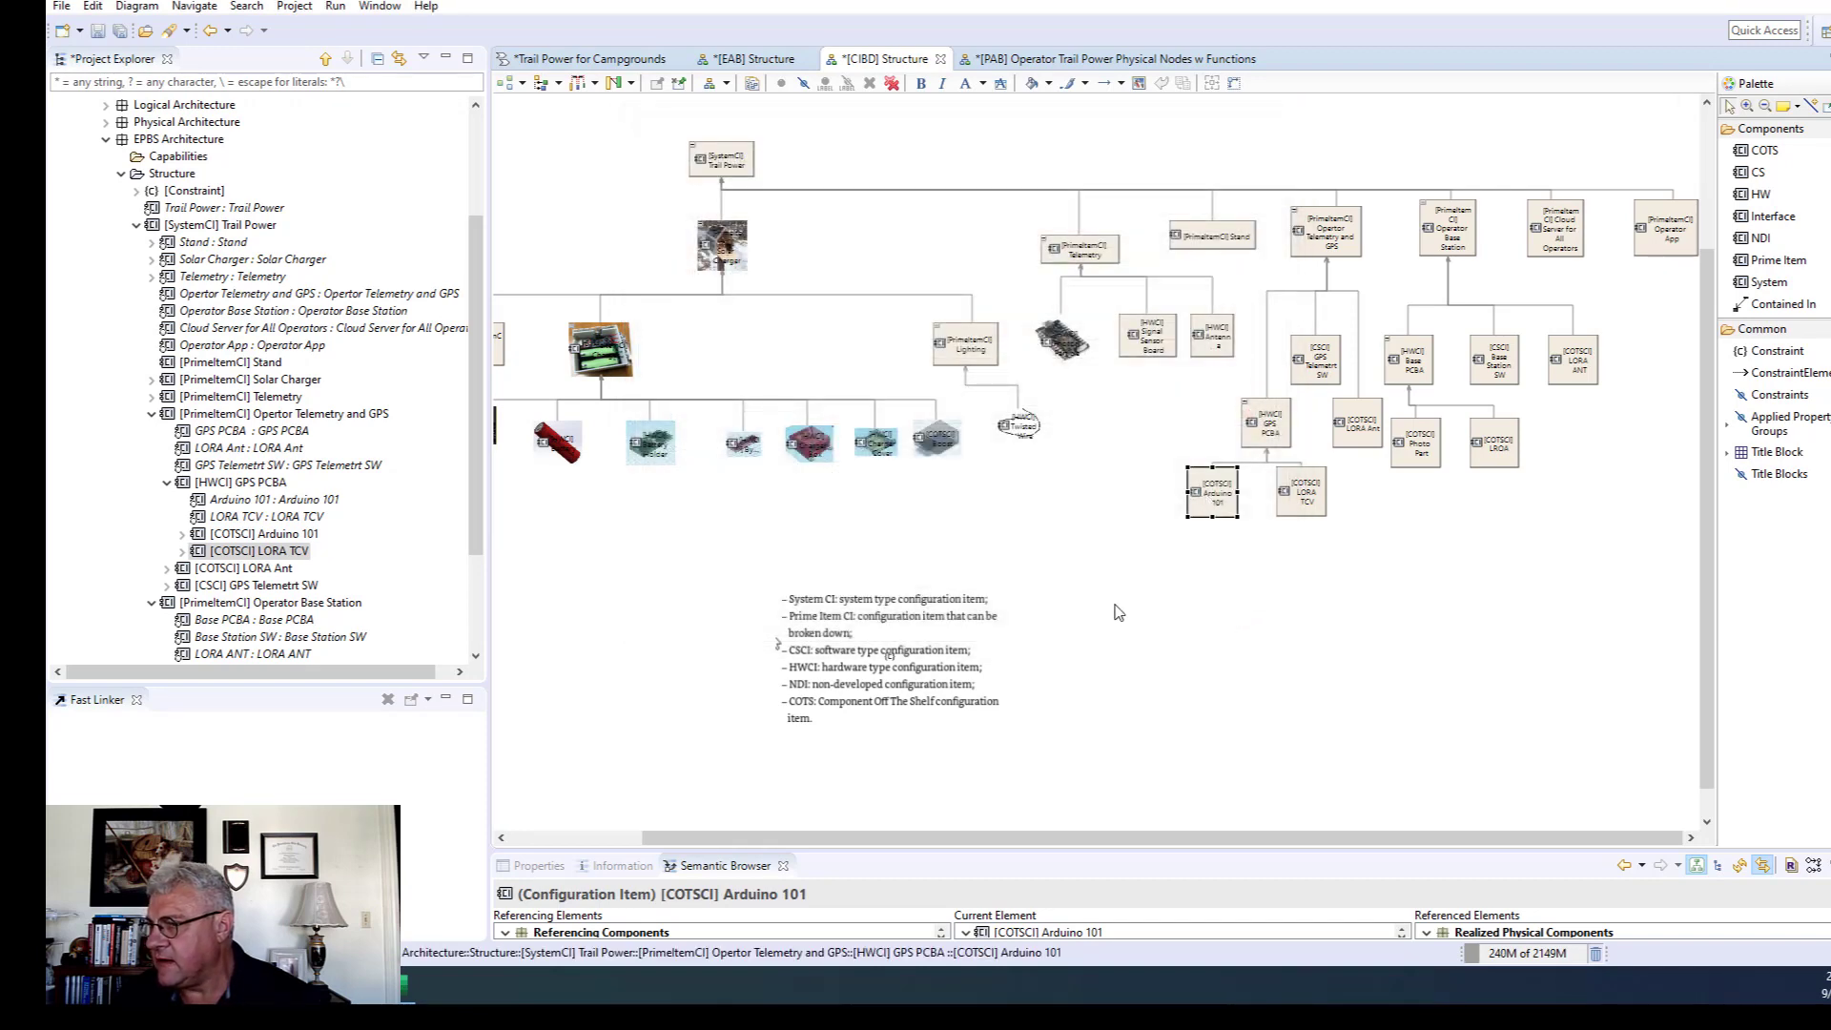
# Enlarge the properties view below the diagram and examine the style properties, including the image workspace path of the Boost item.
pyautogui.click(1093, 779)
pyautogui.click(1206, 513)
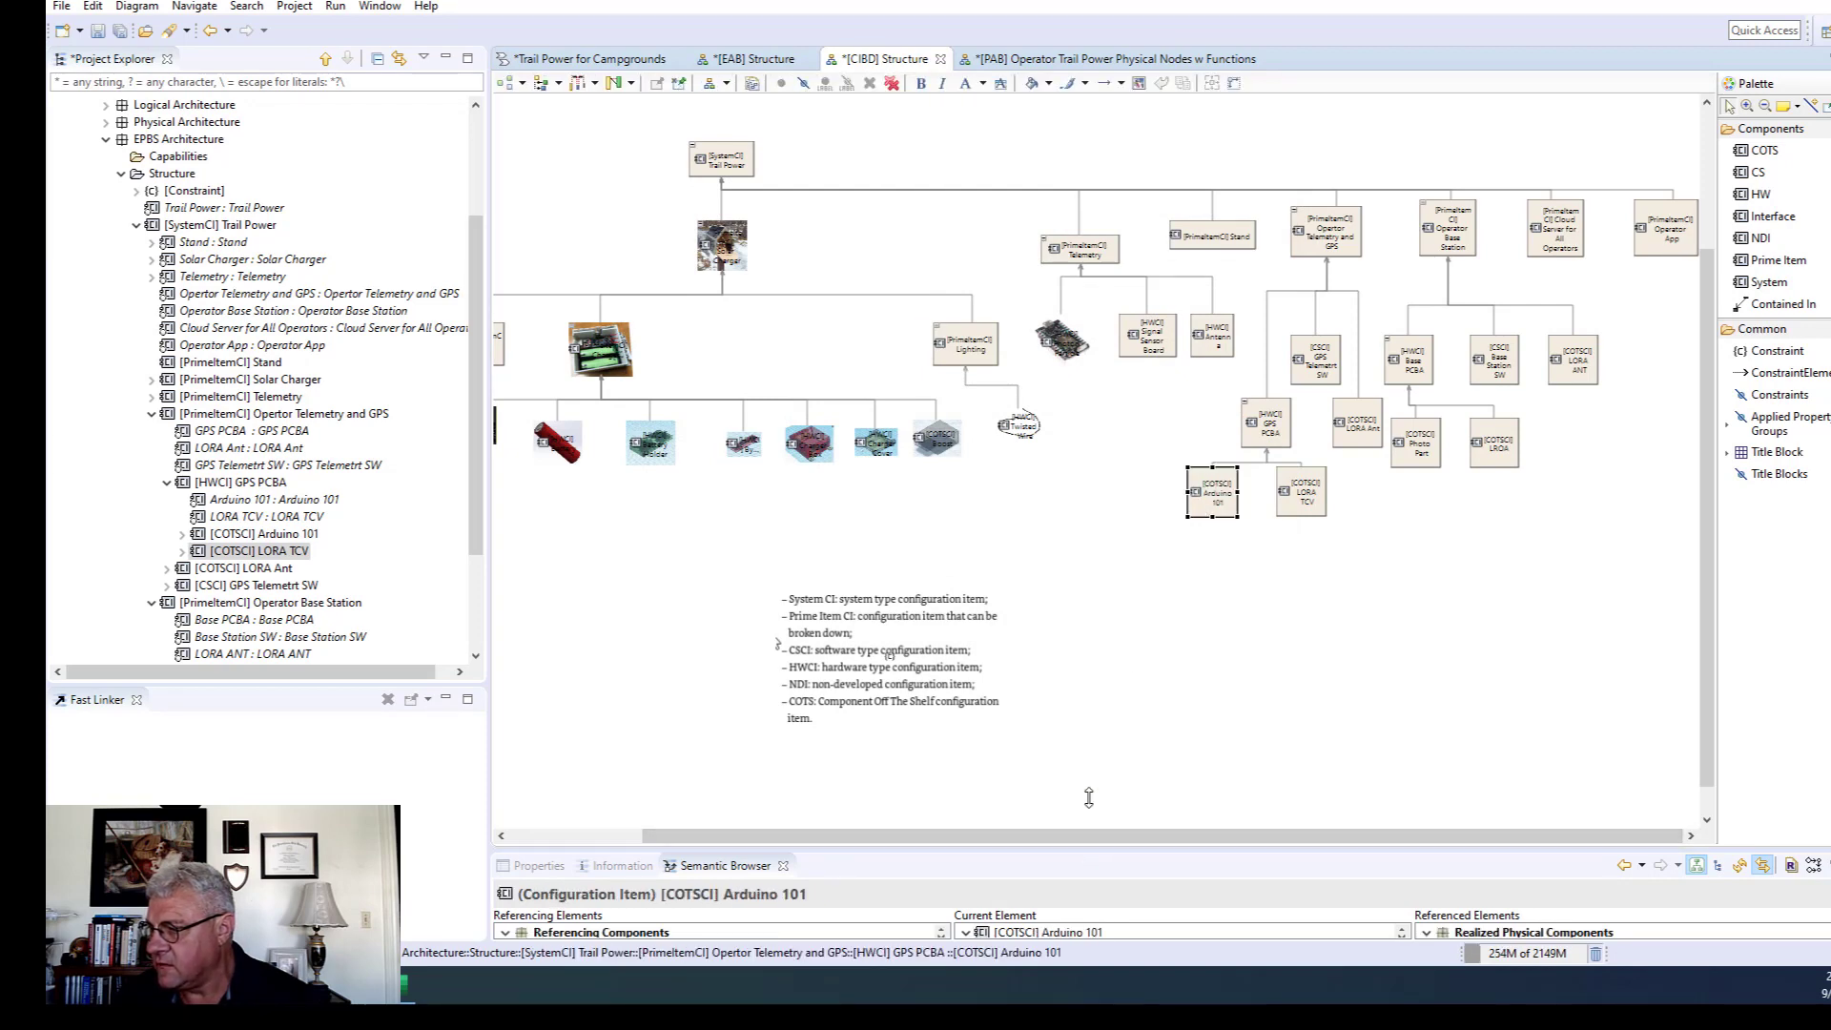
pyautogui.moveTo(1089, 797); pyautogui.dragTo(668, 549)
pyautogui.click(539, 565)
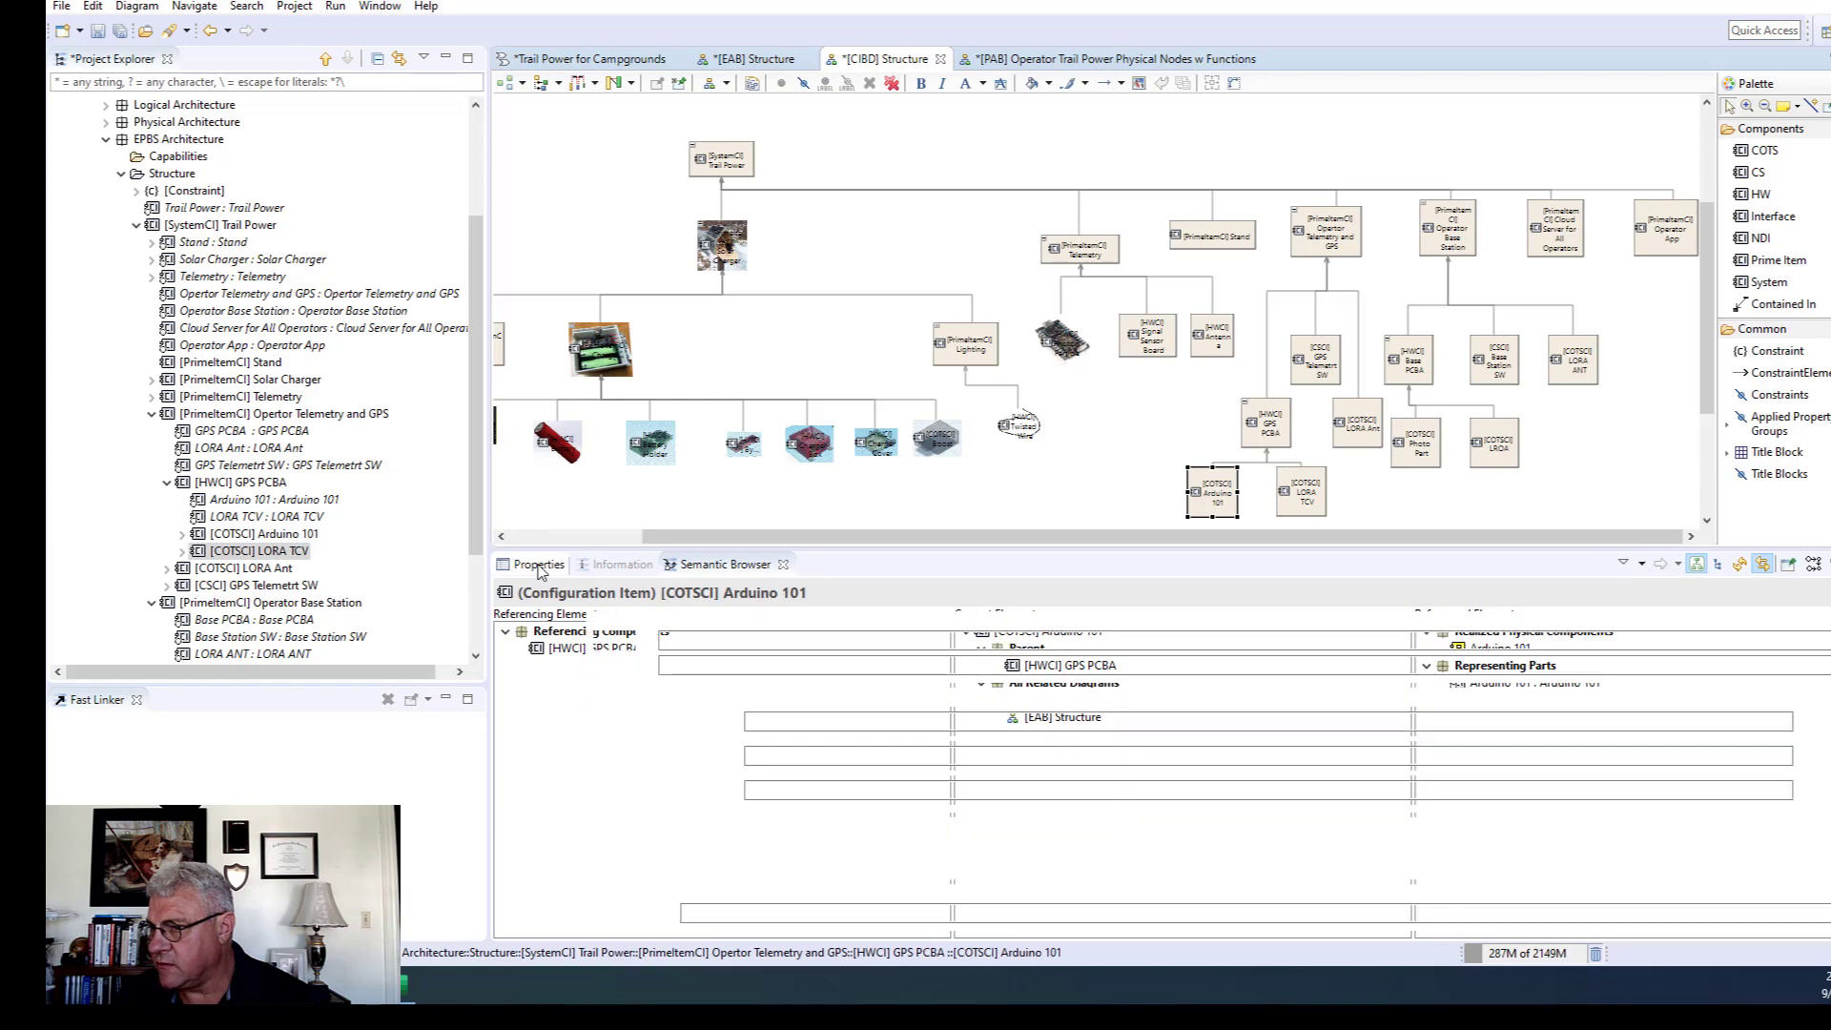
pyautogui.click(541, 732)
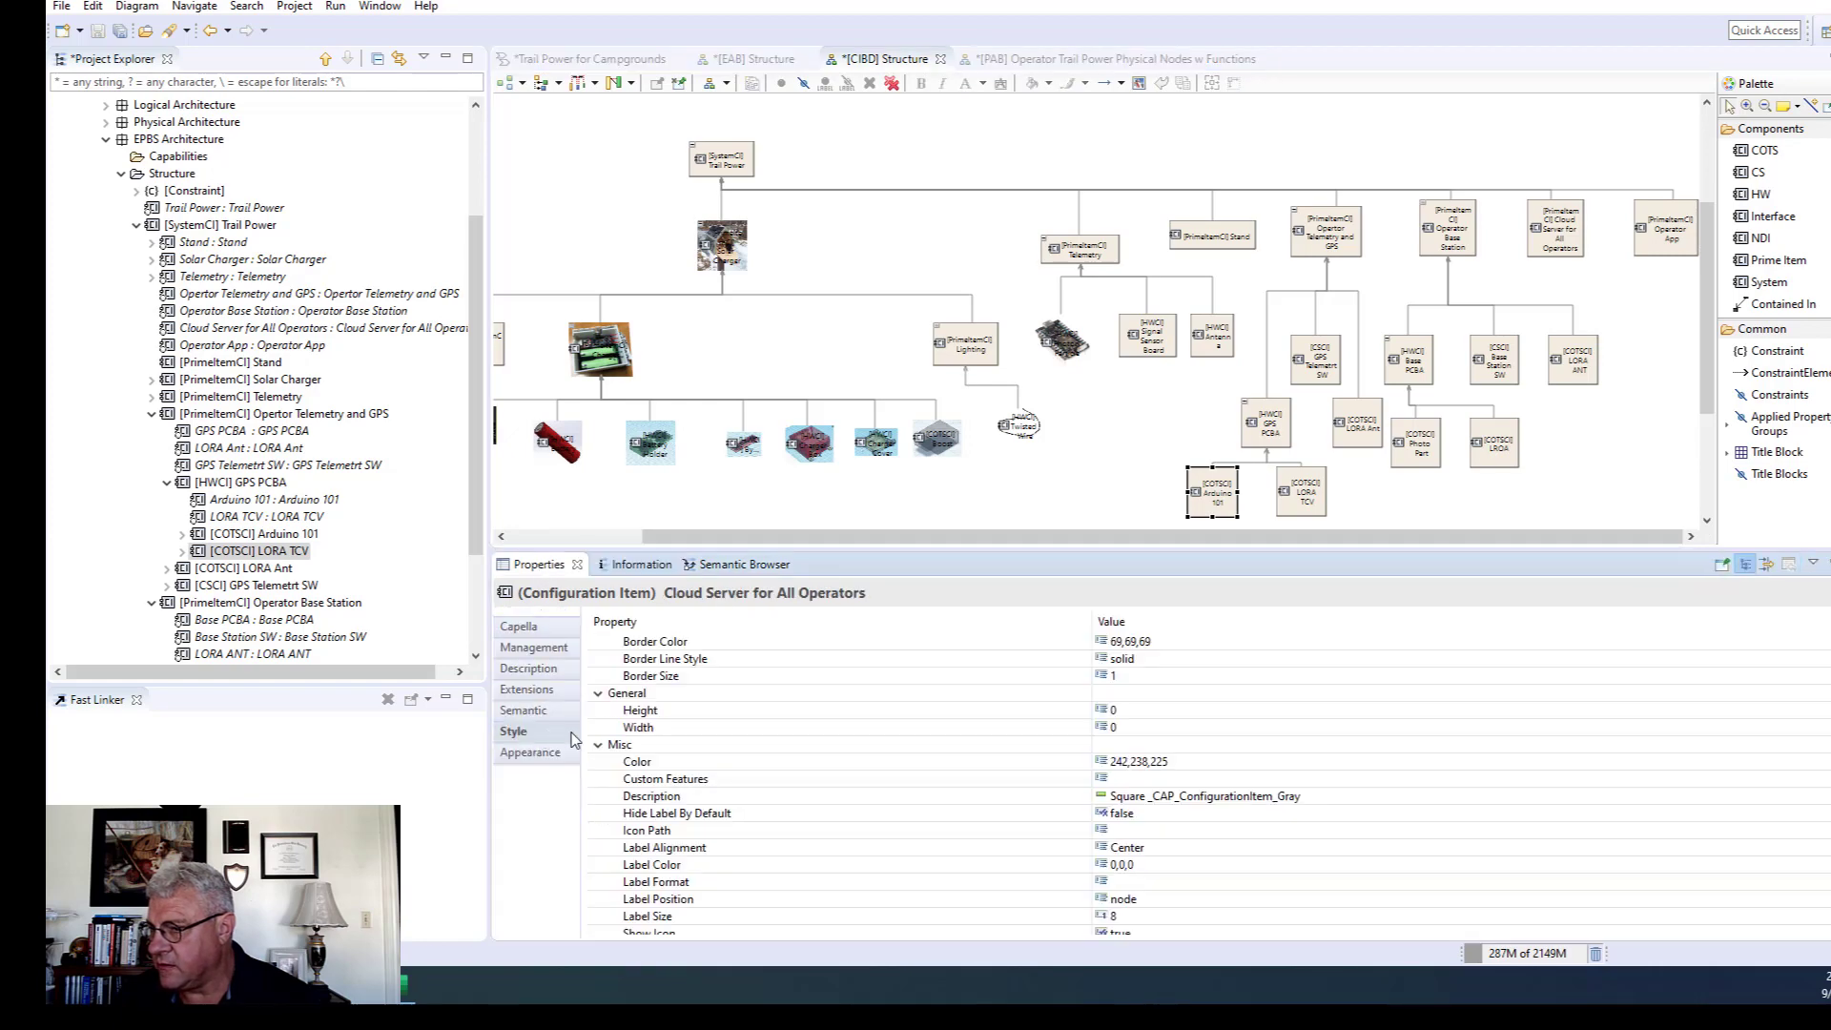
pyautogui.scroll(-1, 1516, 792)
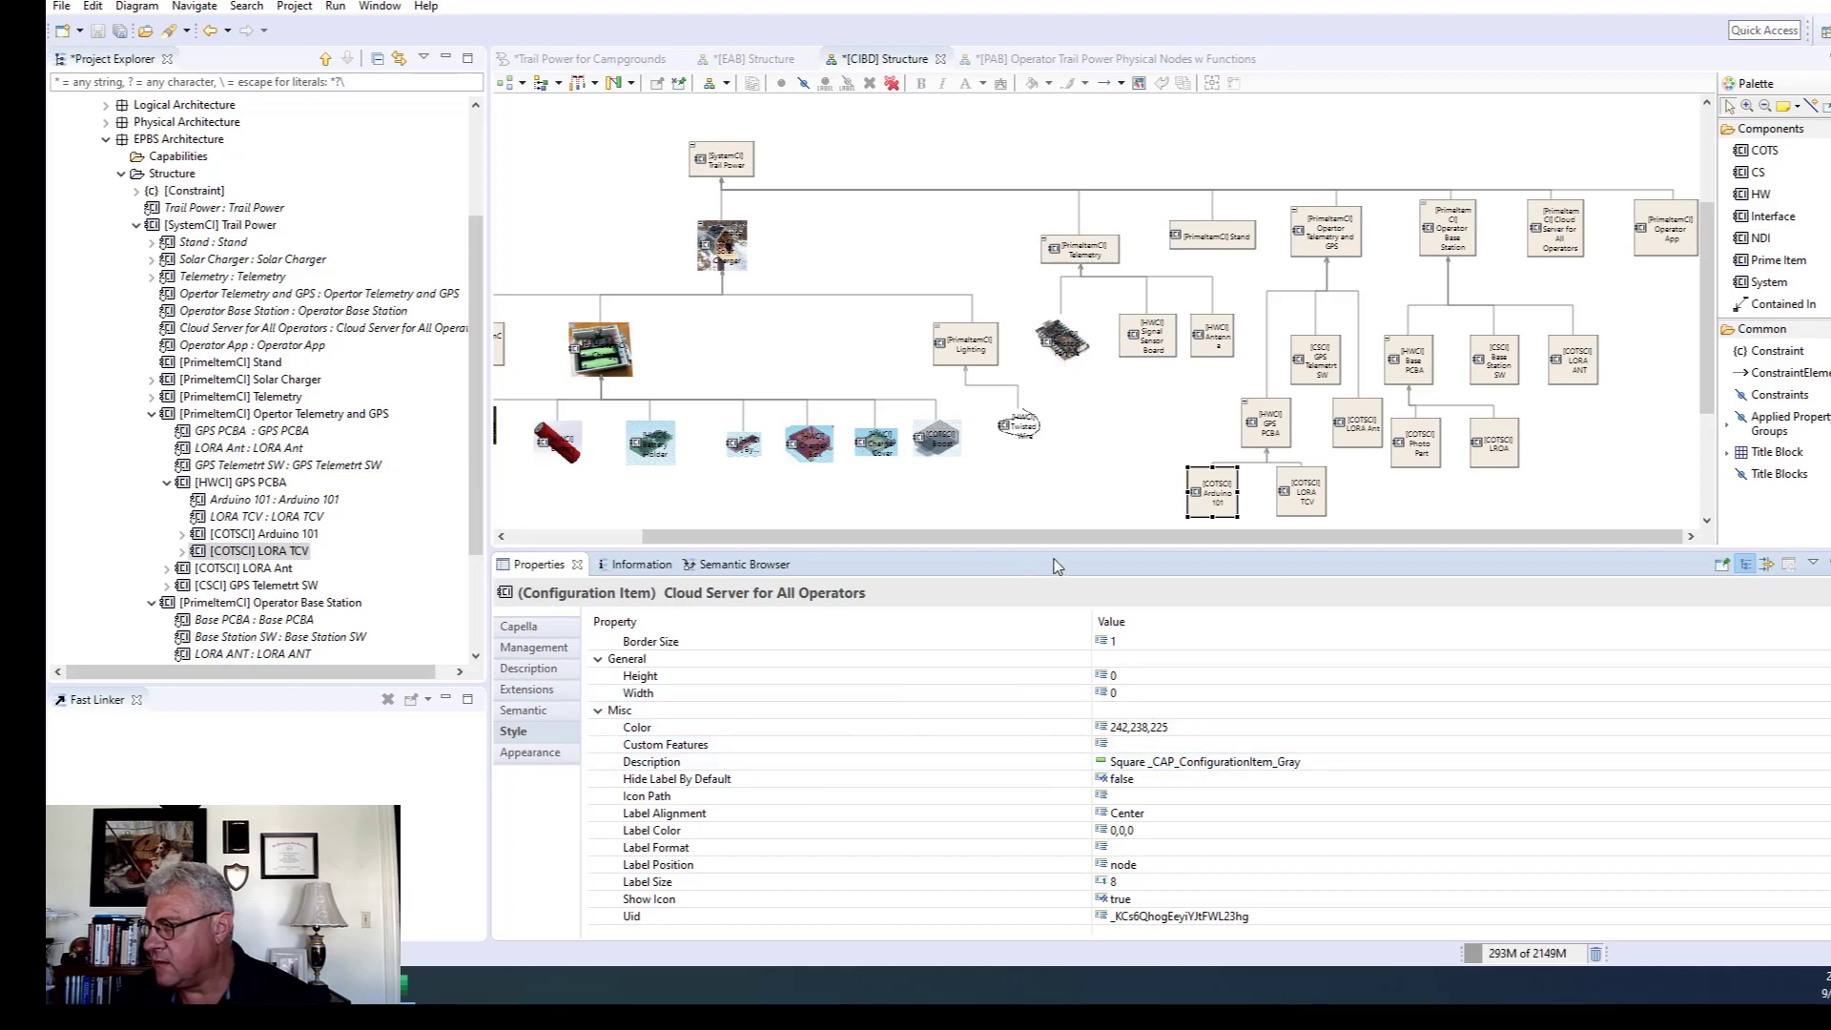
pyautogui.moveTo(1054, 550)
pyautogui.mouseDown()
pyautogui.moveTo(1070, 562)
pyautogui.moveTo(1070, 540)
pyautogui.mouseUp()
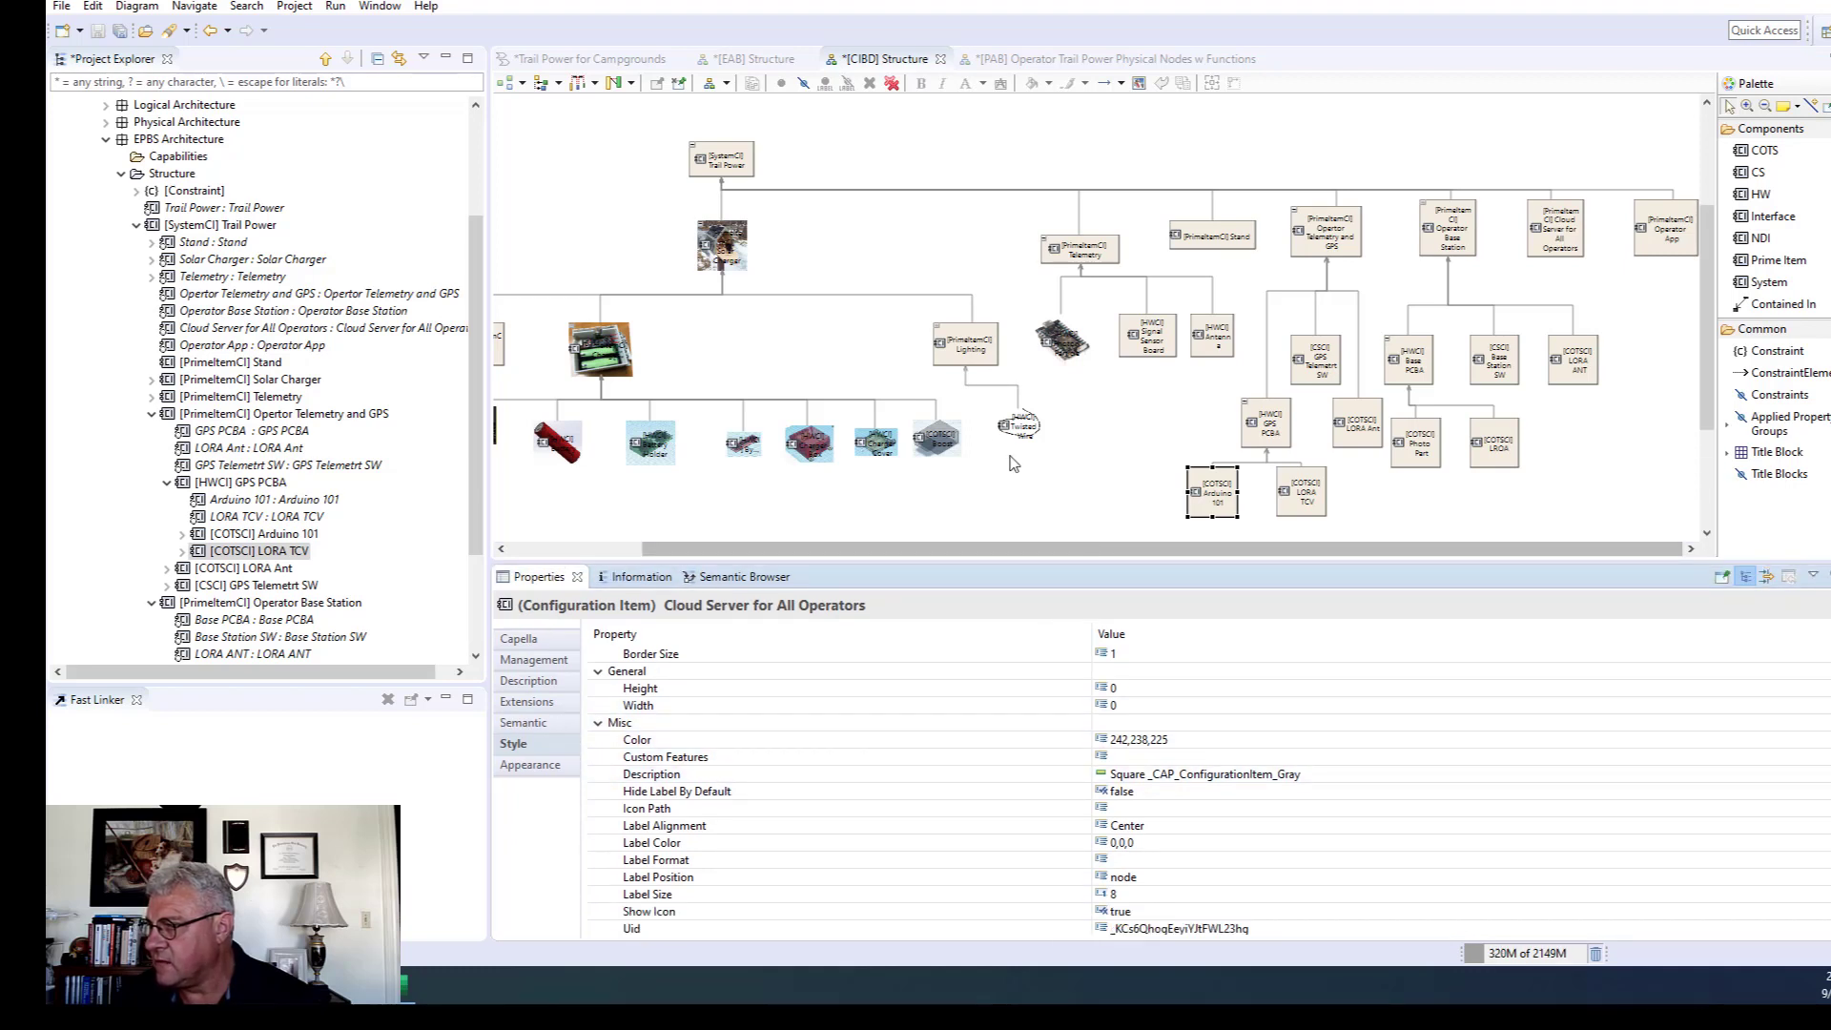
pyautogui.click(932, 444)
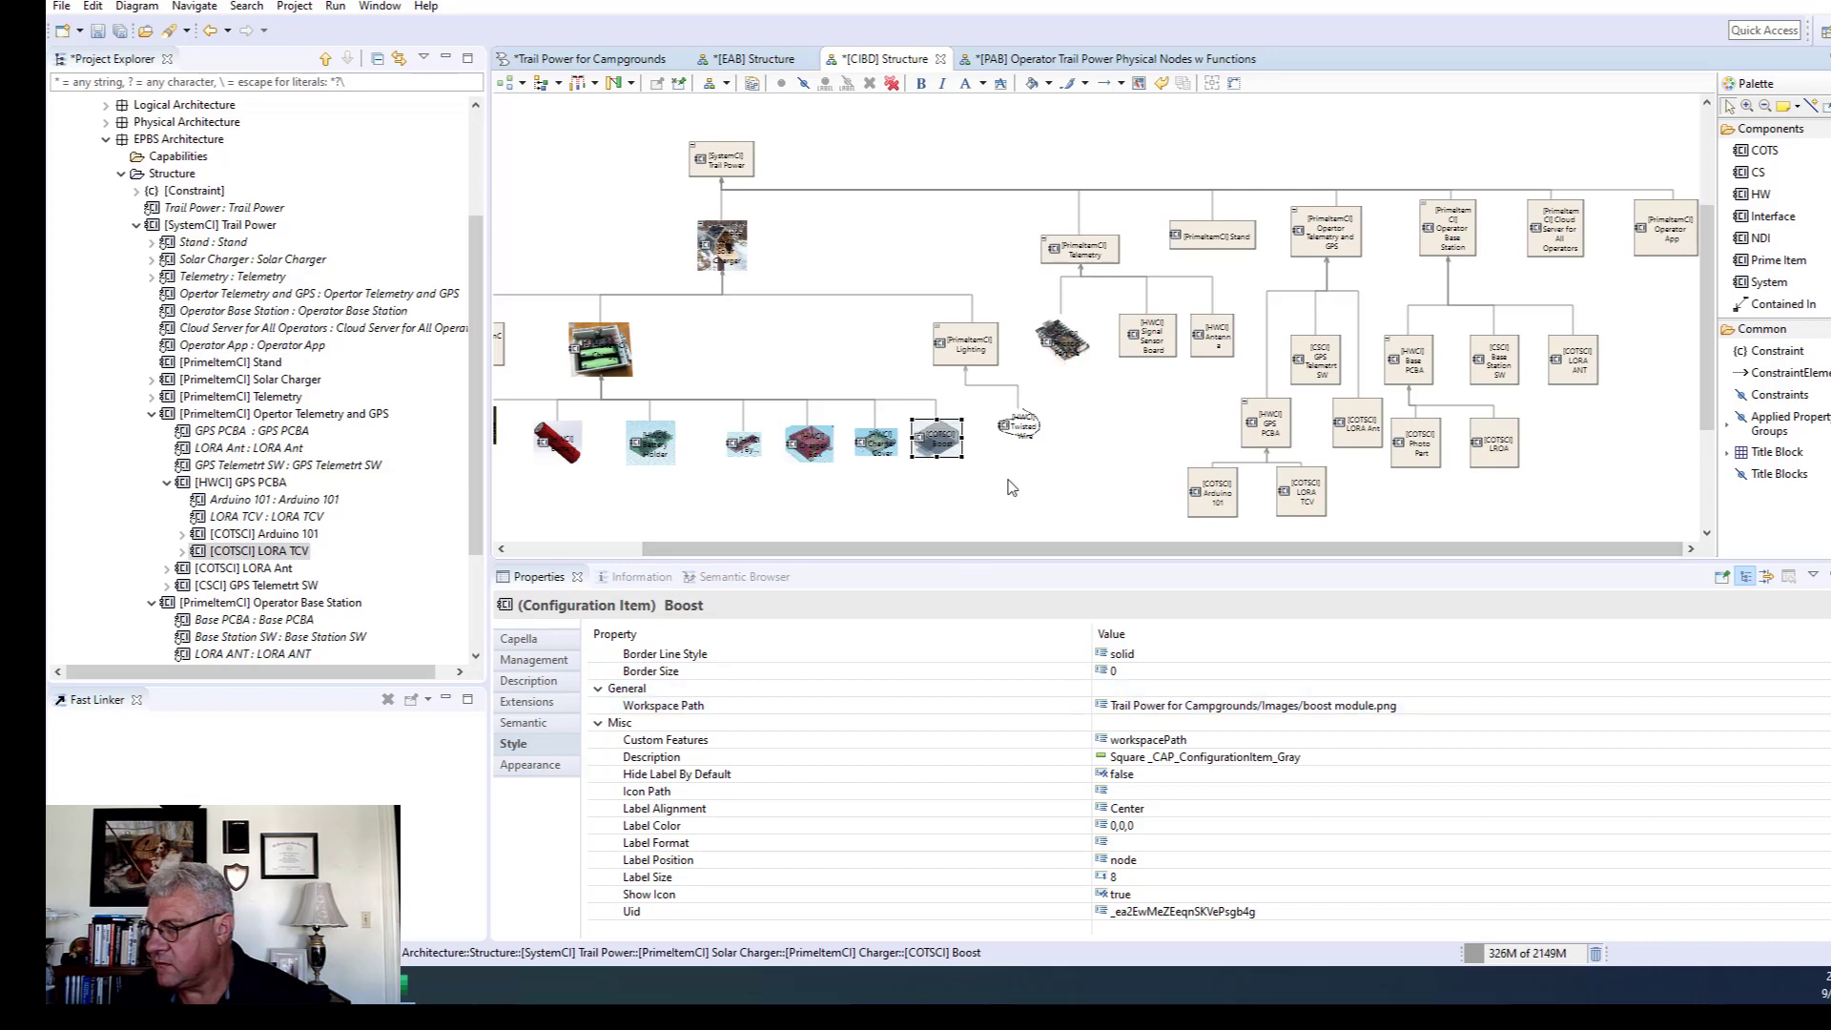
pyautogui.click(1097, 475)
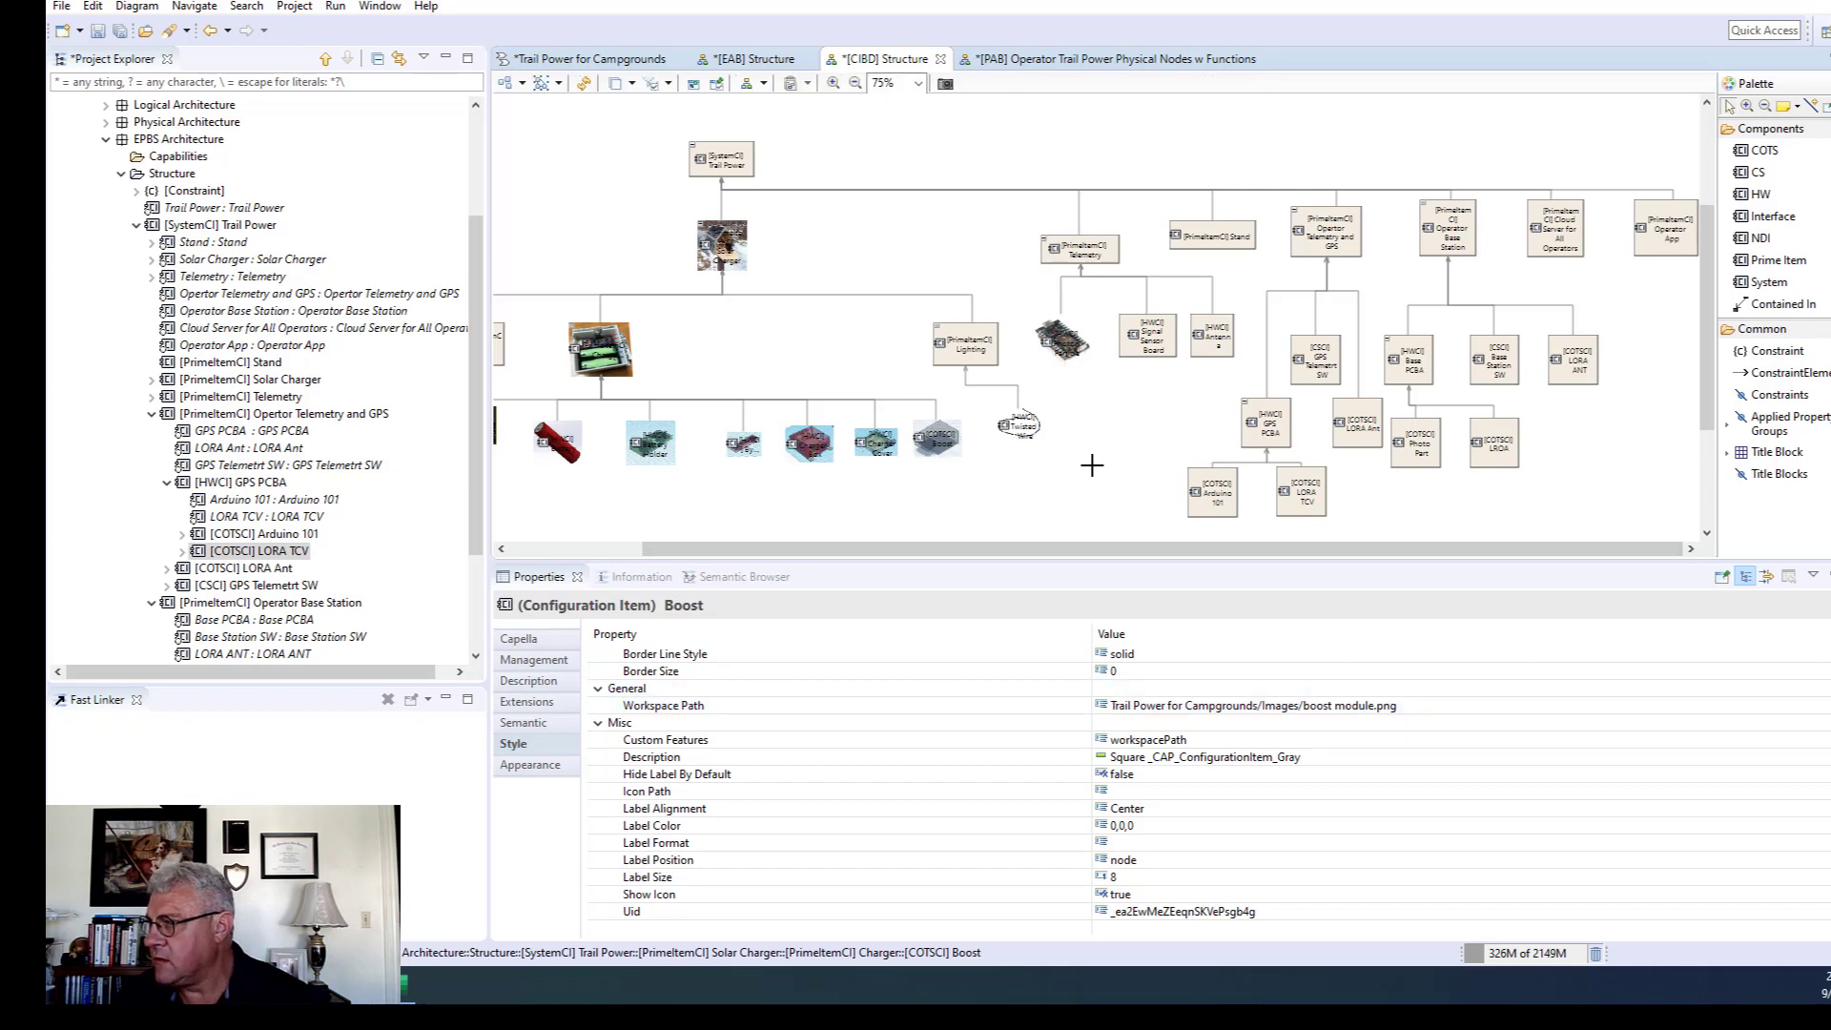